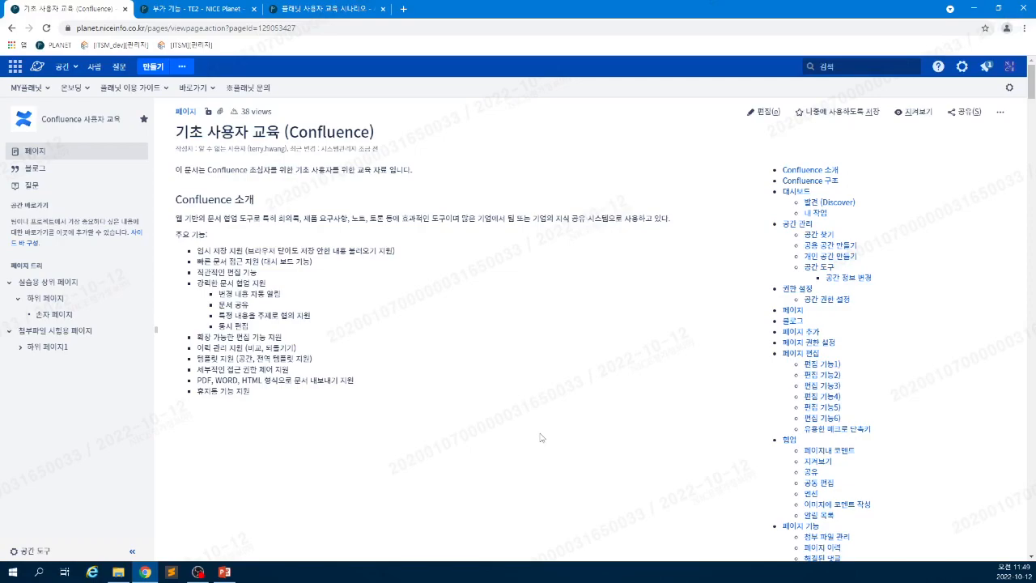
# - Scroll the page and twice collapse and re-expand the 실습용 상위 페이지 branch in the page tree
pyautogui.scroll(-1, 541, 437)
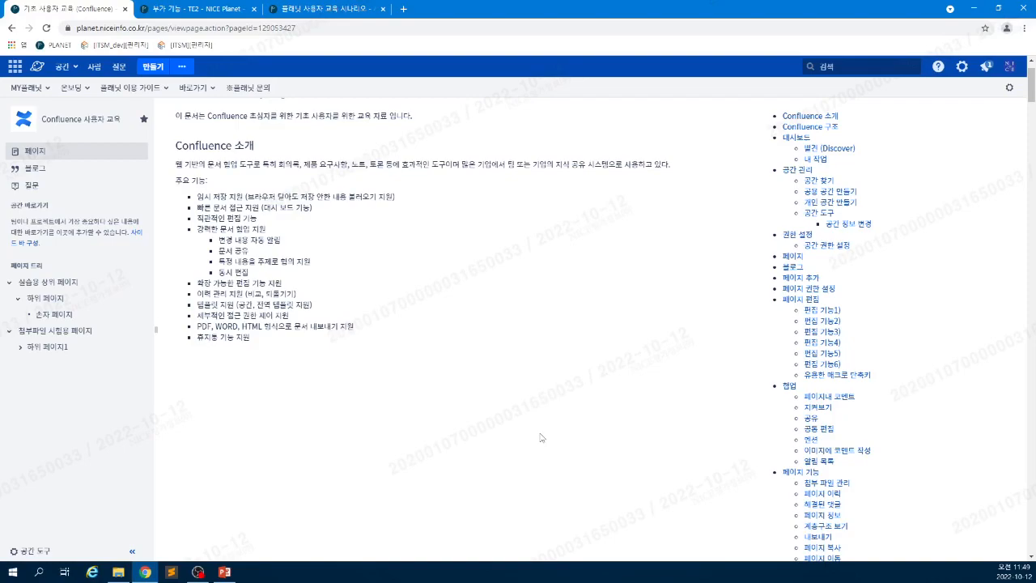
pyautogui.scroll(-2, 541, 438)
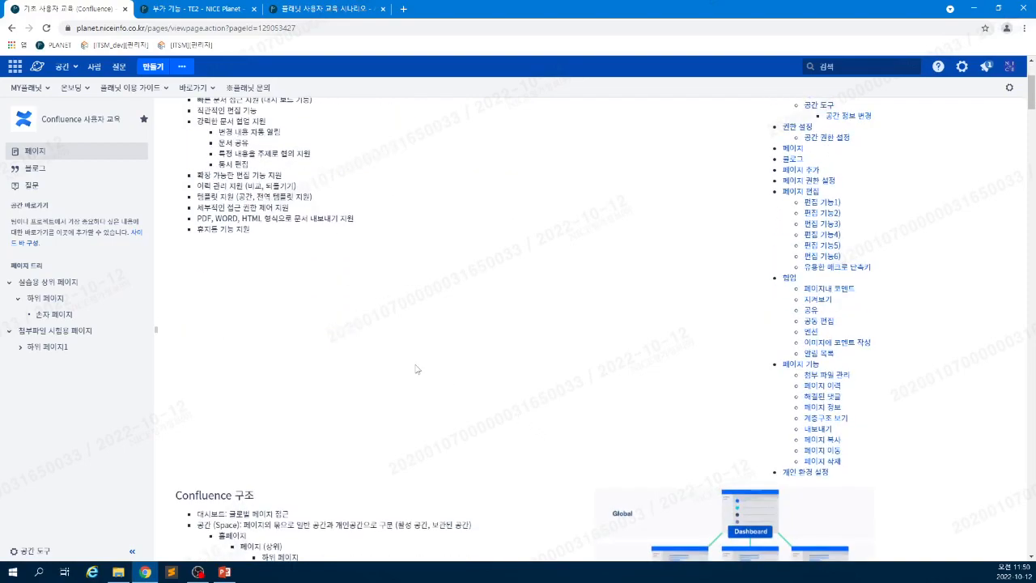
pyautogui.scroll(-1, 416, 369)
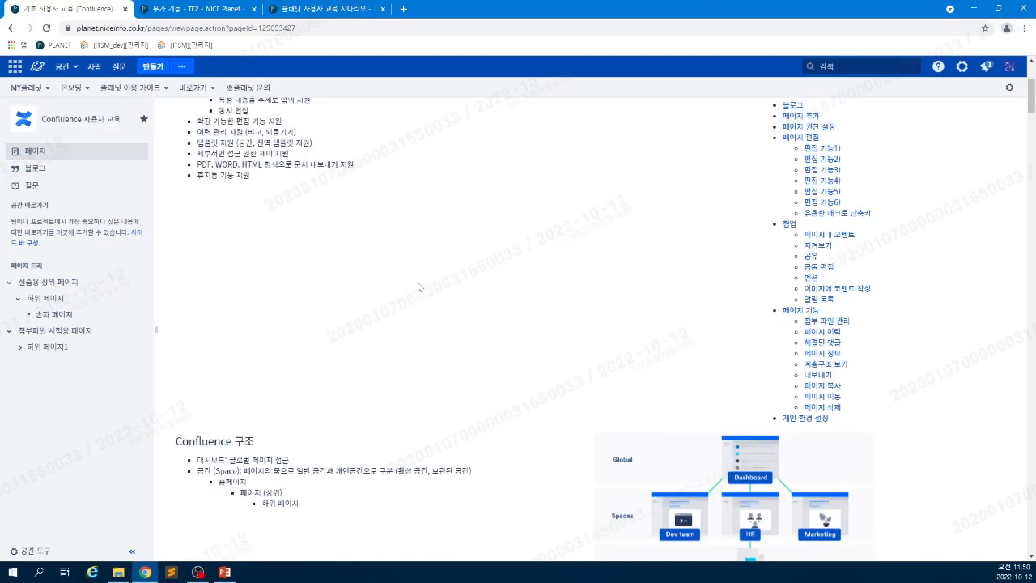
pyautogui.scroll(-4, 484, 320)
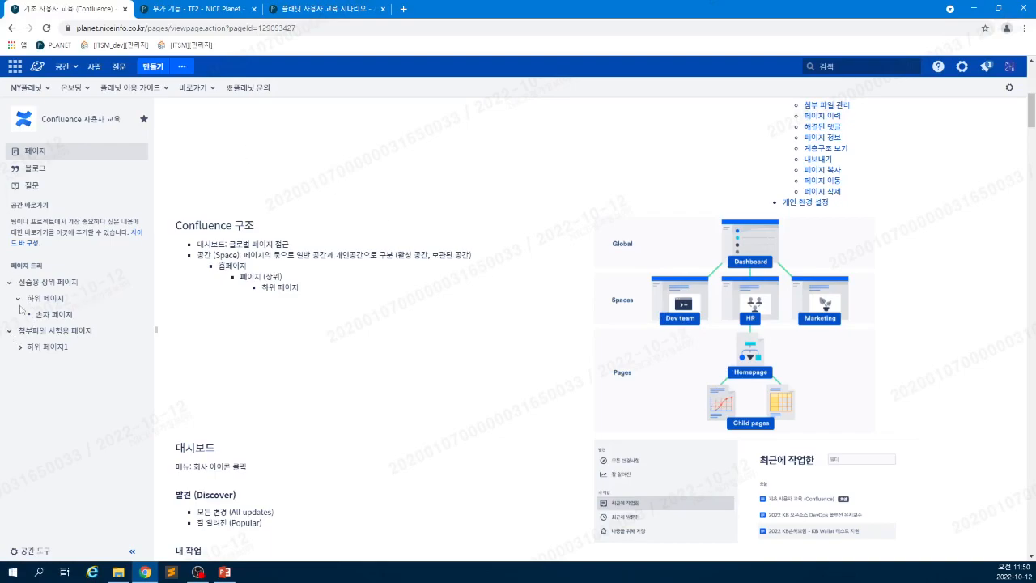
pyautogui.click(9, 282)
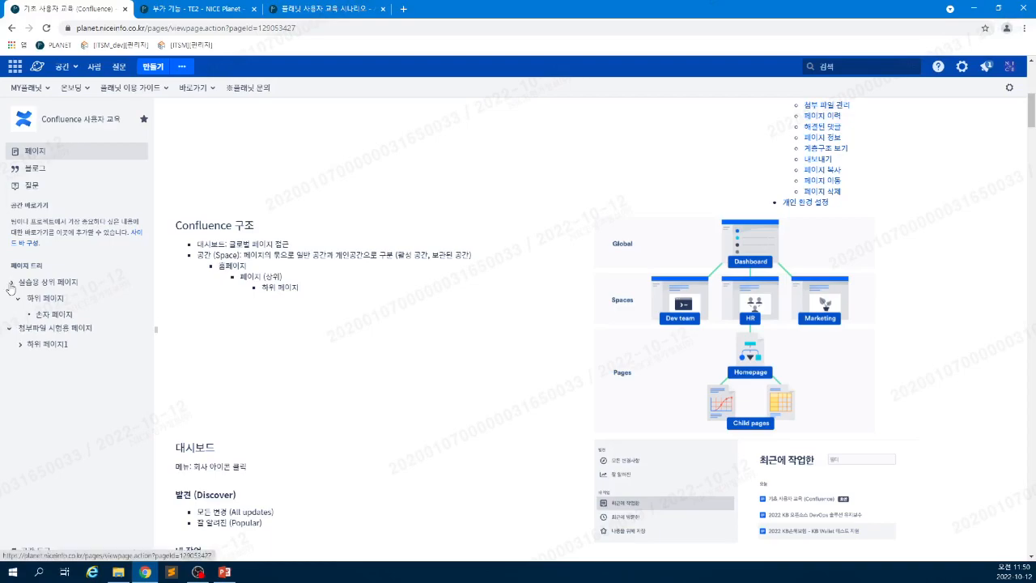
pyautogui.click(10, 283)
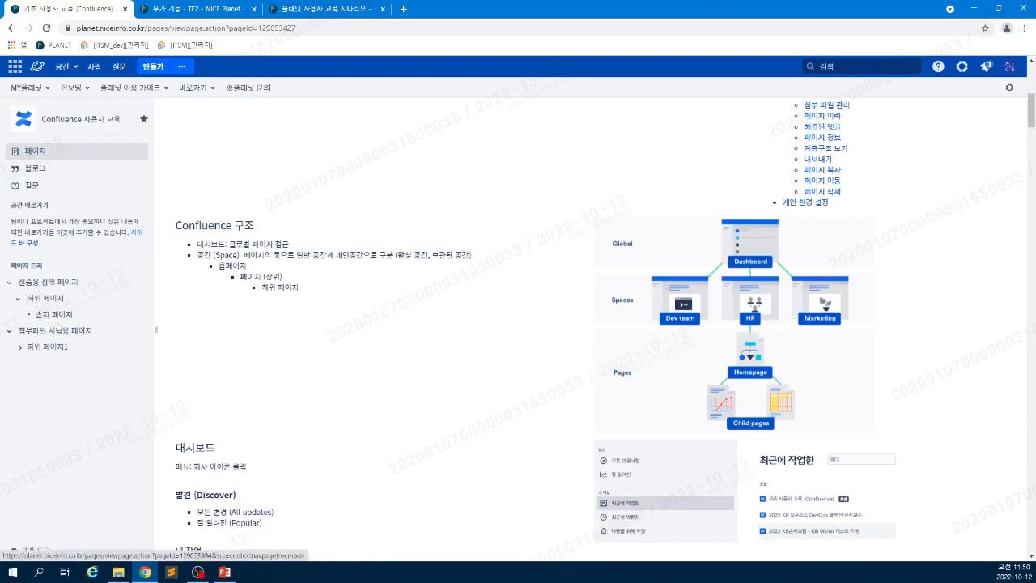
pyautogui.click(9, 283)
pyautogui.click(9, 284)
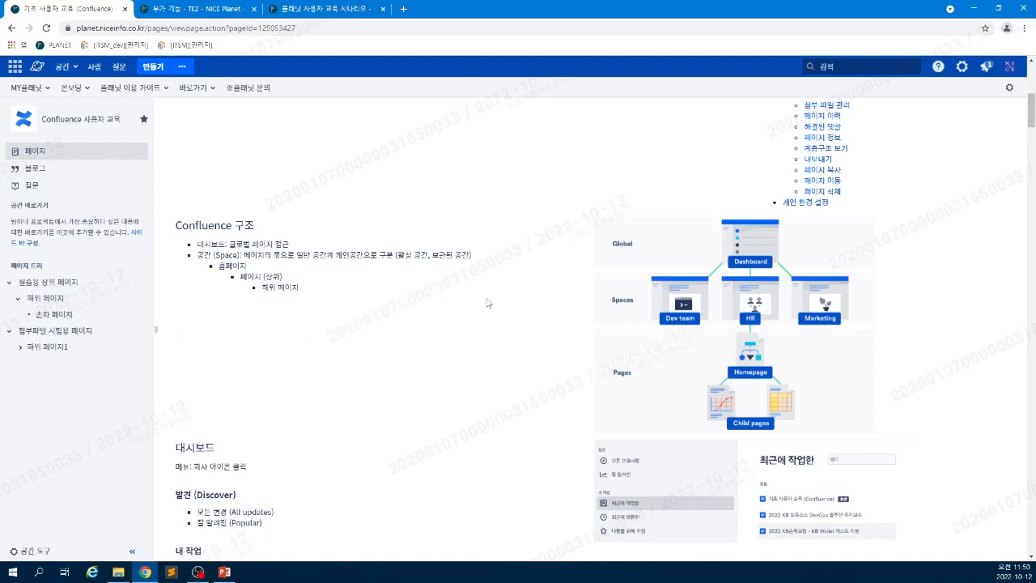
pyautogui.scroll(-2, 487, 302)
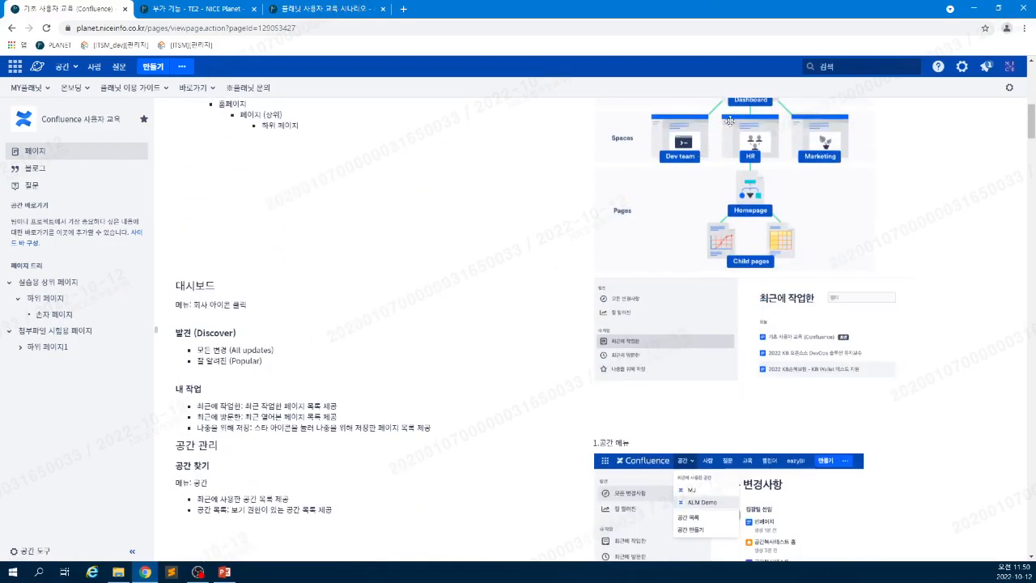
pyautogui.scroll(1, 729, 120)
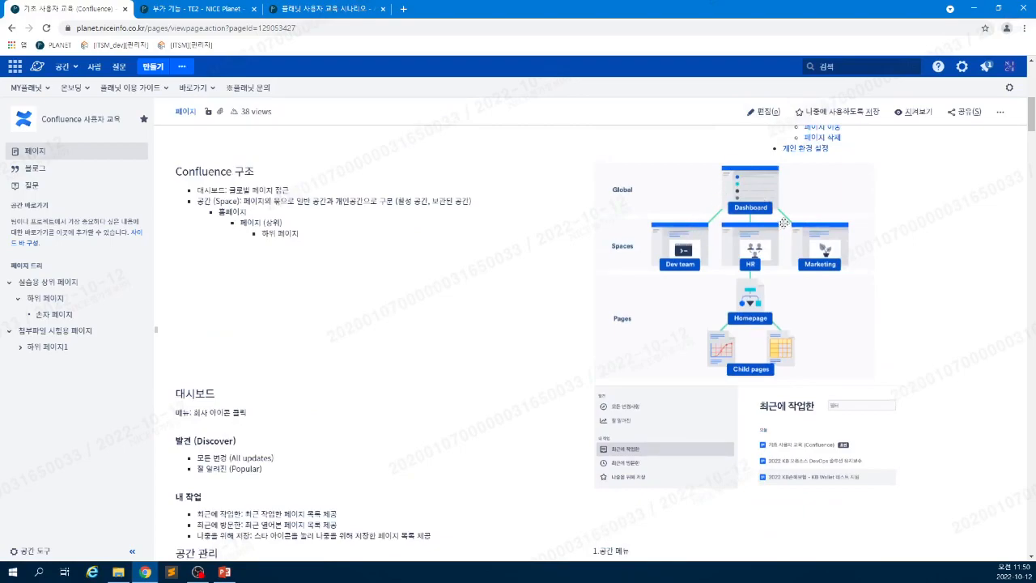
pyautogui.scroll(-1, 616, 398)
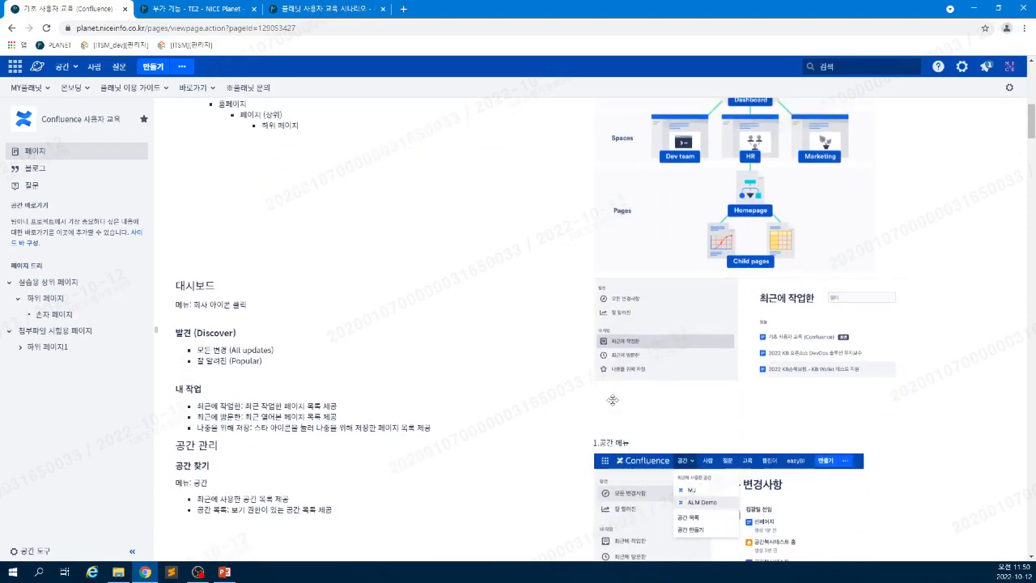
pyautogui.scroll(-1, 612, 399)
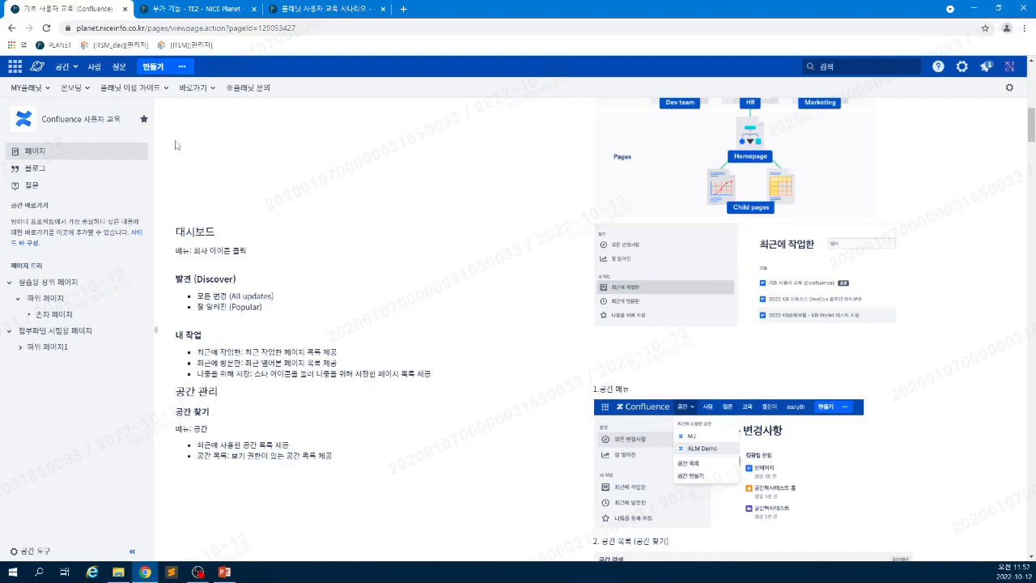
# - Go to the 부가 기능 tab, check the linked applications list, and return to the 지식저장소 home
pyautogui.click(339, 14)
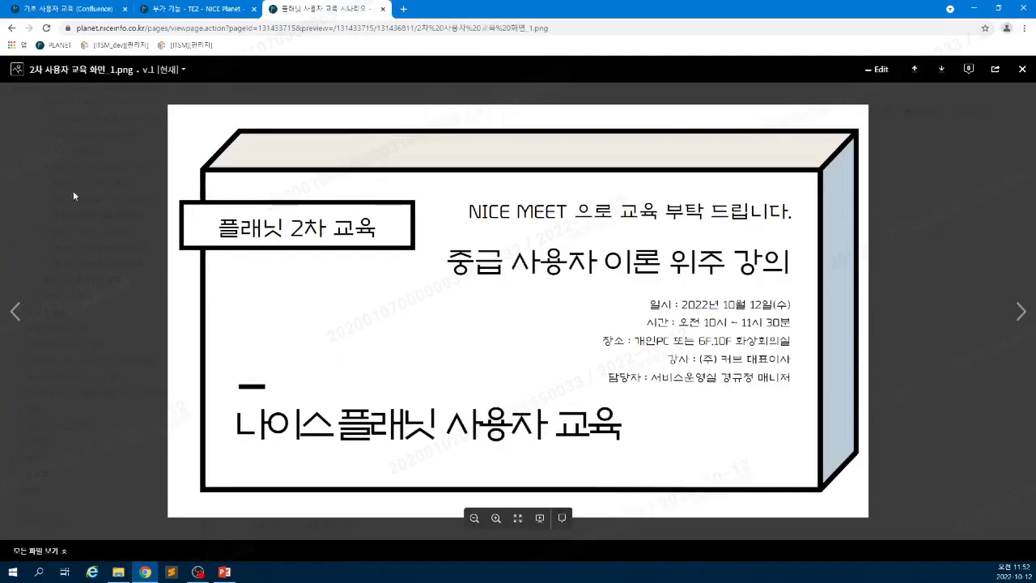
pyautogui.click(219, 8)
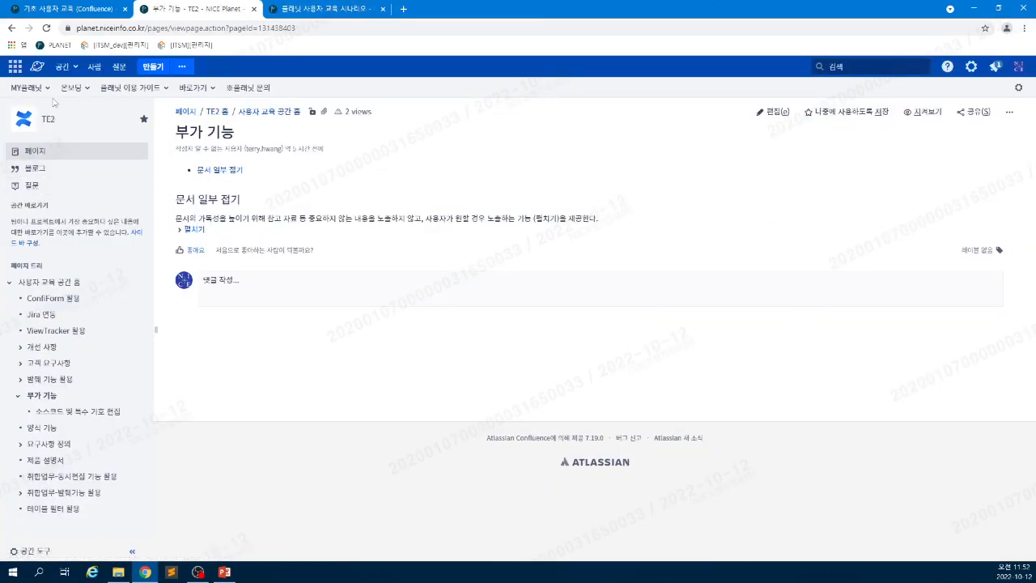
pyautogui.click(14, 65)
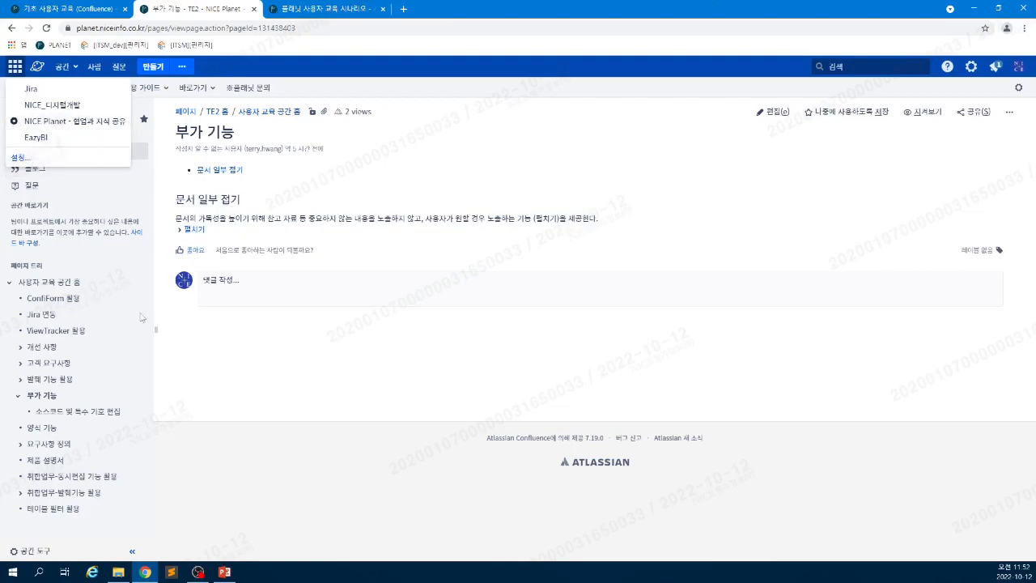
pyautogui.click(119, 172)
pyautogui.click(38, 68)
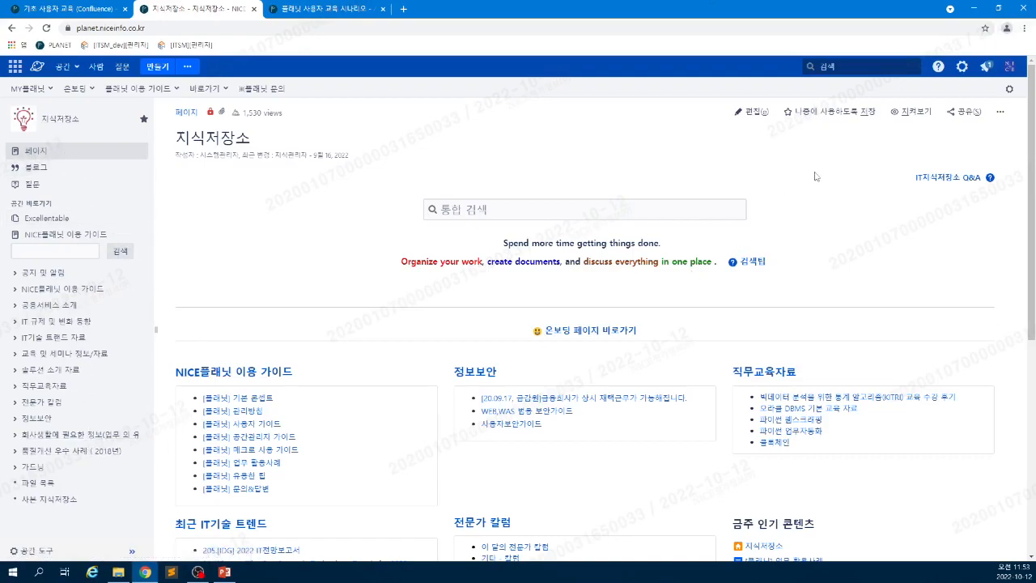
# - View the 지식저장소 page information, then open your own profile from the avatar menu
pyautogui.click(1001, 112)
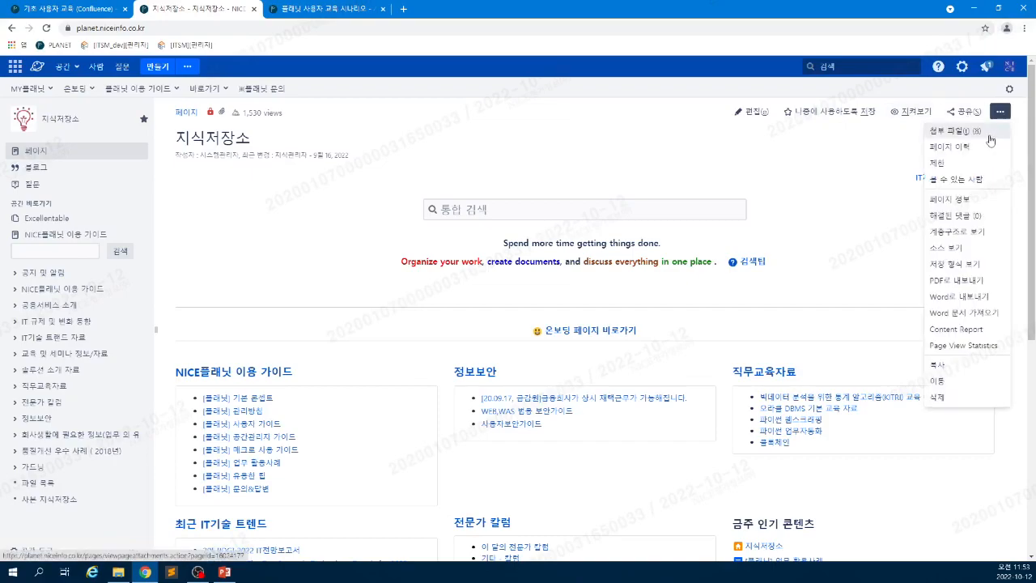
pyautogui.click(976, 199)
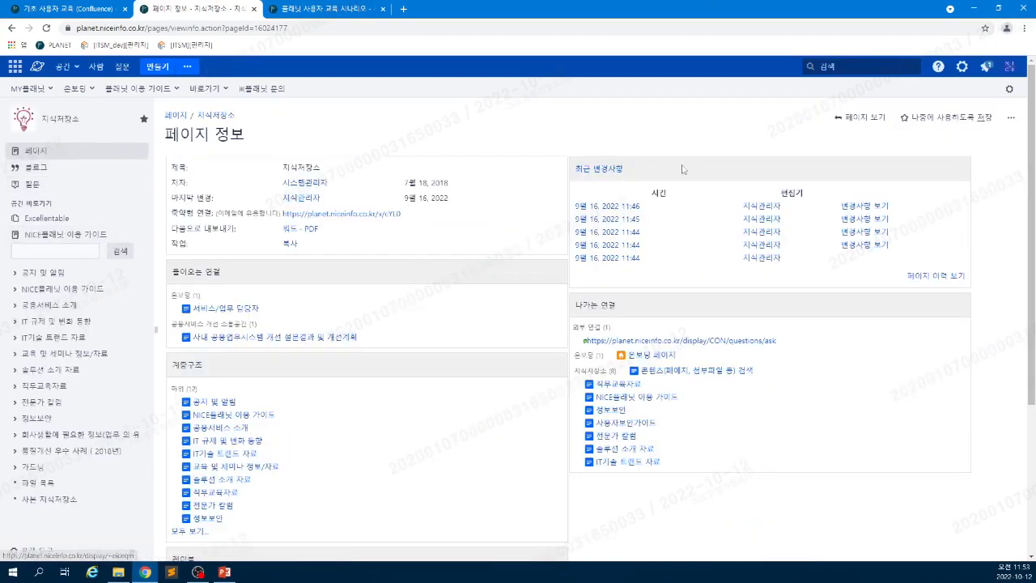
pyautogui.click(1011, 119)
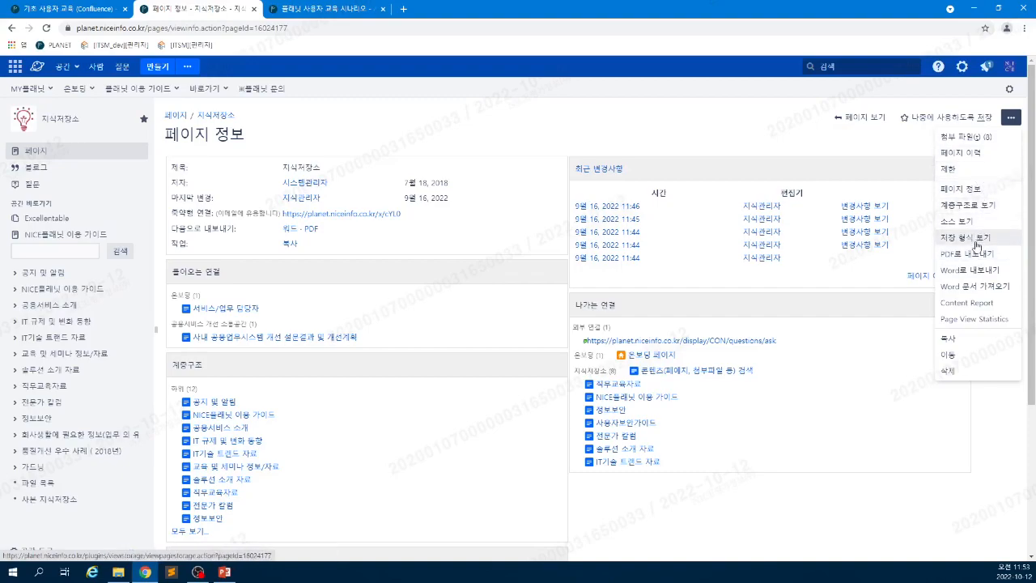
pyautogui.click(1009, 70)
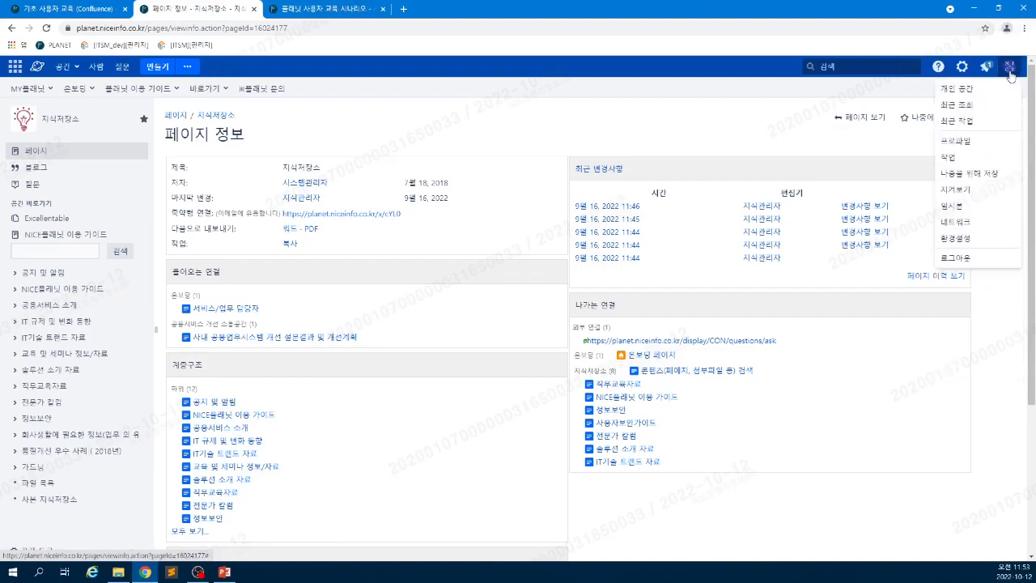
pyautogui.click(957, 141)
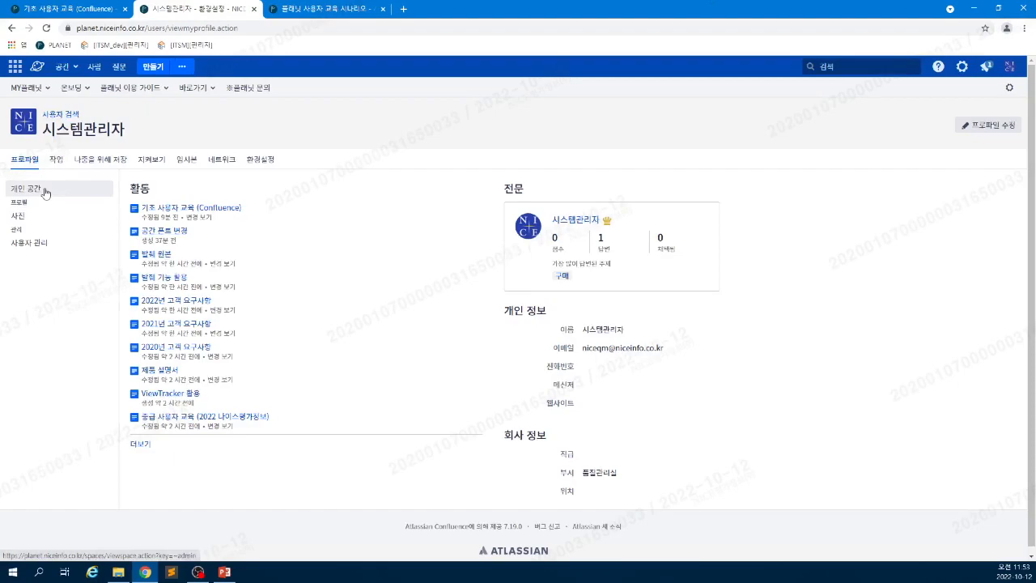
# - Set the 사이트 홈페이지 preference in 환경설정 to 대시보드, save it, and open the dashboard
pyautogui.click(260, 160)
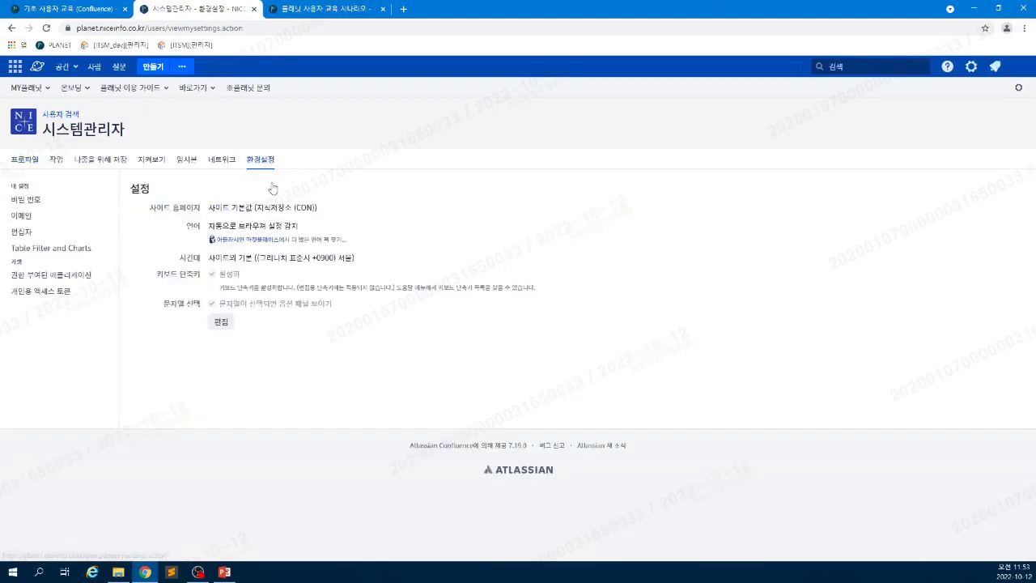
pyautogui.click(217, 328)
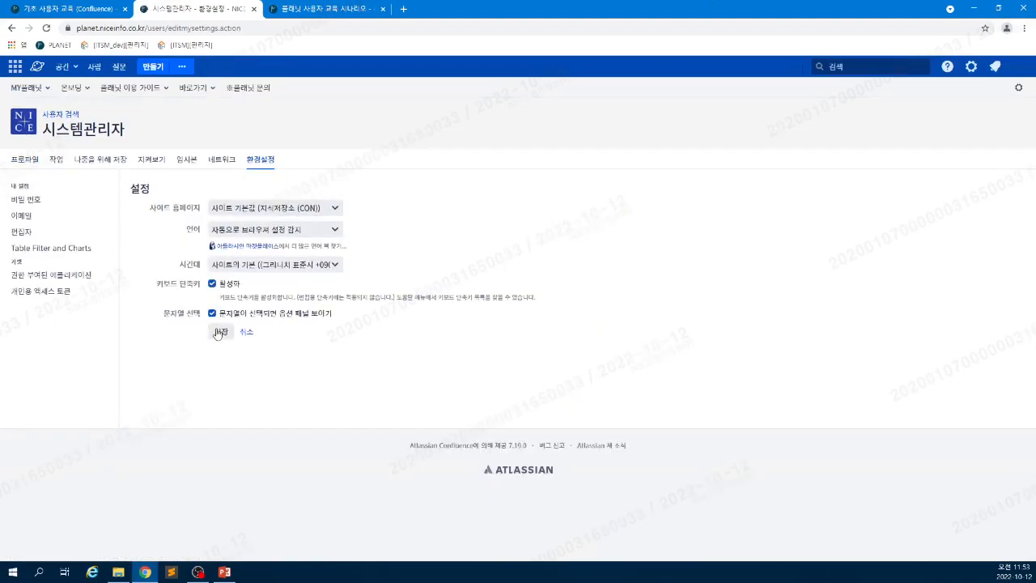
pyautogui.click(259, 209)
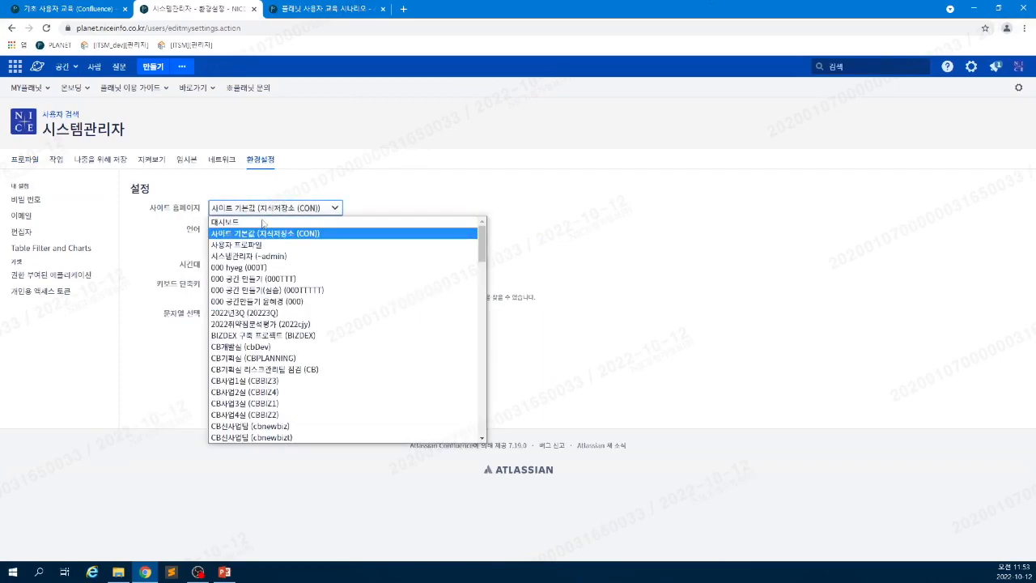
pyautogui.click(262, 221)
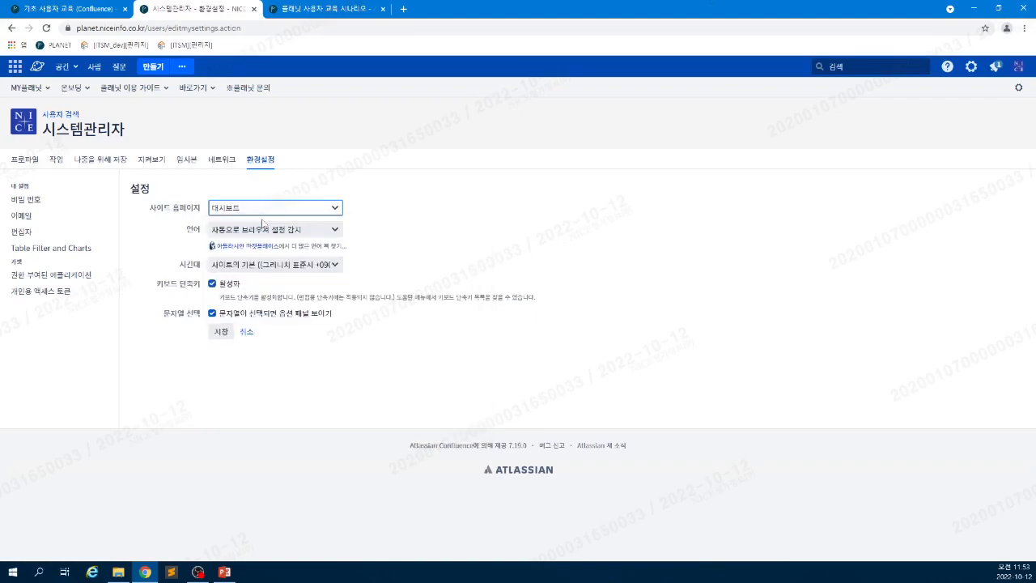
pyautogui.click(220, 332)
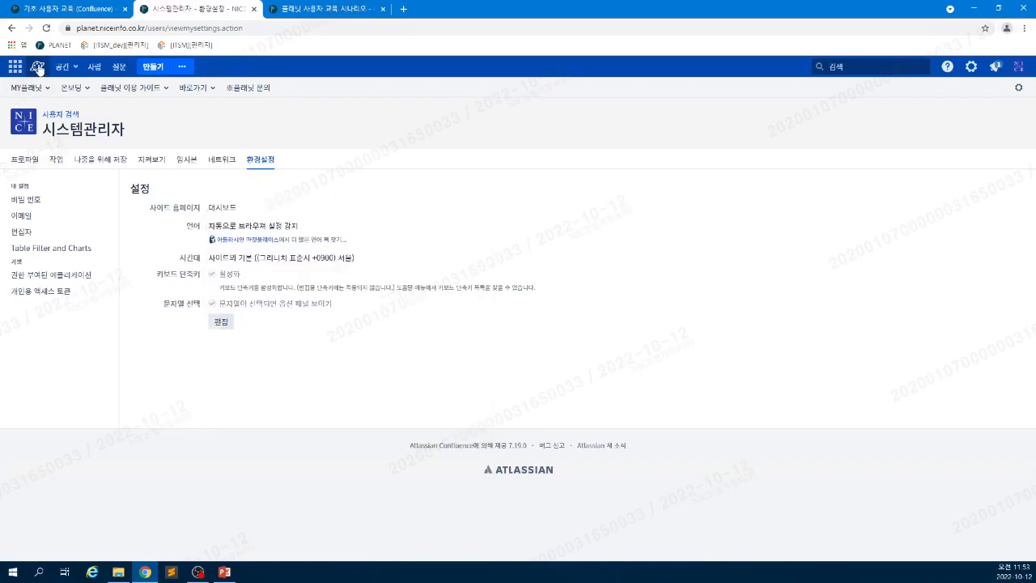
pyautogui.click(37, 68)
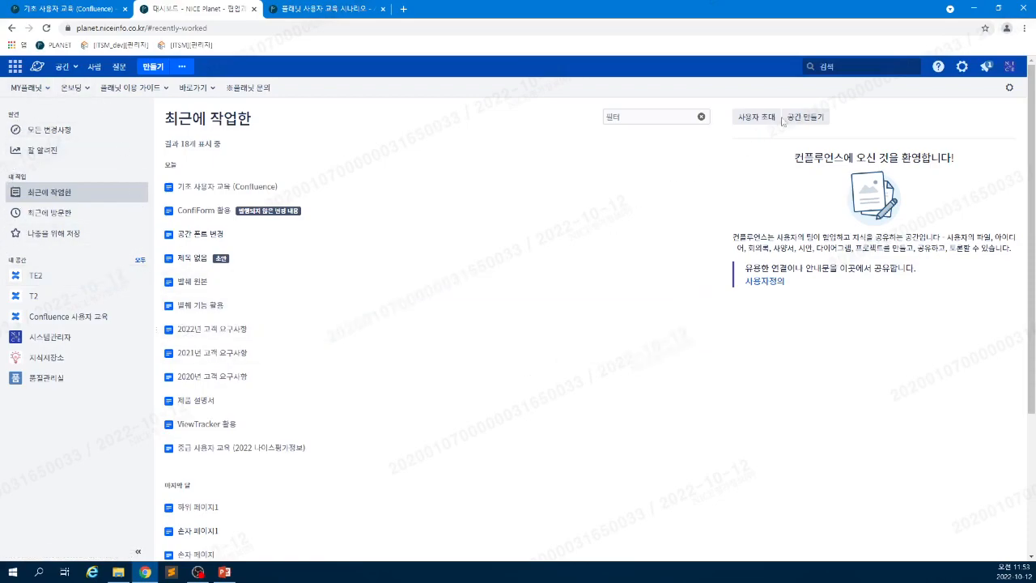
# - From the profile's 환경설정, change 사이트 홈페이지 back to 사이트 기본값 (지식저장소 (CON)) and save
pyautogui.click(1009, 66)
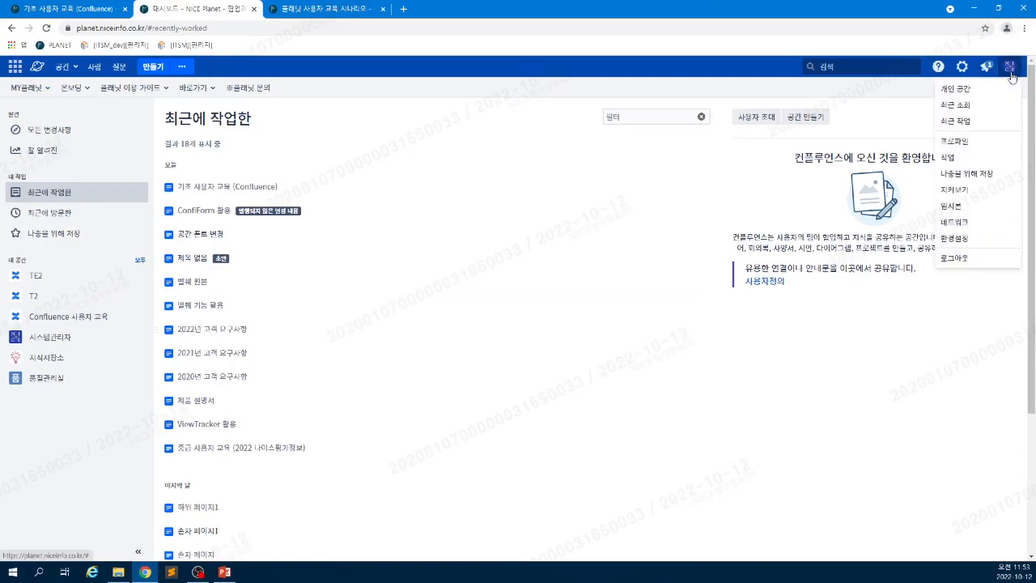
pyautogui.click(975, 141)
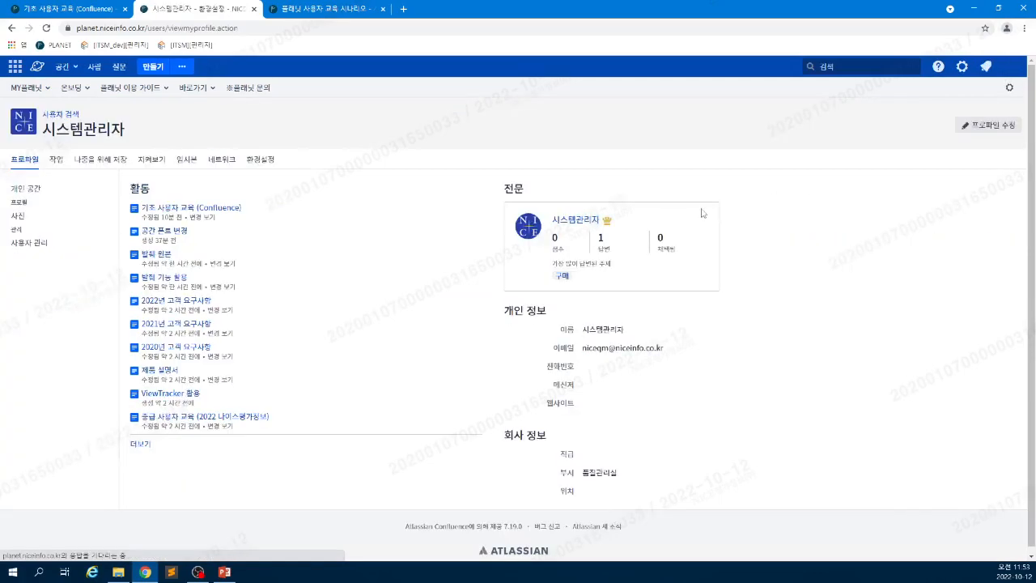
pyautogui.click(260, 159)
pyautogui.click(226, 322)
pyautogui.click(259, 209)
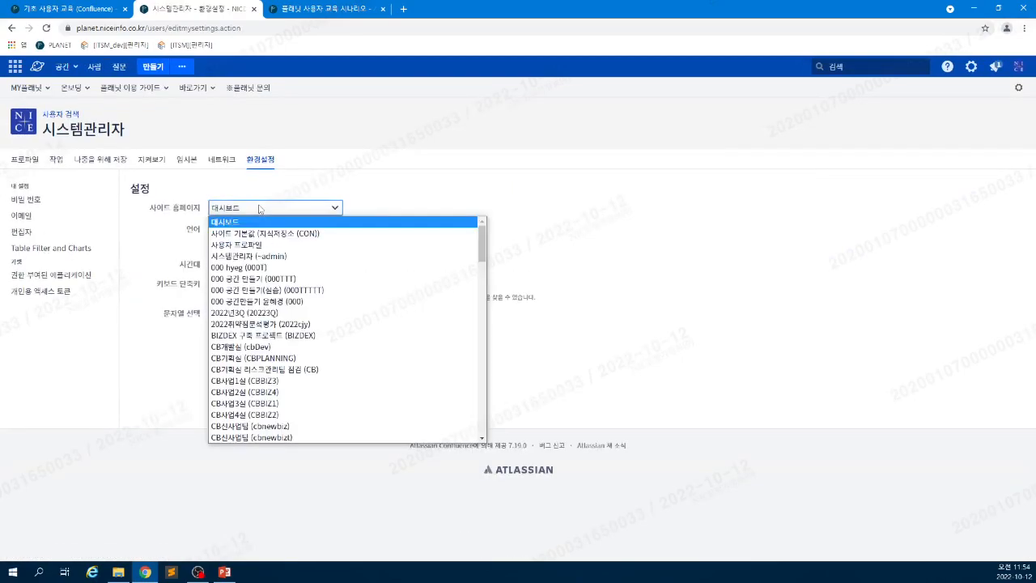
pyautogui.click(257, 234)
pyautogui.click(219, 331)
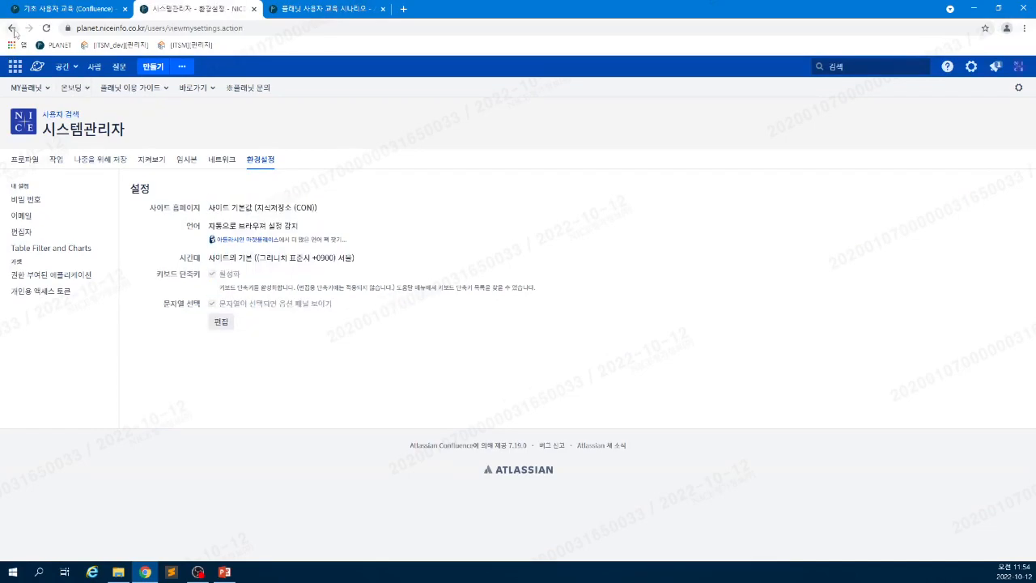
# - Revisit the 지식저장소 page information and space home, then return to the training guide tab
pyautogui.rightClick(13, 29)
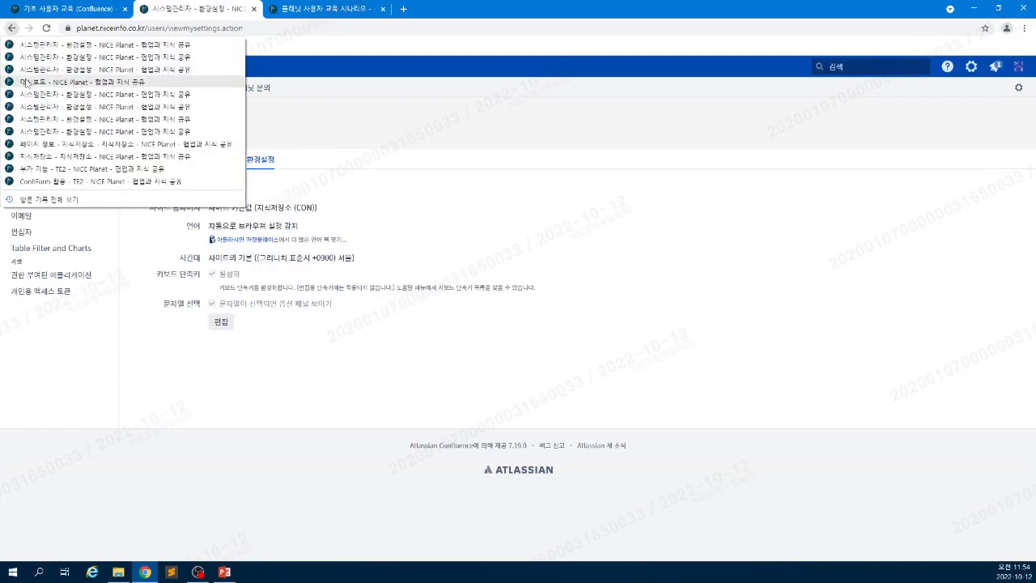
pyautogui.click(48, 145)
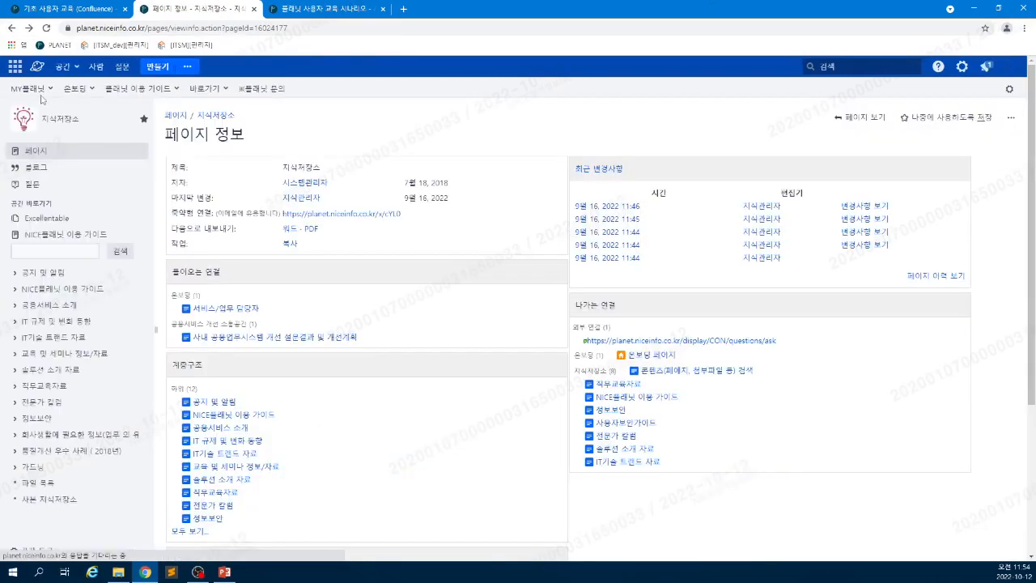
pyautogui.click(36, 67)
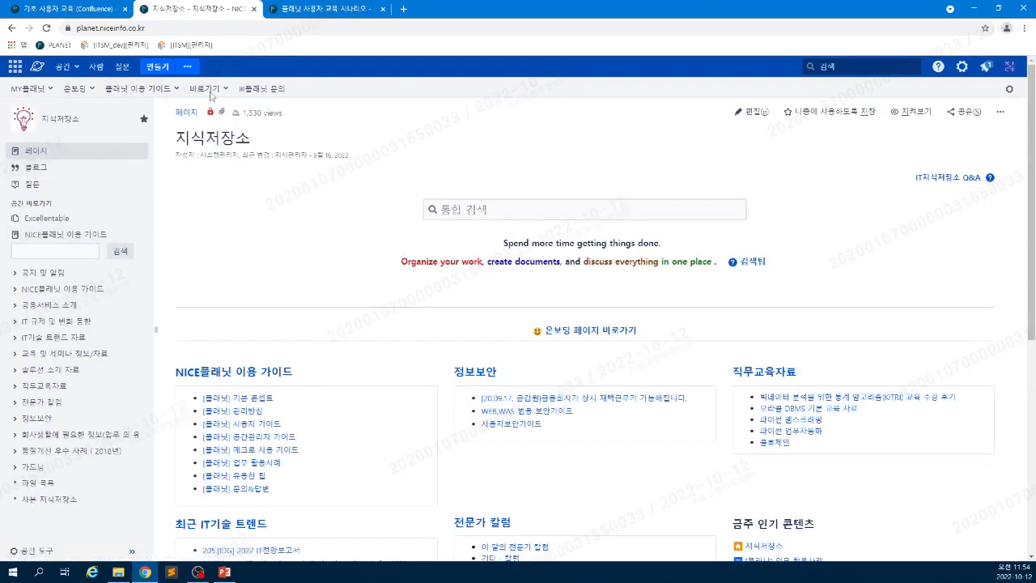
pyautogui.click(71, 4)
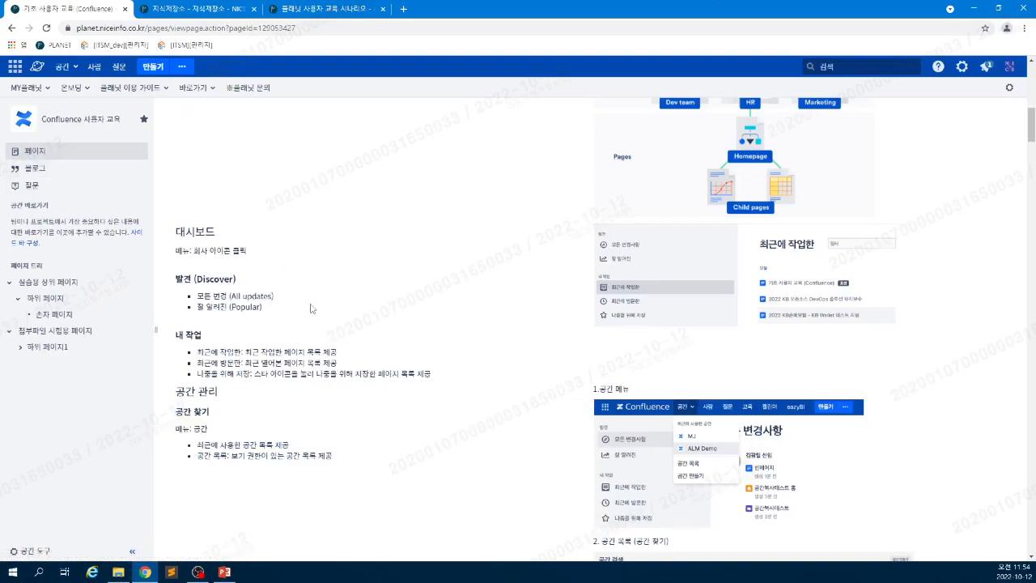
# - Scroll the guide to 공용 공간 만들기 and open the 공간 menu's recent spaces list
pyautogui.scroll(-1, 373, 406)
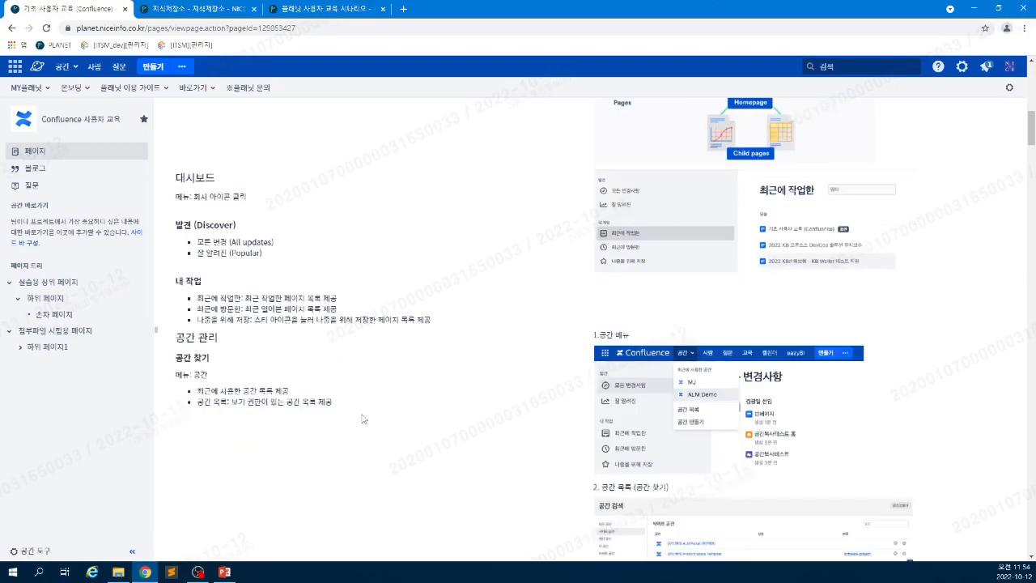
pyautogui.scroll(-3, 364, 418)
pyautogui.scroll(-3, 360, 419)
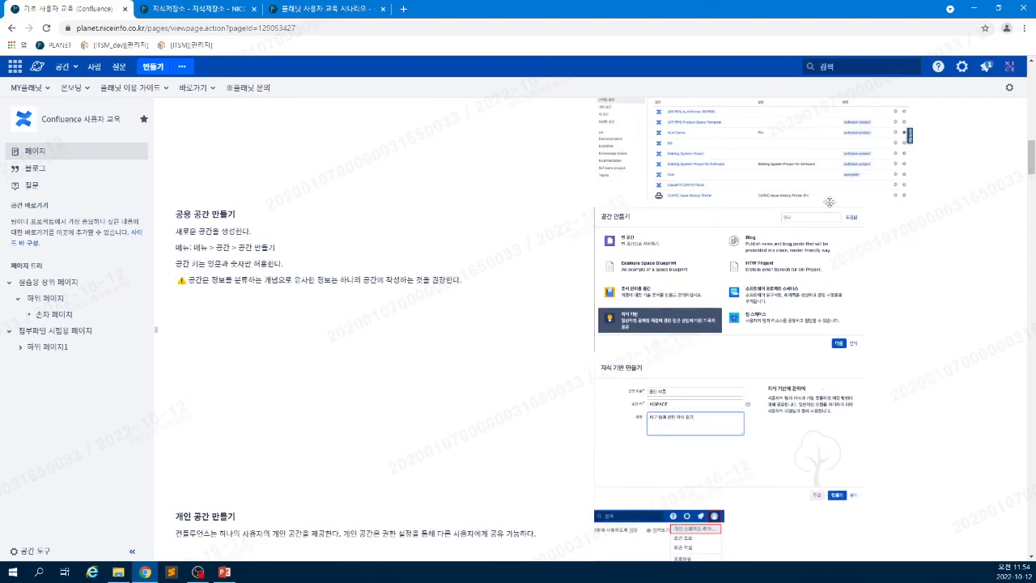
pyautogui.click(72, 70)
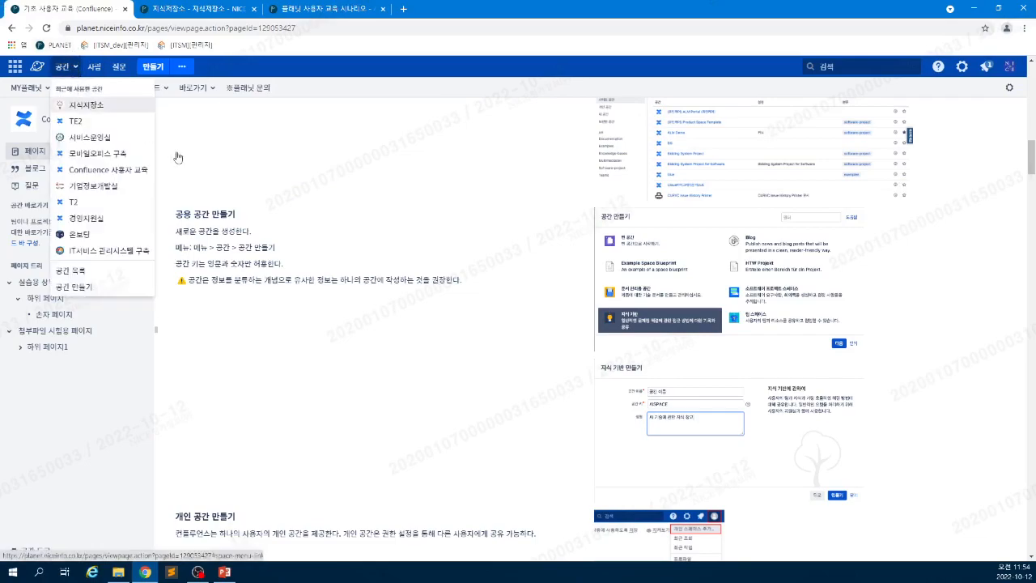
# - Close the 공간 list, briefly highlight the '공간 만들기' menu path text, and scroll on
pyautogui.click(644, 312)
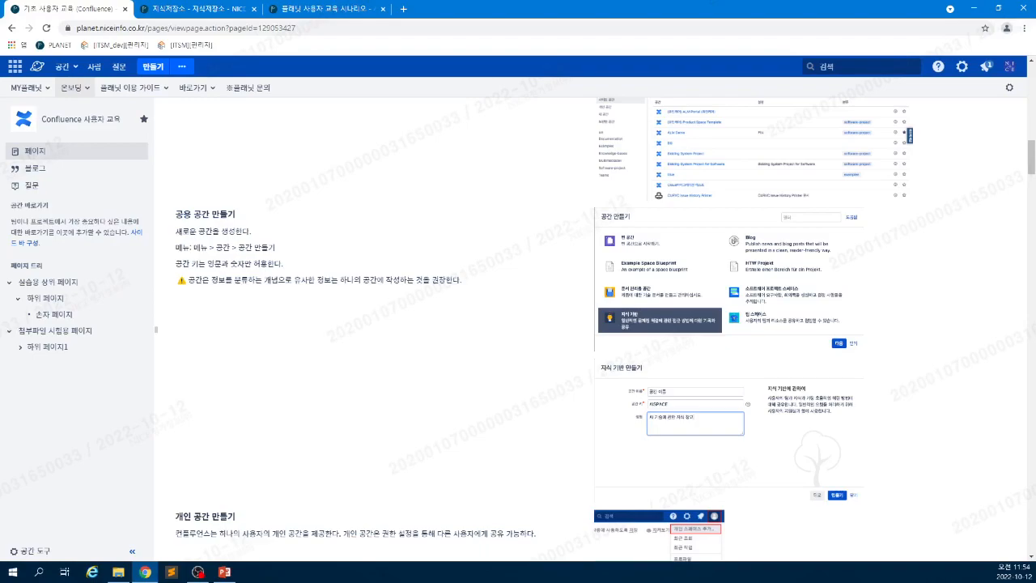
pyautogui.click(65, 66)
pyautogui.click(345, 313)
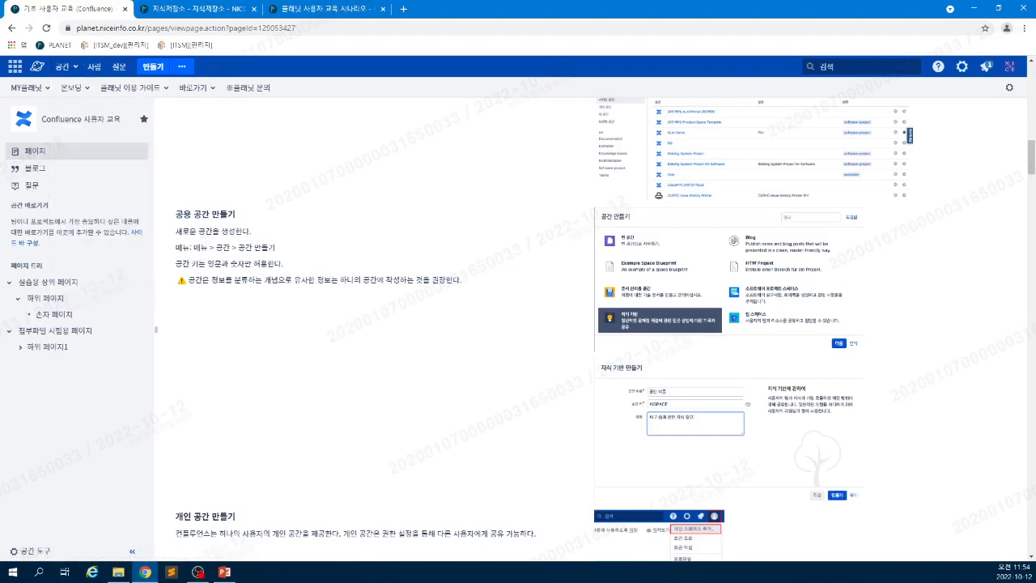
pyautogui.moveTo(235, 248); pyautogui.dragTo(271, 248)
pyautogui.click(564, 250)
pyautogui.scroll(-1, 768, 292)
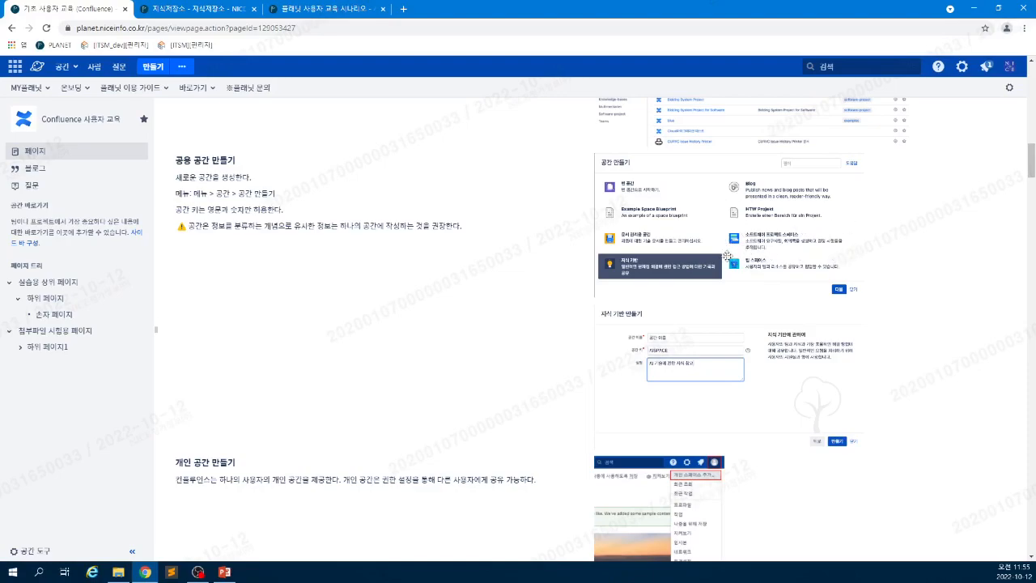
pyautogui.scroll(-1, 571, 333)
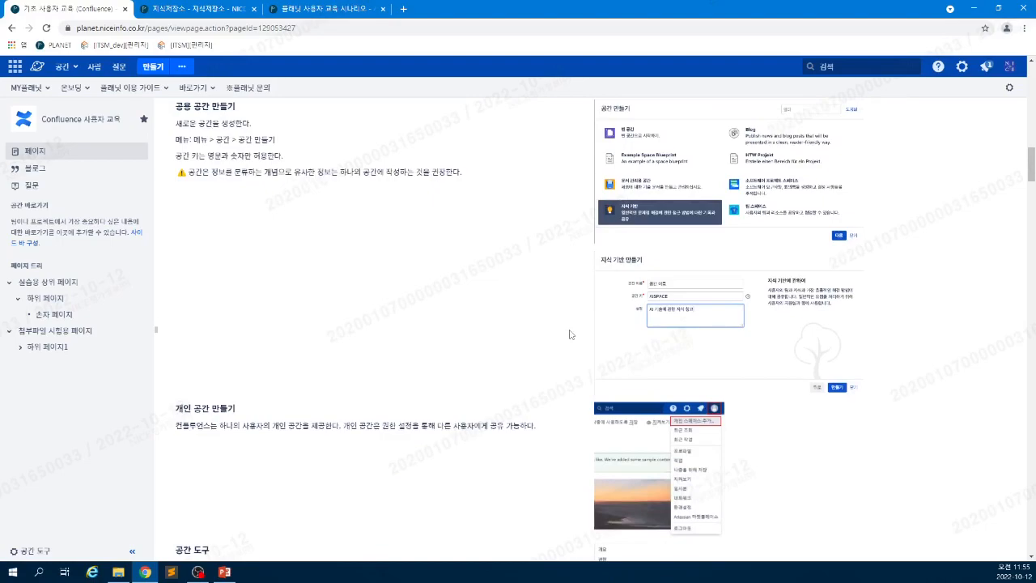
pyautogui.scroll(-1, 628, 315)
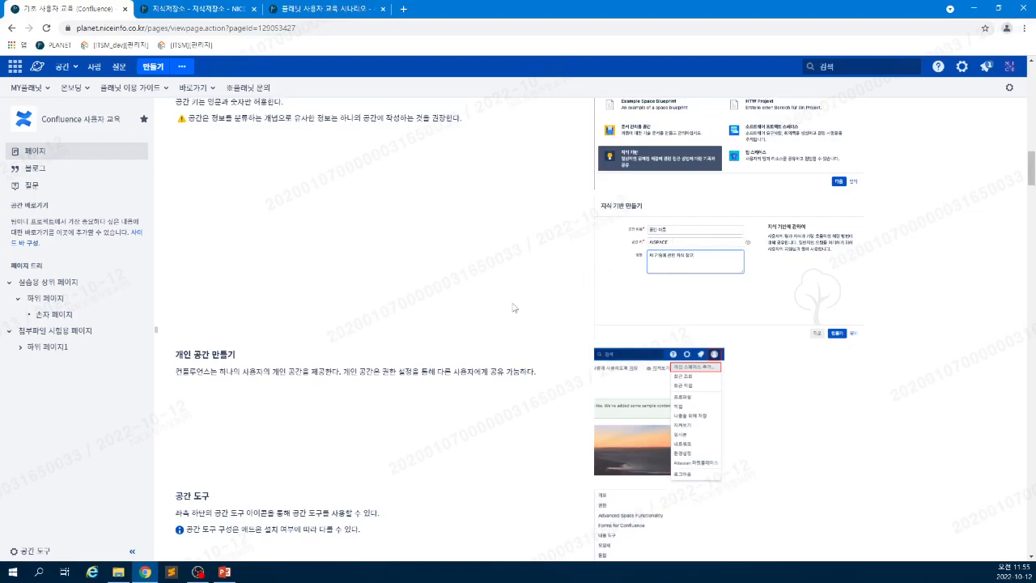
pyautogui.scroll(-1, 599, 293)
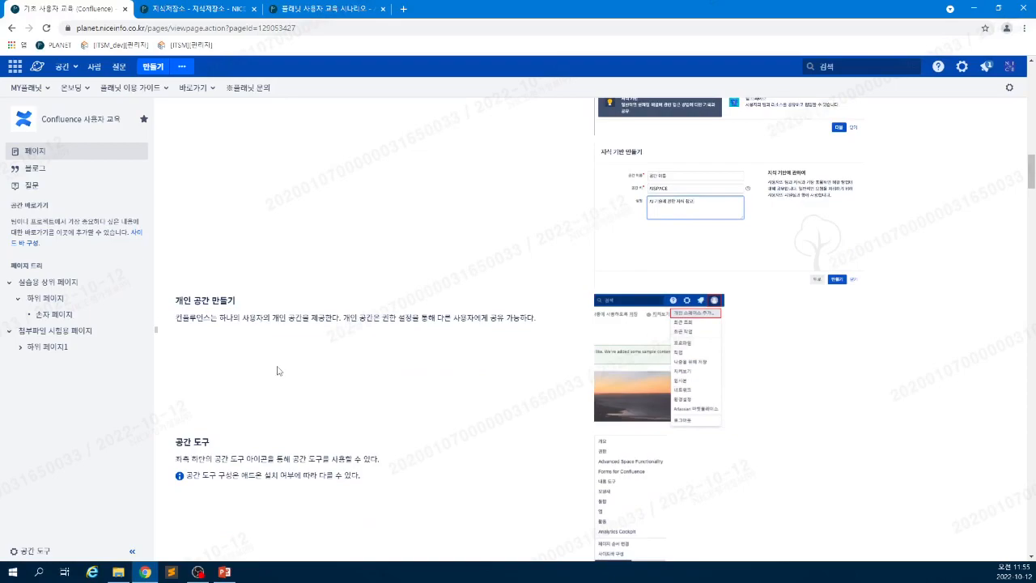
pyautogui.scroll(-1, 259, 379)
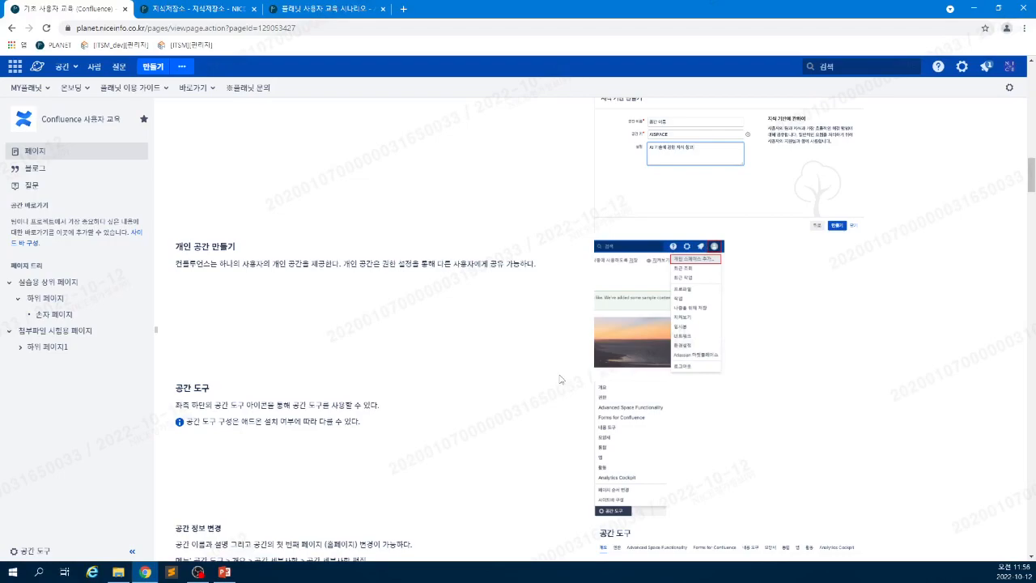
pyautogui.scroll(-1, 560, 379)
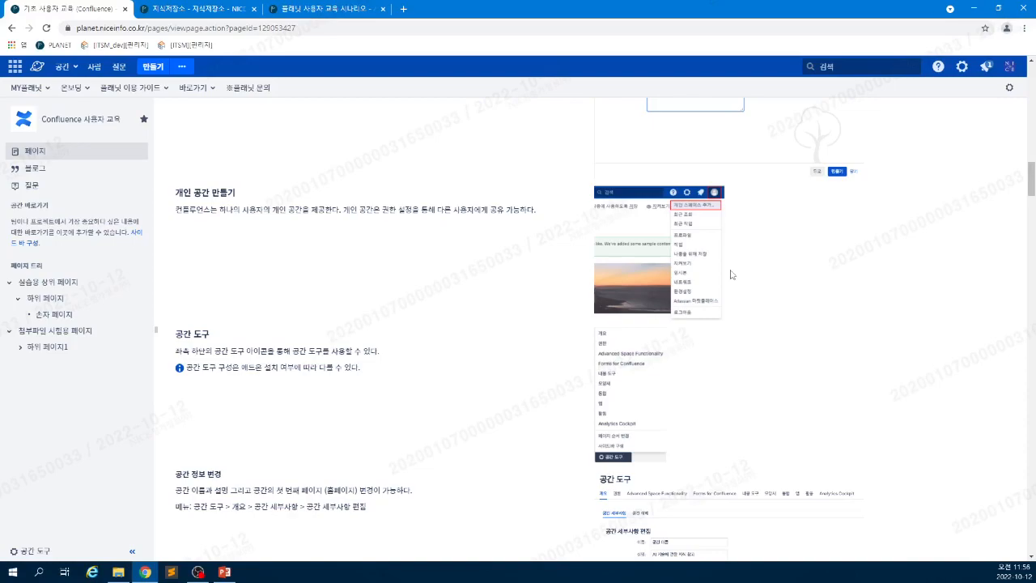
pyautogui.scroll(-1, 657, 328)
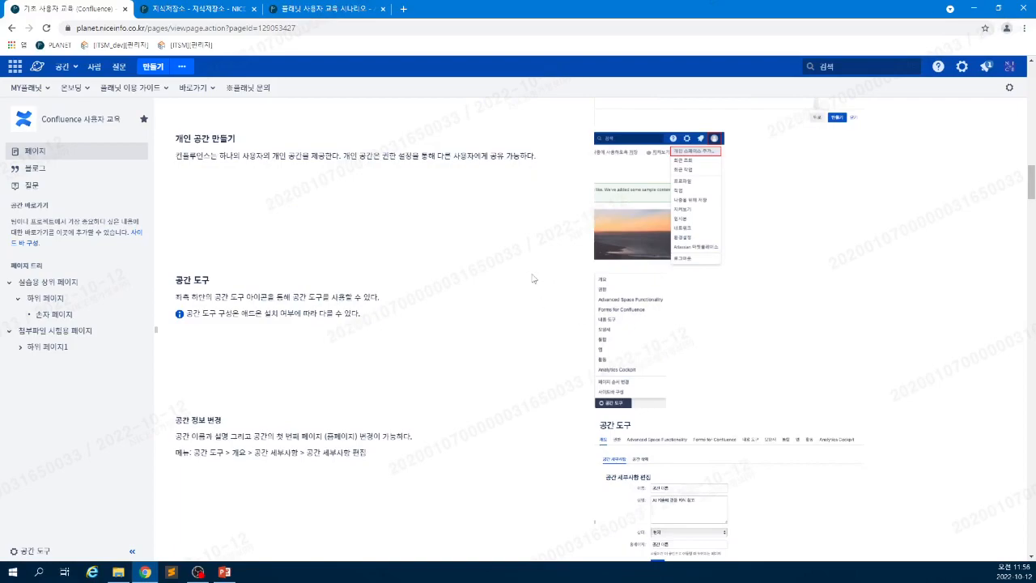
pyautogui.scroll(-1, 353, 342)
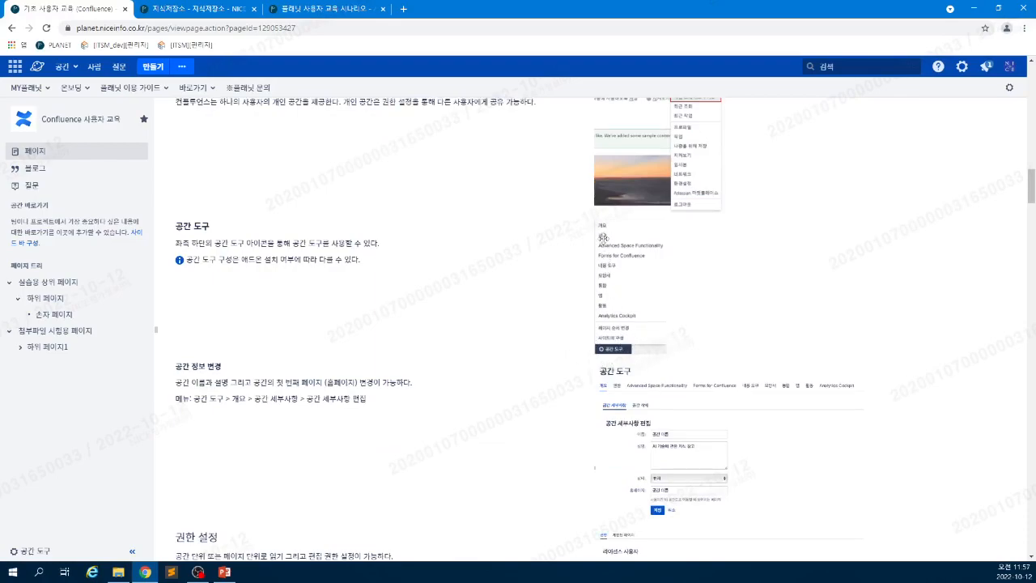
pyautogui.click(605, 266)
pyautogui.click(601, 265)
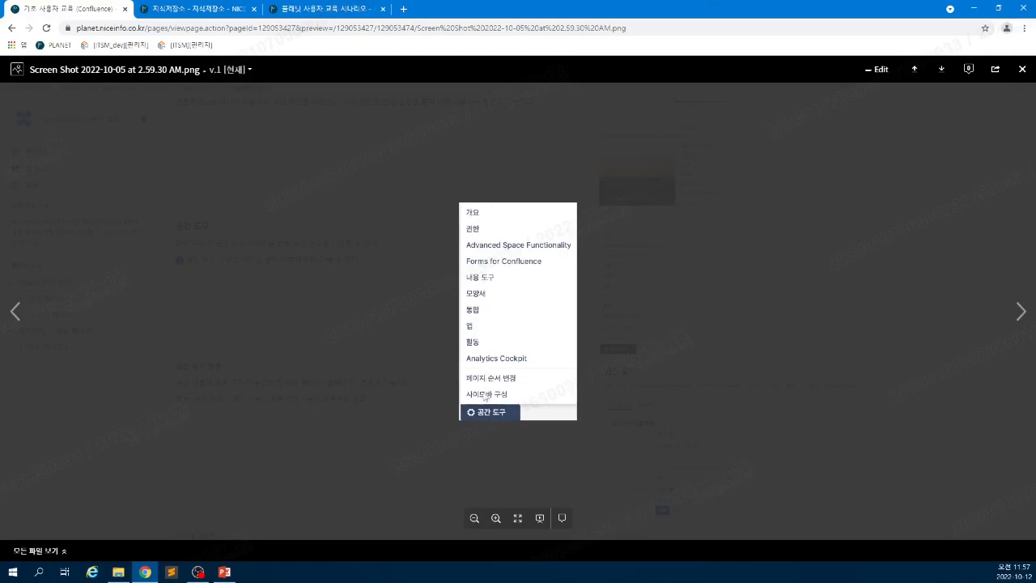
pyautogui.click(1022, 69)
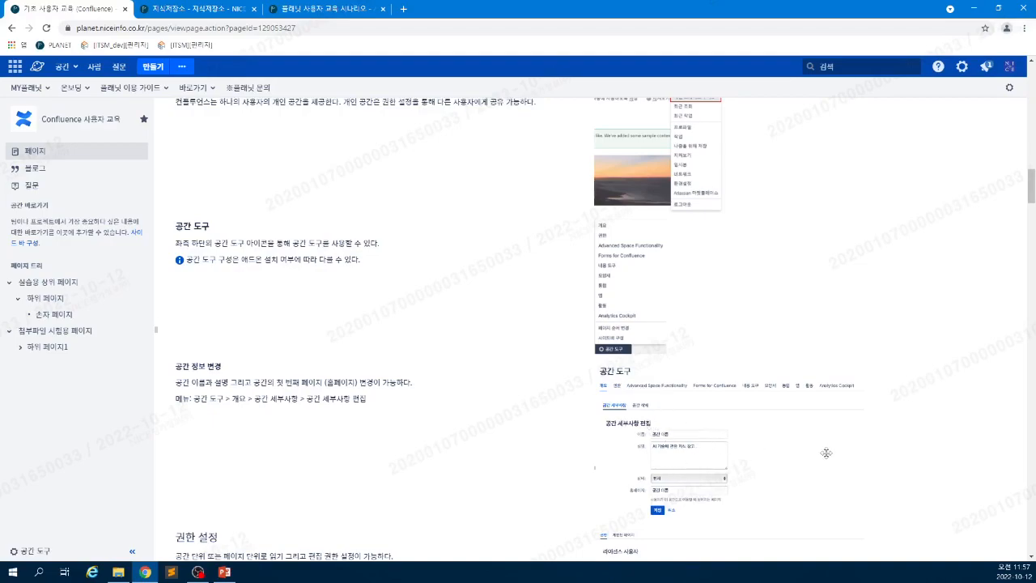
pyautogui.scroll(-1, 826, 453)
pyautogui.click(806, 437)
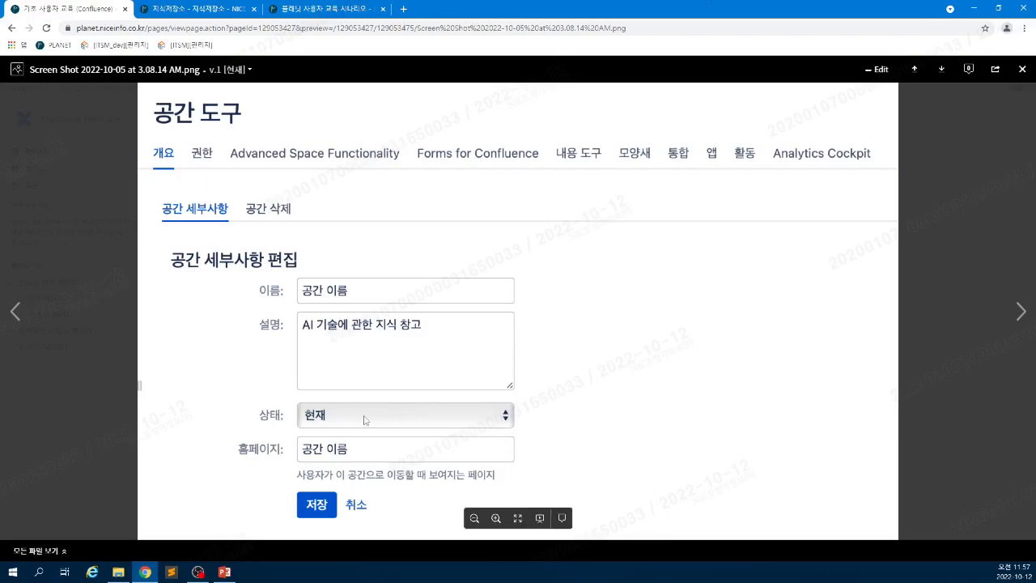
pyautogui.click(1022, 70)
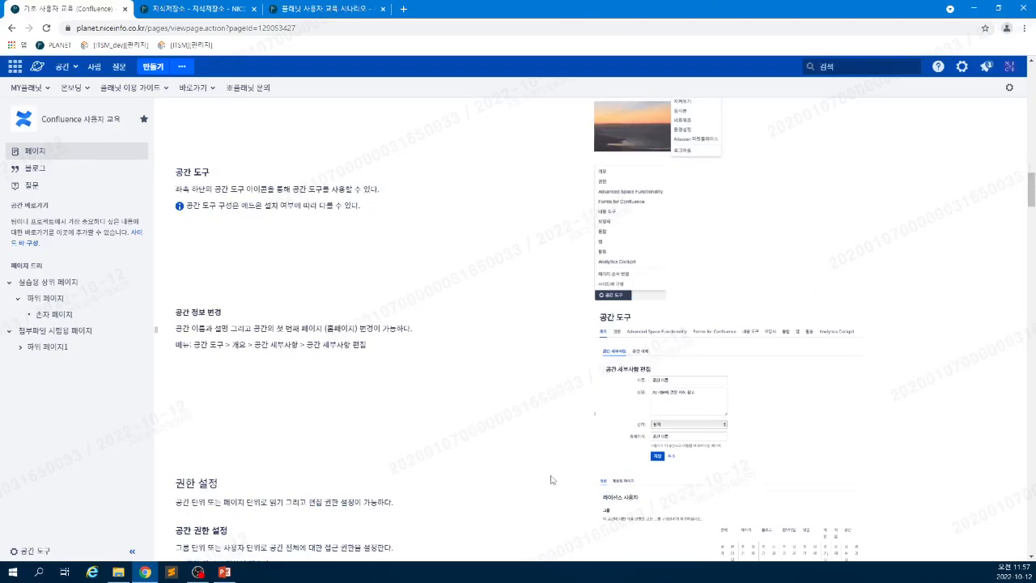
pyautogui.scroll(-1, 454, 470)
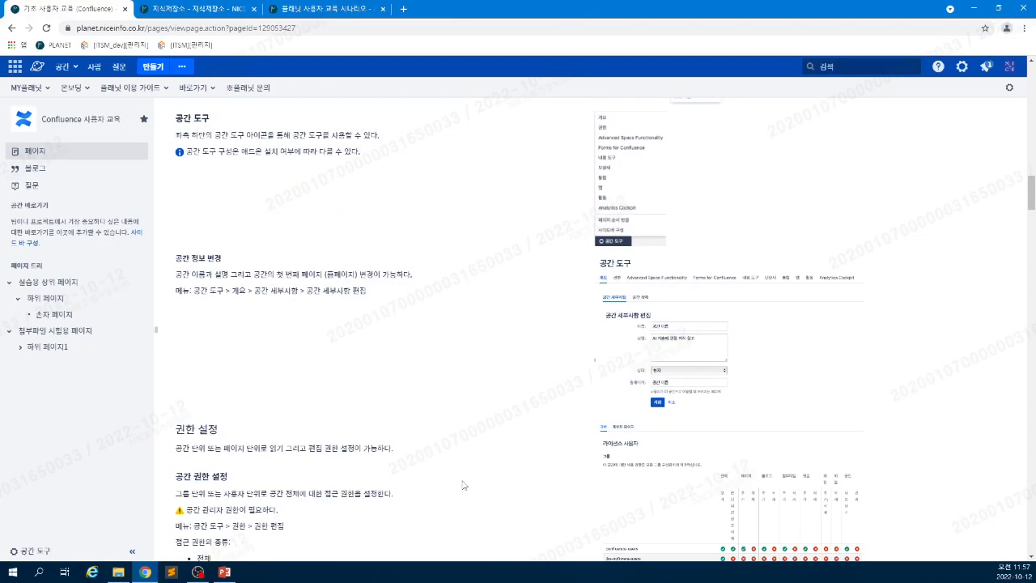
pyautogui.scroll(-1, 463, 478)
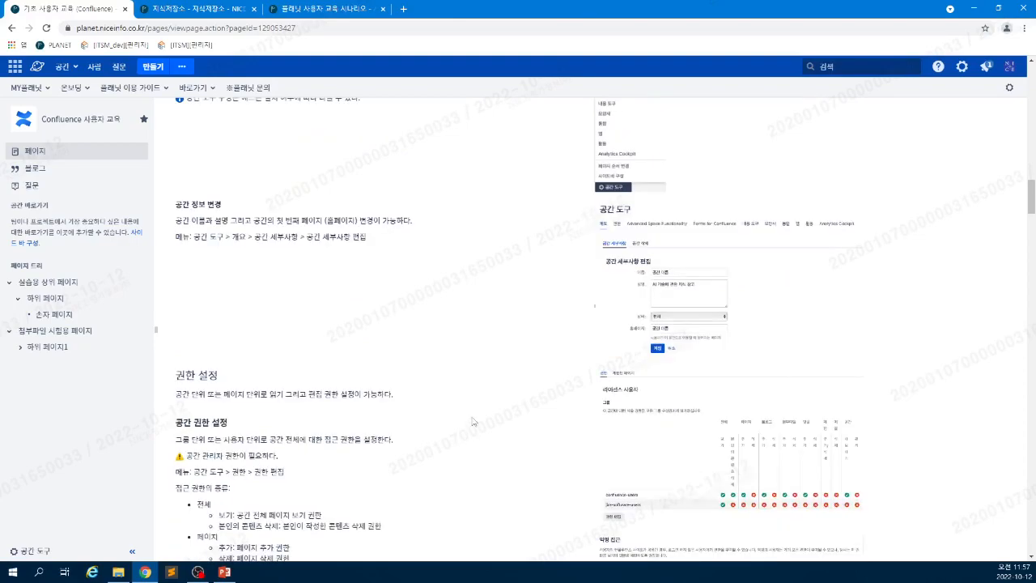
pyautogui.scroll(-2, 489, 381)
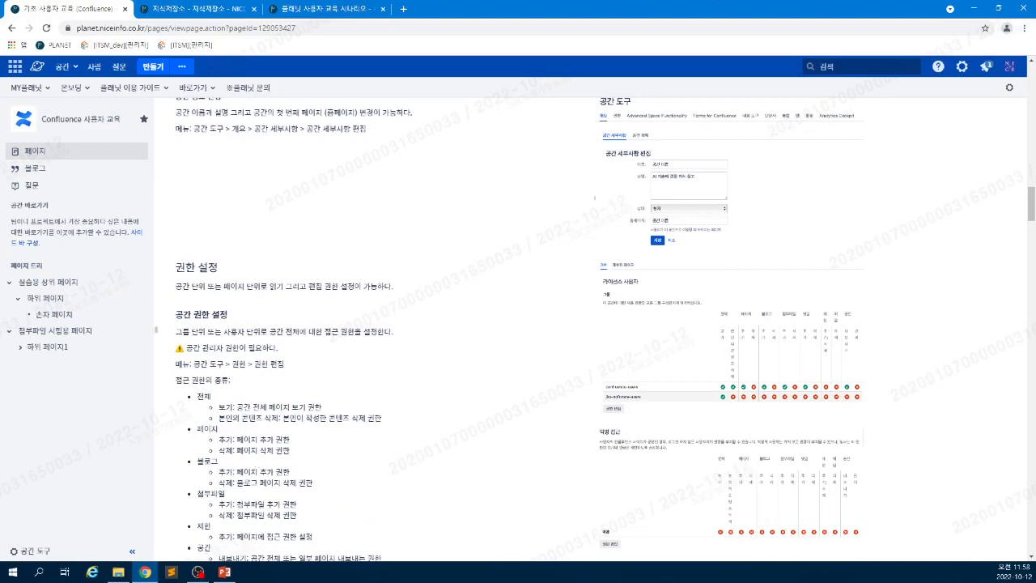
pyautogui.scroll(-1, 252, 468)
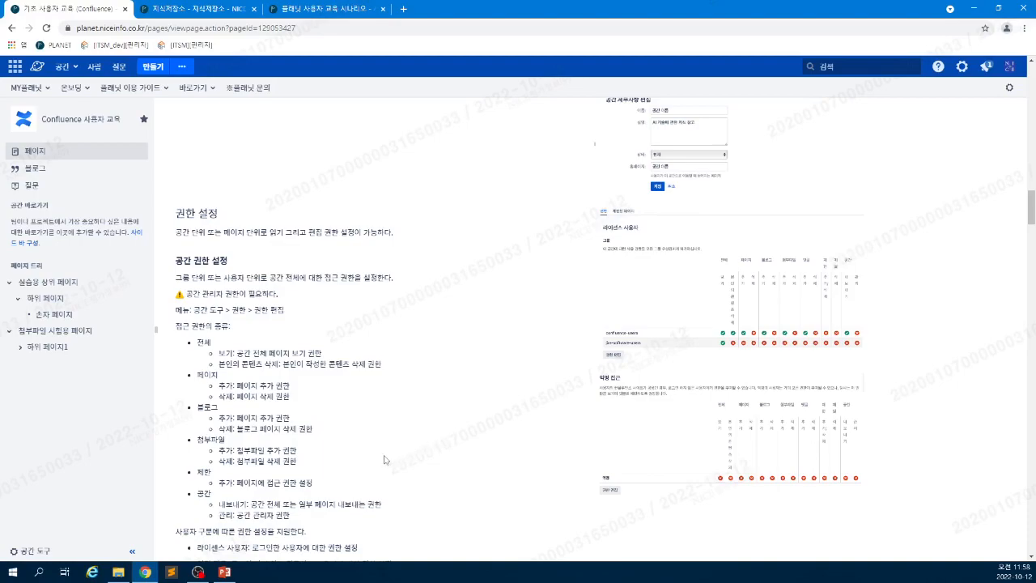
pyautogui.scroll(-1, 354, 465)
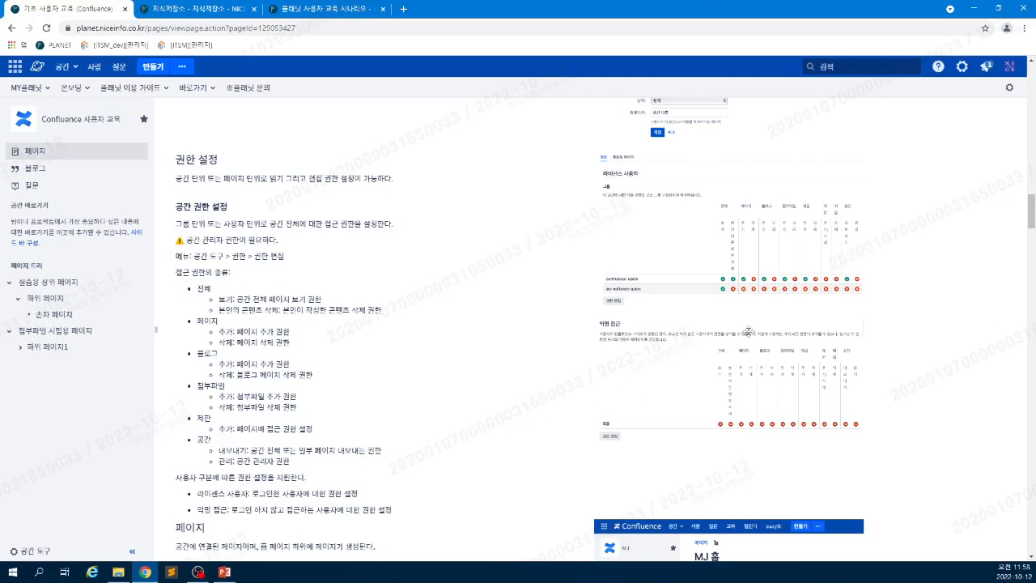
pyautogui.click(738, 270)
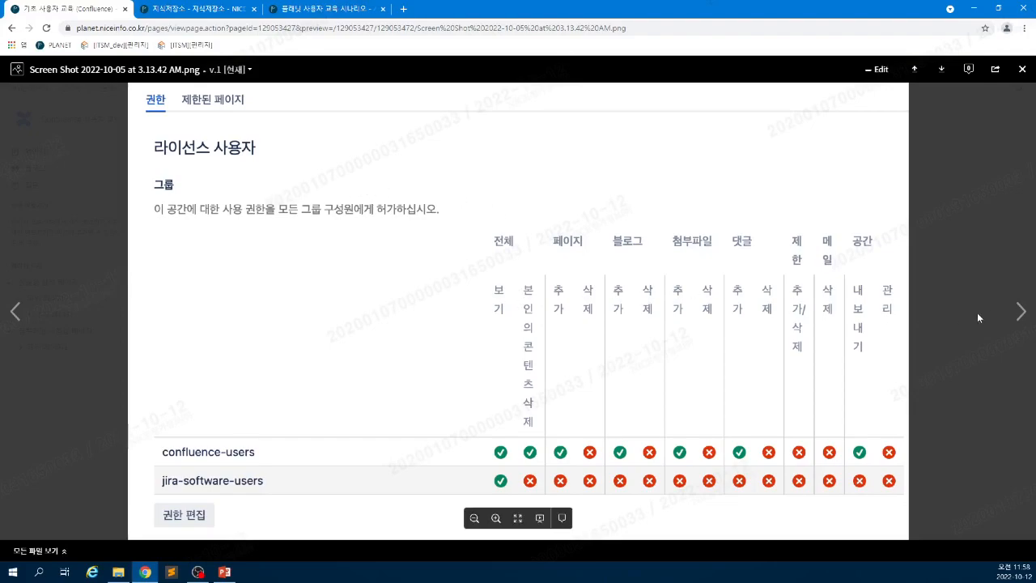
pyautogui.click(1019, 313)
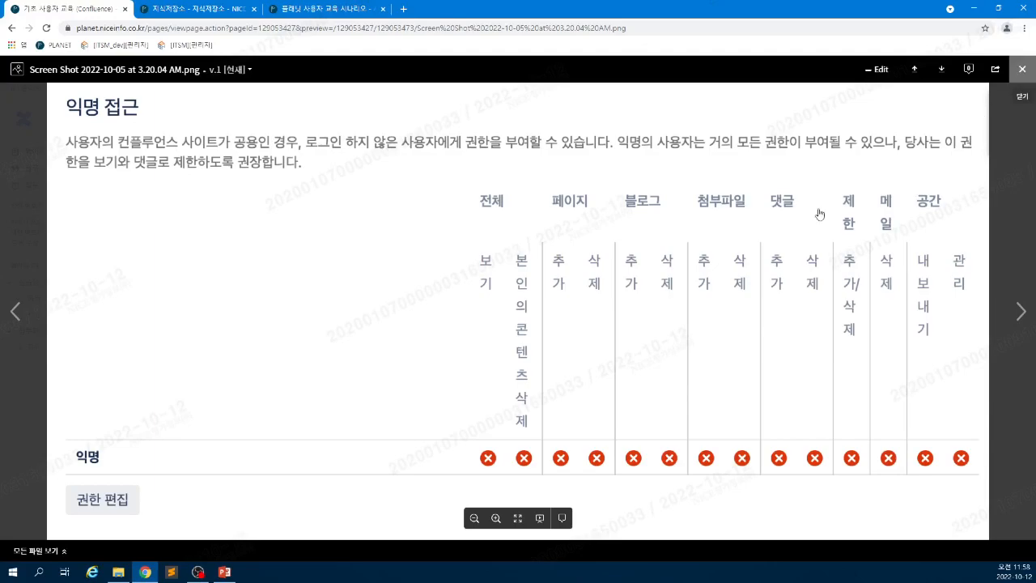
pyautogui.click(16, 312)
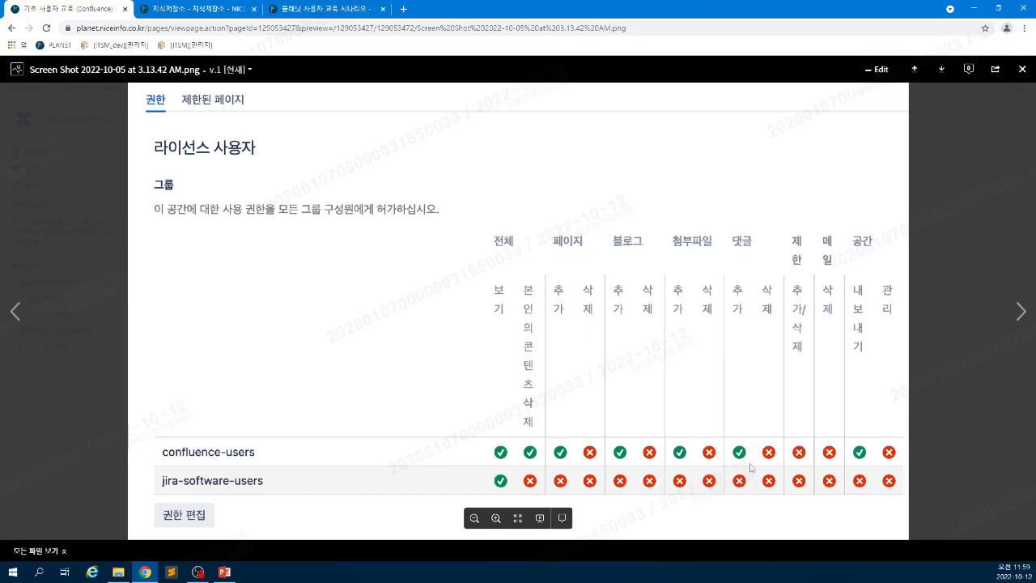
pyautogui.click(1023, 75)
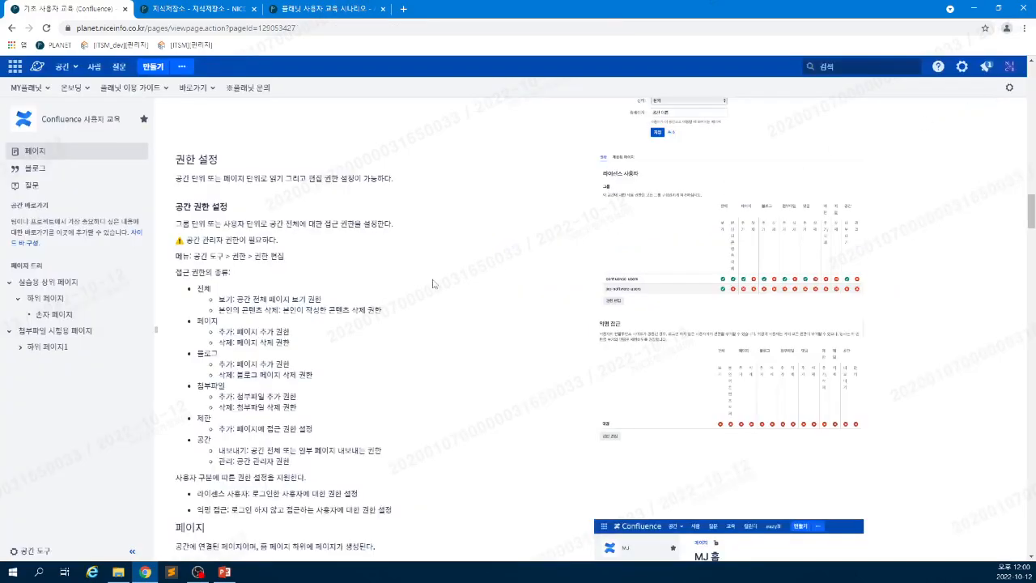
pyautogui.scroll(-1, 372, 384)
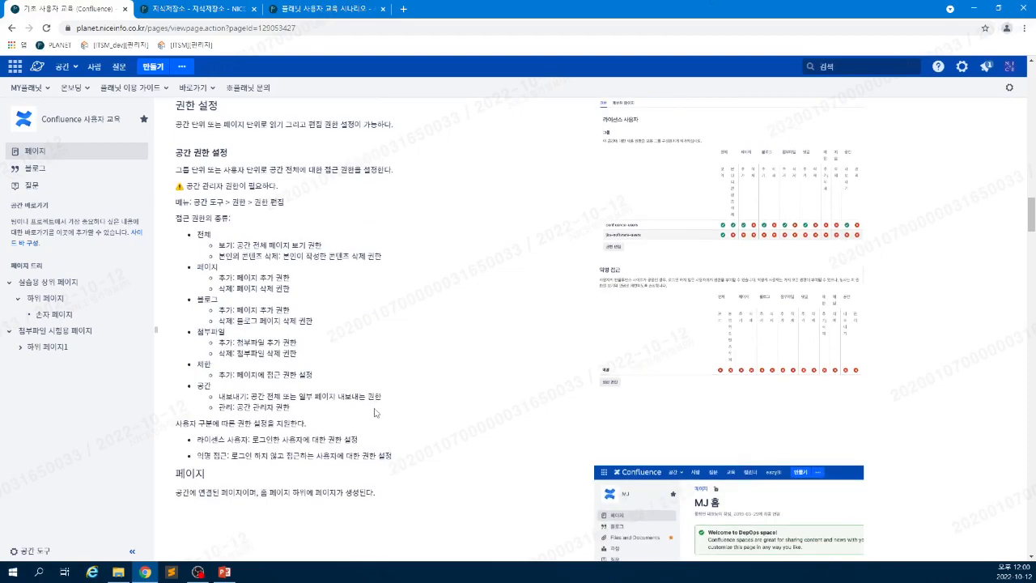
pyautogui.scroll(-1, 375, 413)
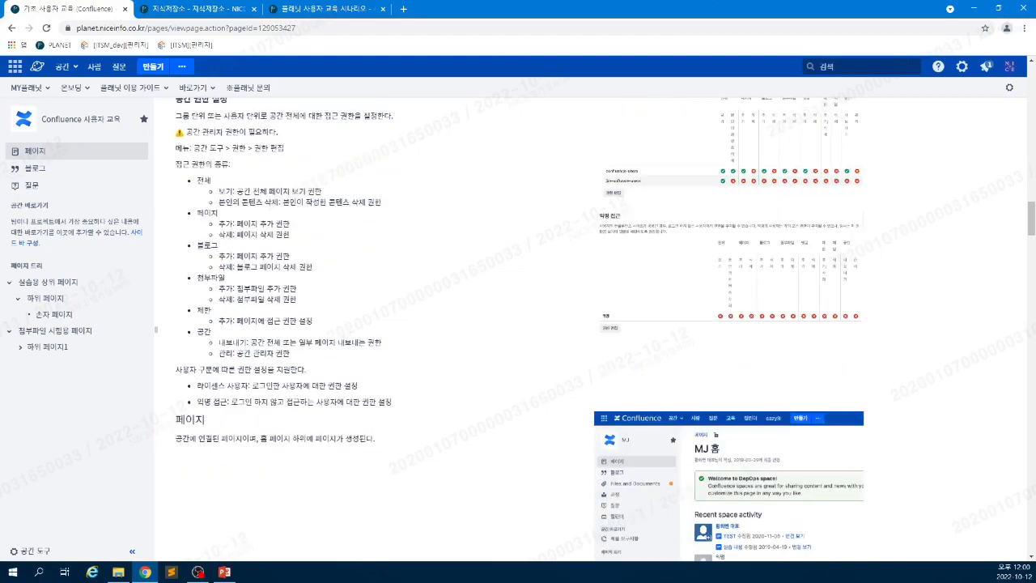
pyautogui.scroll(-4, 270, 455)
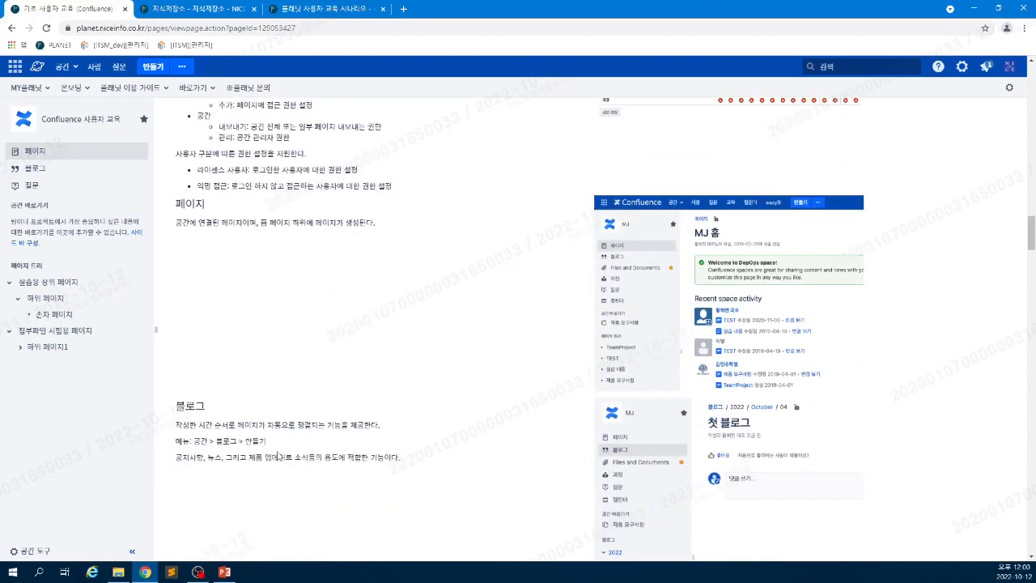
pyautogui.scroll(-1, 279, 450)
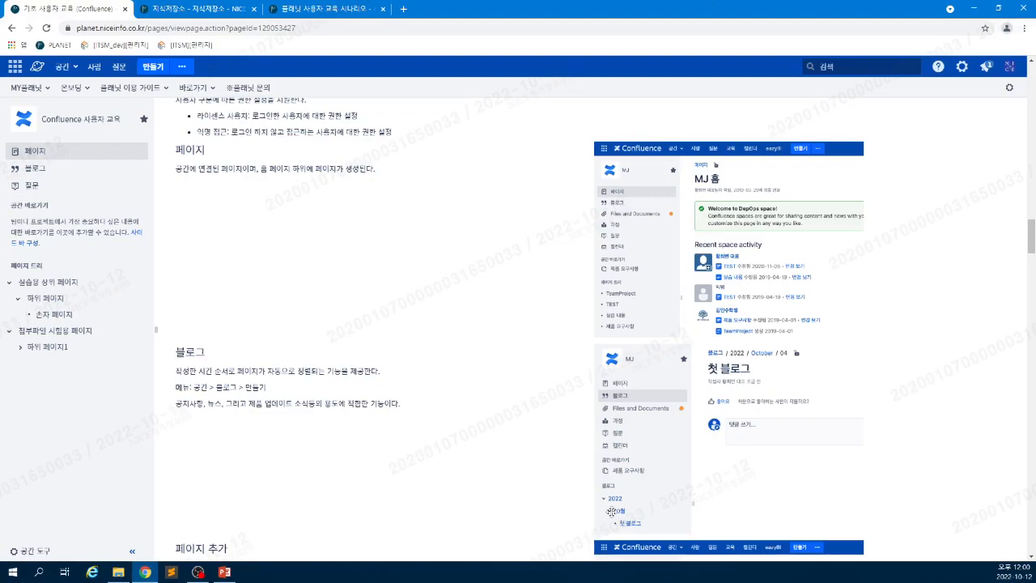
pyautogui.scroll(-2, 688, 476)
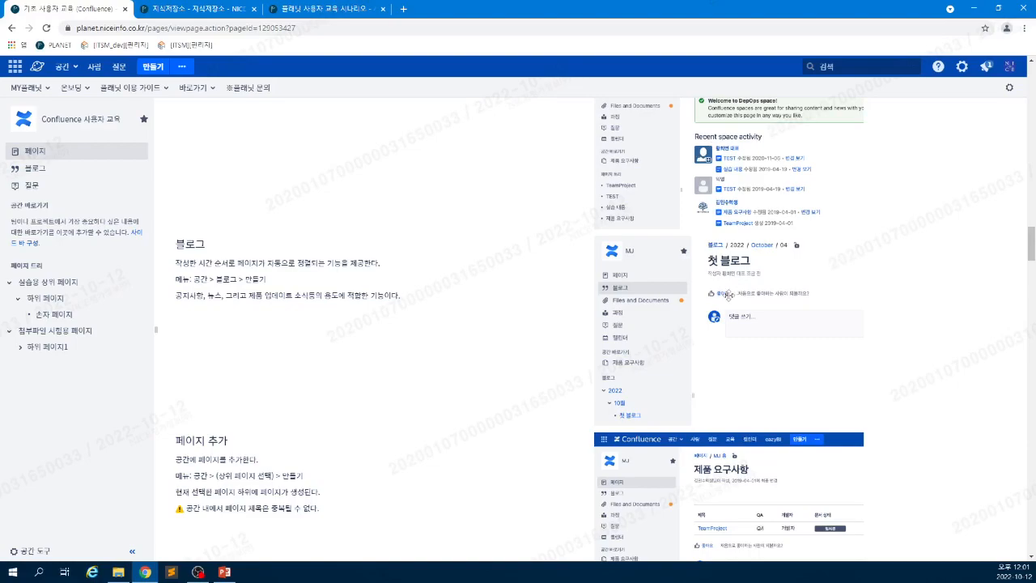
pyautogui.scroll(1, 573, 315)
pyautogui.scroll(1, 573, 315)
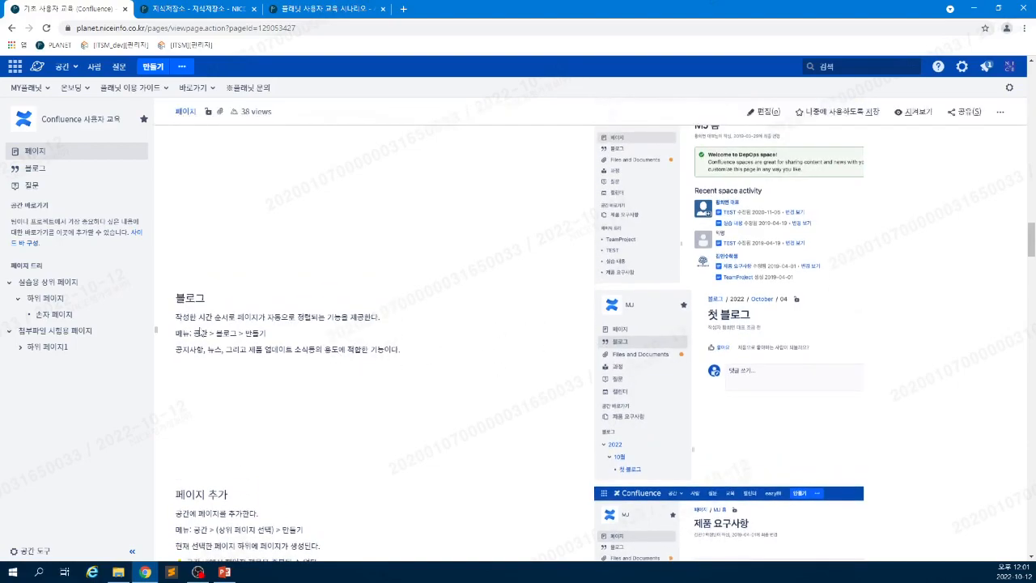
pyautogui.scroll(-3, 644, 472)
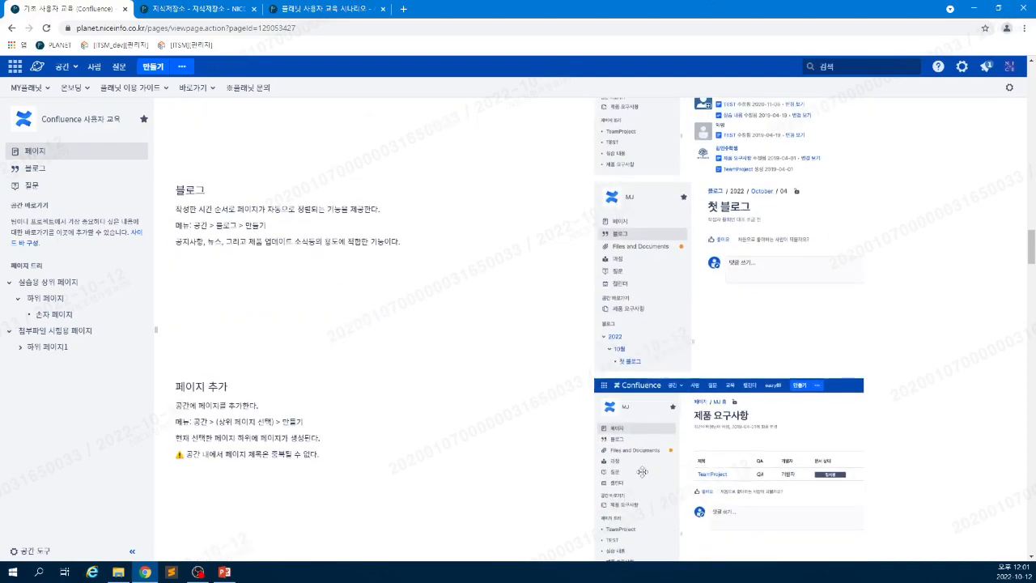
pyautogui.scroll(3, 645, 471)
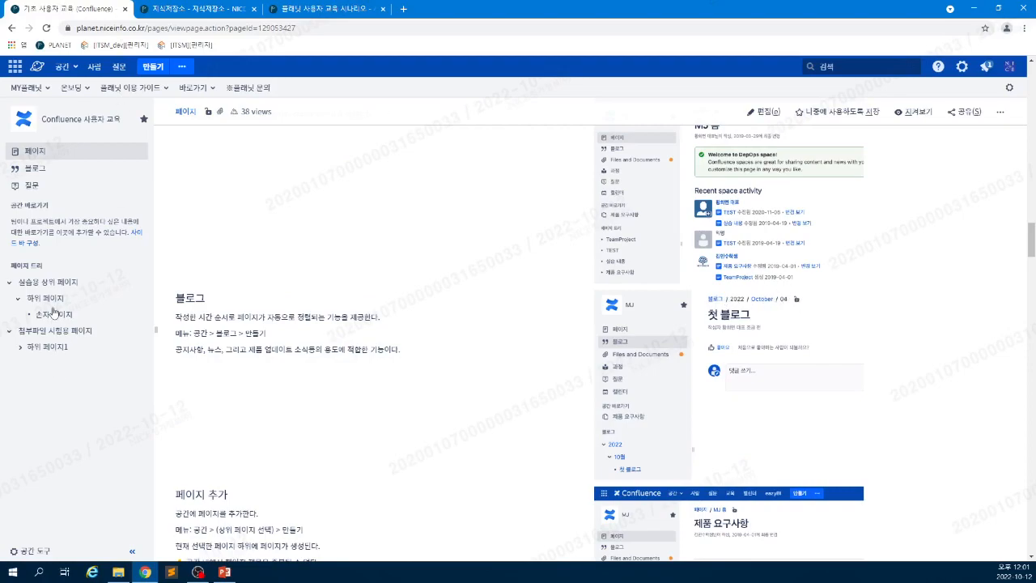
pyautogui.click(36, 171)
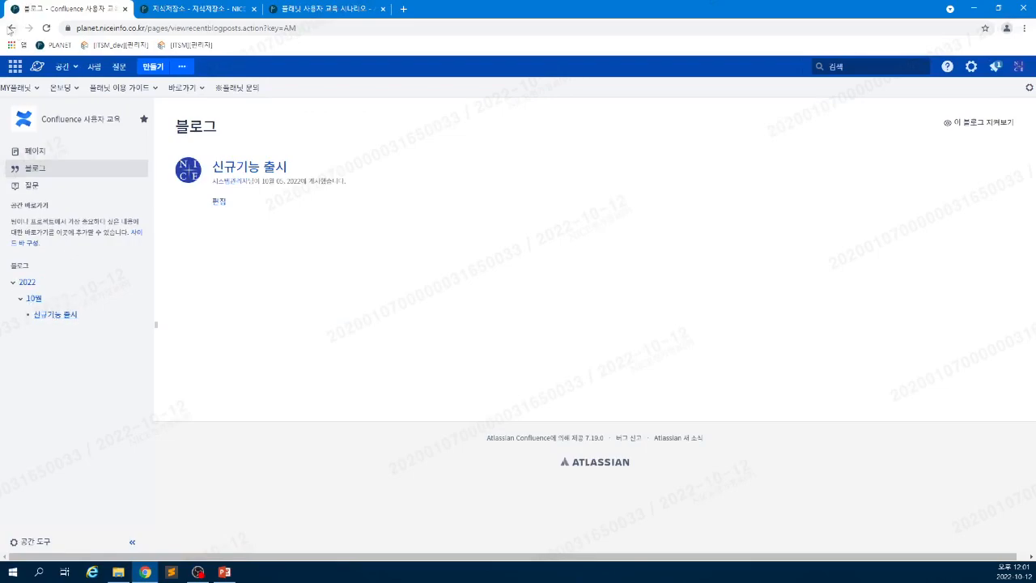
pyautogui.click(11, 28)
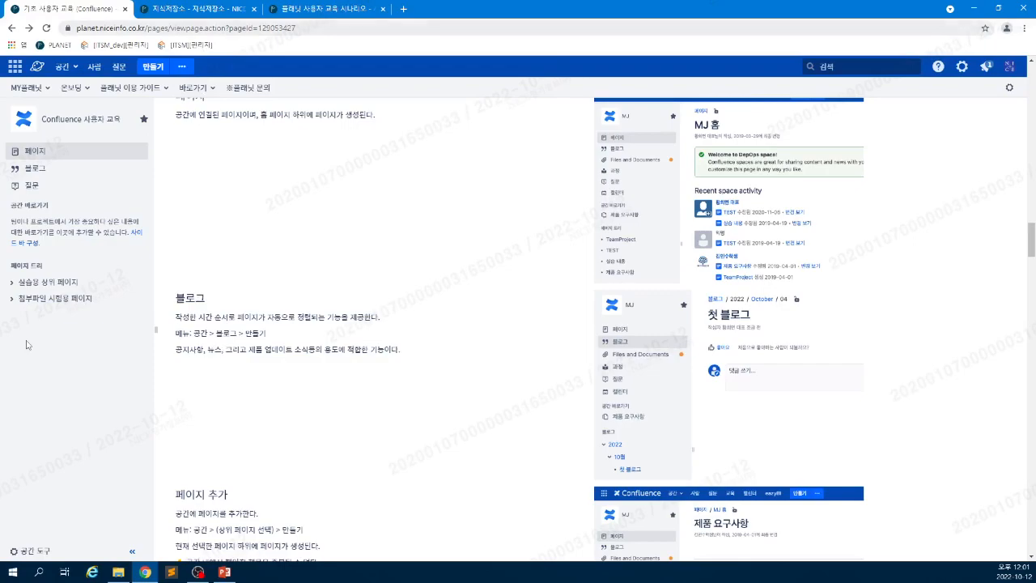
# - Open 실습용 상위 페이지 in a background tab, close the 지식저장소 tab, and highlight the child-page text
pyautogui.middleClick(40, 287)
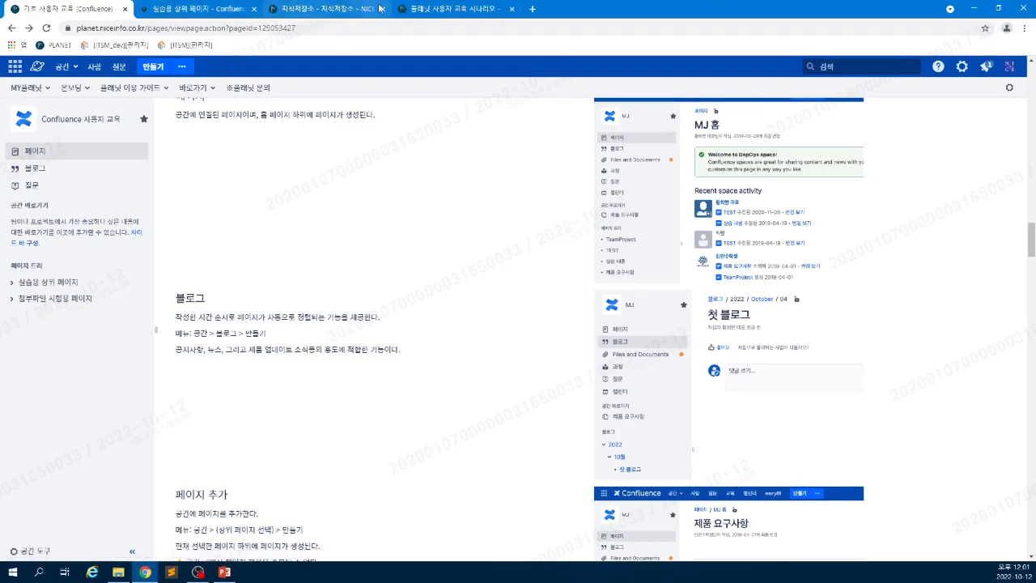
pyautogui.click(382, 9)
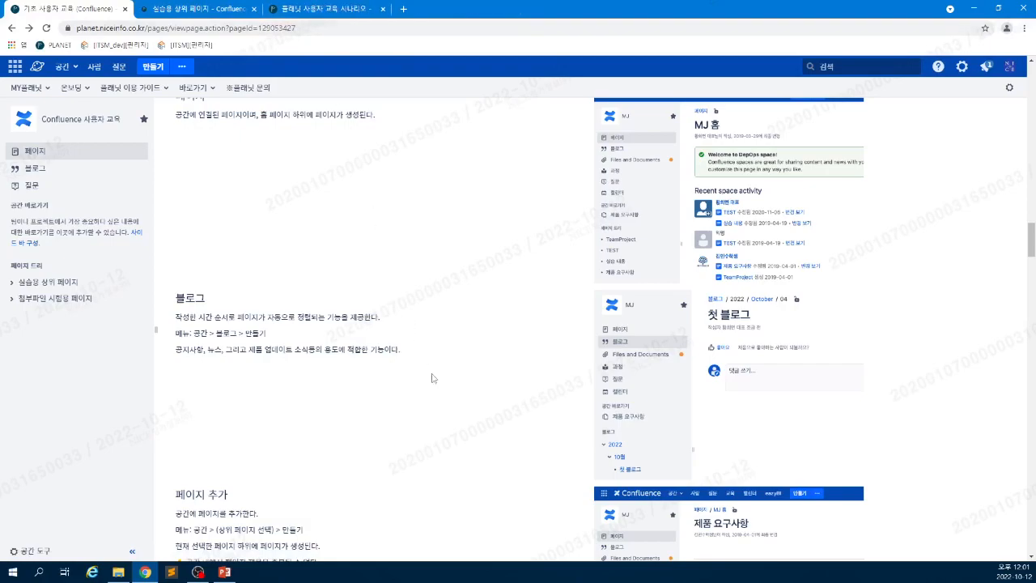
pyautogui.scroll(-1, 548, 438)
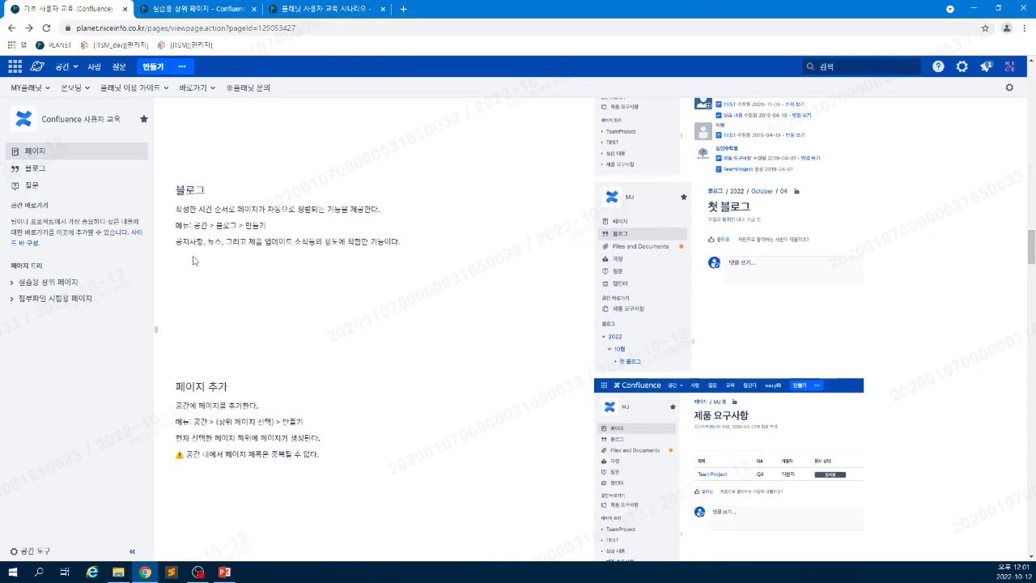
pyautogui.scroll(-1, 237, 330)
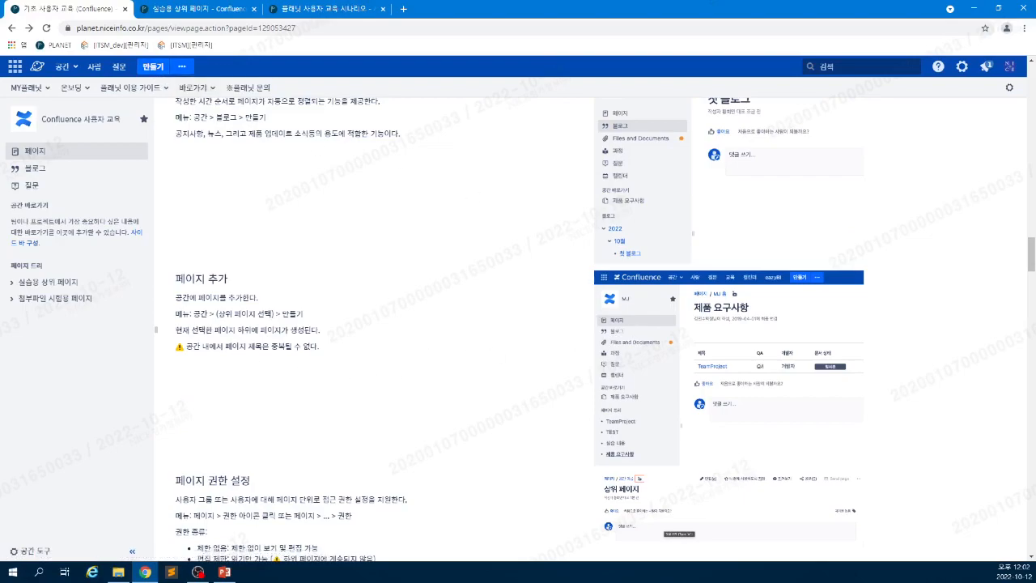
pyautogui.moveTo(191, 329); pyautogui.dragTo(259, 330)
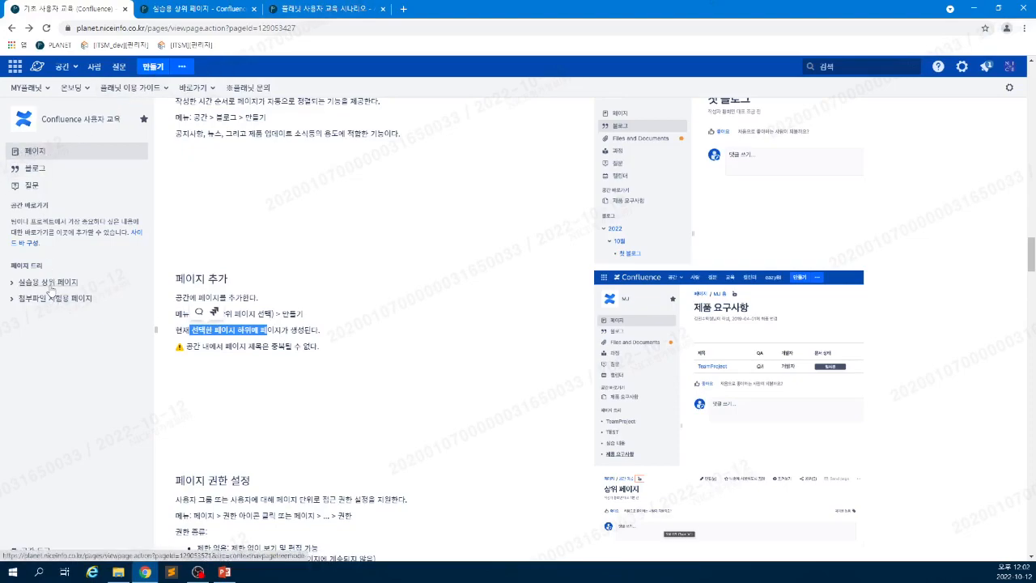
# - Expand 실습용 상위 페이지 in the tree, view the pages list, return to the guide, and open 첨부파일 시험용 페이지
pyautogui.click(11, 282)
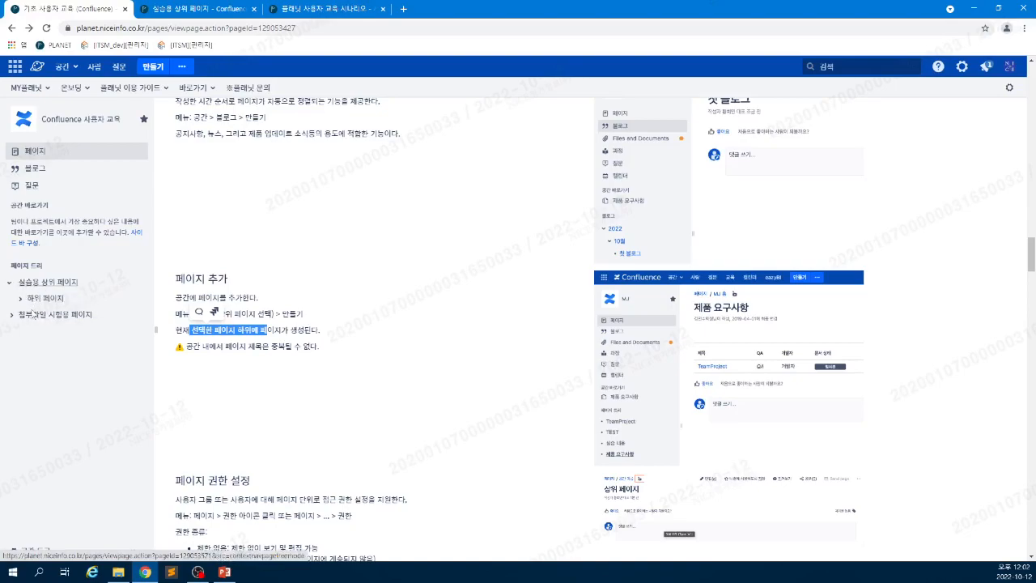
pyautogui.click(38, 152)
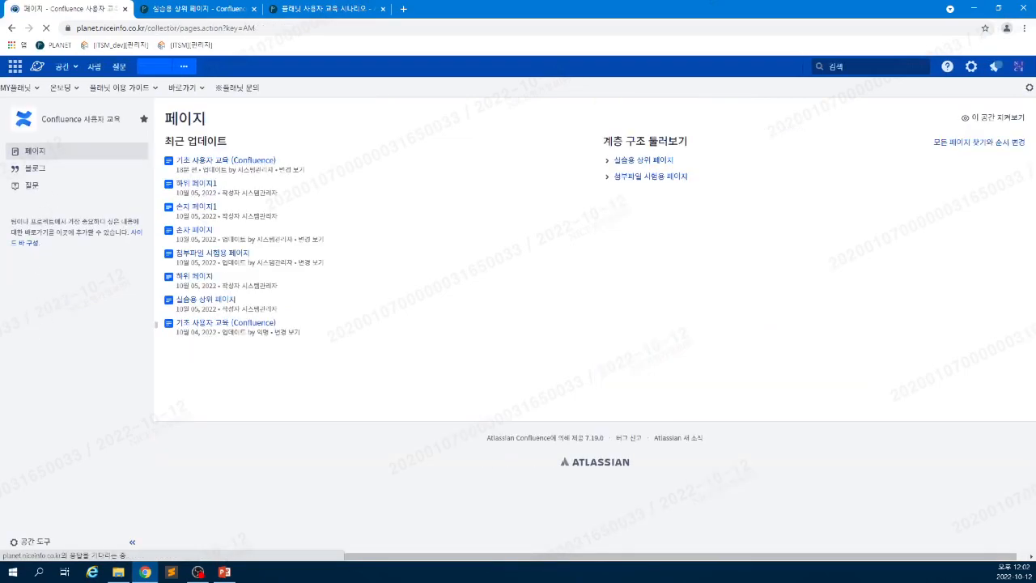
pyautogui.click(58, 121)
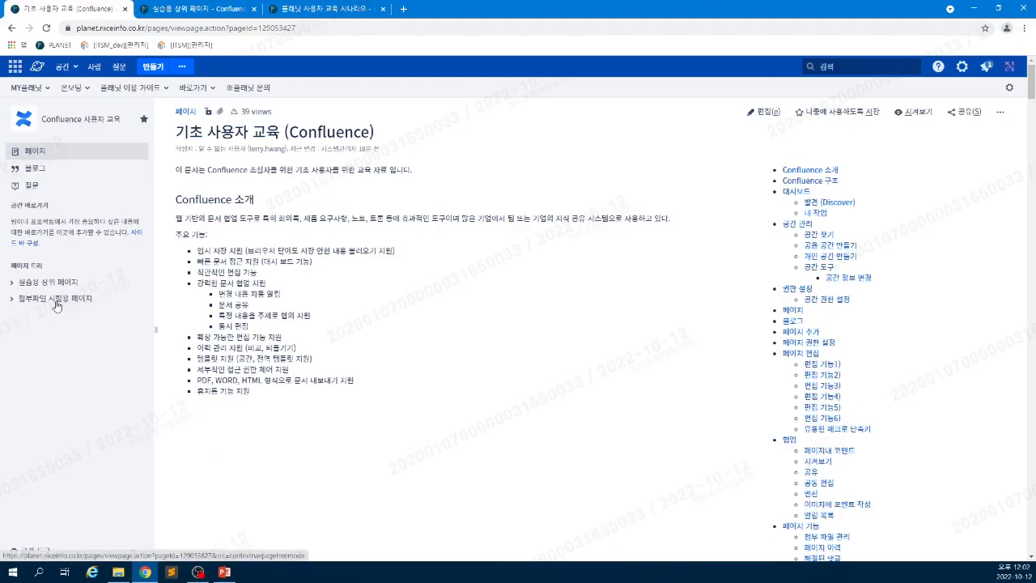
pyautogui.click(56, 304)
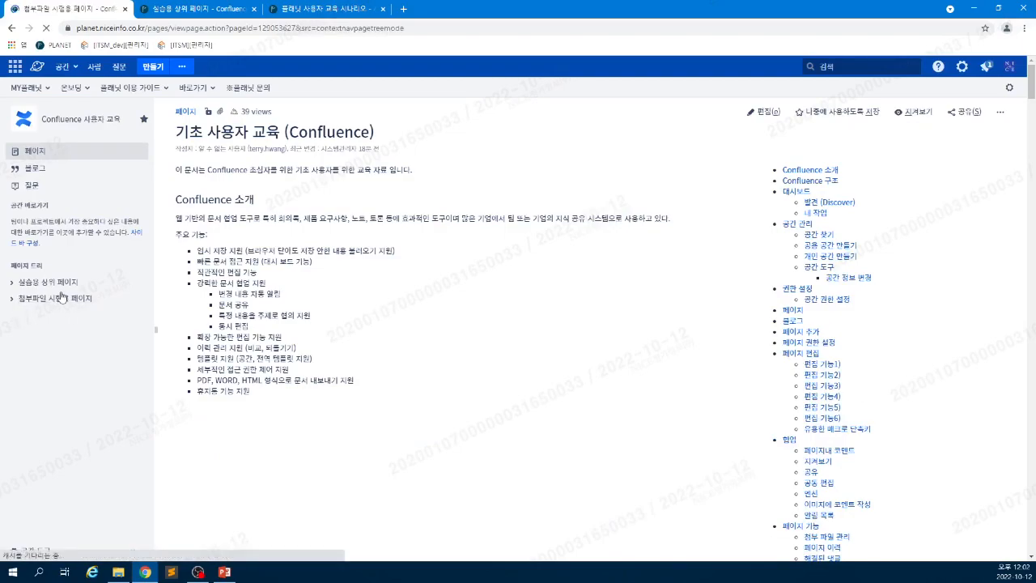
# - Open 실습용 상위 페이지, start a new child page with 만들기, then go back without creating it
pyautogui.click(50, 283)
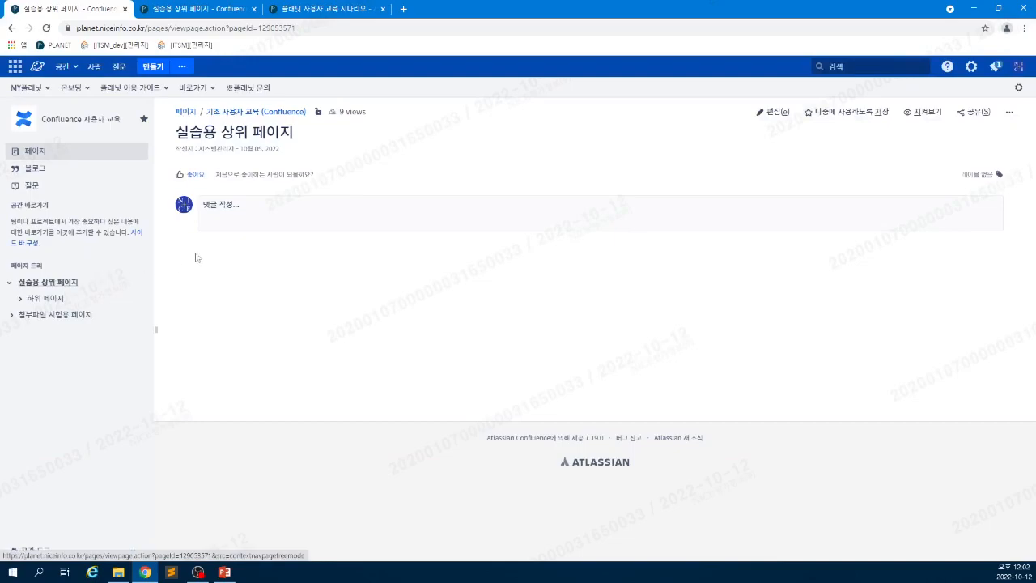
pyautogui.click(154, 72)
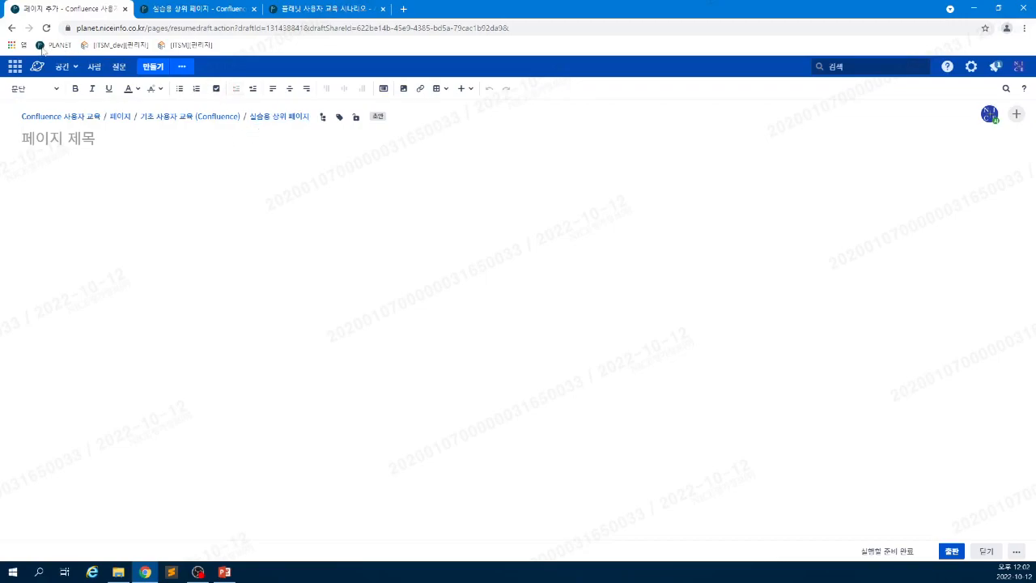
pyautogui.click(12, 29)
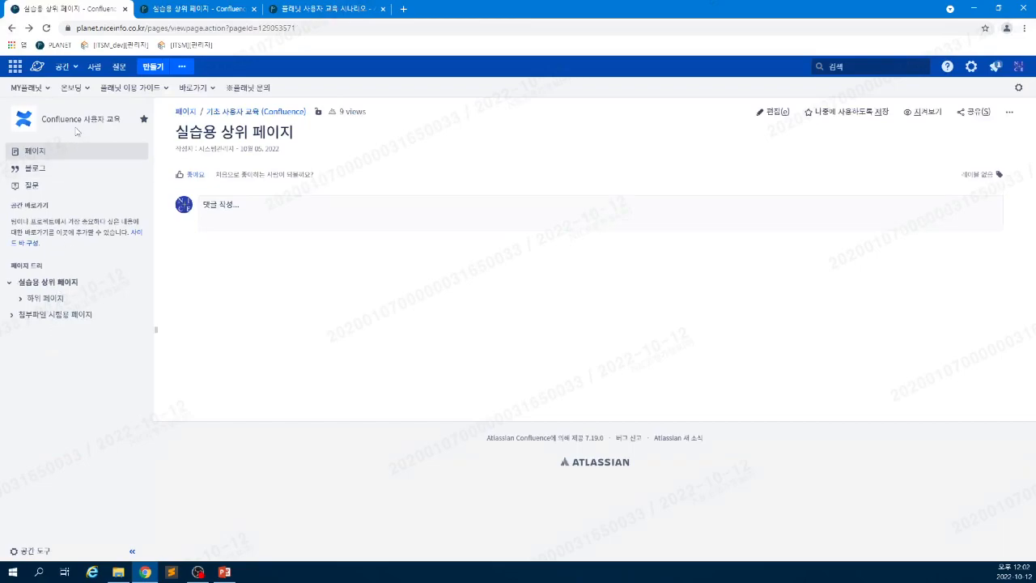
# - Open the space home, then open 공간 도구 > 페이지 순서 변경 in the 실습용 상위 페이지 tab
pyautogui.click(76, 122)
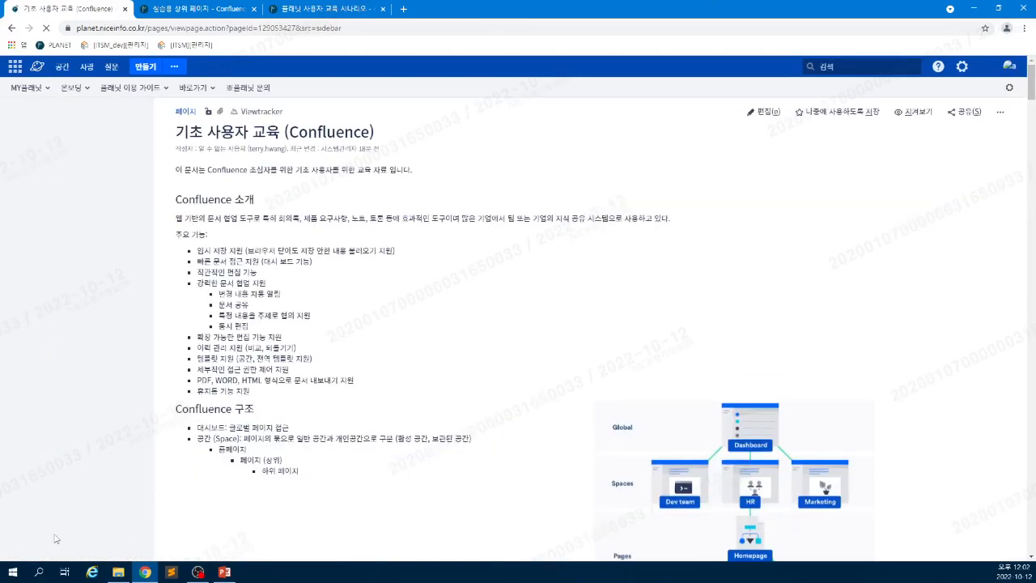
pyautogui.hotkey('ctrl', 'Tab')
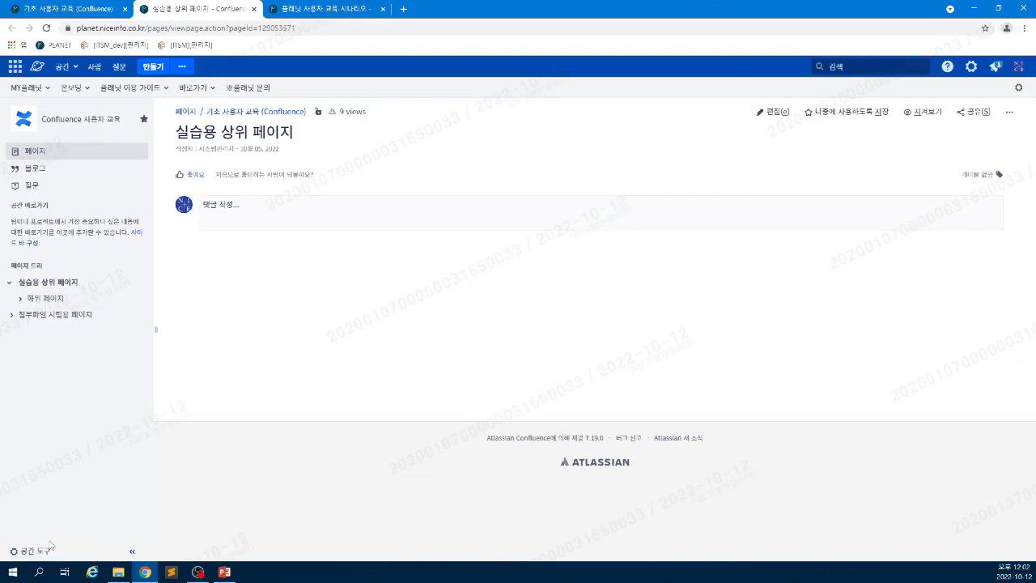
pyautogui.click(48, 552)
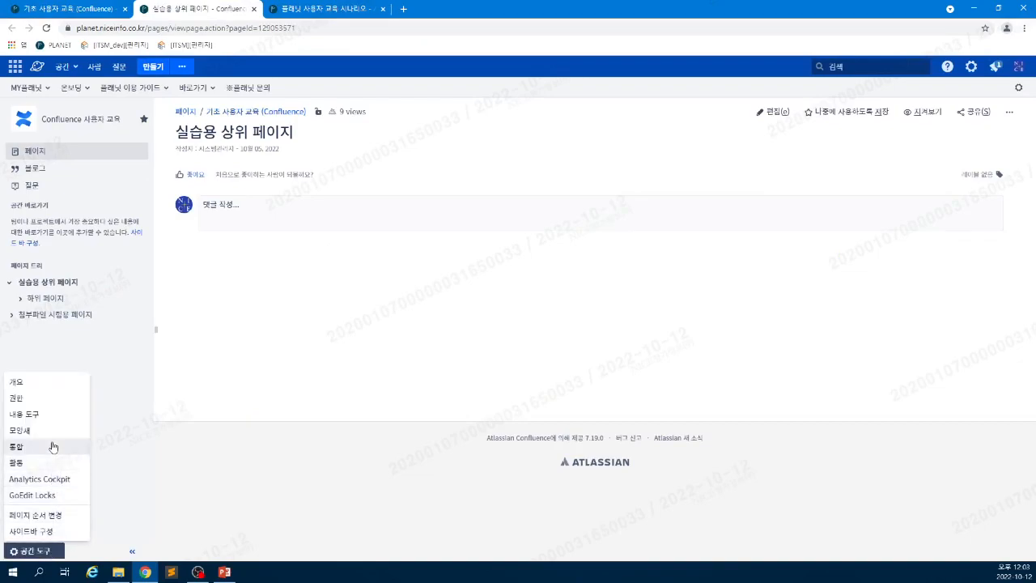
pyautogui.click(47, 519)
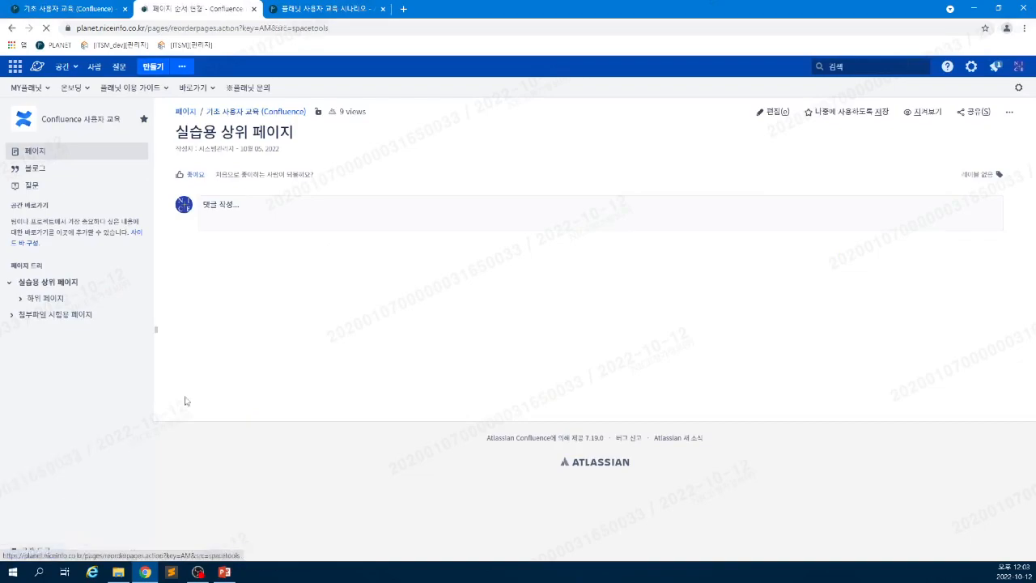
# - Expand the reorder tree down to 손자 페이지, demonstrate dragging a page, and return to the guide tab
pyautogui.click(194, 236)
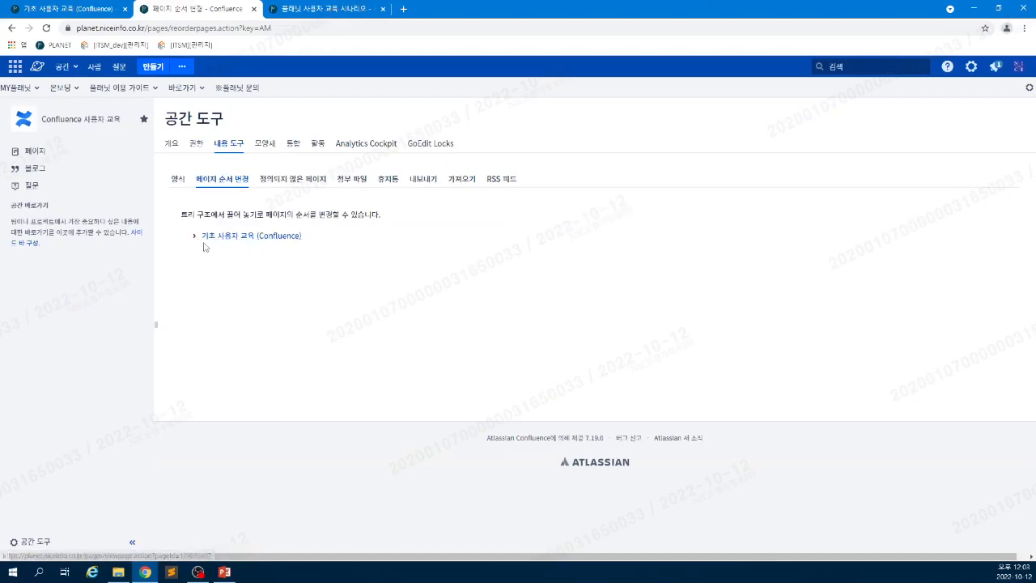
pyautogui.click(202, 251)
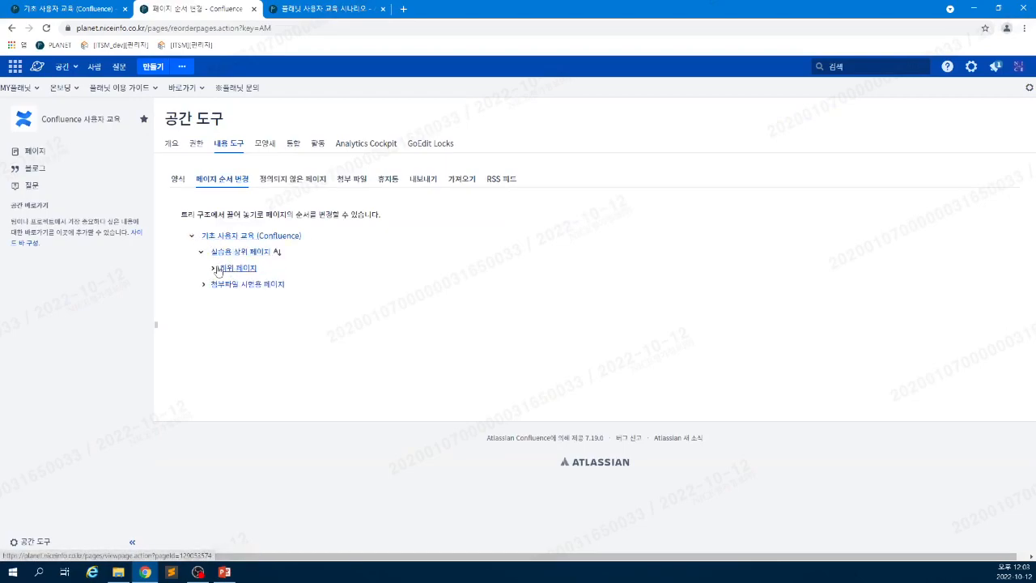
pyautogui.click(212, 268)
pyautogui.moveTo(214, 252); pyautogui.dragTo(223, 287)
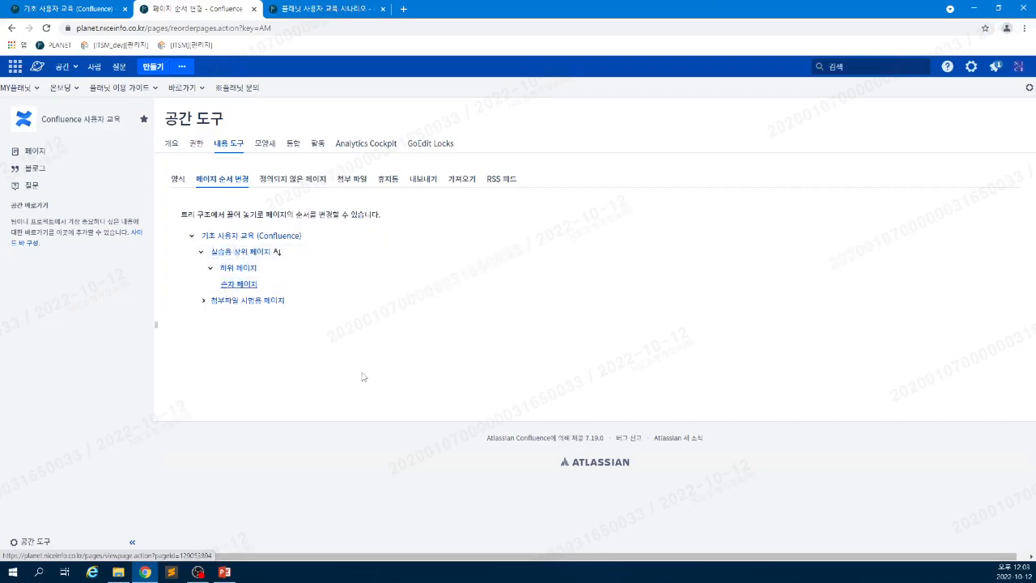
pyautogui.click(50, 10)
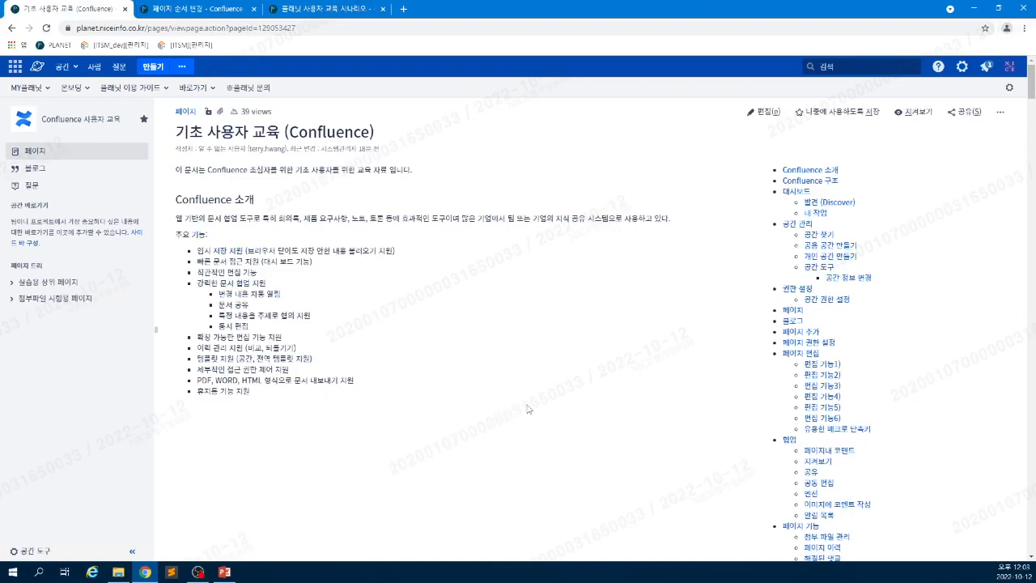
# - Read the guide's 페이지 추가 and 페이지 권한 설정 sections, then return to the page-reorder view
pyautogui.scroll(-2, 530, 415)
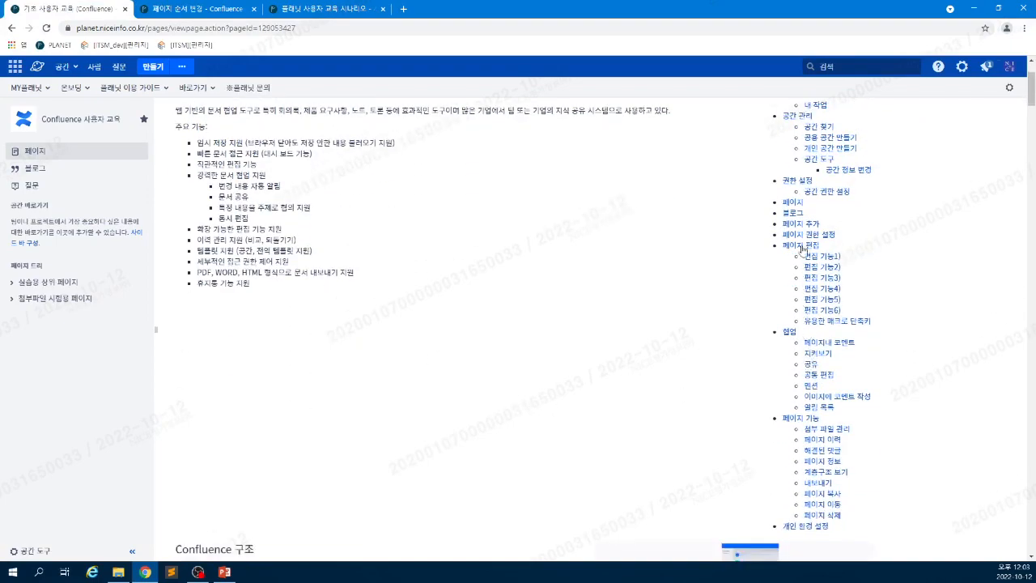
pyautogui.click(800, 224)
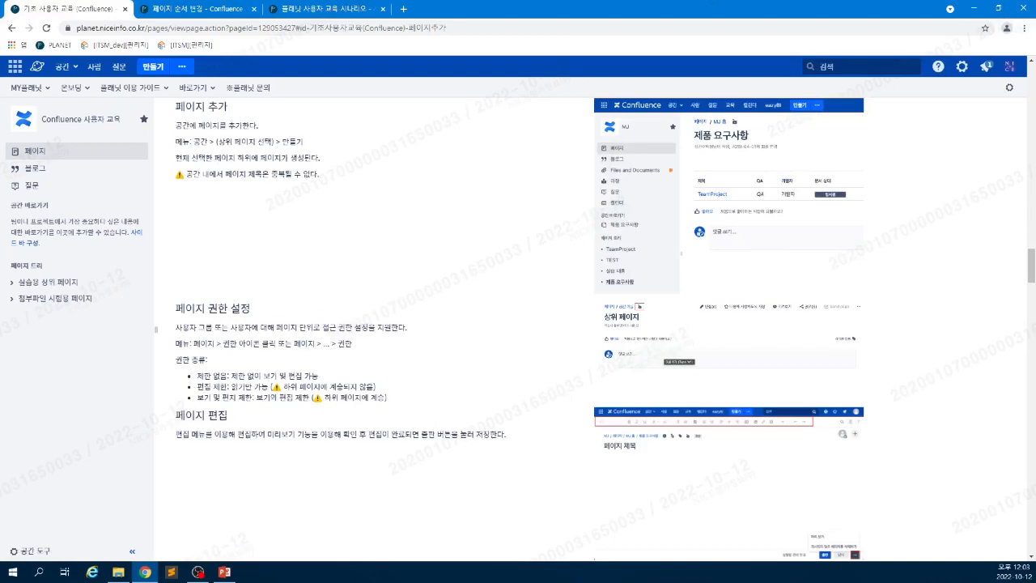
pyautogui.scroll(-2, 394, 419)
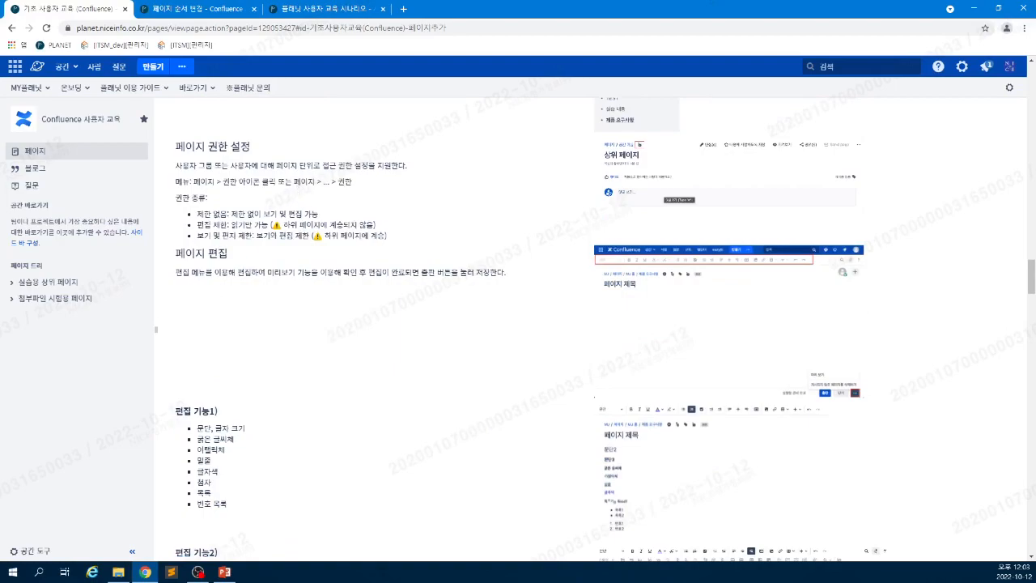
pyautogui.moveTo(252, 181); pyautogui.dragTo(353, 181)
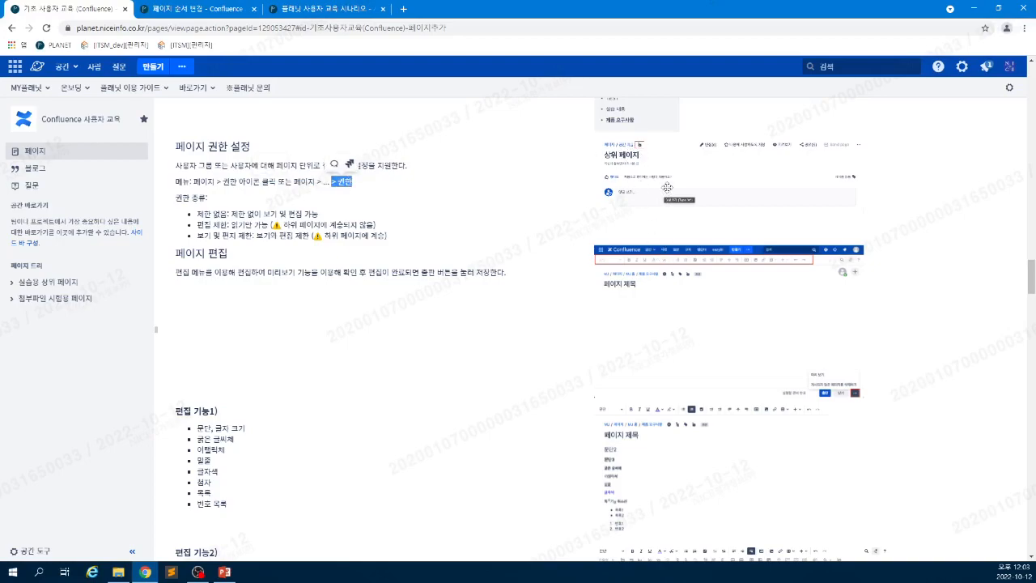
pyautogui.click(173, 9)
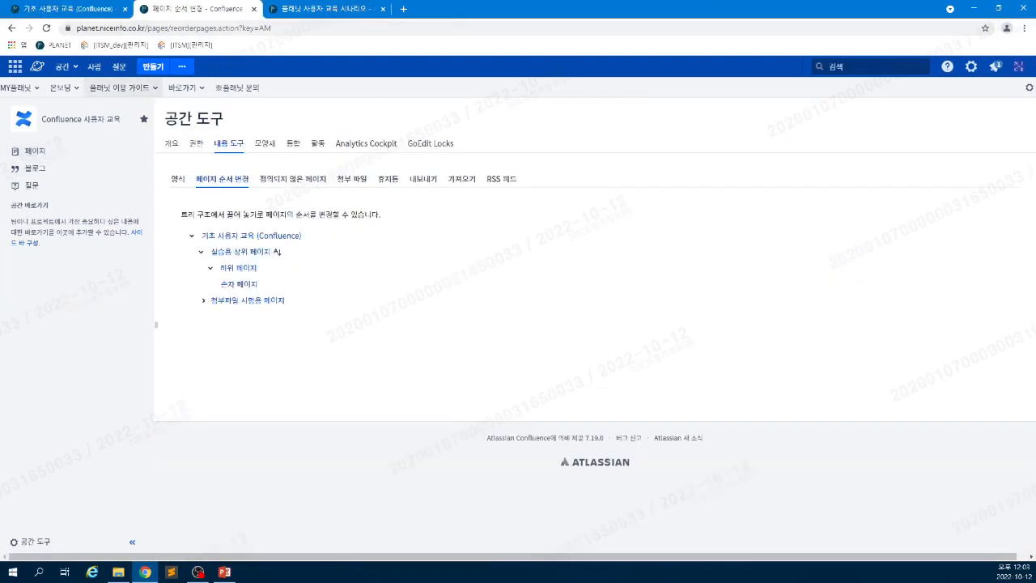
# - Open 하위 페이지's restrictions, choose 보기 및 편집 제한, and review who keeps access
pyautogui.click(245, 270)
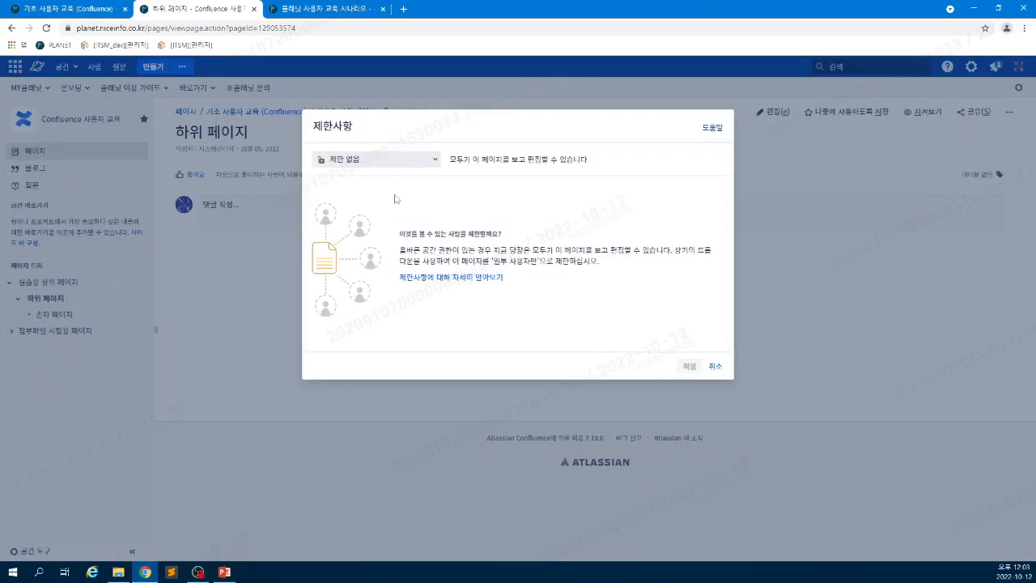
pyautogui.click(397, 165)
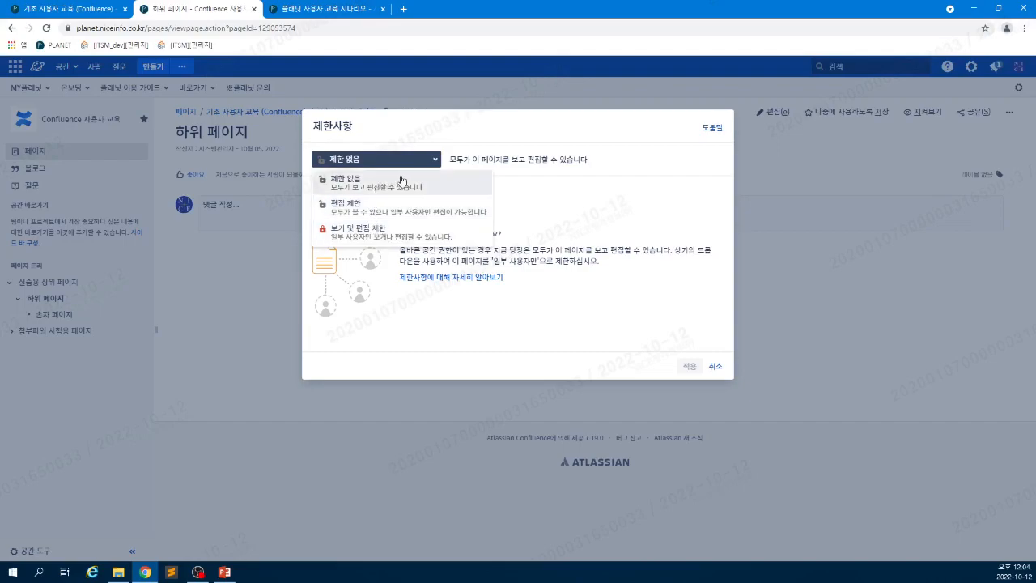
pyautogui.click(399, 241)
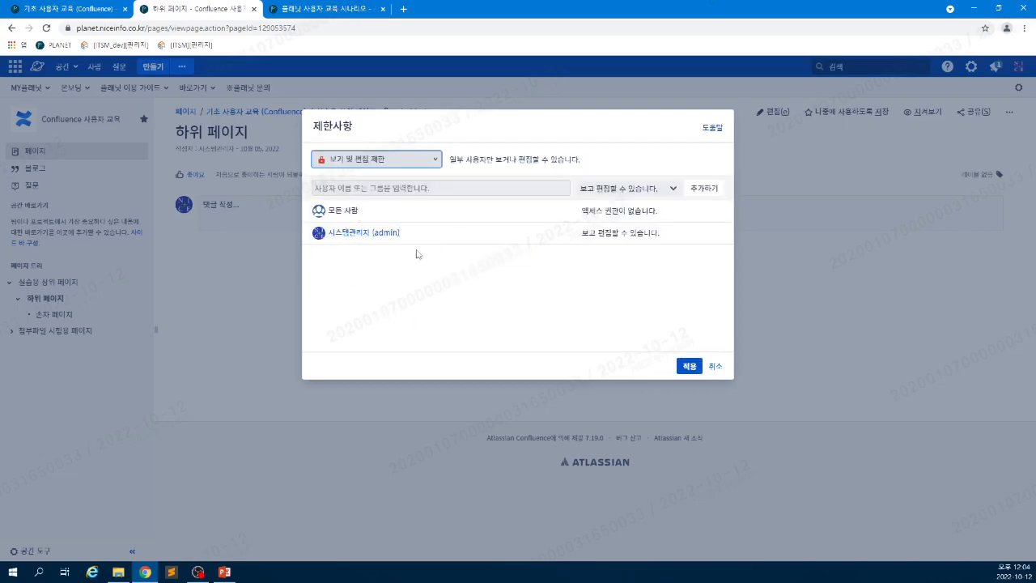
pyautogui.moveTo(678, 214); pyautogui.dragTo(581, 234)
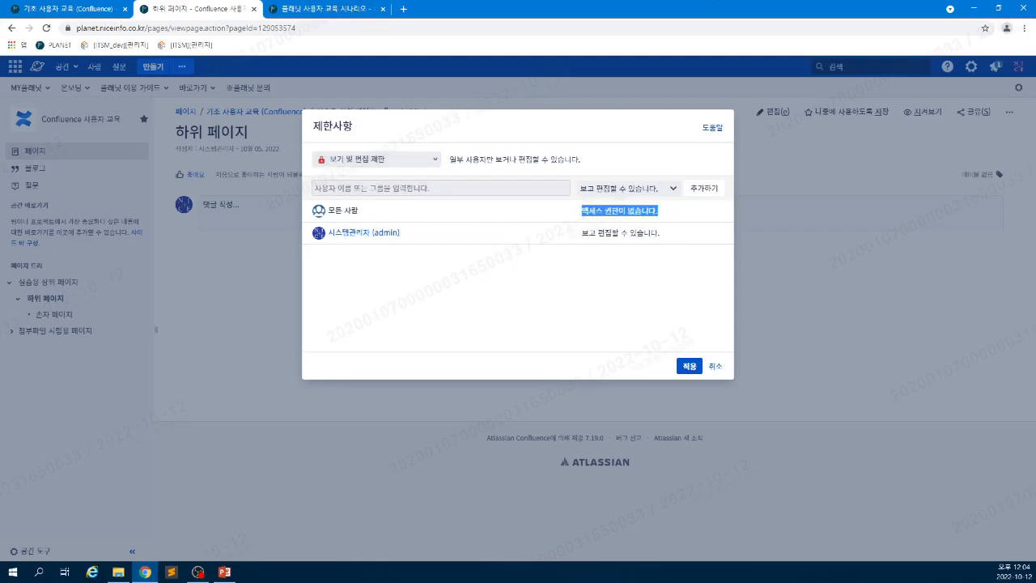
pyautogui.click(443, 193)
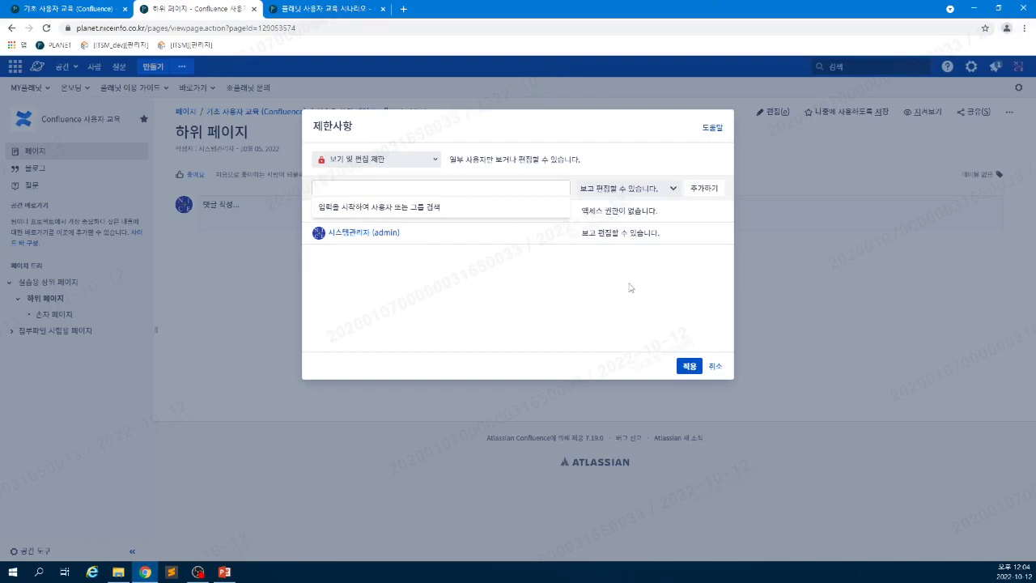
pyautogui.moveTo(679, 237); pyautogui.dragTo(562, 240)
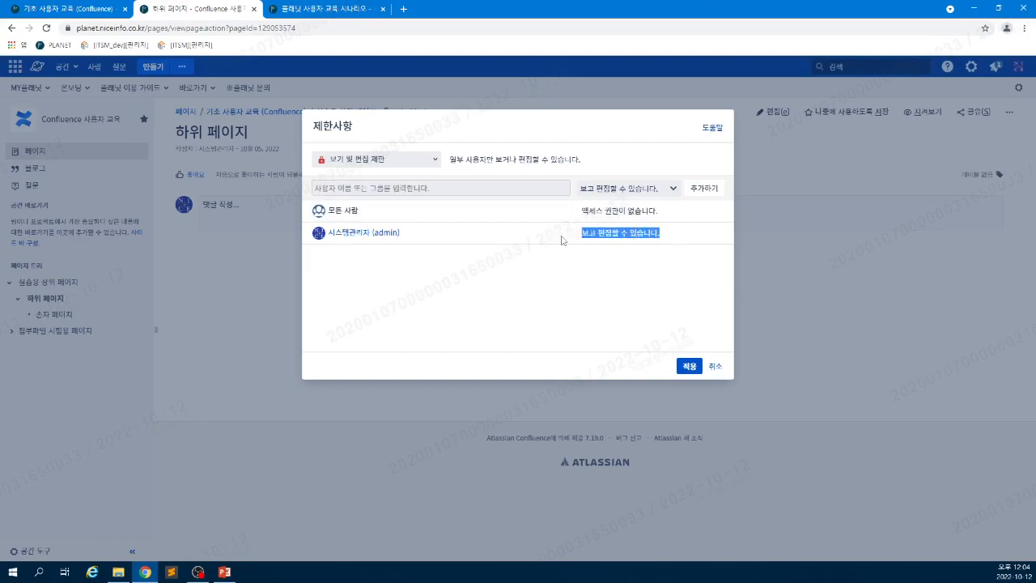
# - Search for a user by name and add them to the permitted list
pyautogui.click(485, 191)
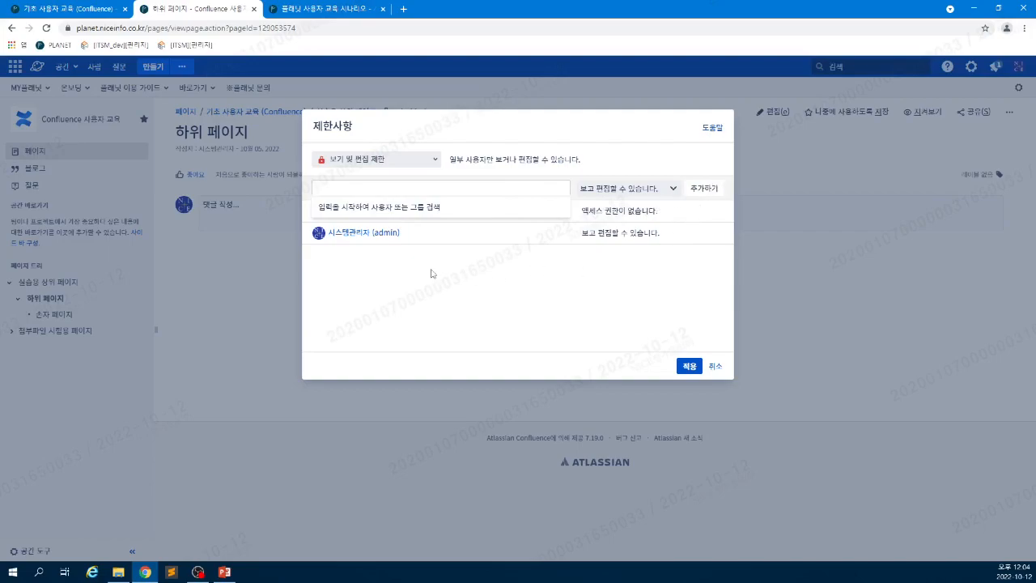
pyautogui.write('시ㅅㄷ')
pyautogui.press('BackSpace')
pyautogui.press('BackSpace')
pyautogui.write('저ㅇ규')
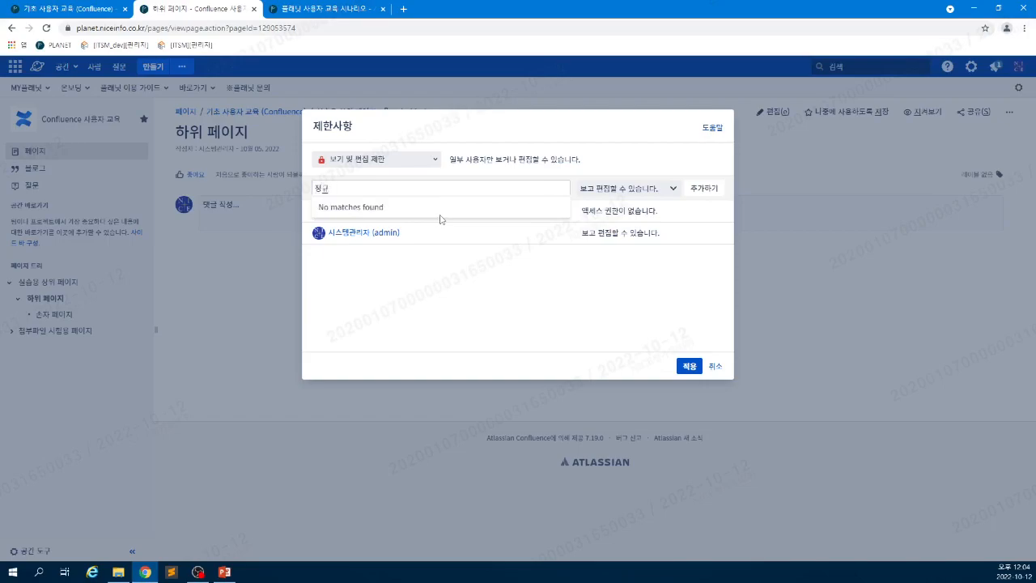
pyautogui.press('BackSpace')
pyautogui.press('BackSpace')
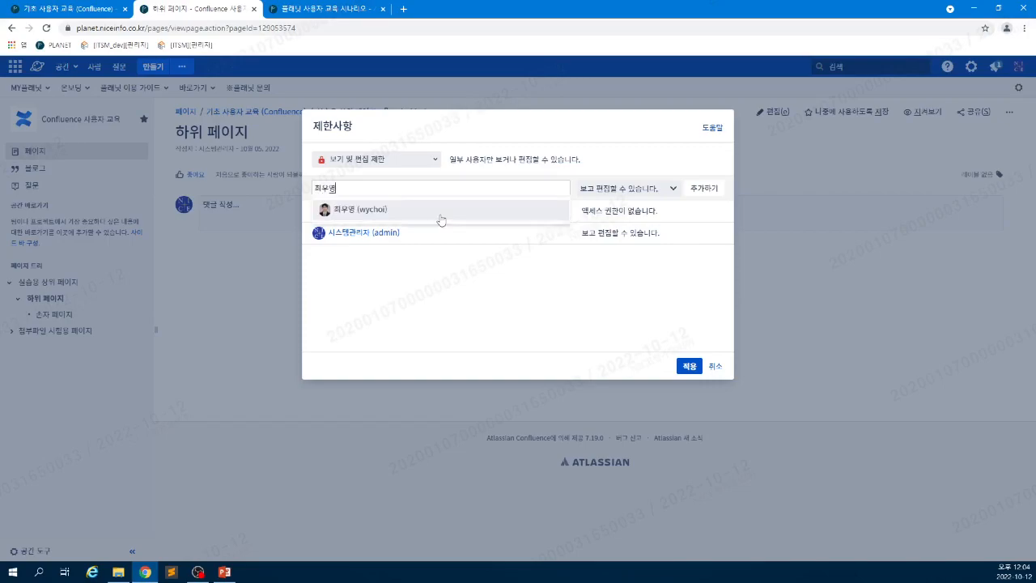
pyautogui.click(429, 209)
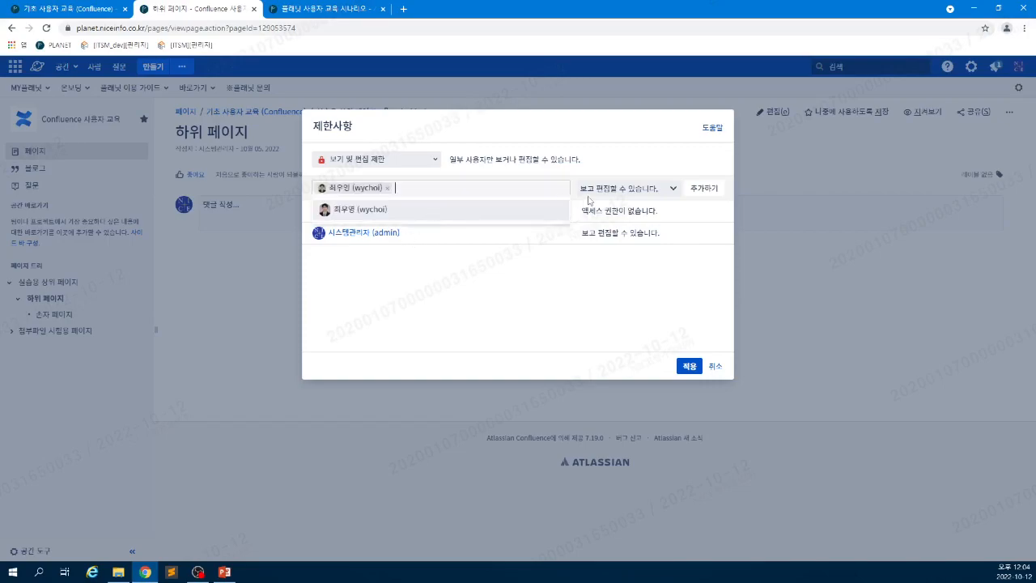
pyautogui.click(703, 189)
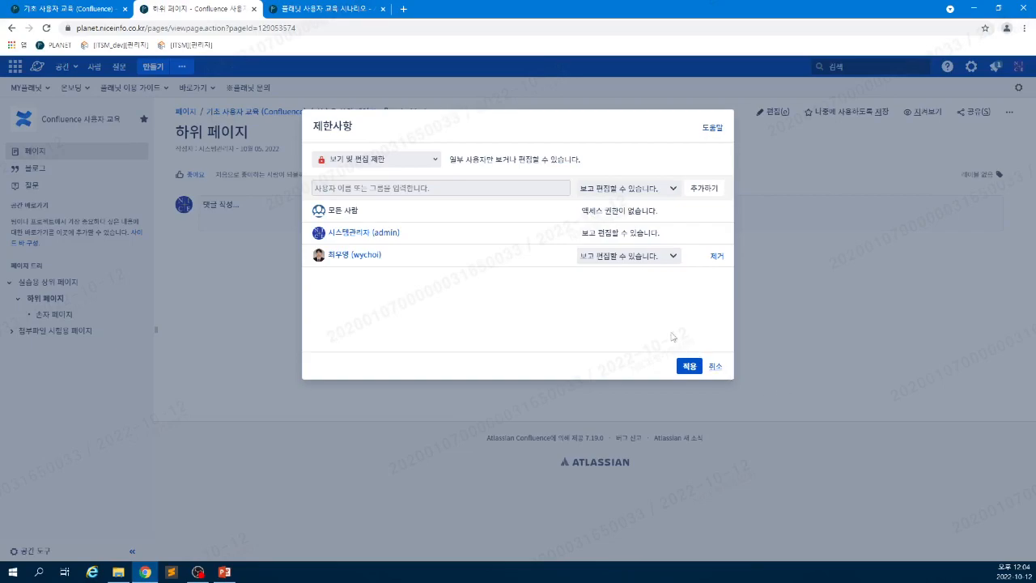
# - Recheck the restriction types, then read the guide's edit-restriction and child-page inheritance notes
pyautogui.click(386, 165)
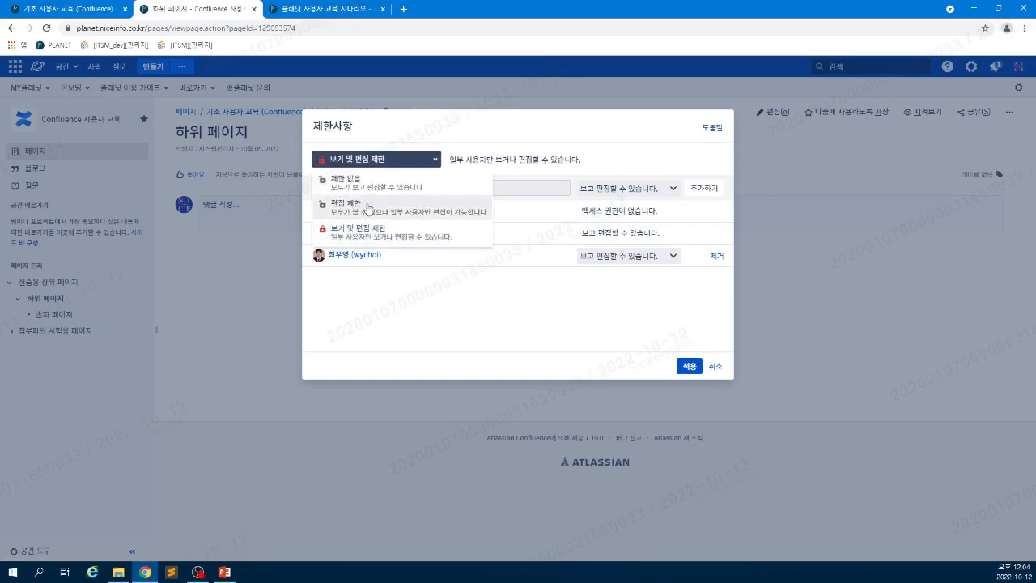
pyautogui.click(714, 370)
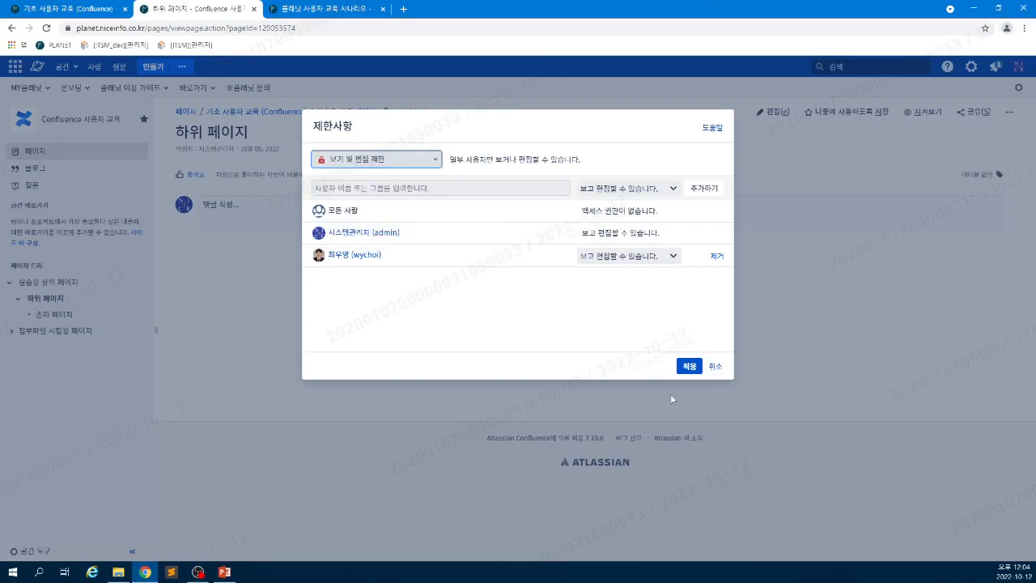
pyautogui.click(68, 14)
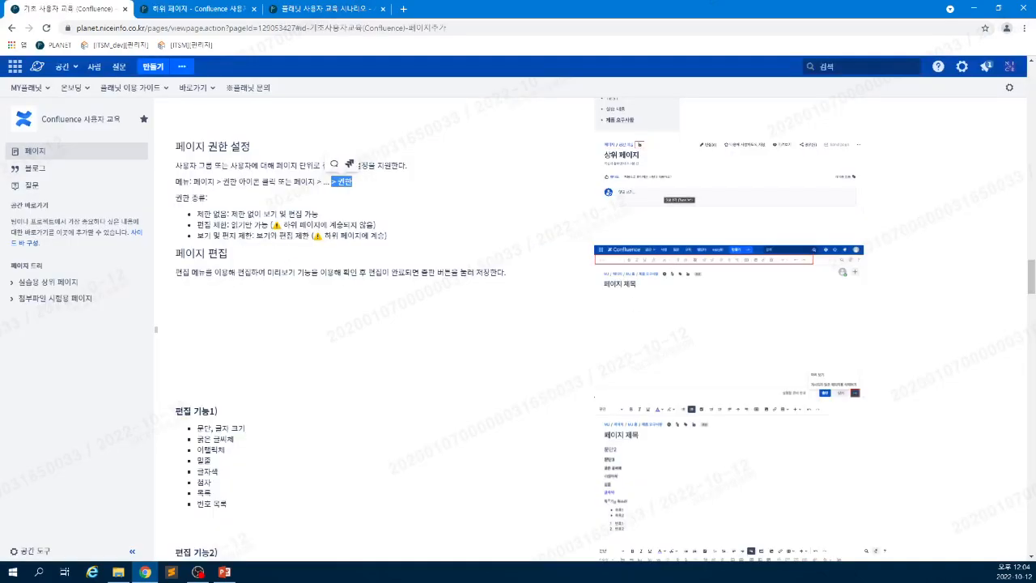
pyautogui.moveTo(220, 224); pyautogui.dragTo(254, 224)
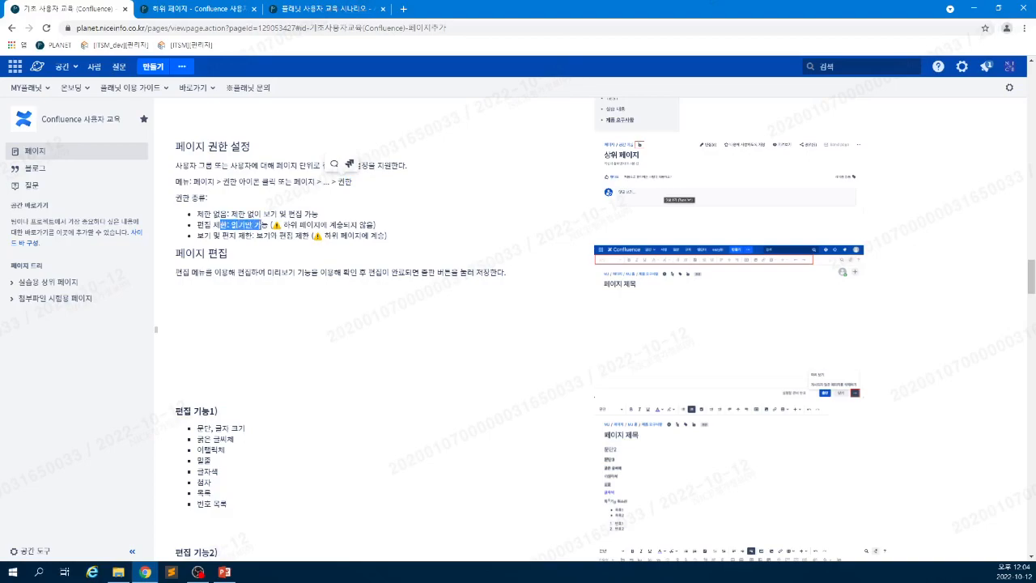
pyautogui.click(289, 232)
pyautogui.moveTo(289, 224); pyautogui.dragTo(343, 224)
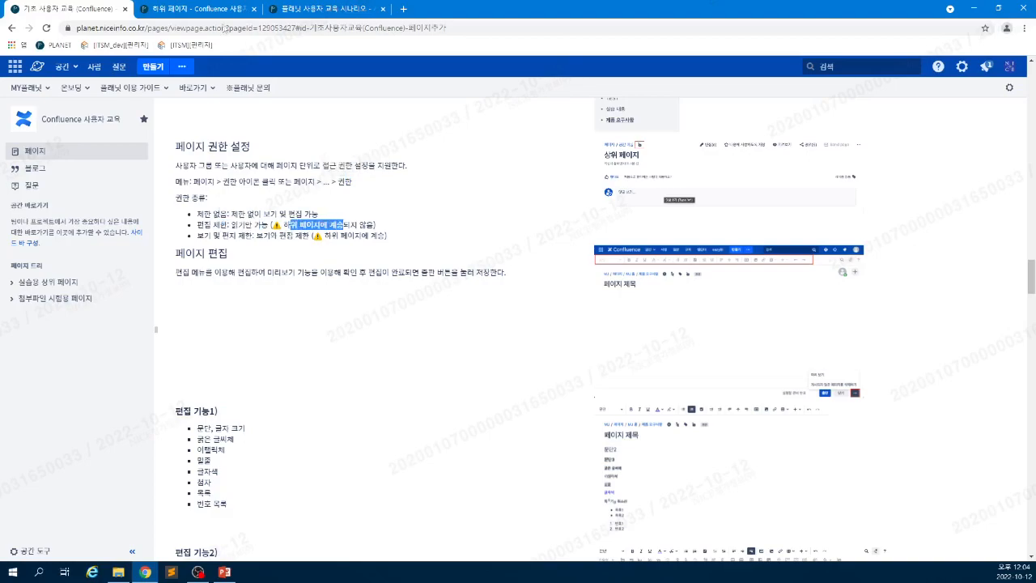
# - Cancel the 하위 페이지 restriction changes, open 실습용 상위 페이지 and expand its page tree
pyautogui.click(185, 10)
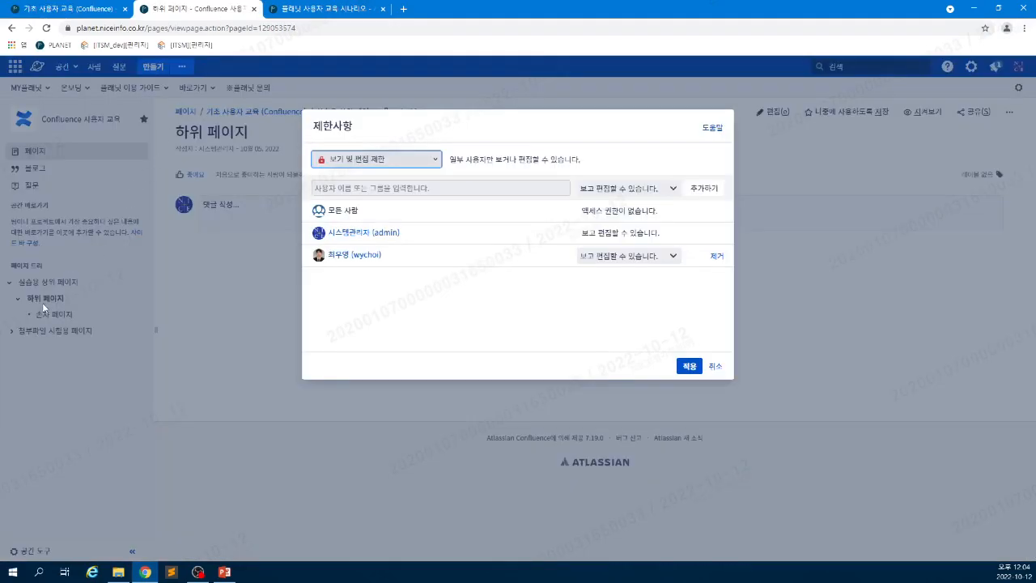
pyautogui.click(716, 367)
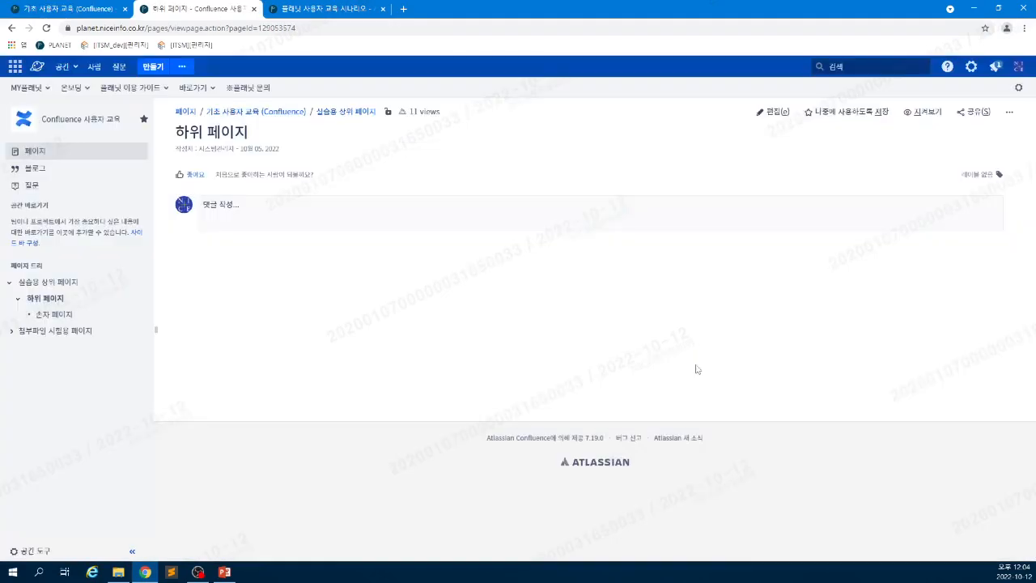
pyautogui.click(44, 285)
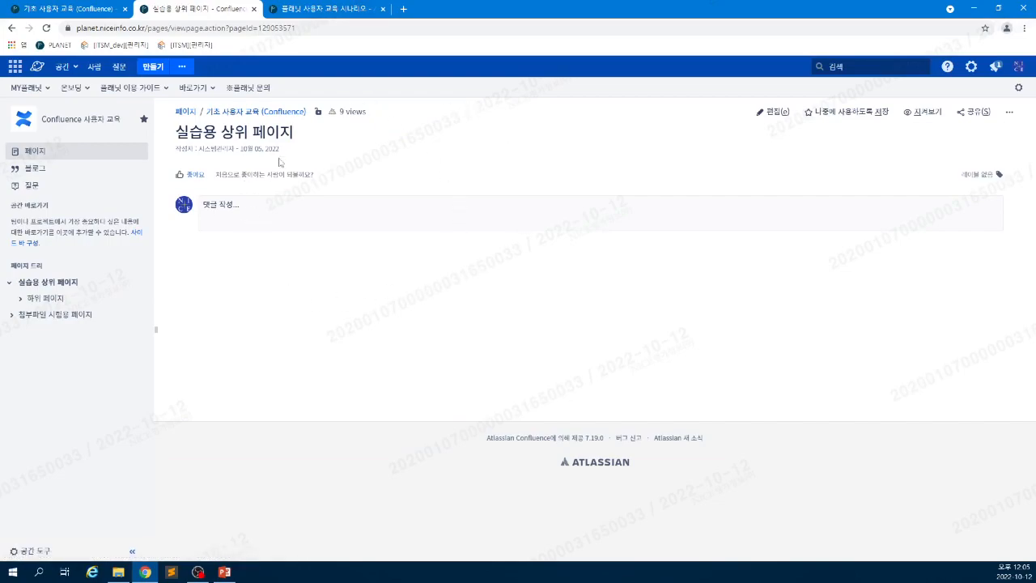
pyautogui.click(20, 299)
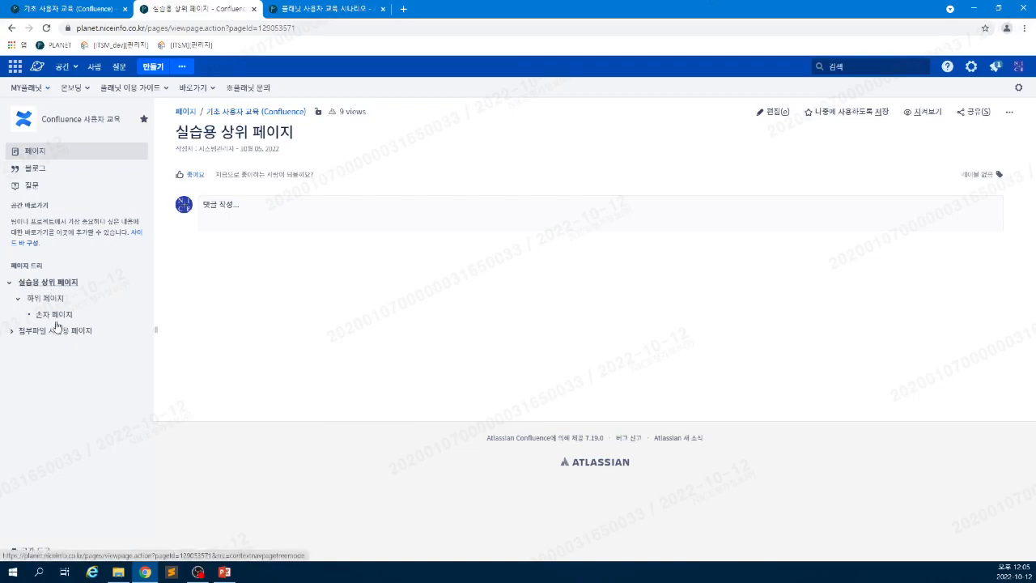
pyautogui.click(73, 8)
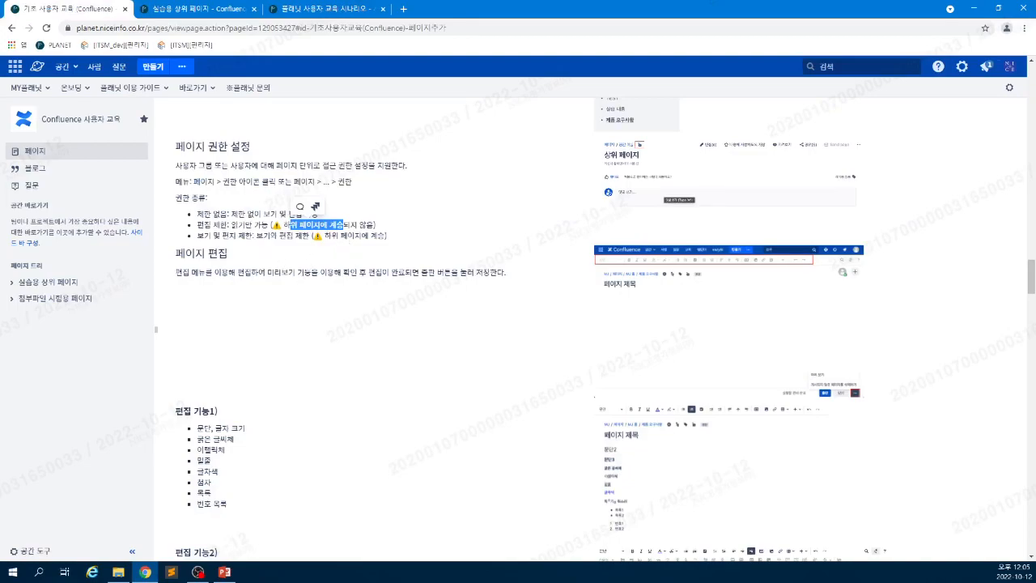
# - Read the guide's restriction type descriptions, then open 하위 페이지 from the 실습용 상위 페이지 tree
pyautogui.click(449, 489)
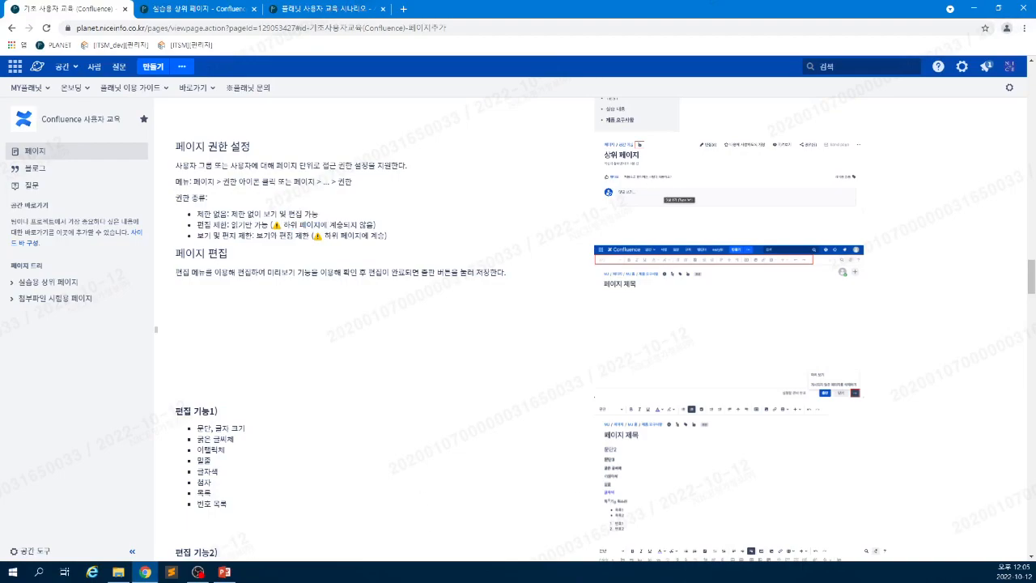
pyautogui.moveTo(343, 236); pyautogui.dragTo(410, 237)
pyautogui.click(397, 246)
pyautogui.scroll(-1, 397, 348)
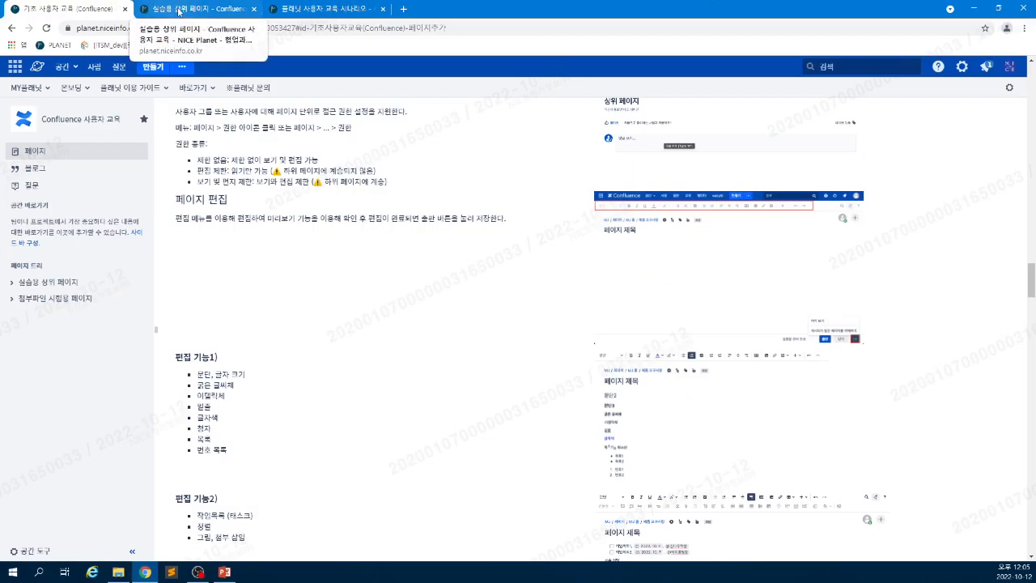
pyautogui.click(178, 11)
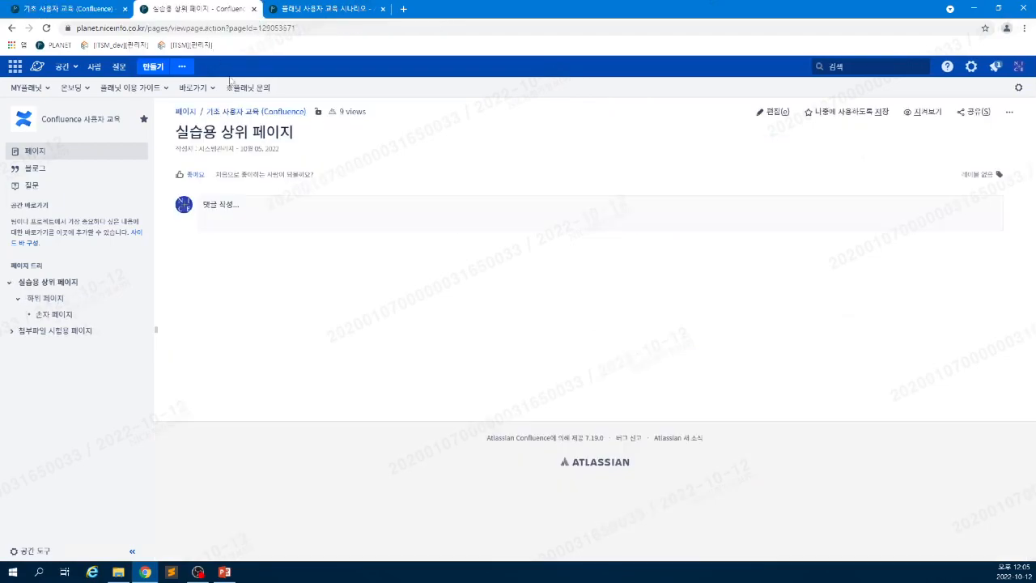
pyautogui.click(41, 298)
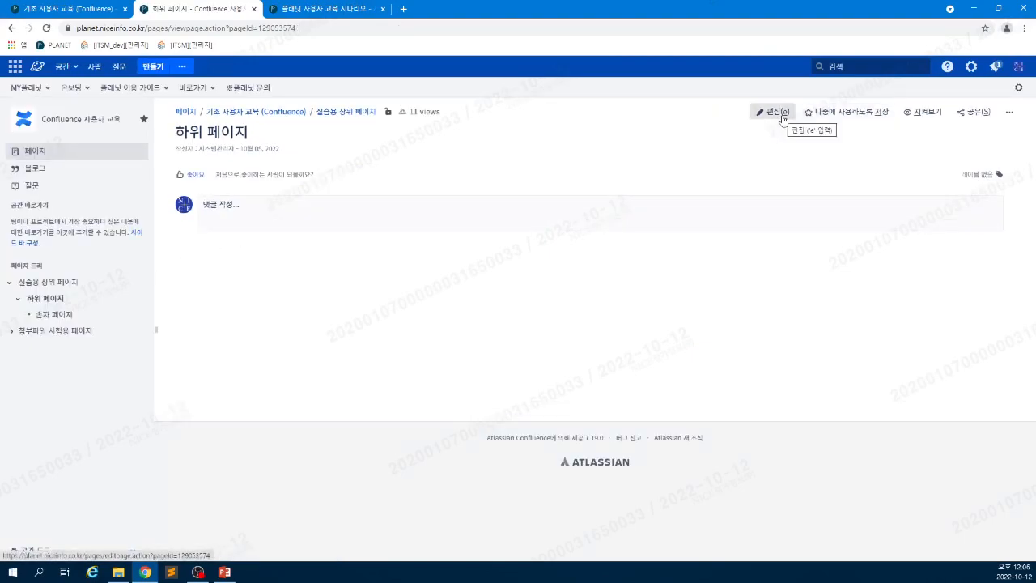
# - Enter edit mode on 하위 페이지, re-entering it after a brief check of the training guide
pyautogui.click(782, 119)
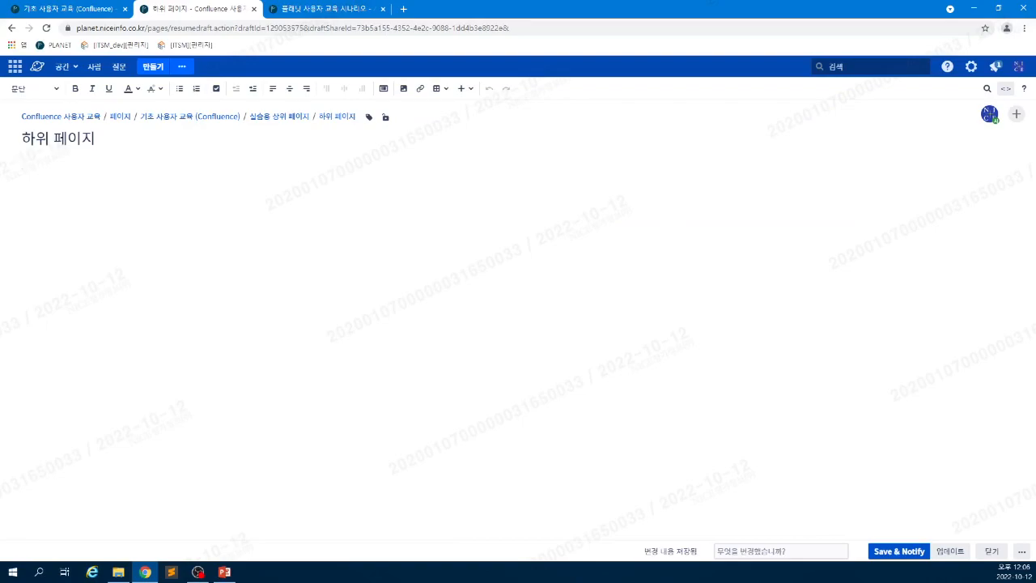
pyautogui.click(14, 29)
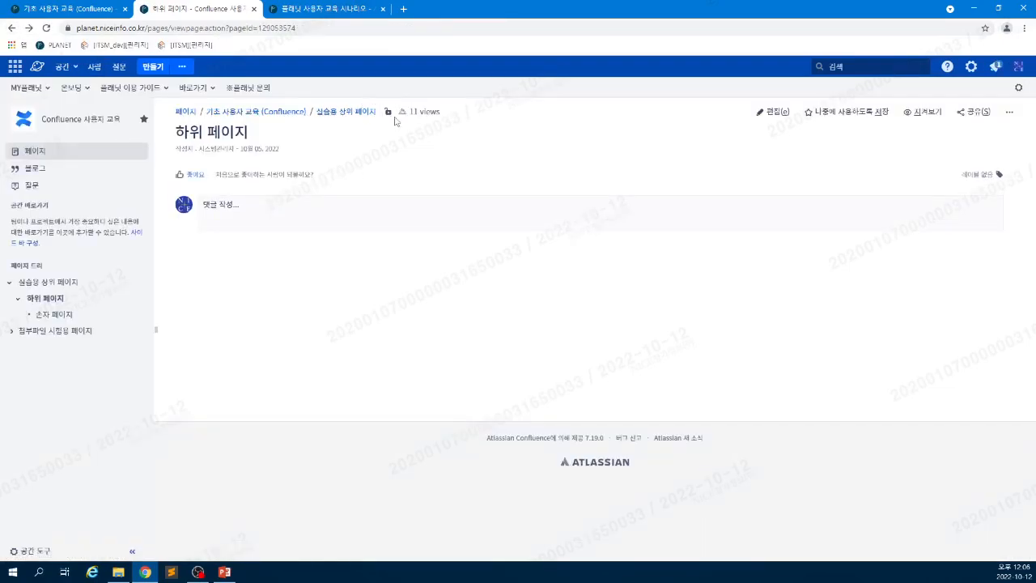
pyautogui.click(68, 12)
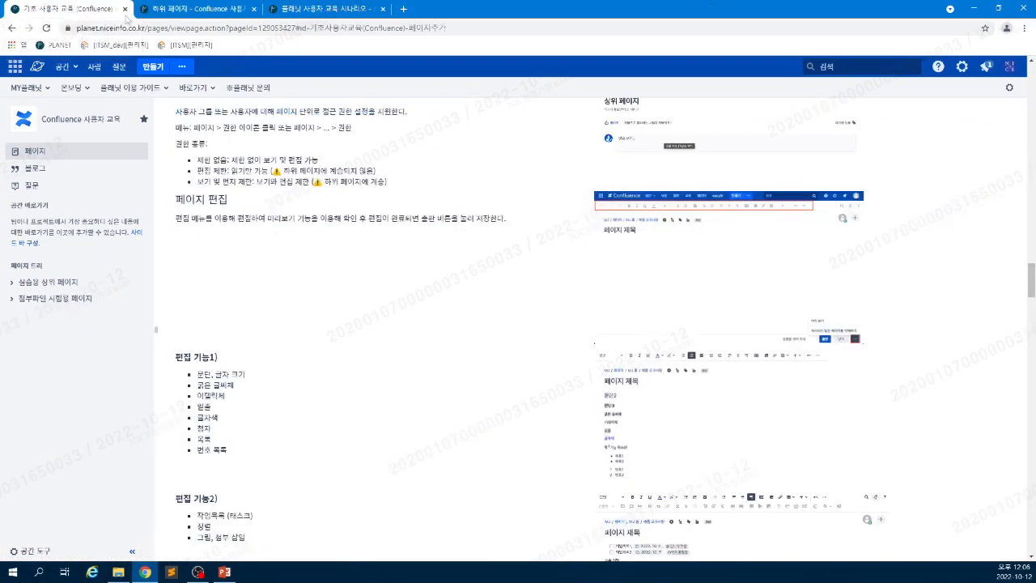
pyautogui.click(171, 10)
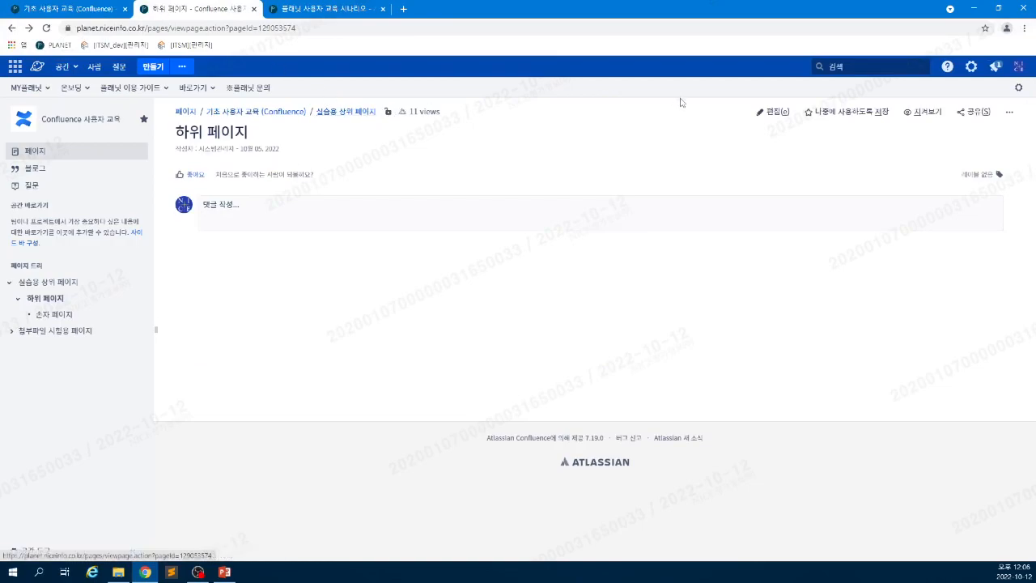
pyautogui.click(785, 111)
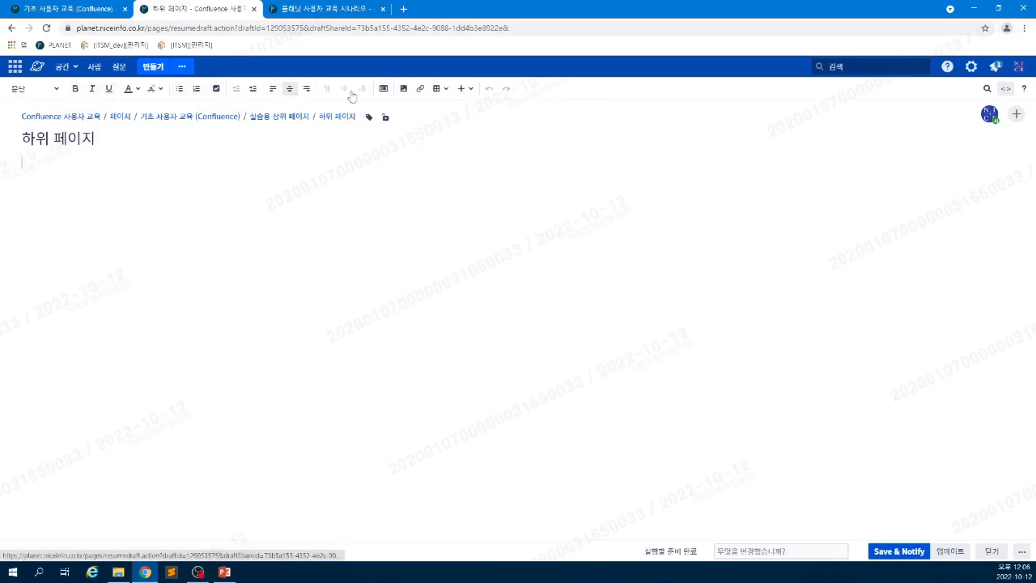
# - Add a column layout section to the body and insert a table into it
pyautogui.click(442, 93)
pyautogui.click(392, 95)
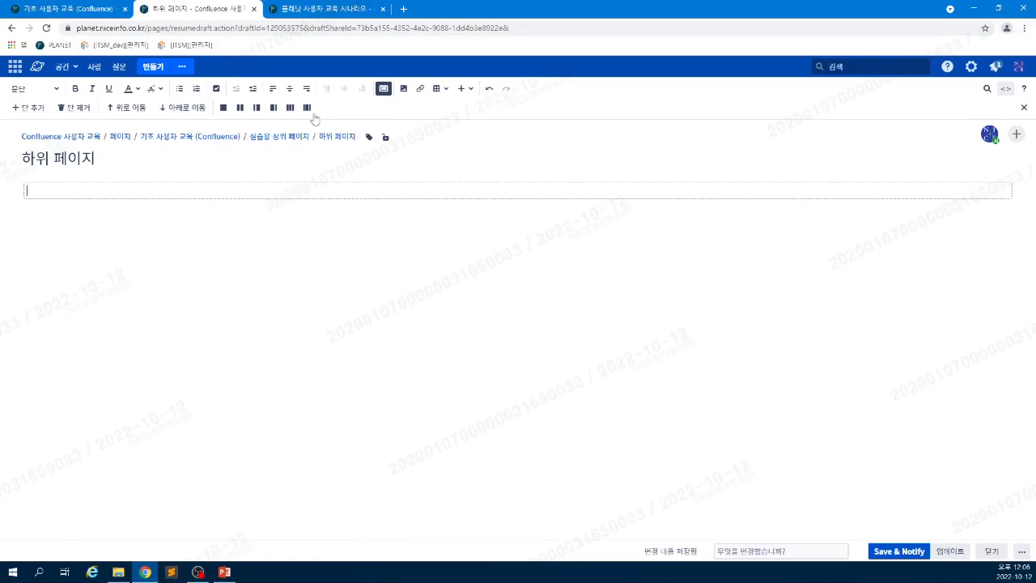
pyautogui.click(448, 92)
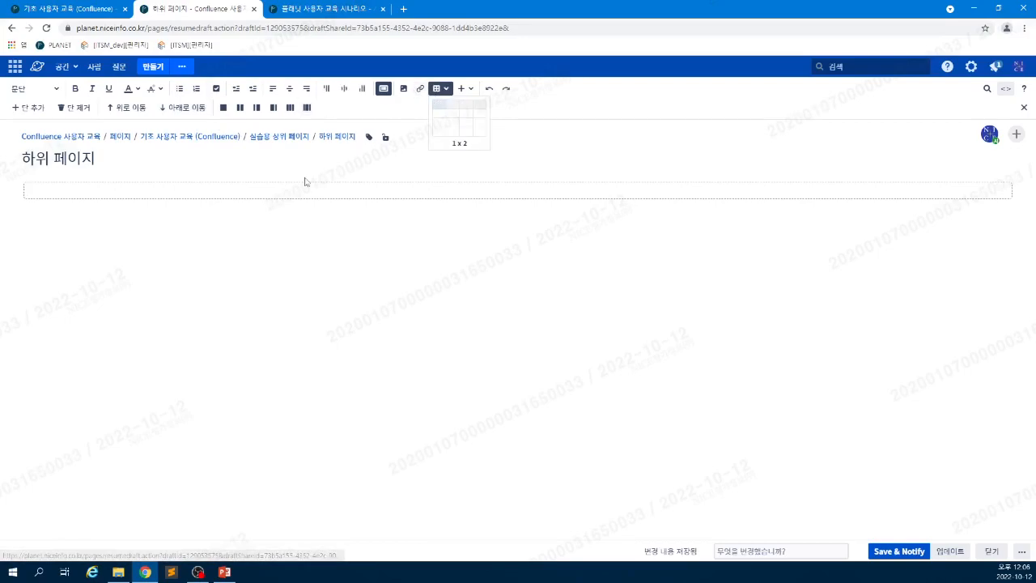
pyautogui.click(458, 139)
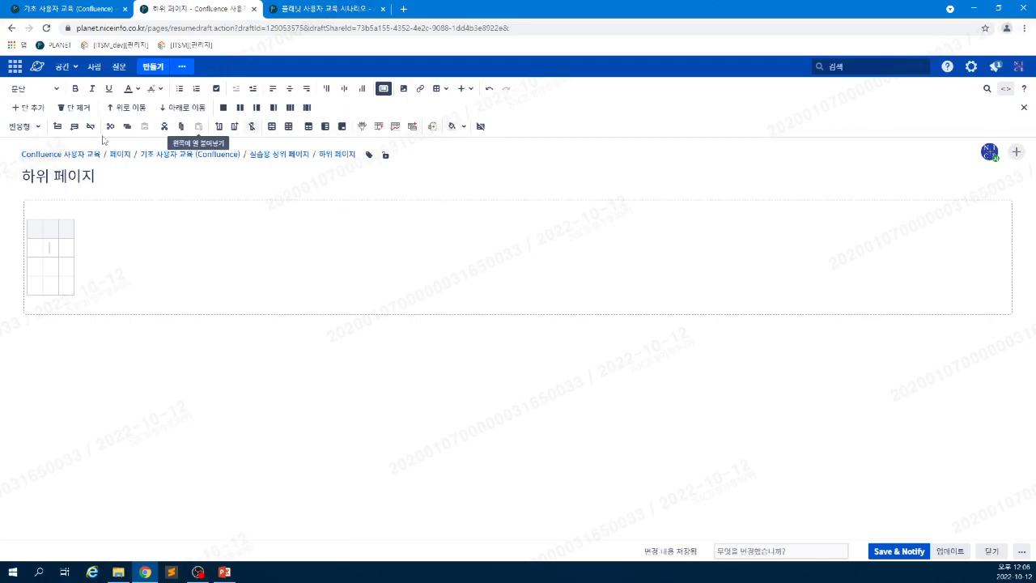
# - After consulting the guide, delete the table and remove the column layout section
pyautogui.click(71, 9)
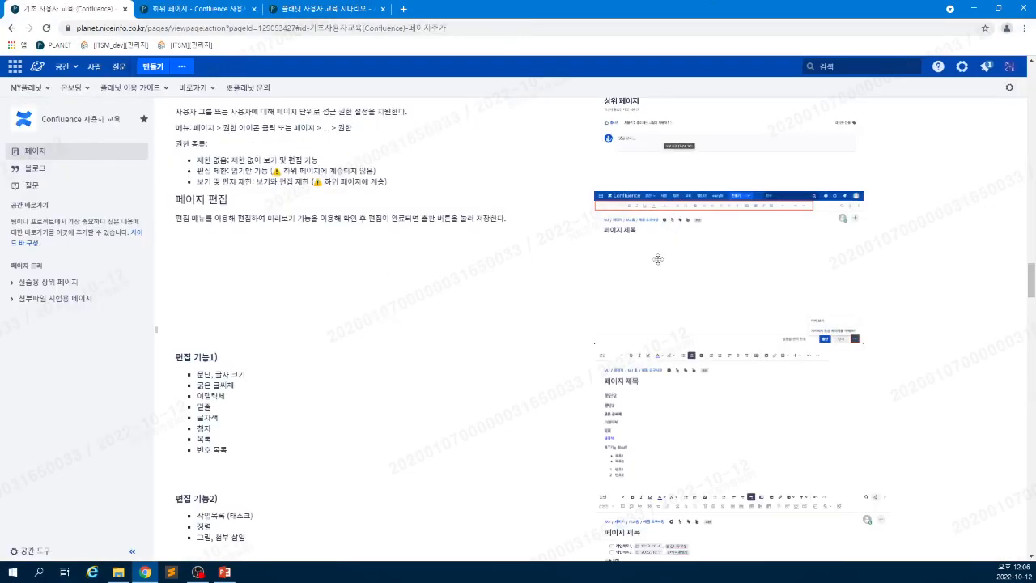
pyautogui.scroll(-2, 409, 429)
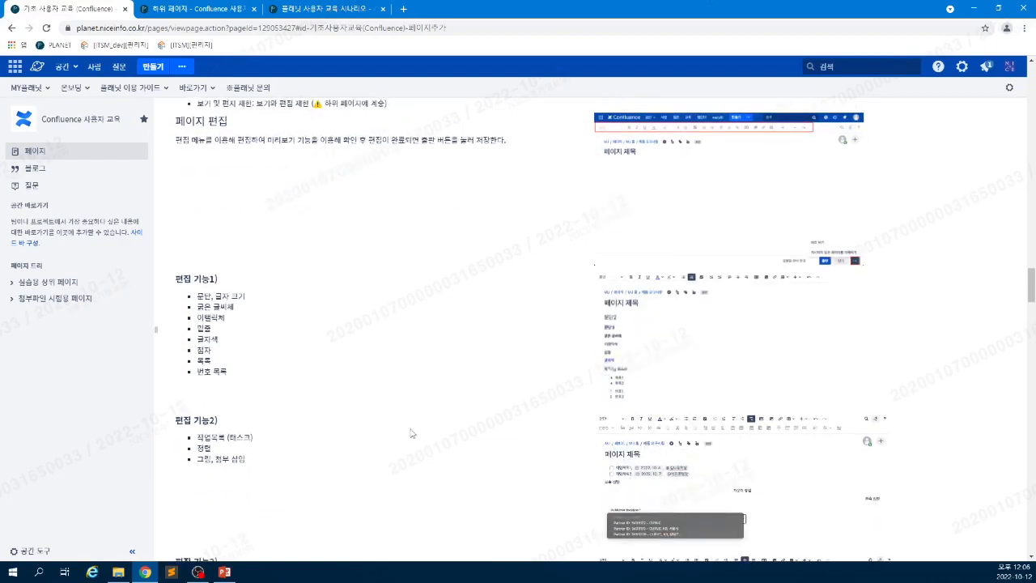
pyautogui.scroll(-1, 410, 433)
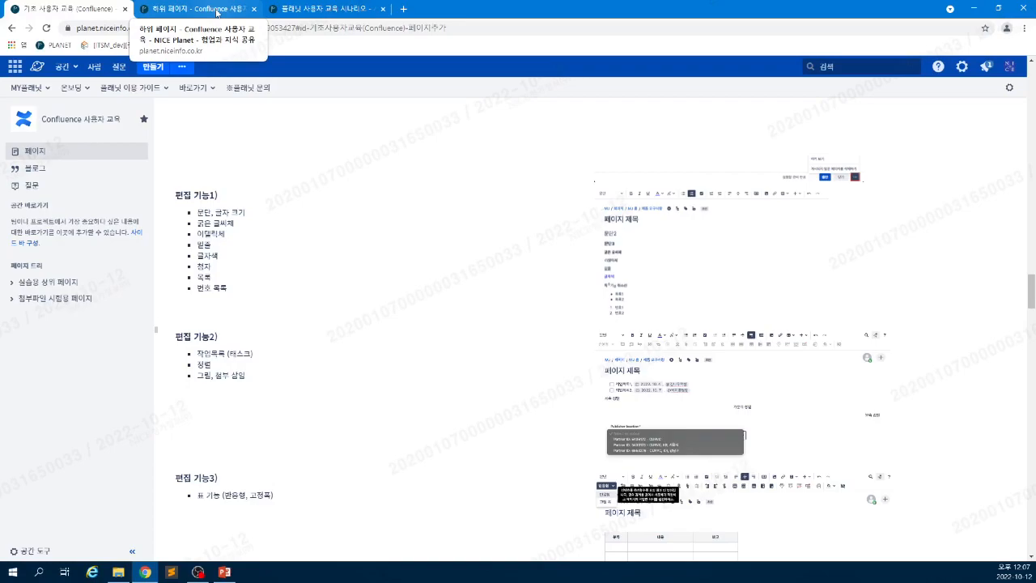
pyautogui.click(217, 11)
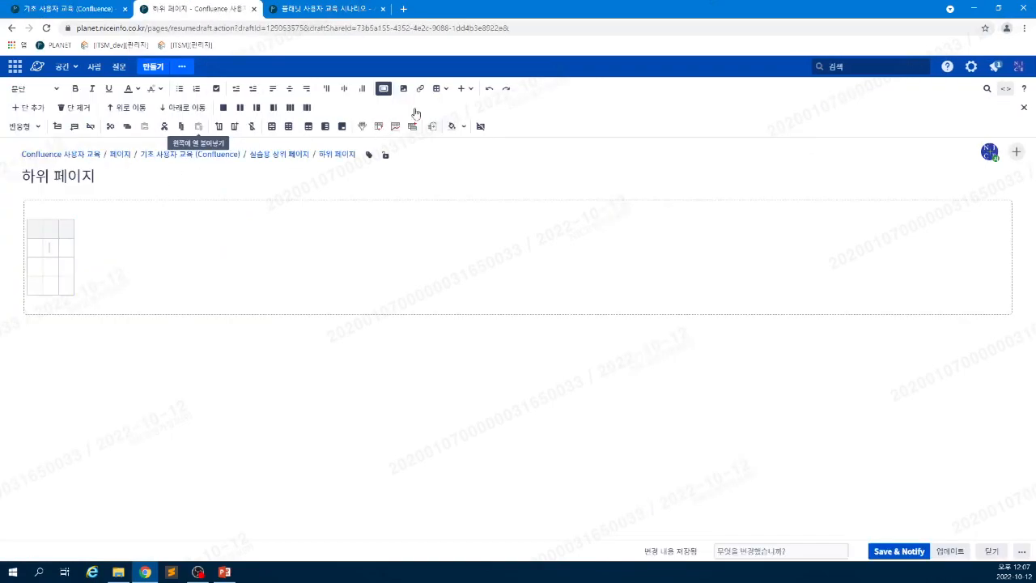
pyautogui.click(480, 126)
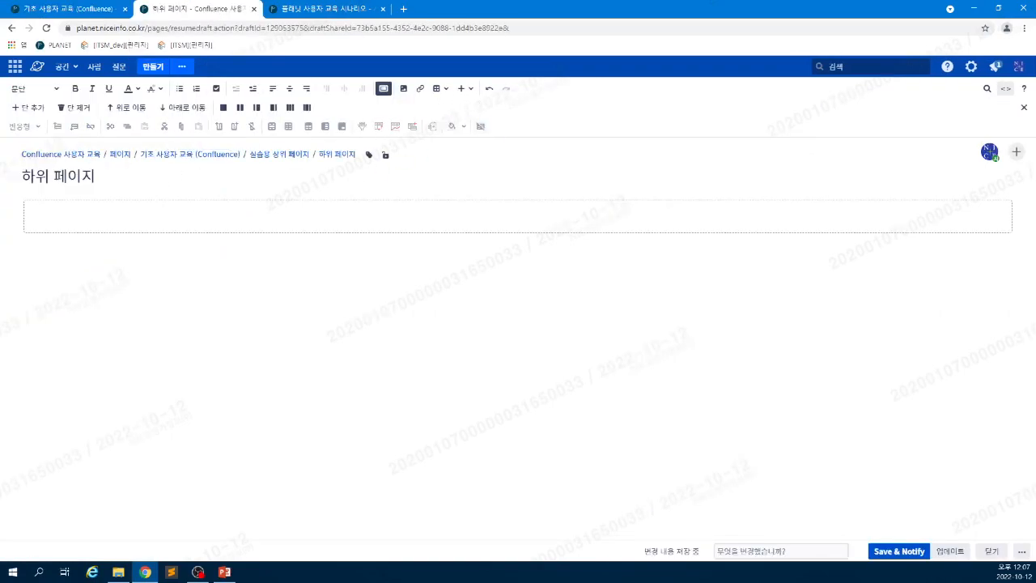
pyautogui.click(68, 117)
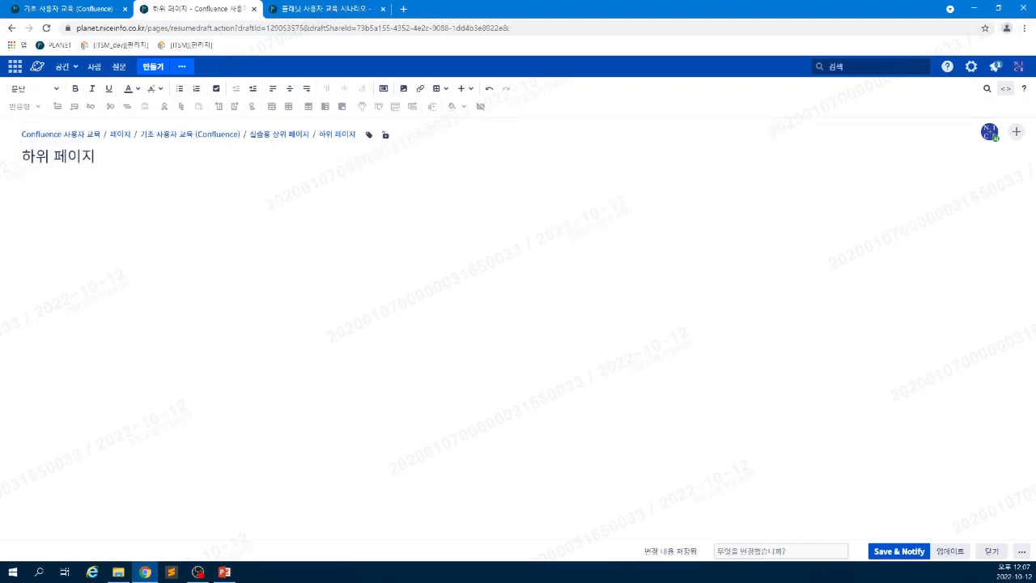
pyautogui.write('제목')
pyautogui.write(' 수정')
pyautogui.write(' 1')
# - Type two 제목 수준 1-1 lines and style both as 제목 1 headings
pyautogui.press('Return')
pyautogui.write('제목')
pyautogui.write('수준 1-11')
pyautogui.moveTo(35, 182); pyautogui.dragTo(68, 198)
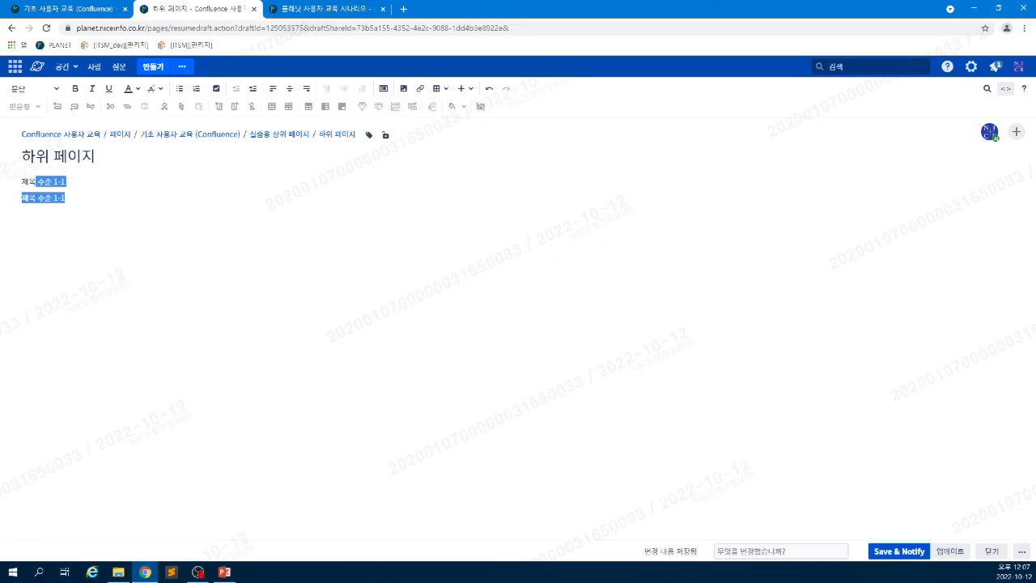
pyautogui.click(32, 89)
pyautogui.click(27, 136)
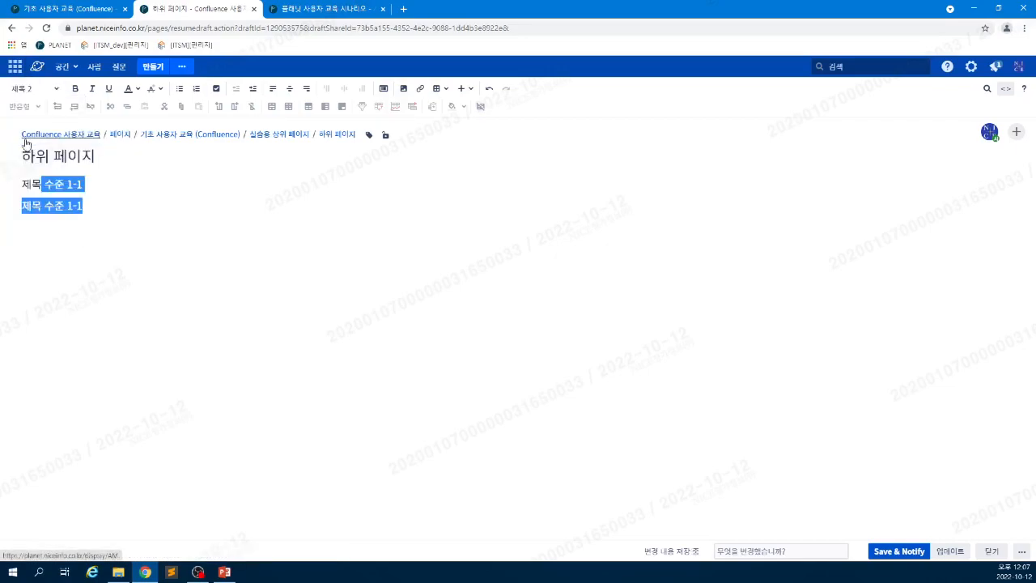
pyautogui.click(25, 88)
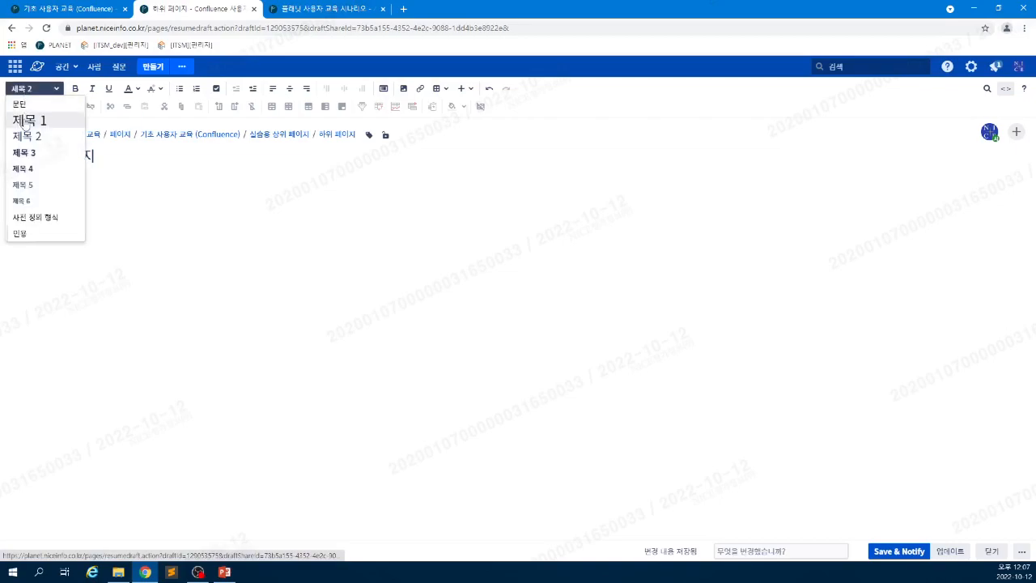
pyautogui.click(26, 122)
# - Add 제목 수준2 as a 제목 2 heading under the first, plus an empty line above
pyautogui.click(96, 184)
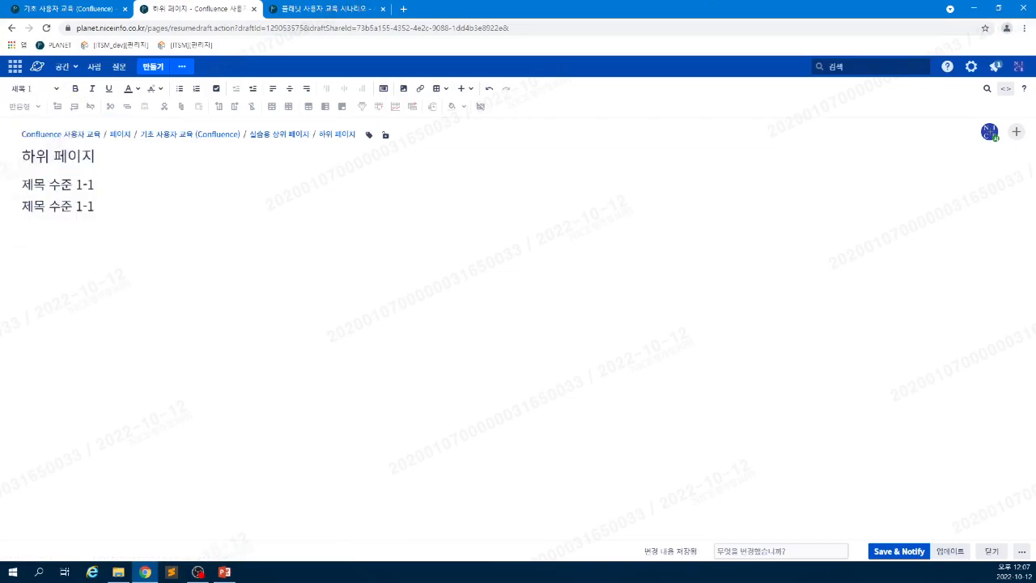
pyautogui.press('Return')
pyautogui.write('제목 수준2')
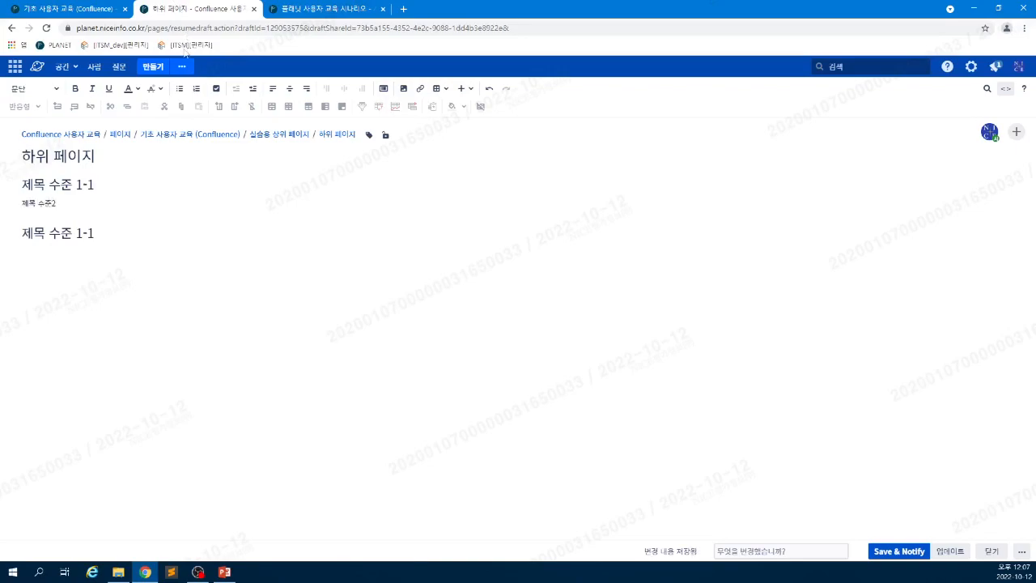
pyautogui.click(55, 92)
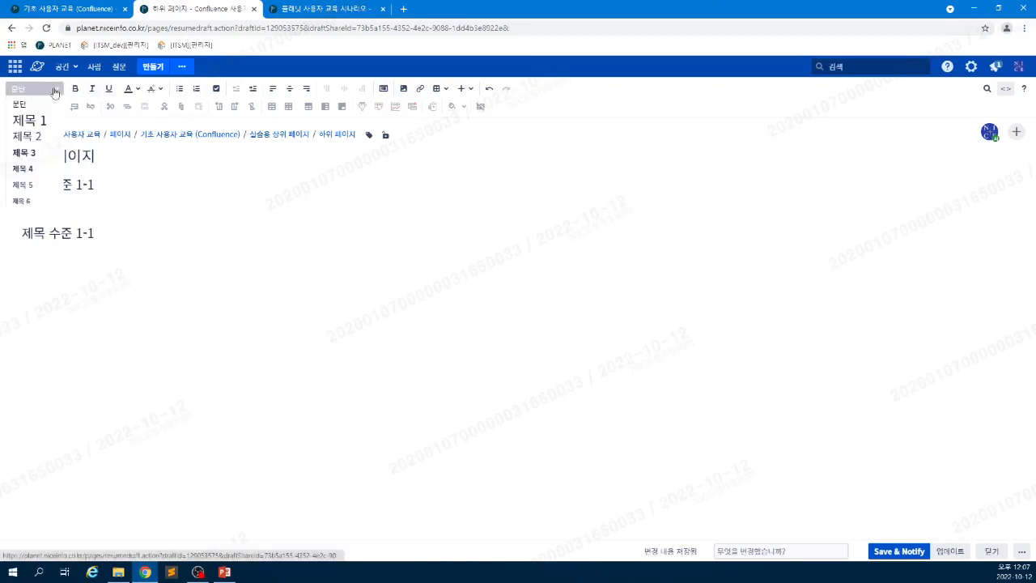
pyautogui.click(32, 136)
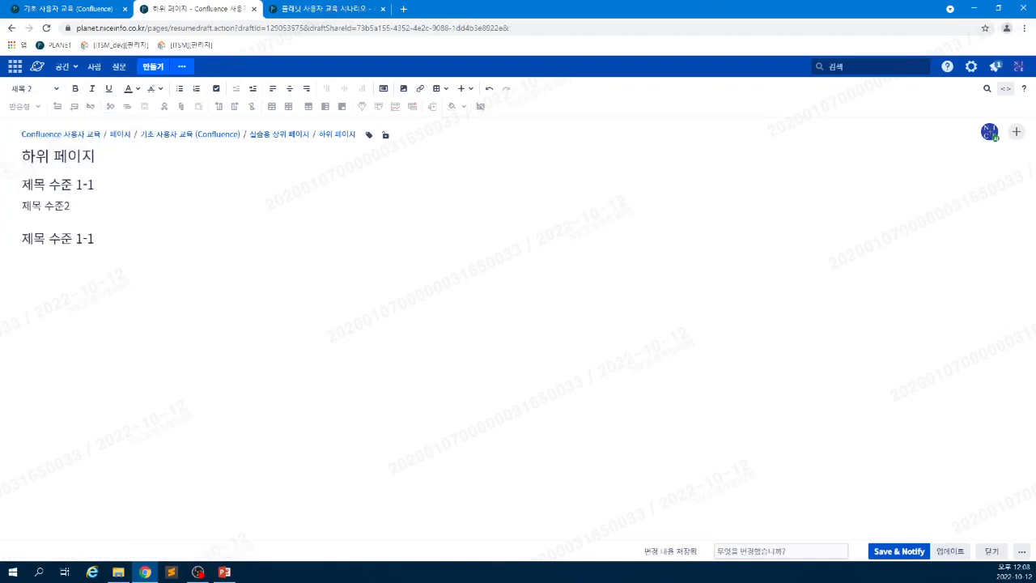
pyautogui.click(96, 156)
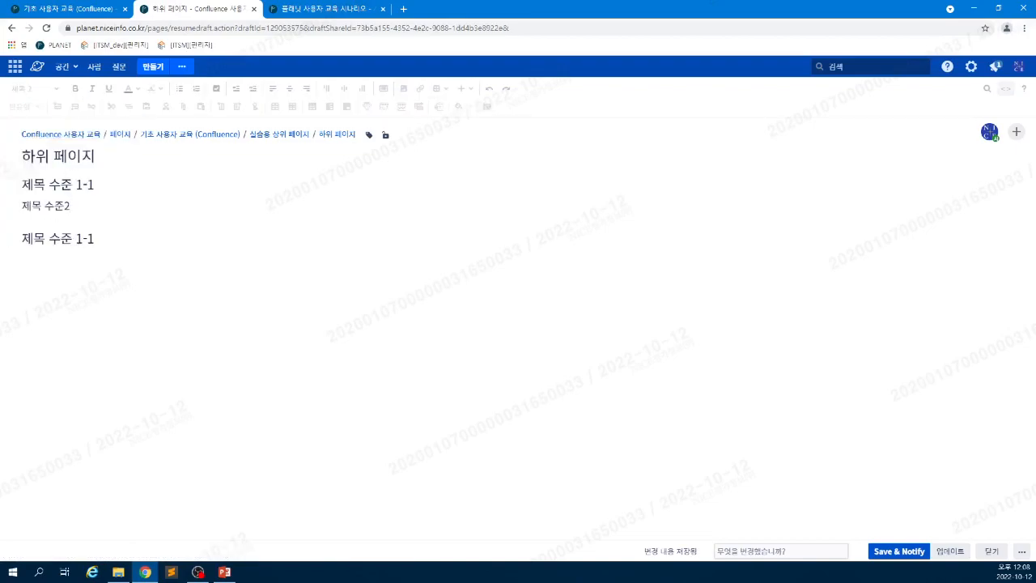
pyautogui.click(23, 185)
pyautogui.press('Return')
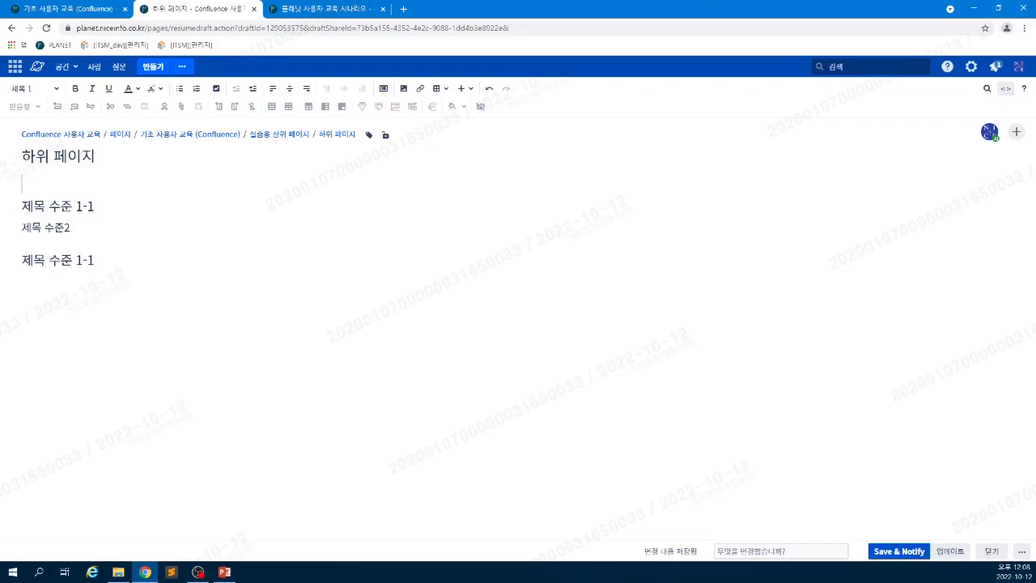
# - Insert a 목차 macro from the + insert menu on the empty top line
pyautogui.write('{')
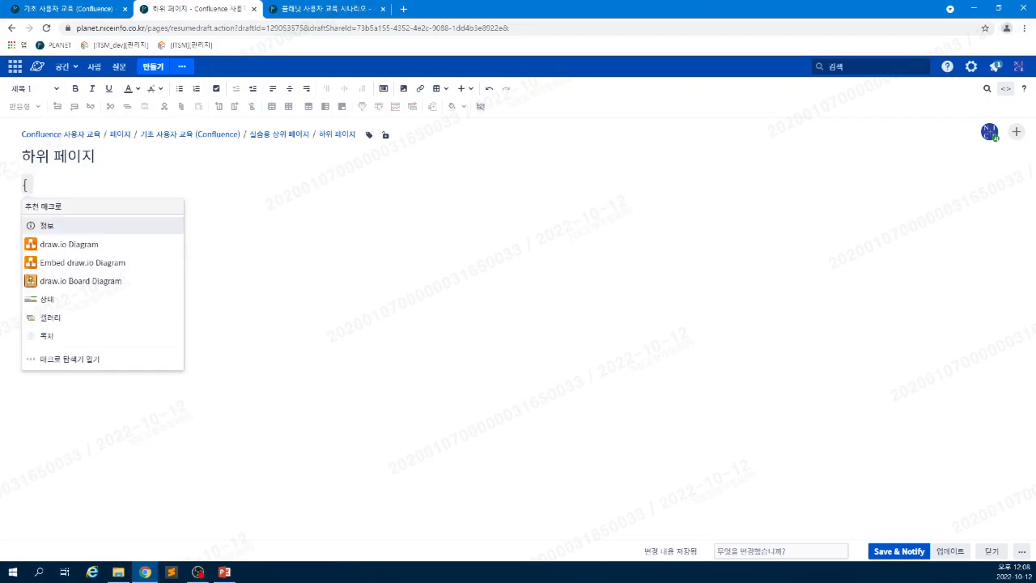
pyautogui.press('BackSpace')
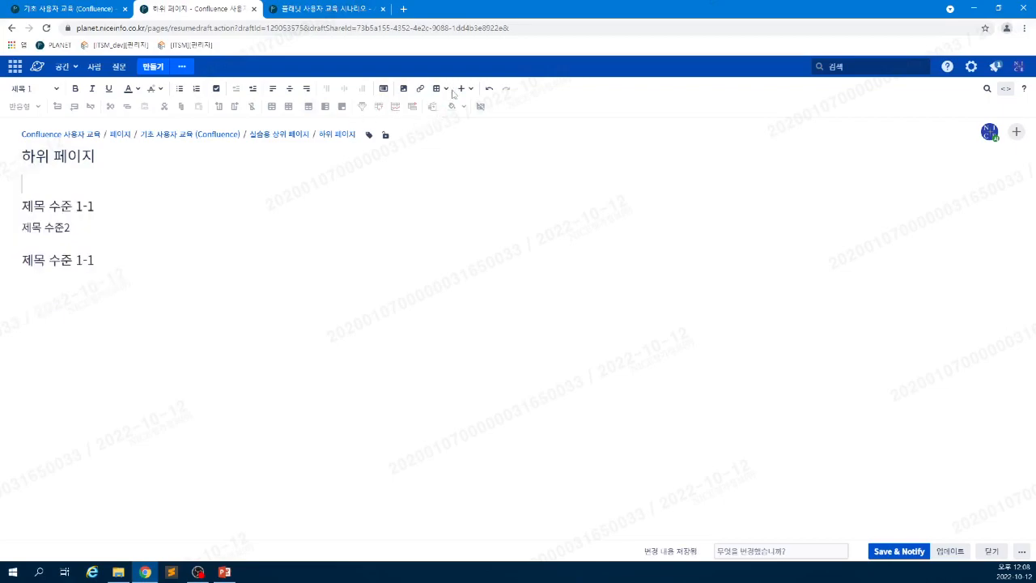
pyautogui.click(462, 89)
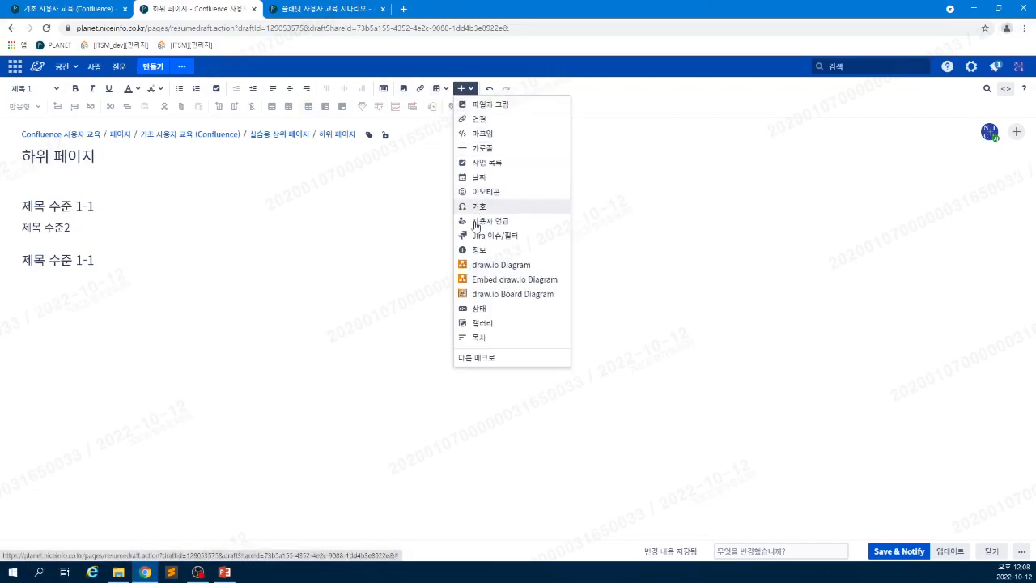
pyautogui.click(479, 340)
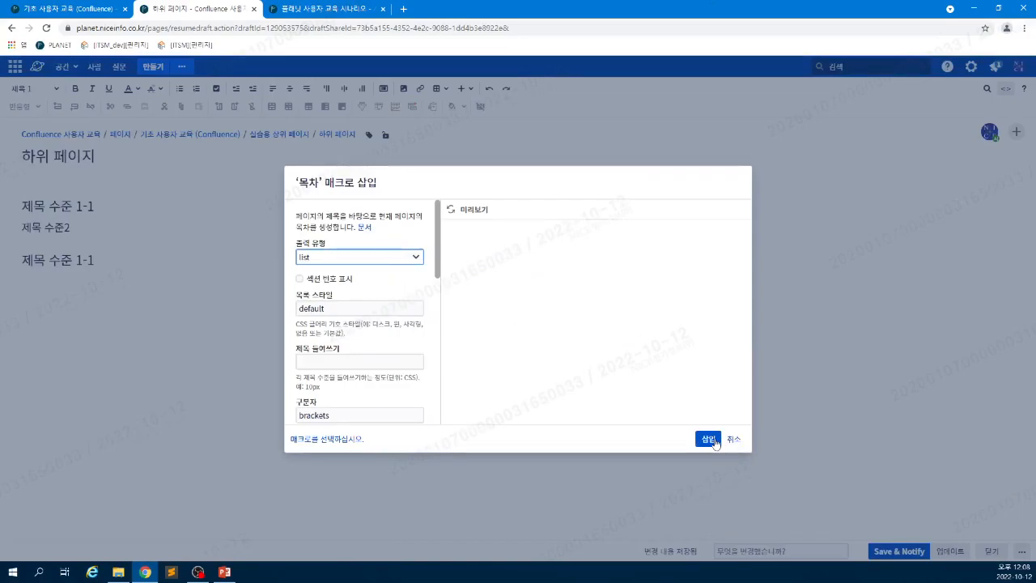
pyautogui.click(708, 439)
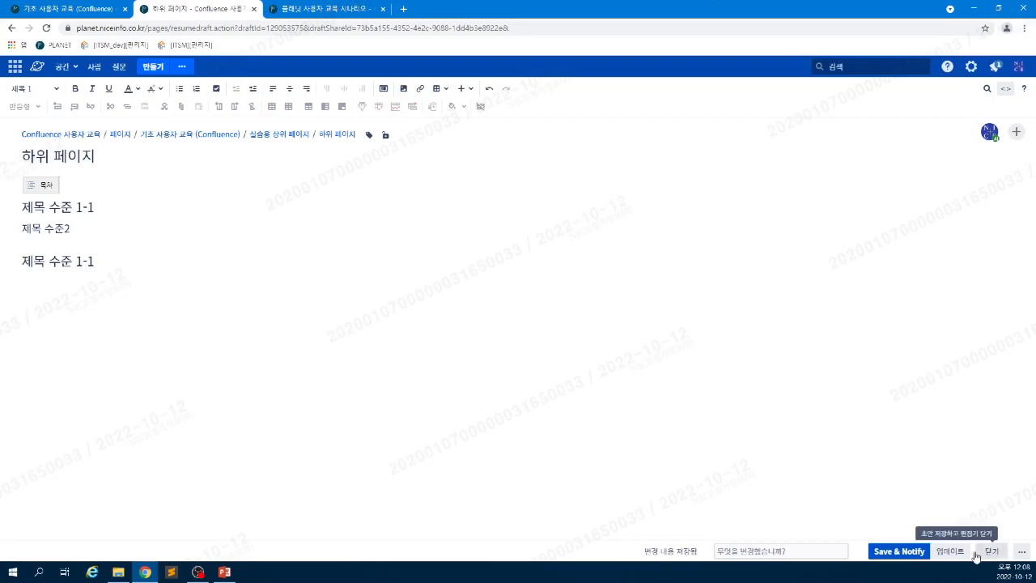
pyautogui.click(1019, 549)
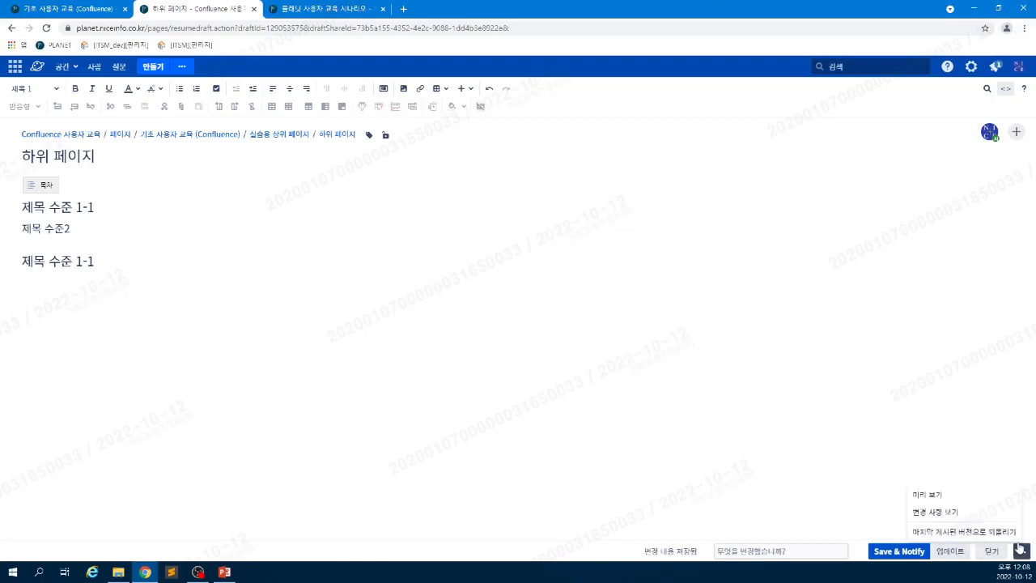
pyautogui.click(979, 498)
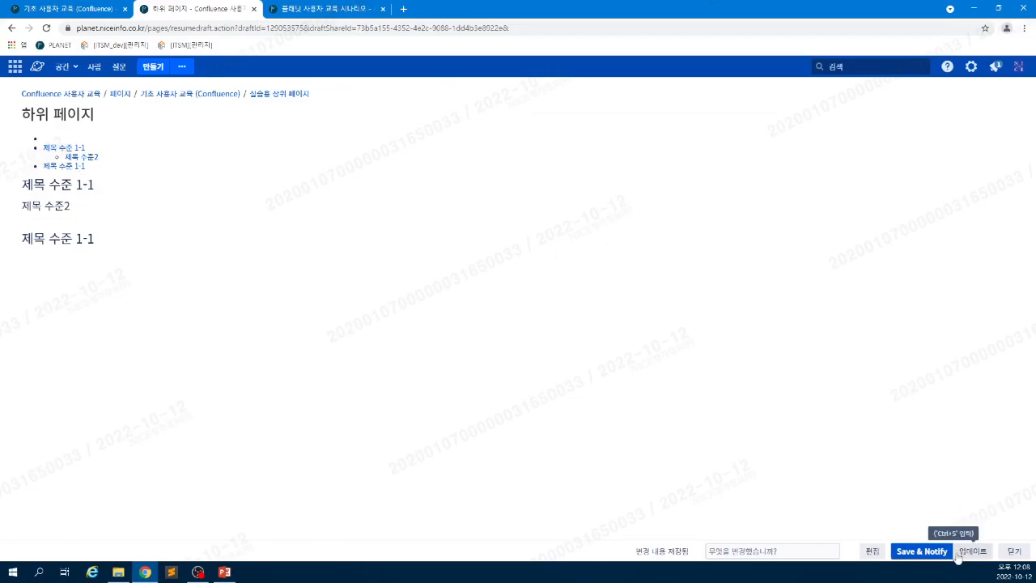
pyautogui.click(871, 551)
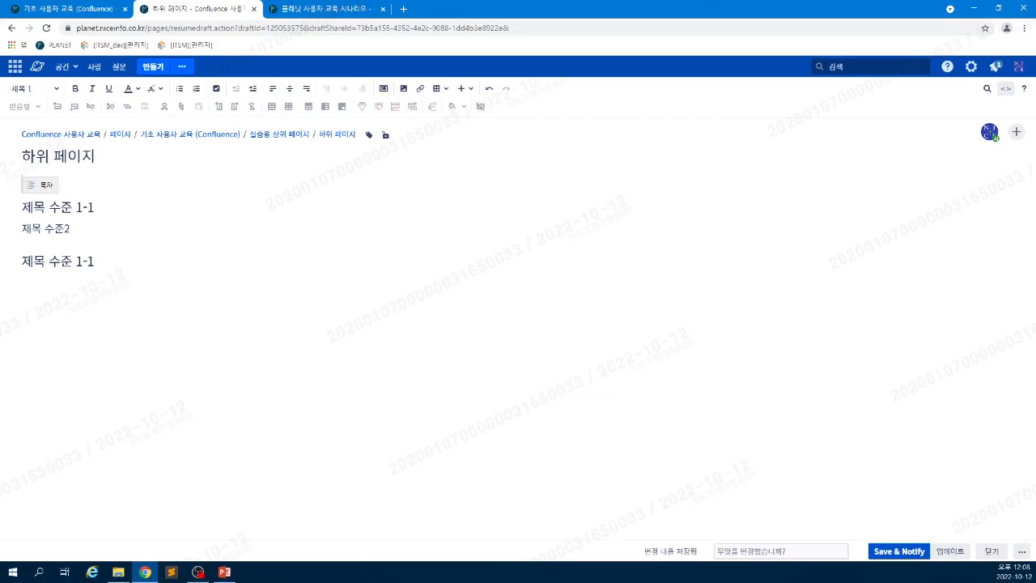
# - Add '이 문서는 하위 페이지 기능 시연을 위해 작성되었습니다.' as a 문단 line above the 목차
pyautogui.press('Return')
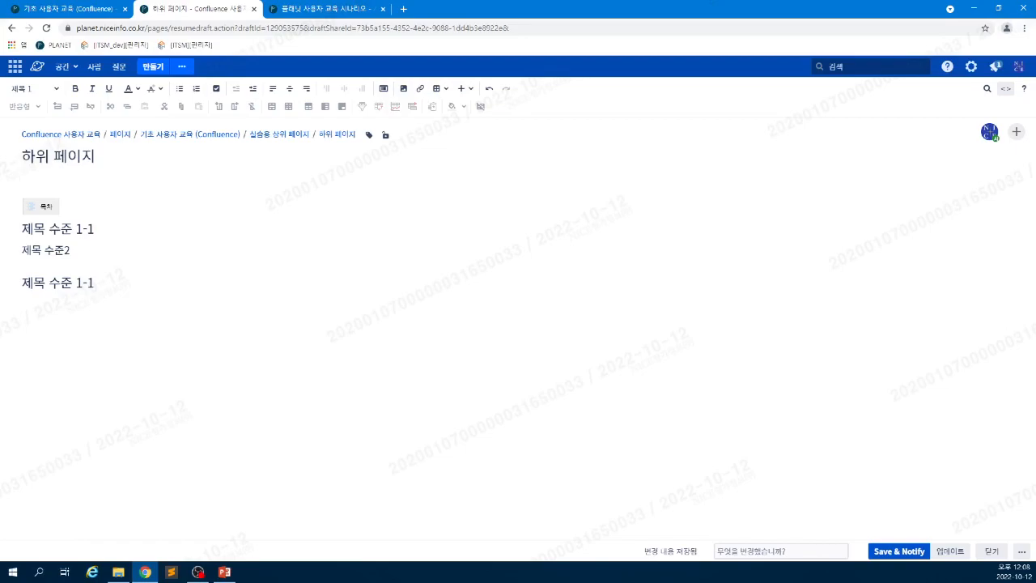
pyautogui.write('이 문서')
pyautogui.click(50, 89)
pyautogui.click(37, 104)
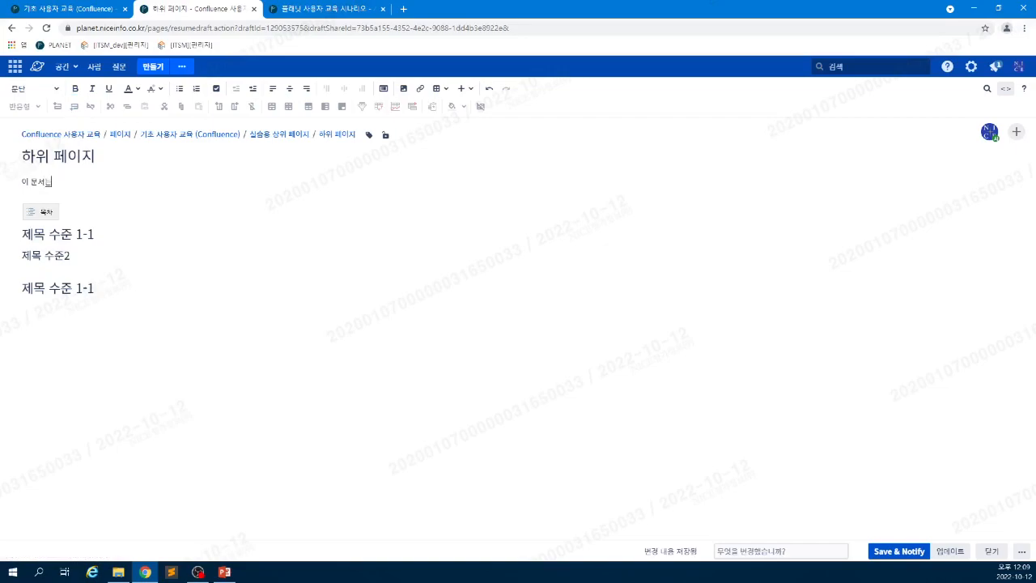
pyautogui.write('는 하위 페이지 기능 시연을 위해 작성되')
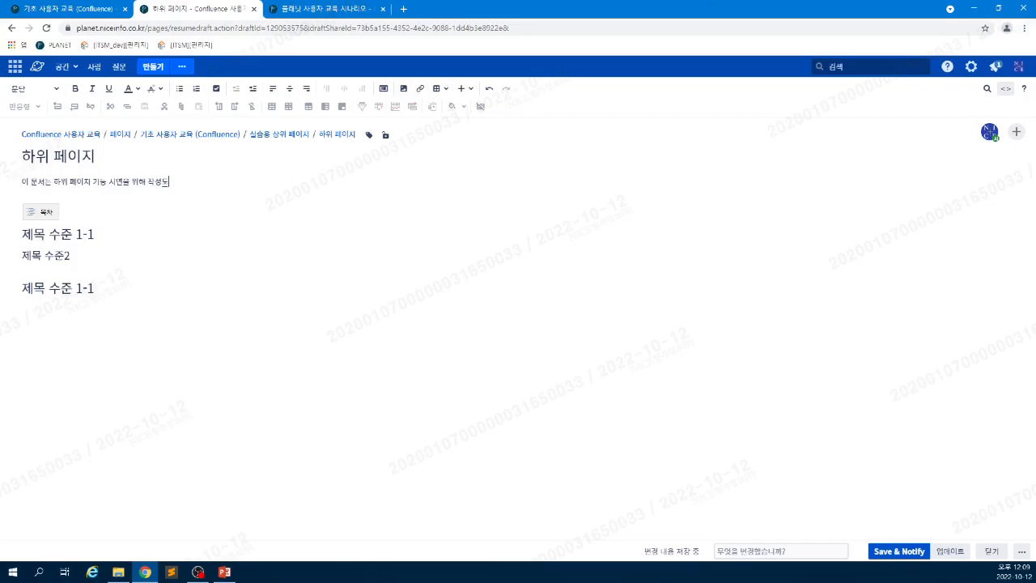
pyautogui.write('ㅂ')
pyautogui.write('었습니다.')
# - Check the heading styles and add an empty paragraph after 제목 수준2
pyautogui.click(95, 234)
pyautogui.click(33, 88)
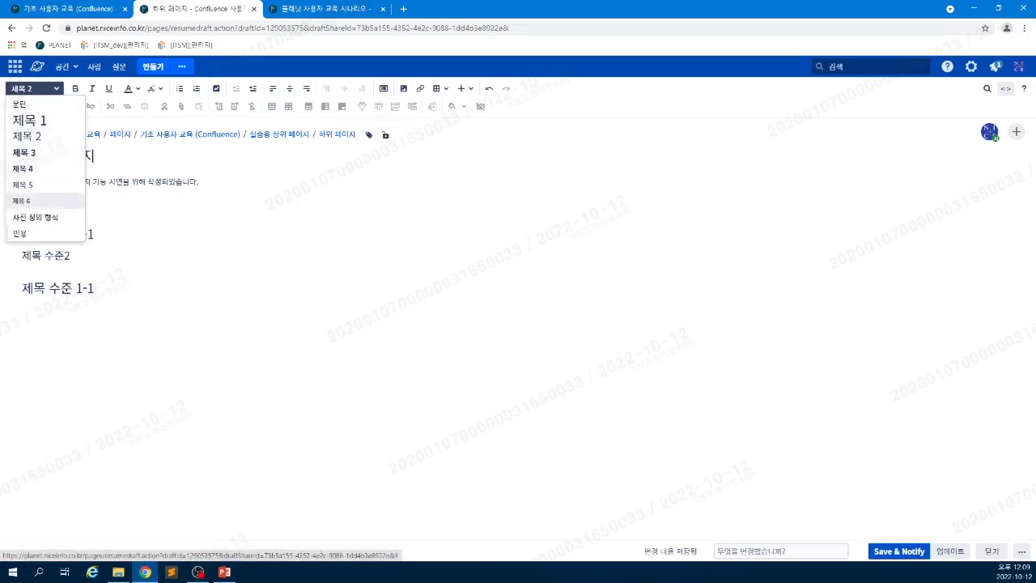
pyautogui.click(98, 288)
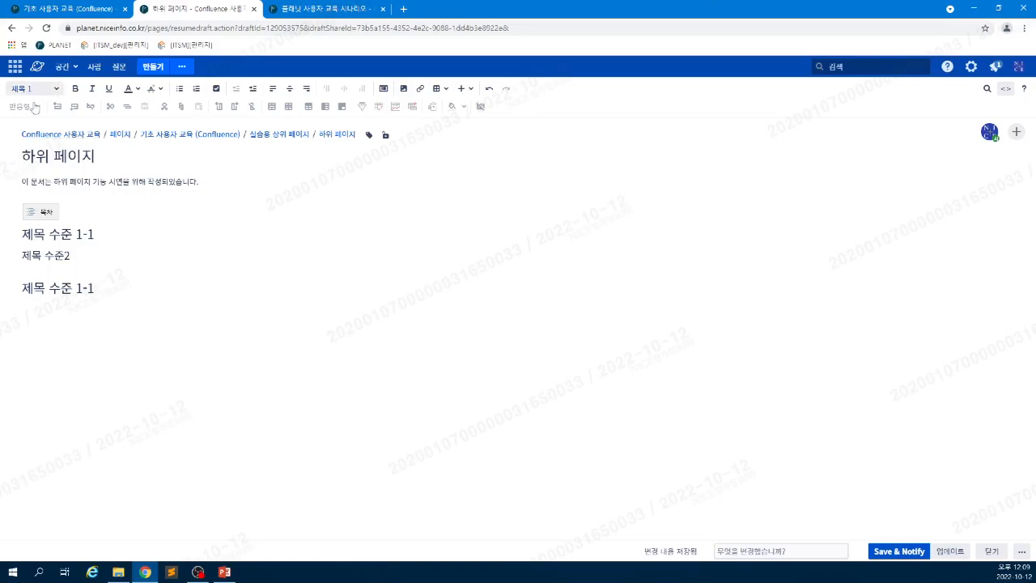
pyautogui.click(34, 89)
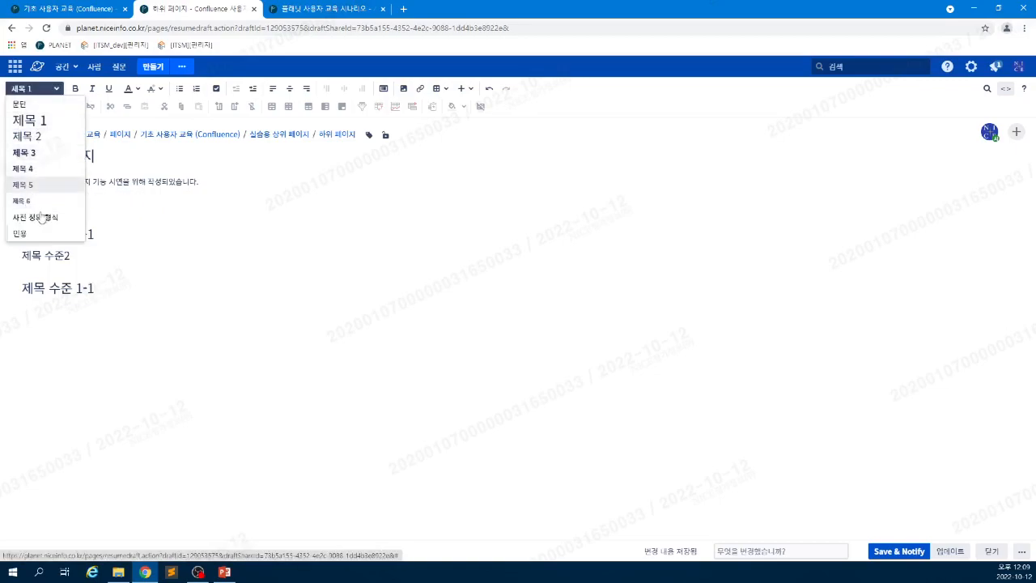
pyautogui.click(51, 256)
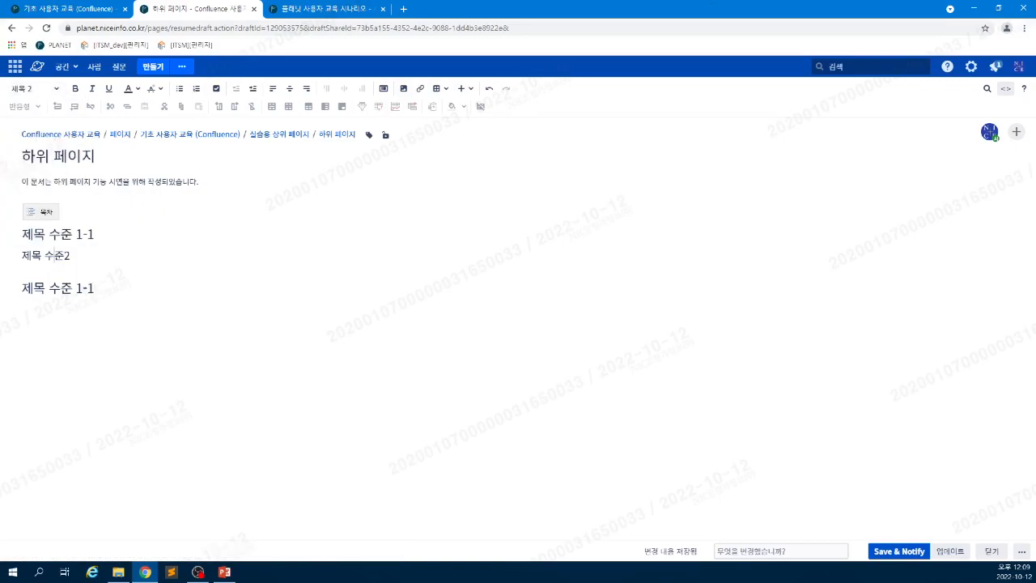
pyautogui.press('Return')
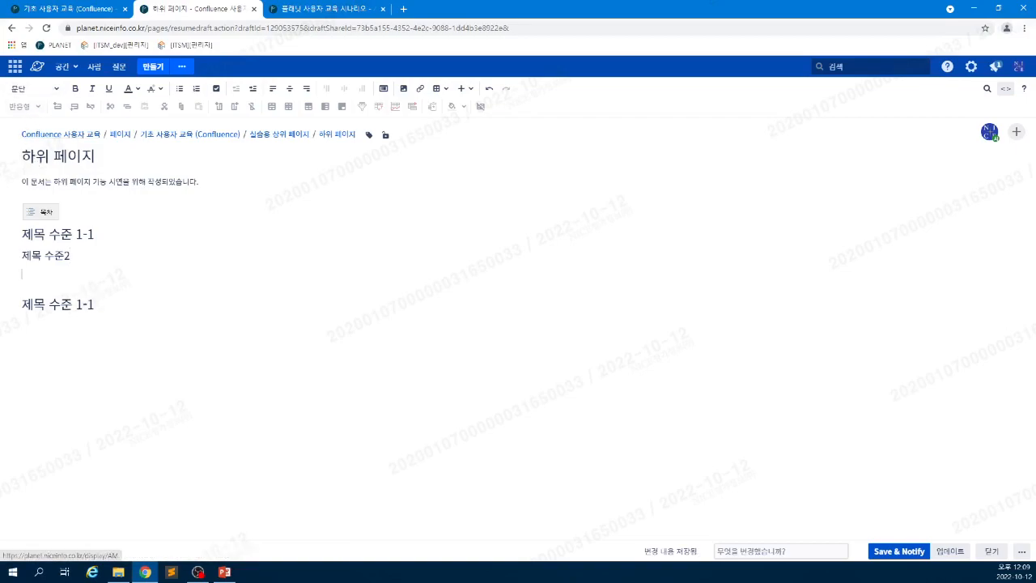
# - Insert a 문단 line reading '제목 내용' directly above 제목 수준2
pyautogui.click(71, 255)
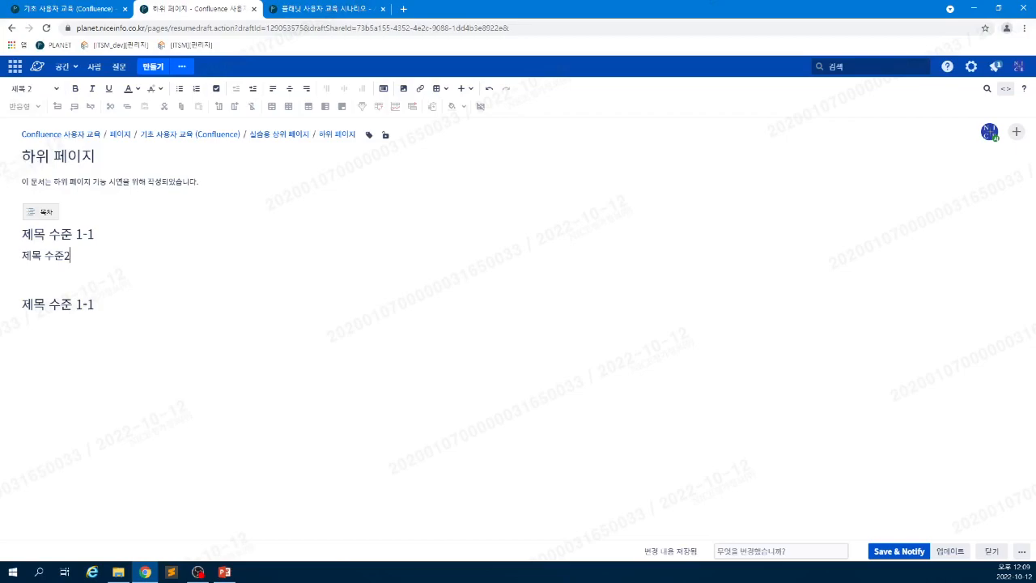
pyautogui.click(23, 275)
pyautogui.click(22, 255)
pyautogui.press('Return')
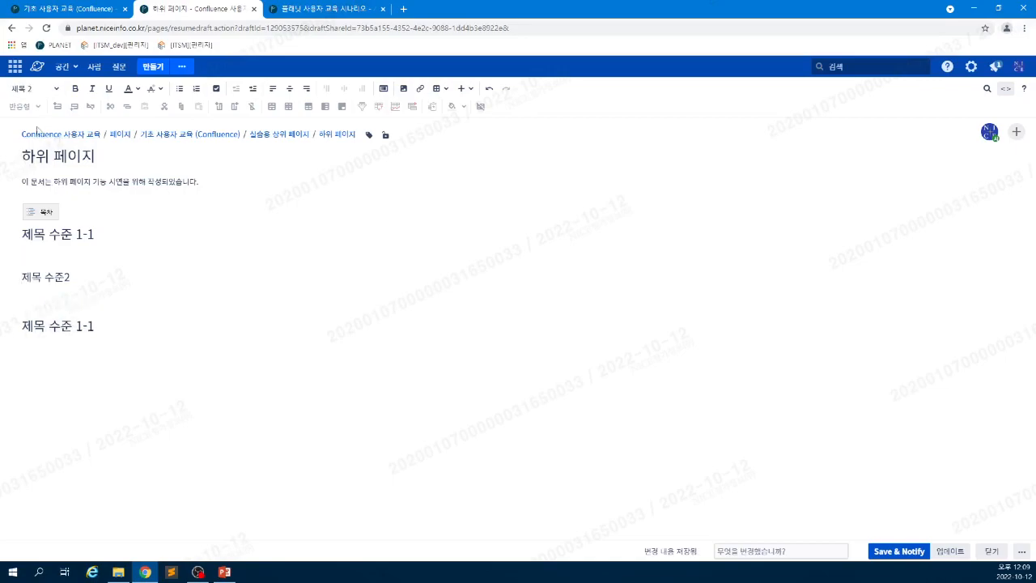
pyautogui.click(28, 92)
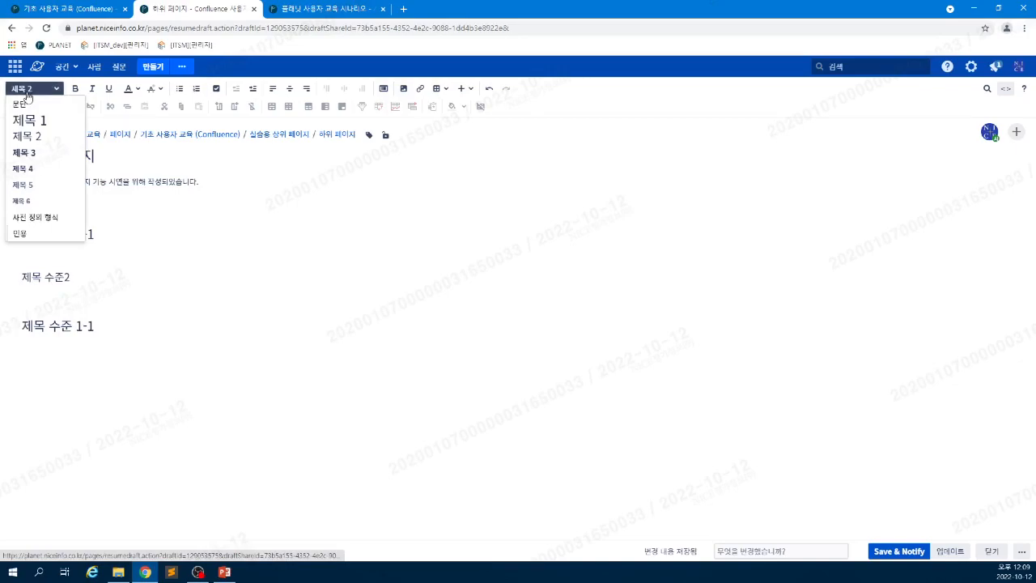
pyautogui.click(24, 104)
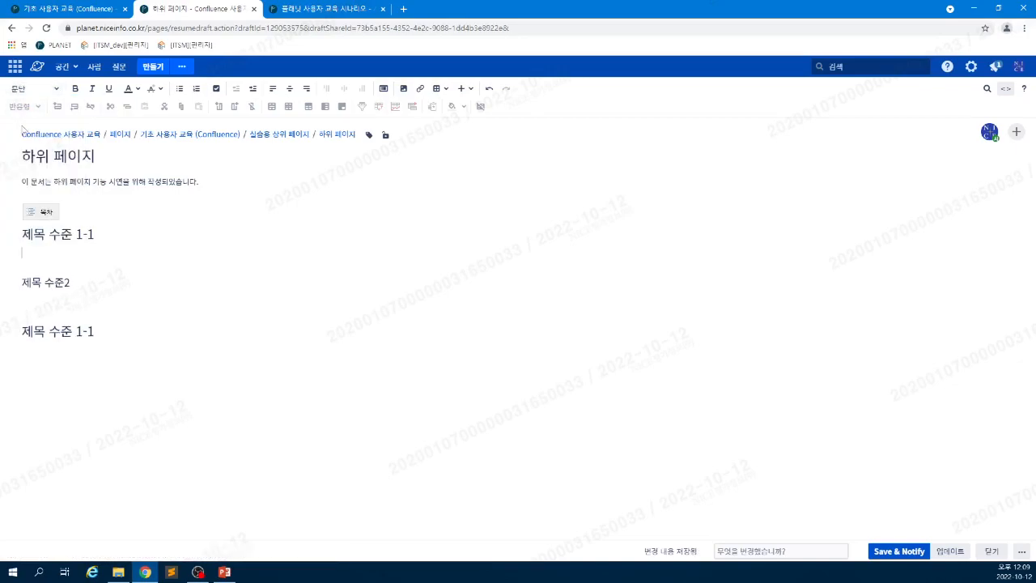
pyautogui.write('제목 내용')
pyautogui.click(46, 13)
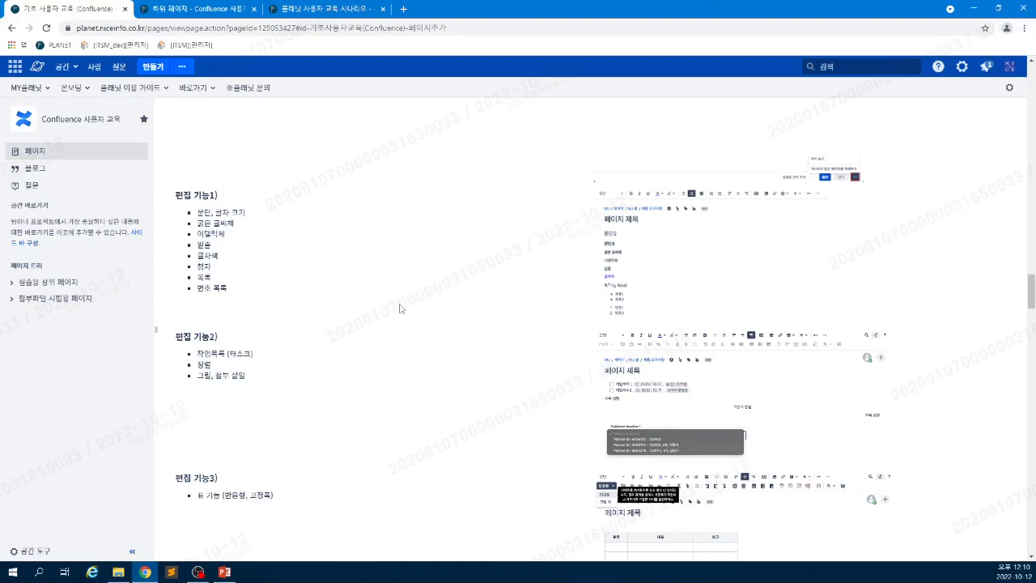
pyautogui.moveTo(215, 212); pyautogui.dragTo(251, 224)
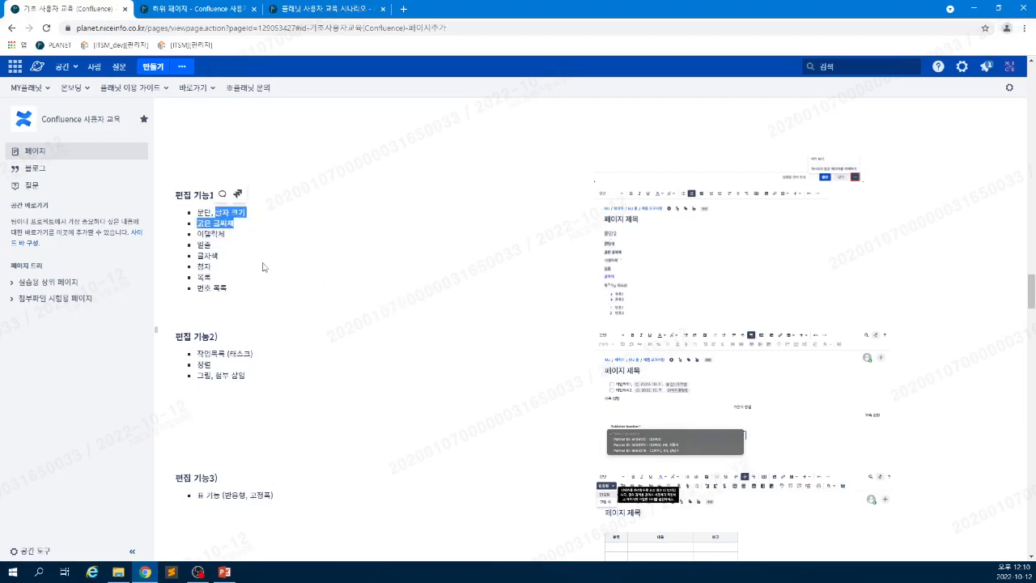
pyautogui.click(372, 232)
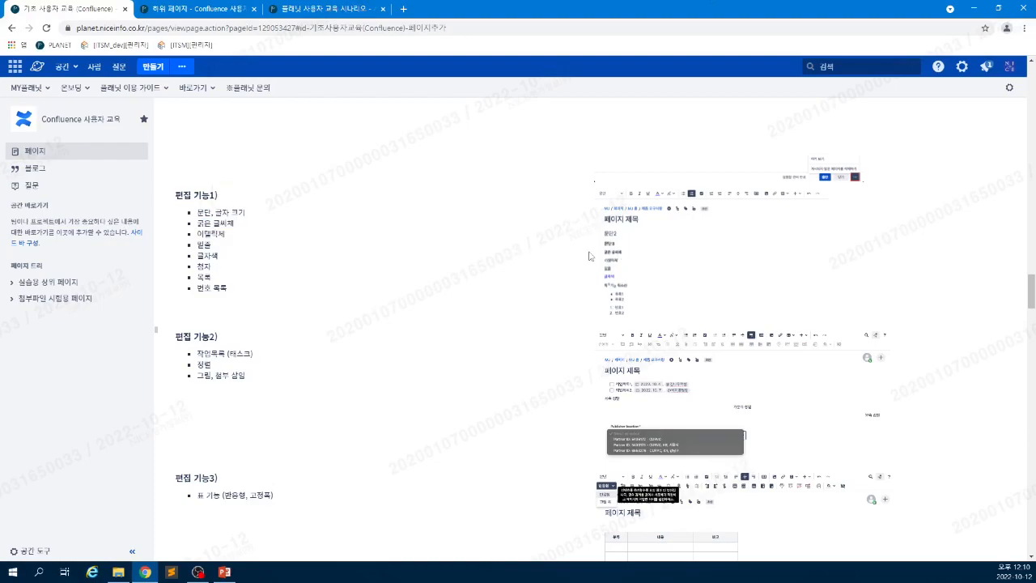
pyautogui.click(179, 10)
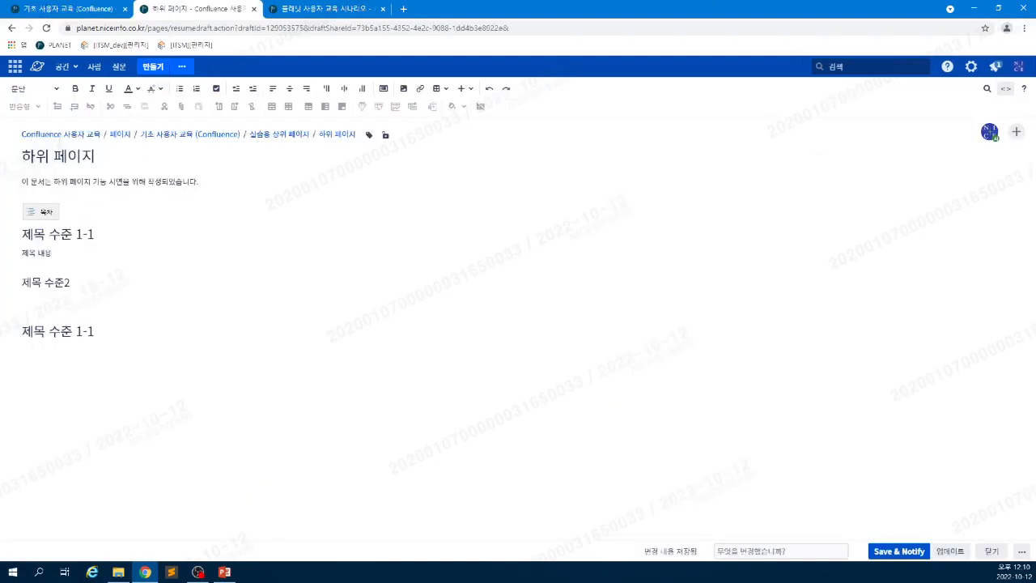
# - Make the character 목 in 제목 내용 bold, italic, underlined and a new text colour
pyautogui.moveTo(36, 254); pyautogui.dragTo(28, 254)
pyautogui.click(75, 89)
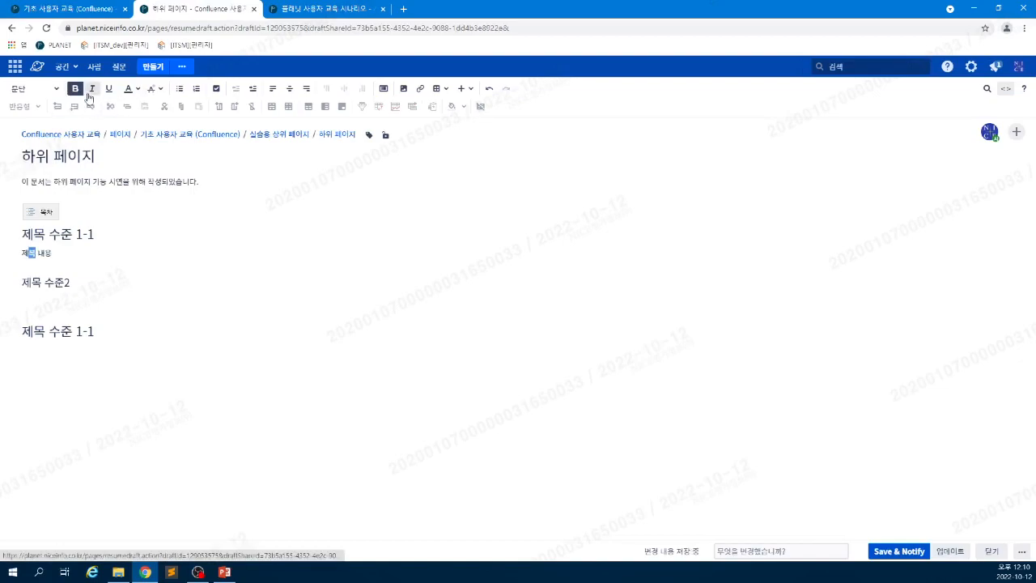
pyautogui.click(91, 89)
pyautogui.click(109, 89)
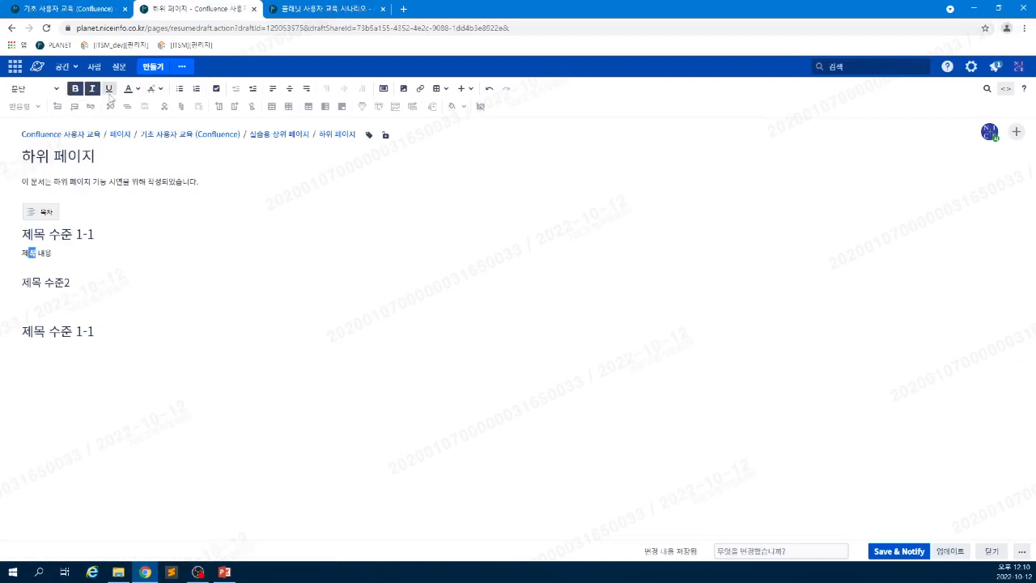
pyautogui.click(130, 92)
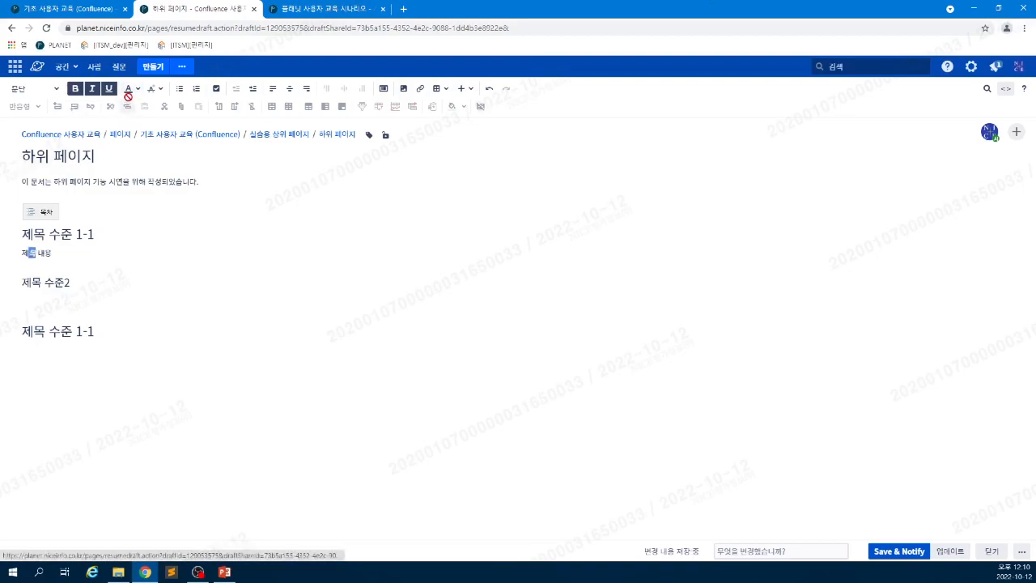
pyautogui.click(137, 89)
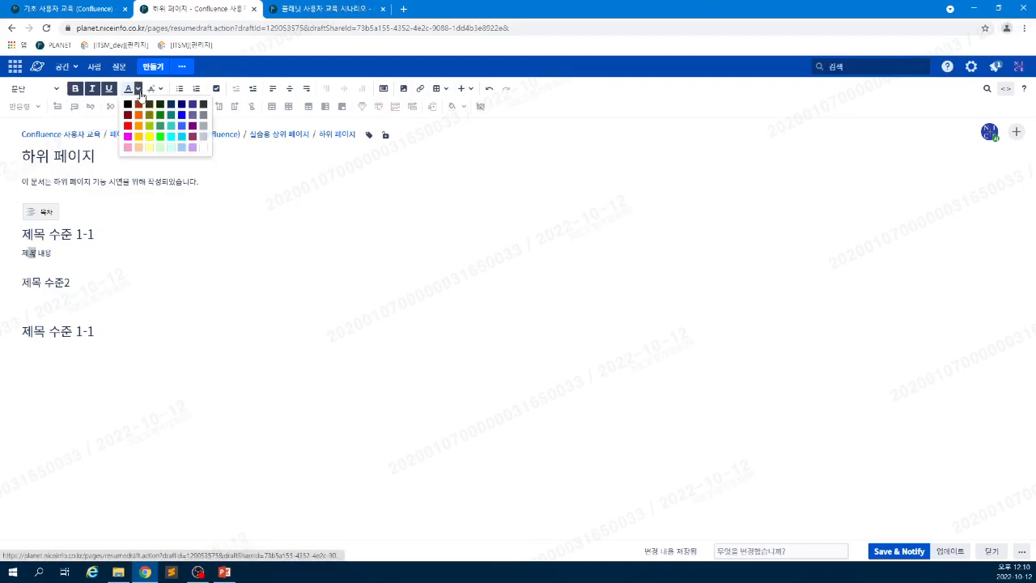
pyautogui.click(181, 126)
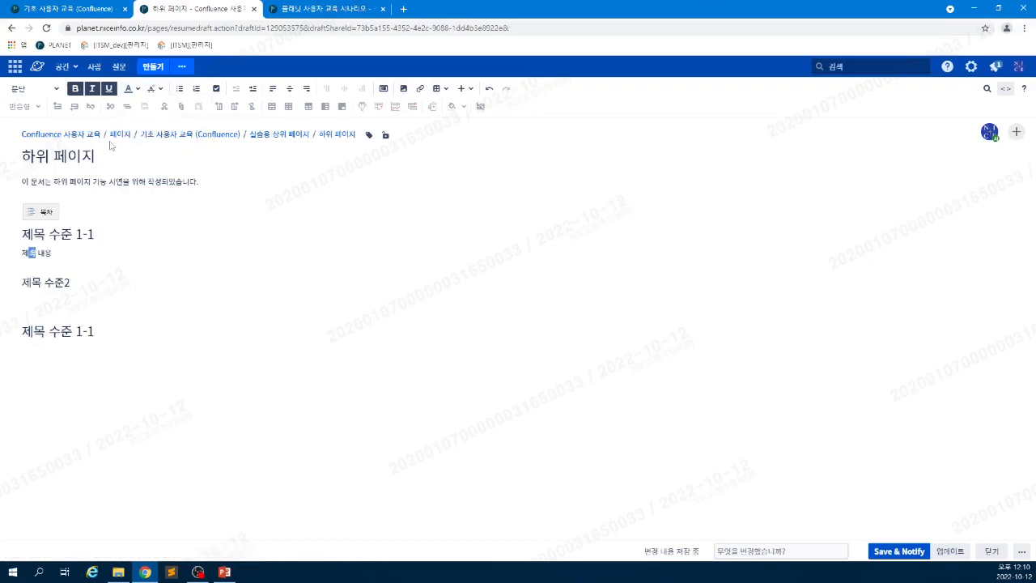
# - Raise 목 as superscript, then place the cursor after the lower 제목 수준 1-1 heading
pyautogui.click(159, 89)
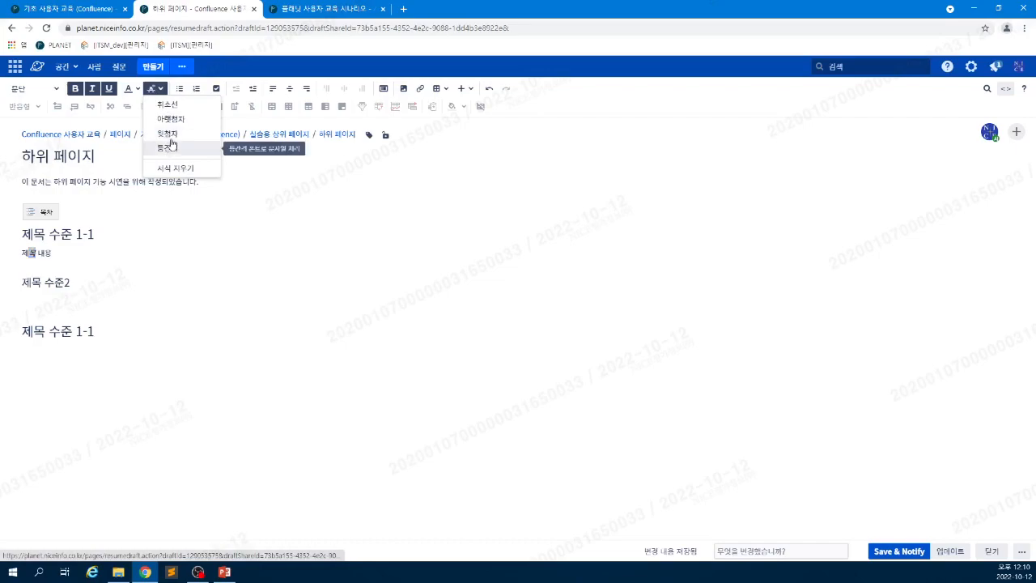
pyautogui.click(169, 133)
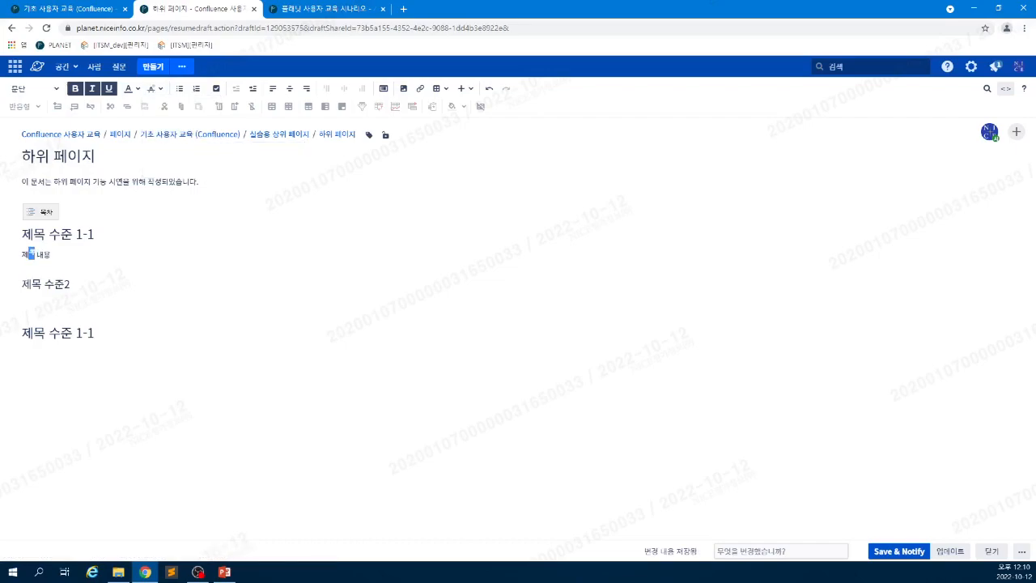
pyautogui.click(157, 90)
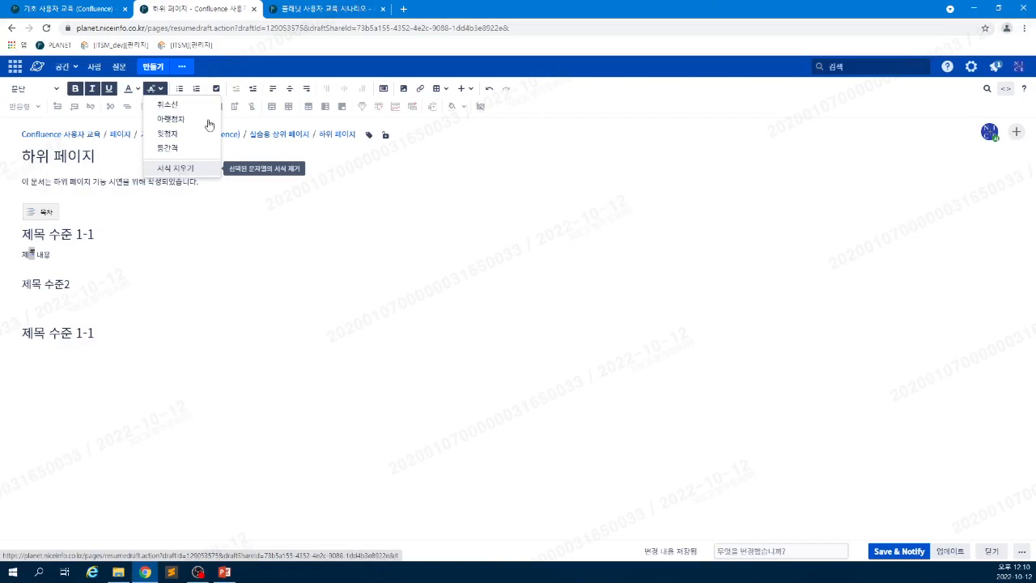
pyautogui.click(250, 76)
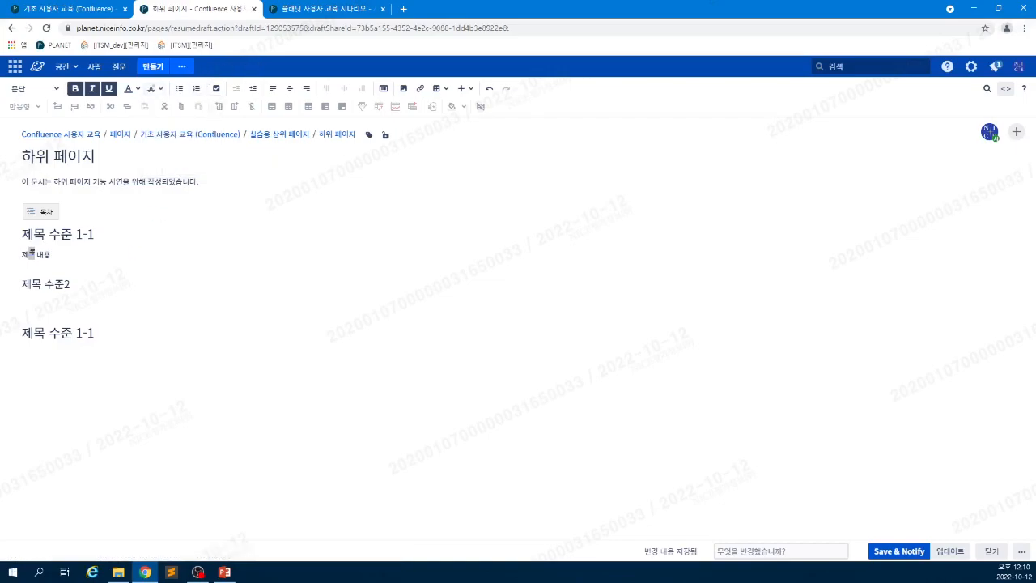
pyautogui.click(95, 332)
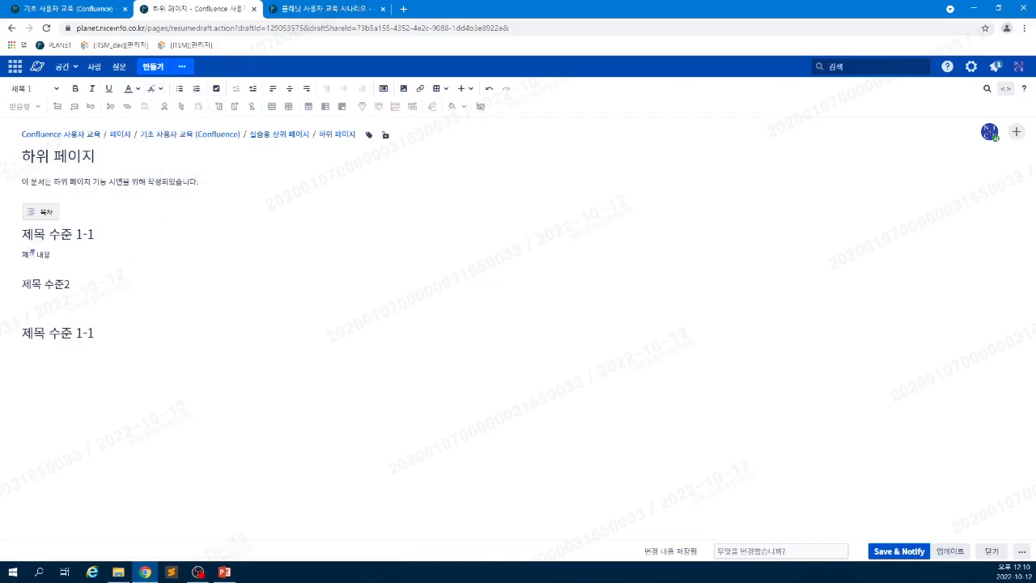
# - Add two 목차 lines below the heading and turn them into a bulleted list
pyautogui.press('Return')
pyautogui.write('ㅁ')
pyautogui.write('목차')
pyautogui.press('Return')
pyautogui.write('목차')
pyautogui.moveTo(36, 368); pyautogui.dragTo(28, 352)
pyautogui.click(180, 88)
pyautogui.click(58, 363)
# - Add another 목차 bullet using the '-' list shortcut
pyautogui.press('Return')
pyautogui.press('Return')
pyautogui.click(180, 89)
pyautogui.click(180, 89)
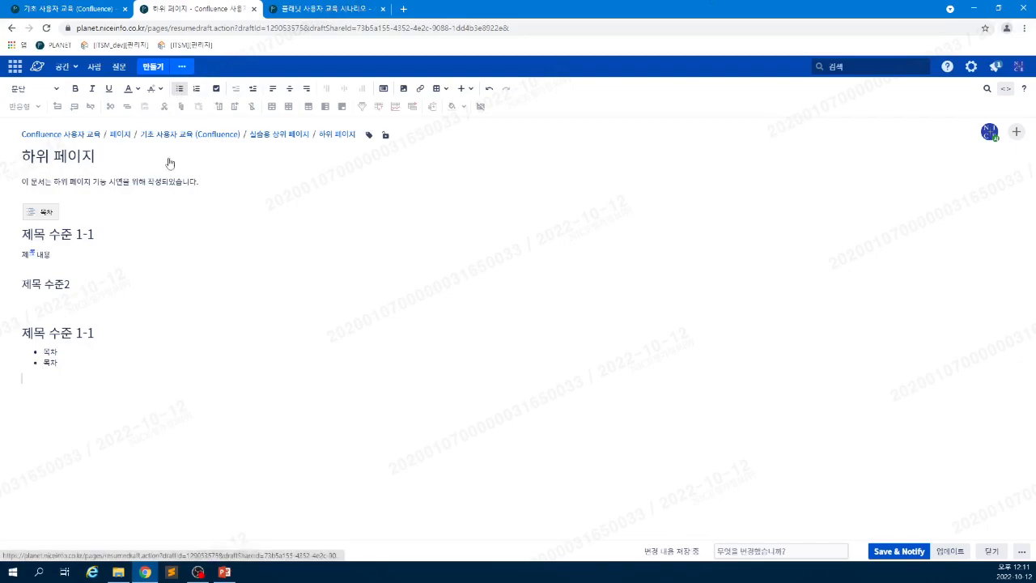
pyautogui.click(58, 362)
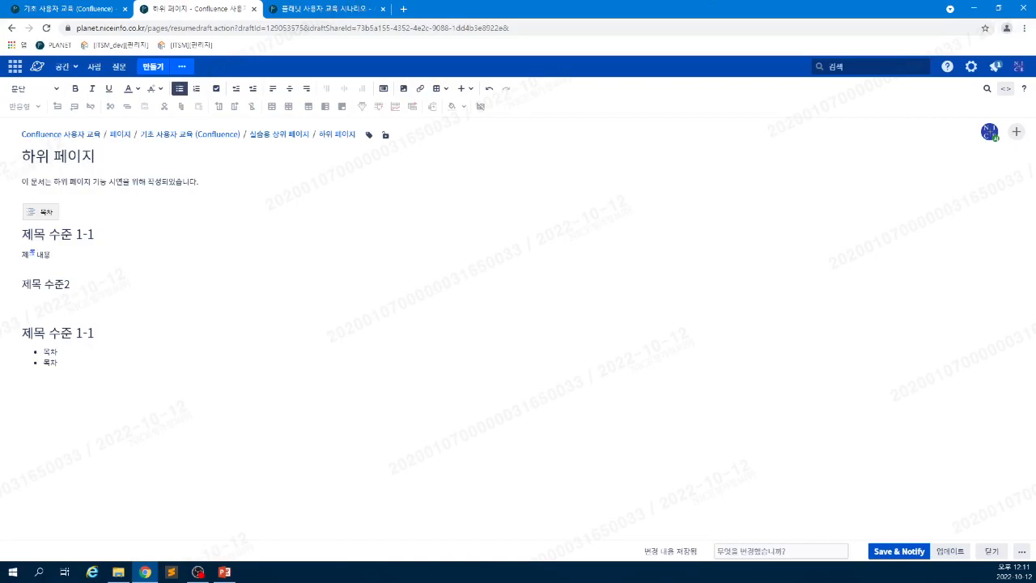
pyautogui.press('Return')
pyautogui.press('Return')
pyautogui.write('-')
pyautogui.write('목차')
# - Add a bullet item 'ㄴㅇ란ㅇㄹ;' with the '* ' shortcut and exit the list
pyautogui.press('Return')
pyautogui.write('* ')
pyautogui.write('ㄴㅇ란ㅇㄹ;')
pyautogui.press('Return')
pyautogui.press('Return')
pyautogui.press('BackSpace')
pyautogui.press('Return')
# - Create a numbered list with 'ㄴㅇㄹㄴㅇ라', 'ㄴㅇㄹㄴㅁㅇㄹ' and 'ㅇㄴㅁㄹ' using '1. '
pyautogui.write('1. ')
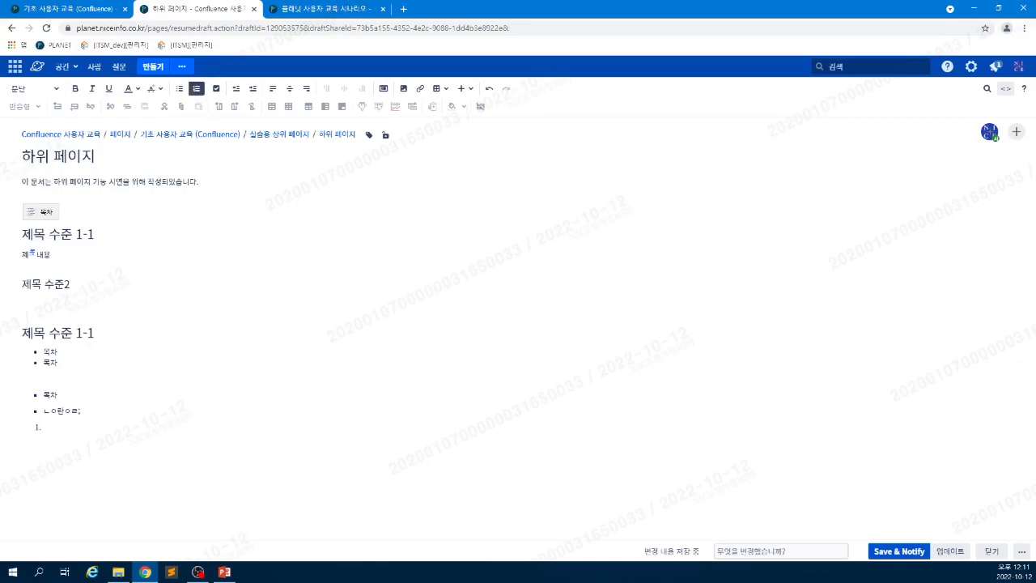
pyautogui.write('ㄴㅇㄹㄴㅇ라')
pyautogui.press('Return')
pyautogui.write('ㄴㅇㄹㄴㅁㅇㄹ')
pyautogui.press('Return')
pyautogui.write('ㅇㄴㅁㄹ')
pyautogui.press('Return')
# - Add task '보고서 초안 작성' mentioning the first suggested user, due 2022. 10. 28
pyautogui.click(216, 89)
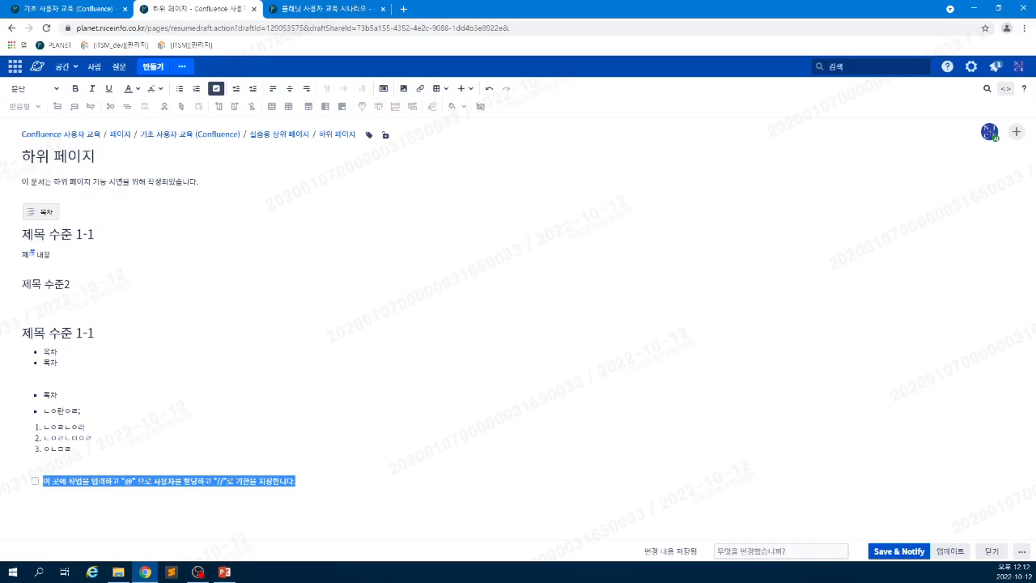
pyautogui.write('ㅂ고서')
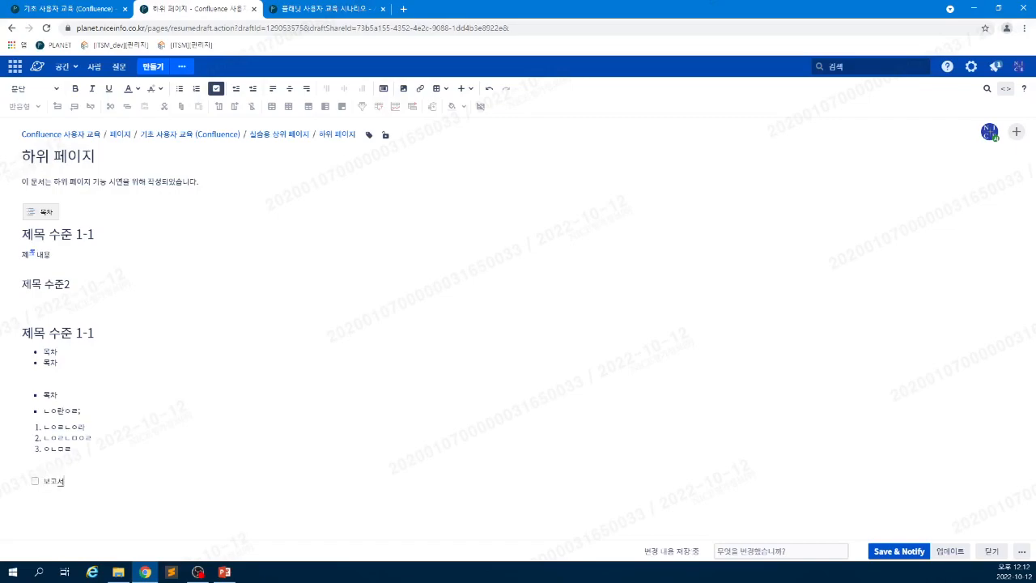
pyautogui.write(' 초안 작성 @')
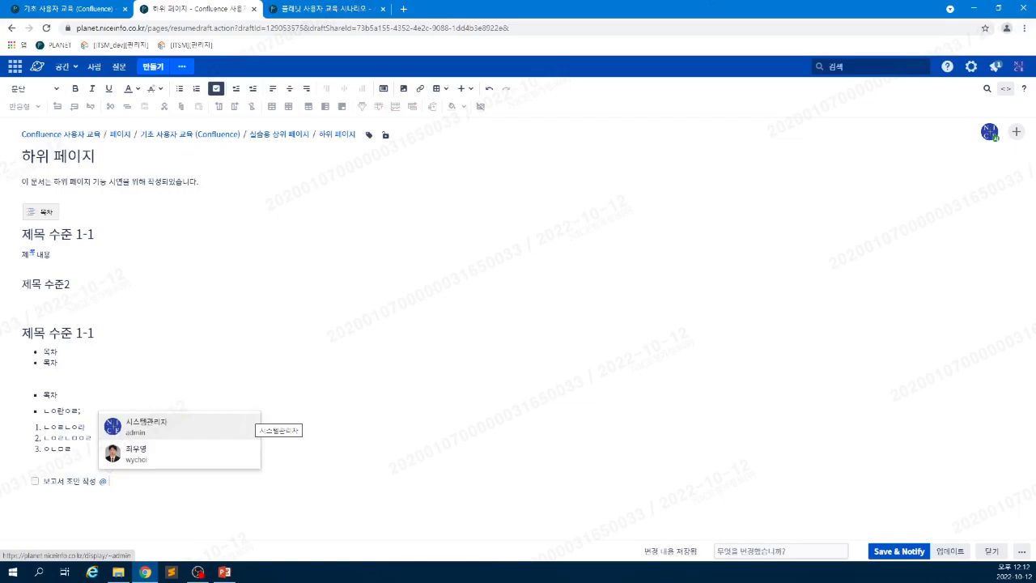
pyautogui.click(250, 421)
pyautogui.write('//')
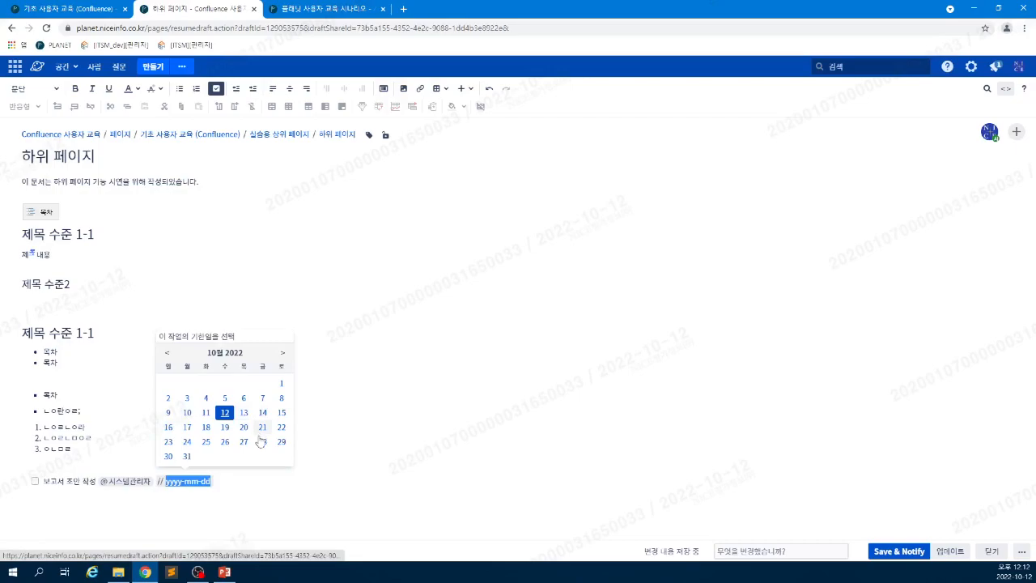
pyautogui.click(261, 440)
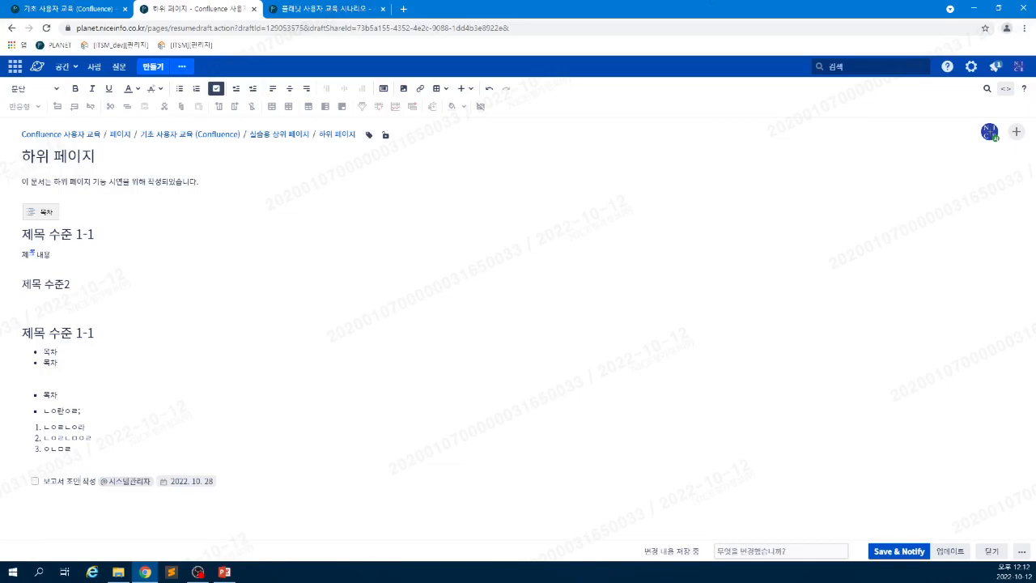
pyautogui.click(57, 448)
pyautogui.press('Return')
pyautogui.press('Return')
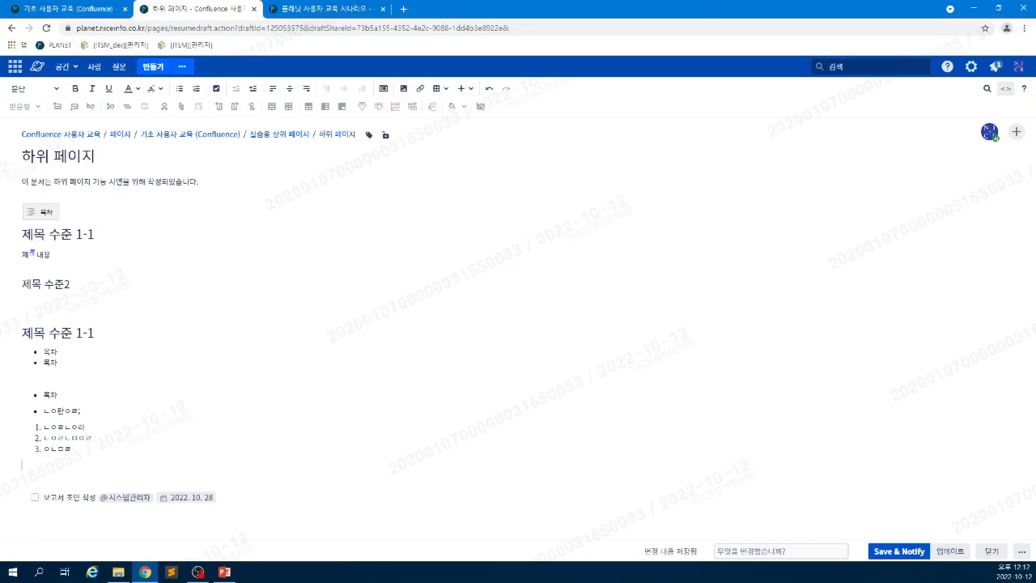
# - Type 'Action items' above the task and format it as 제목 2
pyautogui.write('Action items')
pyautogui.click(32, 88)
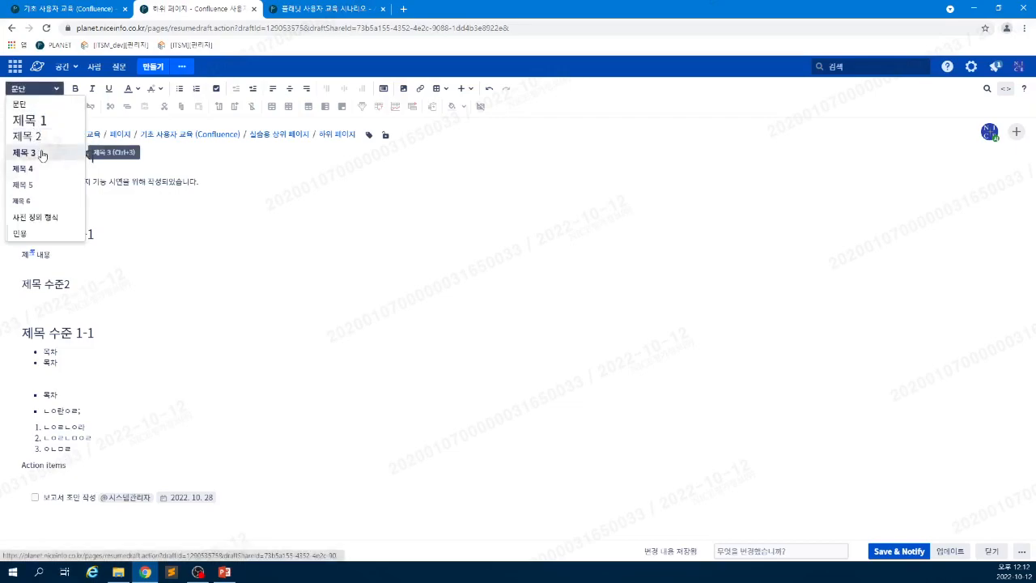
pyautogui.click(28, 136)
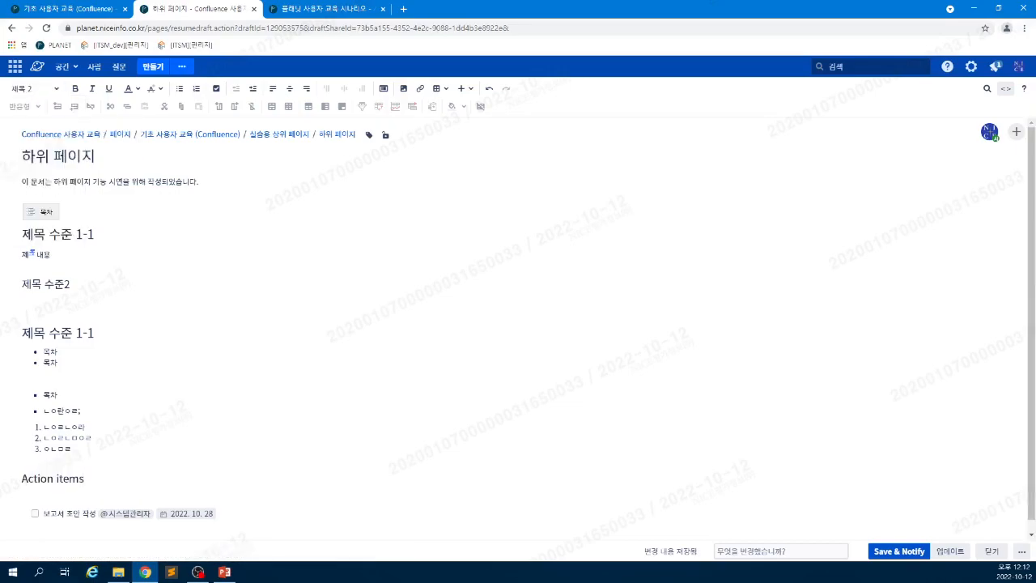
pyautogui.click(69, 513)
pyautogui.click(130, 530)
pyautogui.scroll(-1, 518, 328)
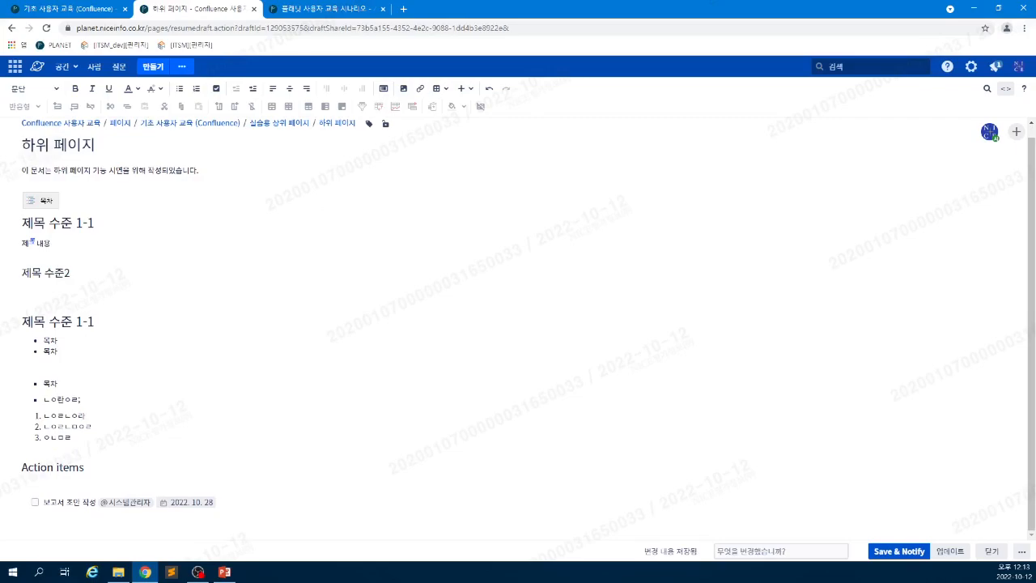
# - Publish 하위 페이지 and open your profile page in a new tab
pyautogui.click(943, 554)
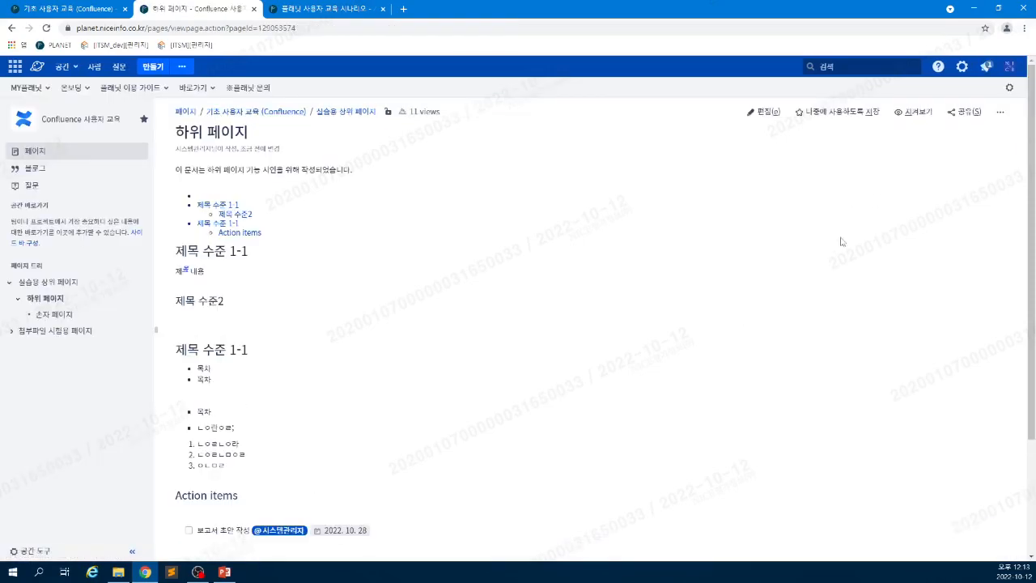
pyautogui.click(1010, 65)
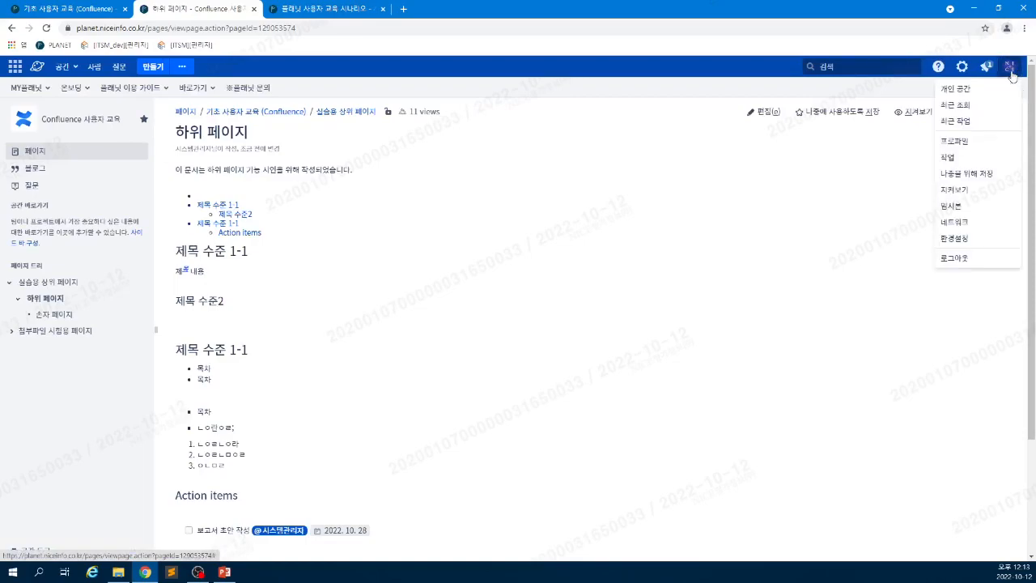
pyautogui.middleClick(986, 141)
pyautogui.click(340, 8)
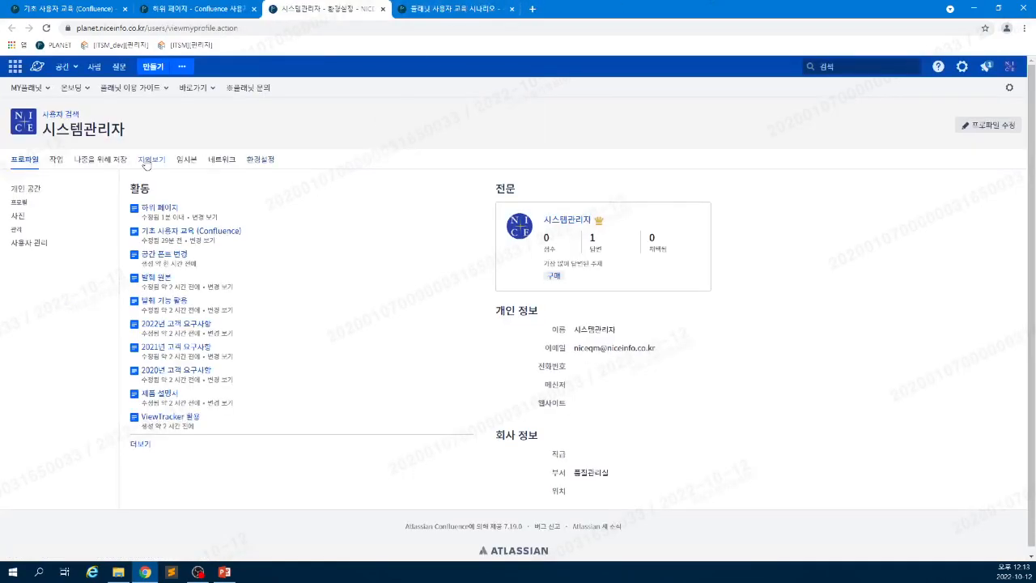
# - Review tasks you created under 작업, filtering 완료 and 완료되지 않음, then return to 하위 페이지
pyautogui.click(56, 158)
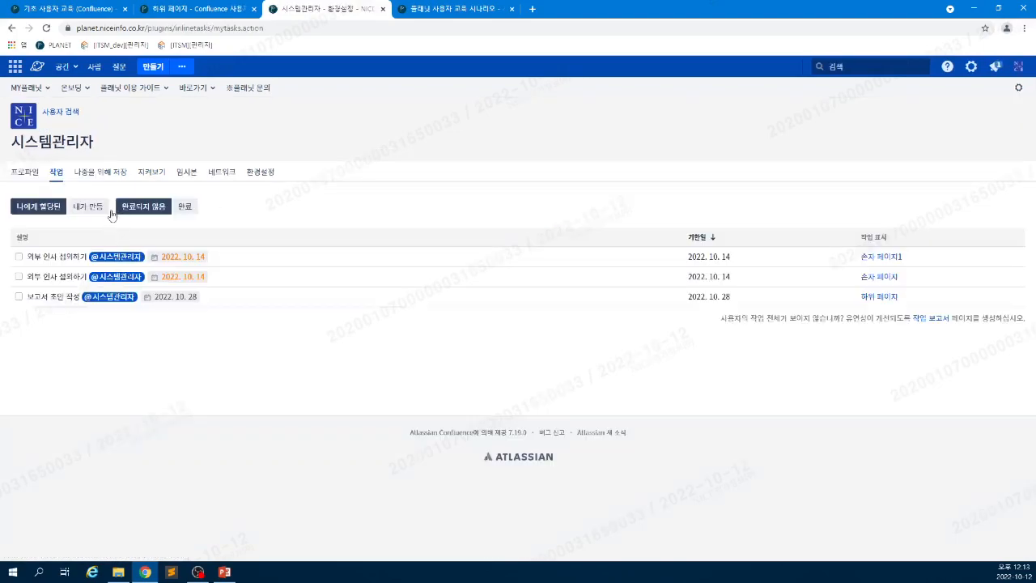
pyautogui.click(89, 209)
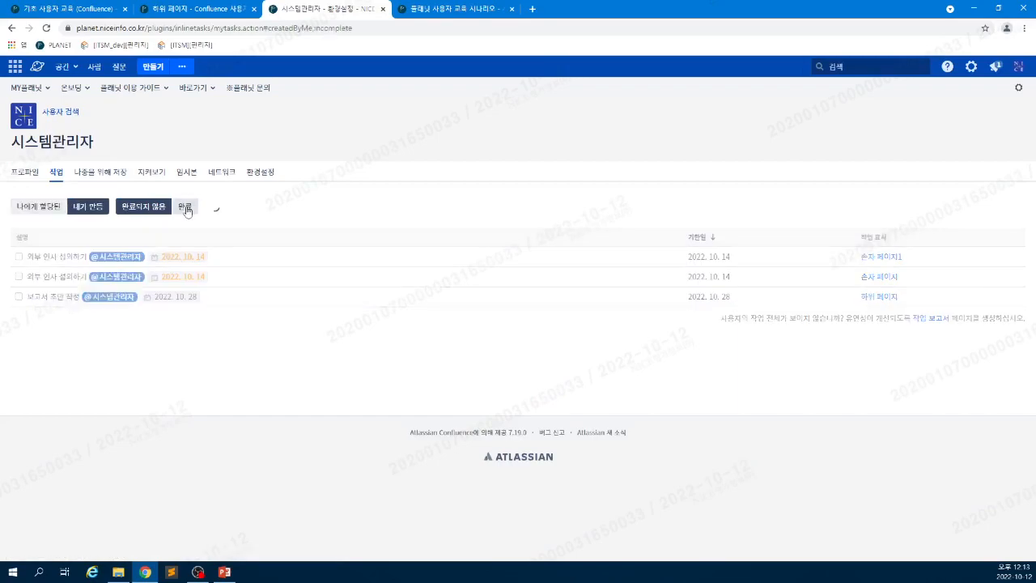
pyautogui.click(183, 207)
pyautogui.click(158, 208)
pyautogui.click(187, 207)
pyautogui.click(158, 208)
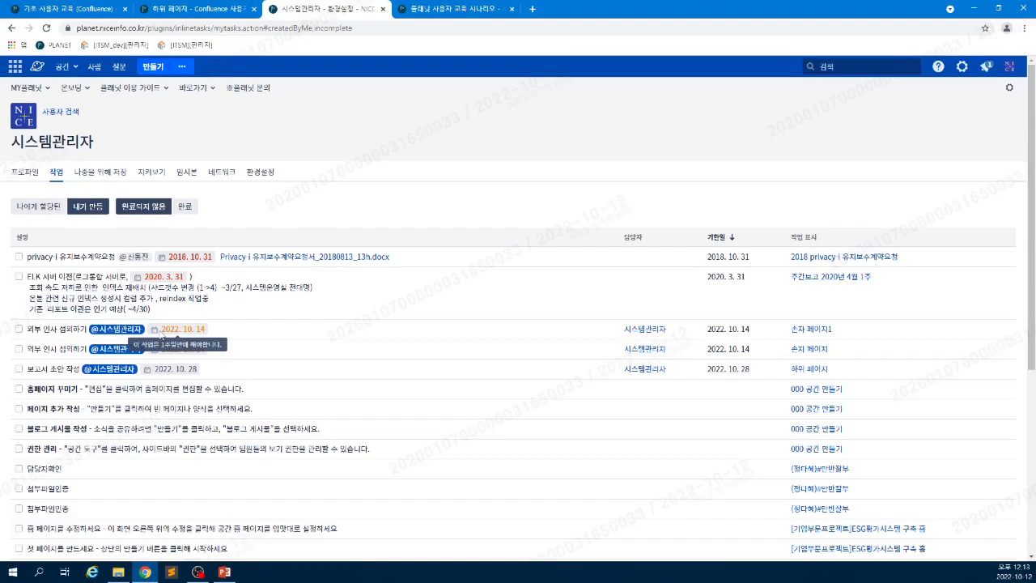
pyautogui.click(190, 9)
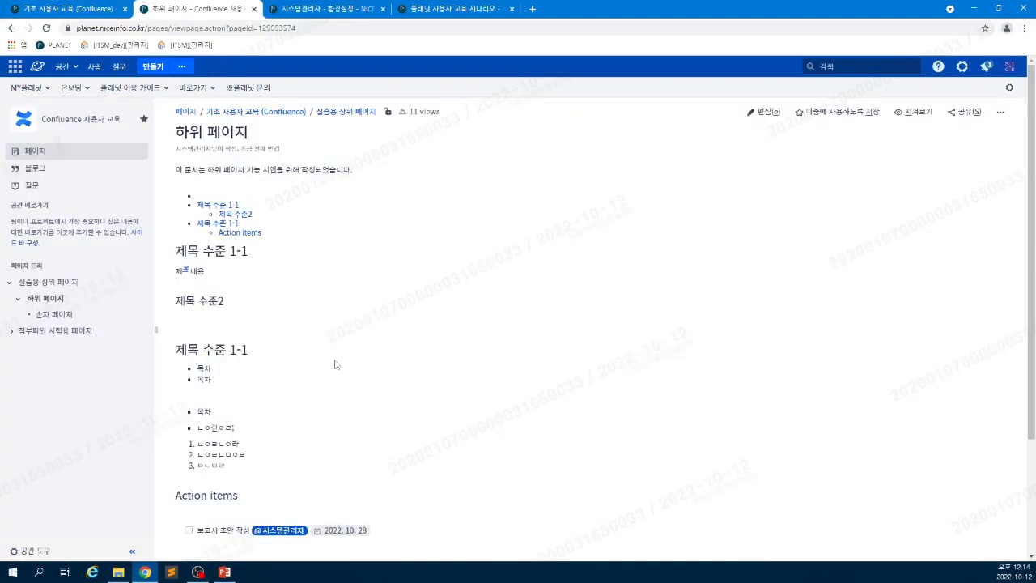
# - Tick the 보고서 초안 작성 task checkbox to mark it done
pyautogui.click(189, 530)
pyautogui.scroll(-2, 505, 452)
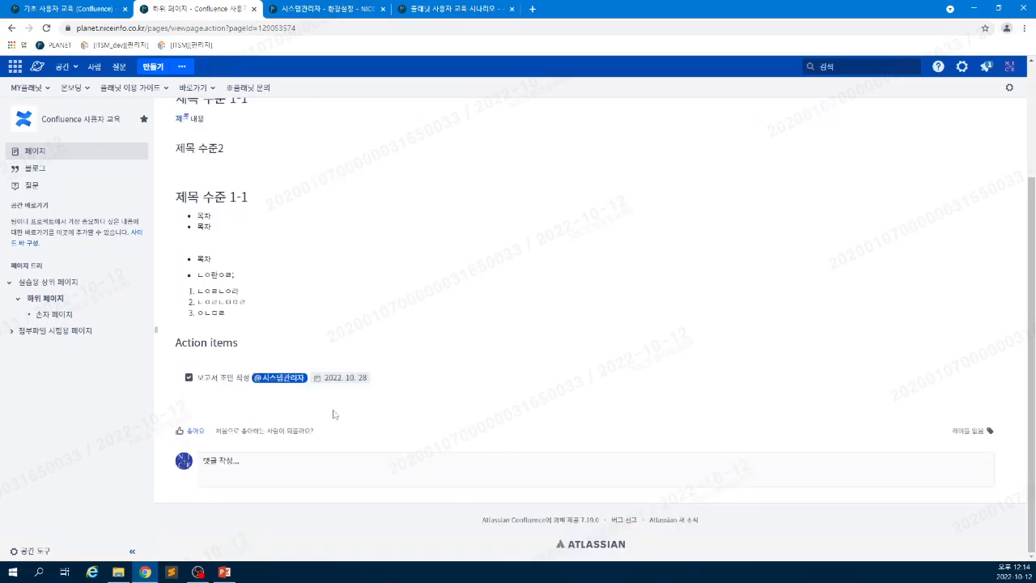
pyautogui.scroll(2, 581, 219)
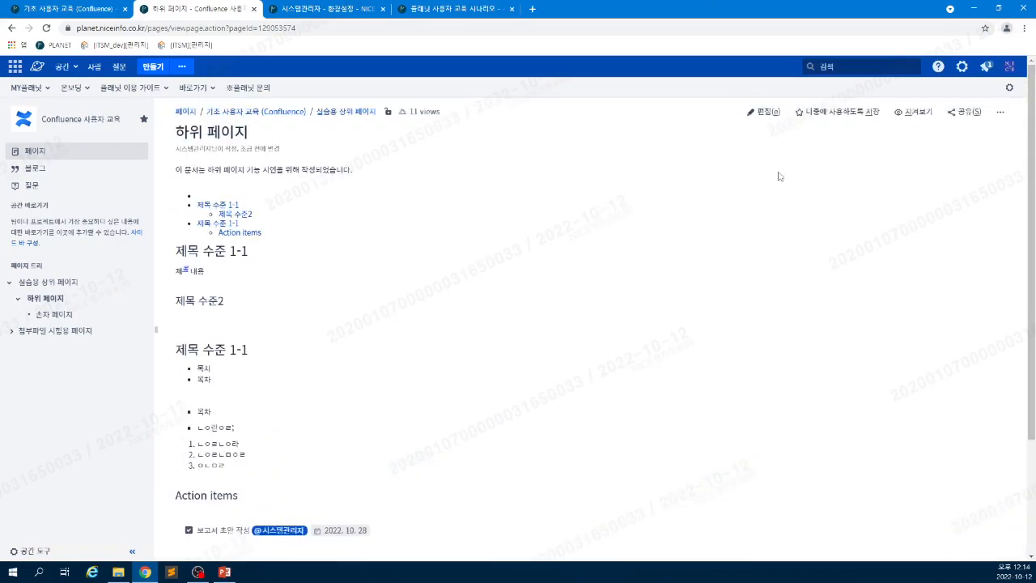
pyautogui.scroll(-1, 188, 461)
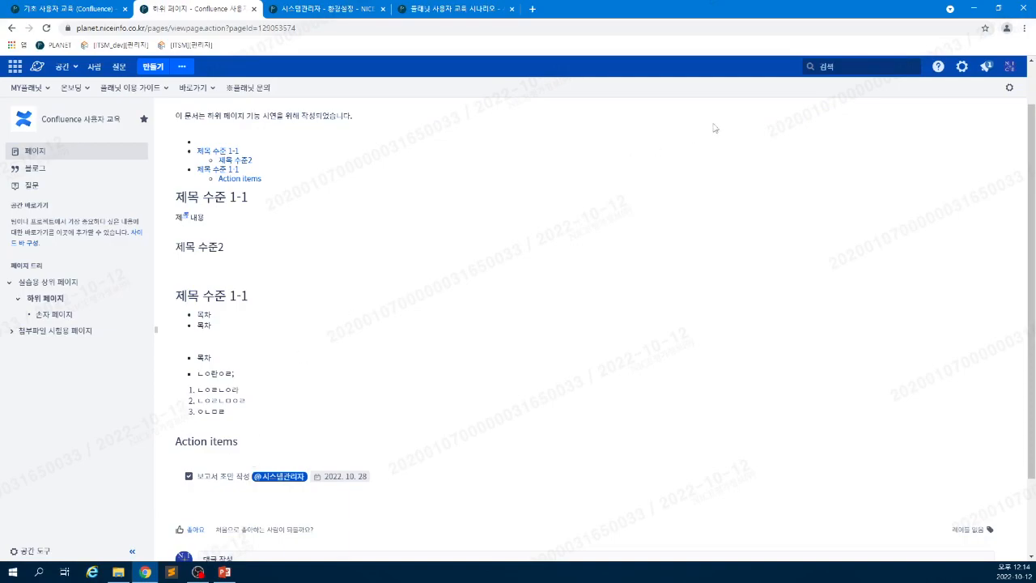
pyautogui.scroll(2, 840, 162)
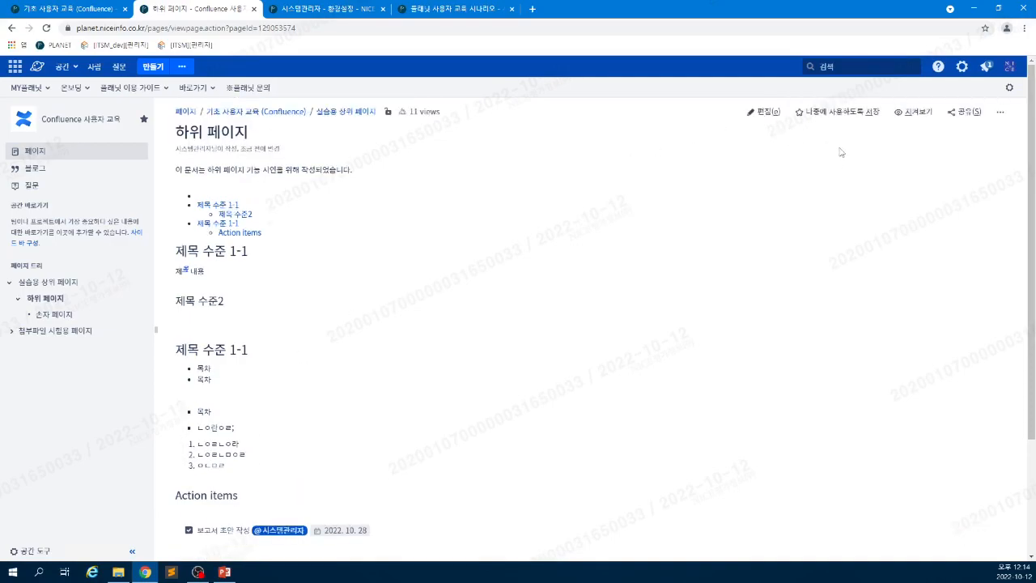
# - Open the 지켜보기 options and close them, leaving the page unwatched
pyautogui.click(913, 111)
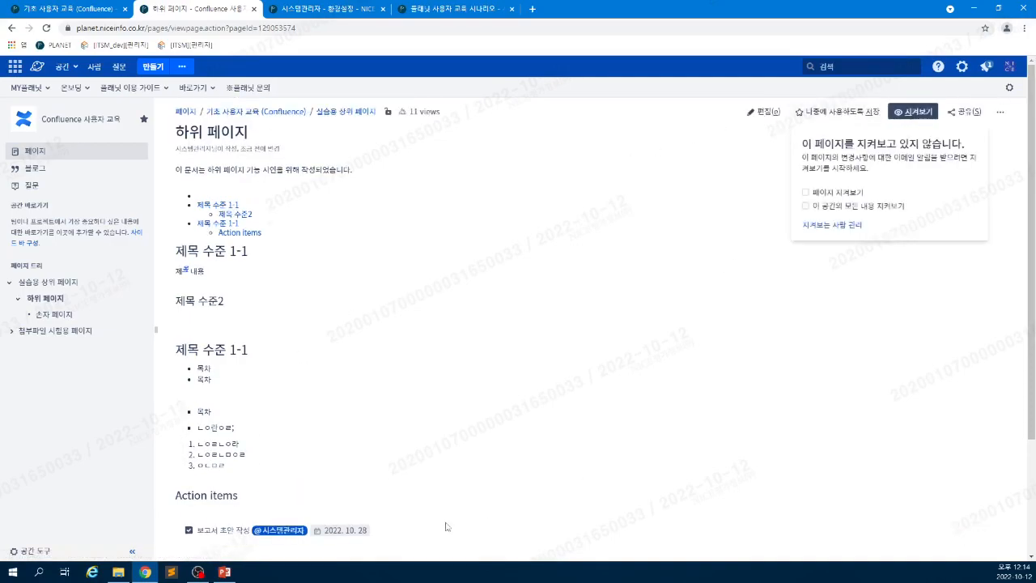
pyautogui.click(443, 449)
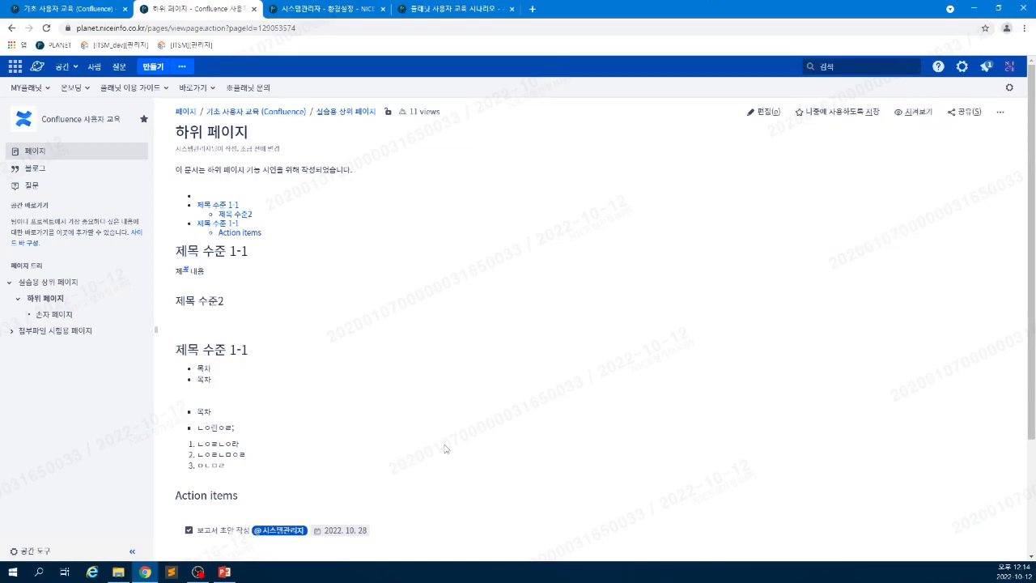
pyautogui.click(901, 115)
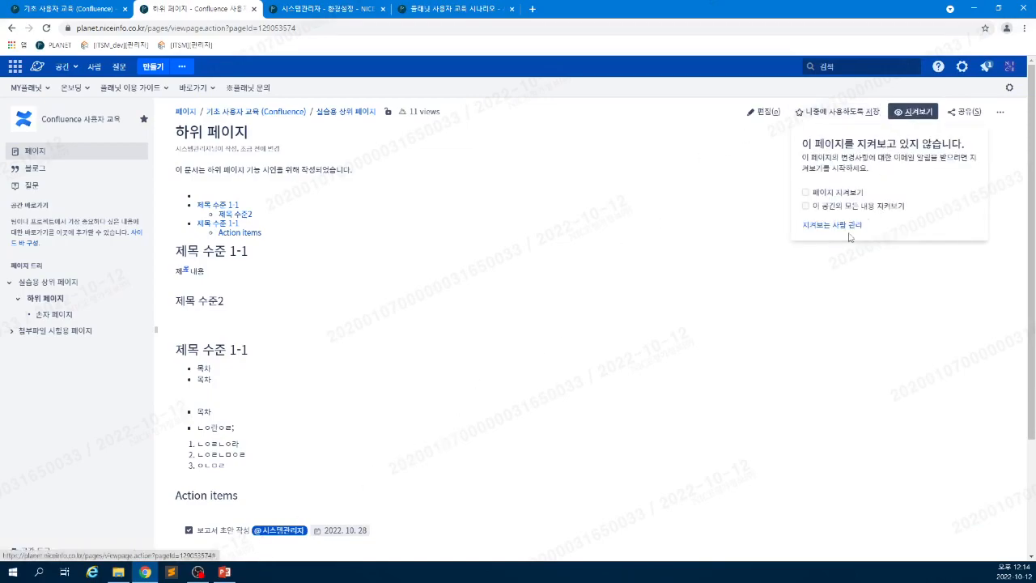
pyautogui.click(836, 184)
pyautogui.click(657, 314)
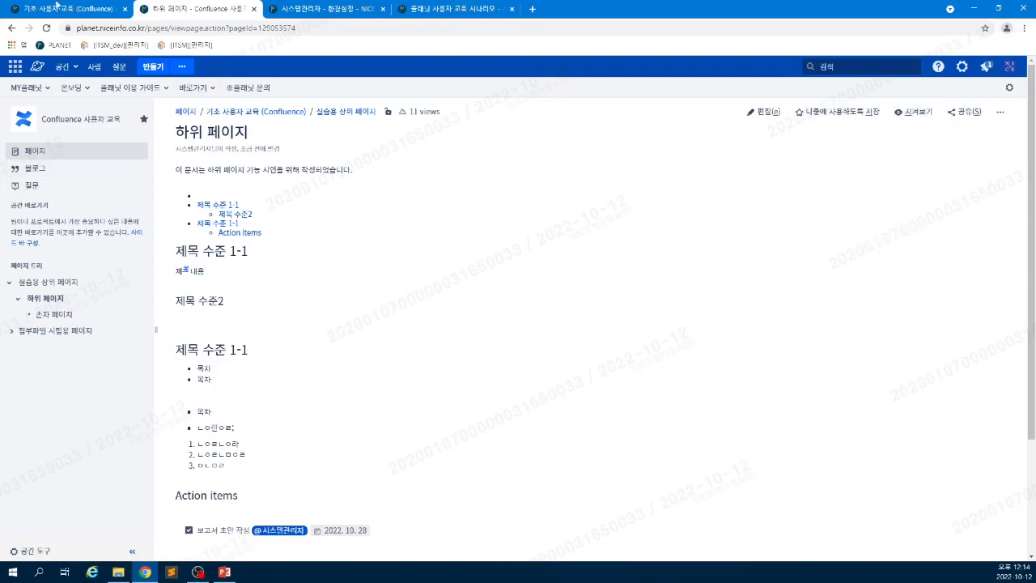
pyautogui.click(55, 6)
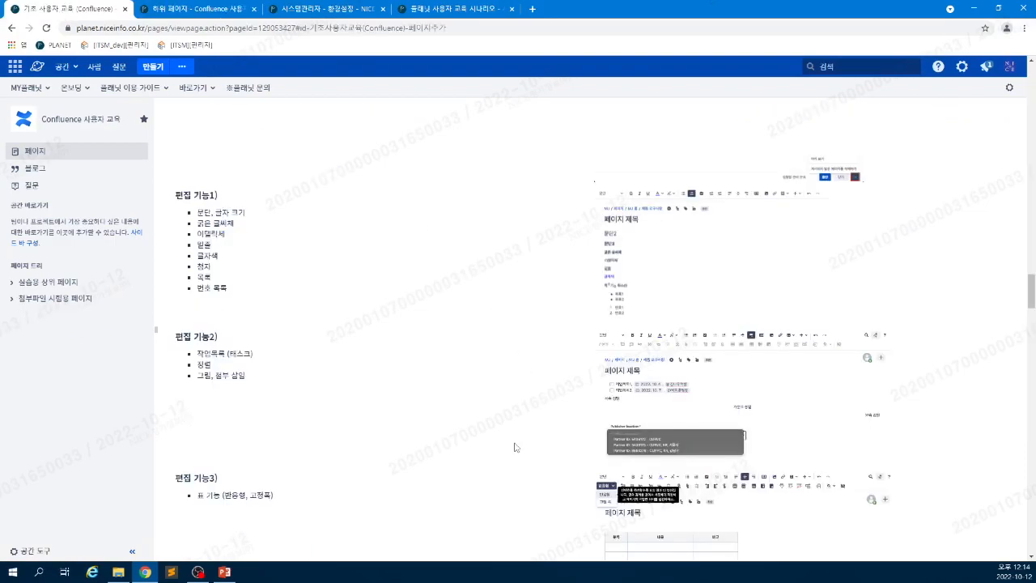
pyautogui.scroll(-1, 513, 443)
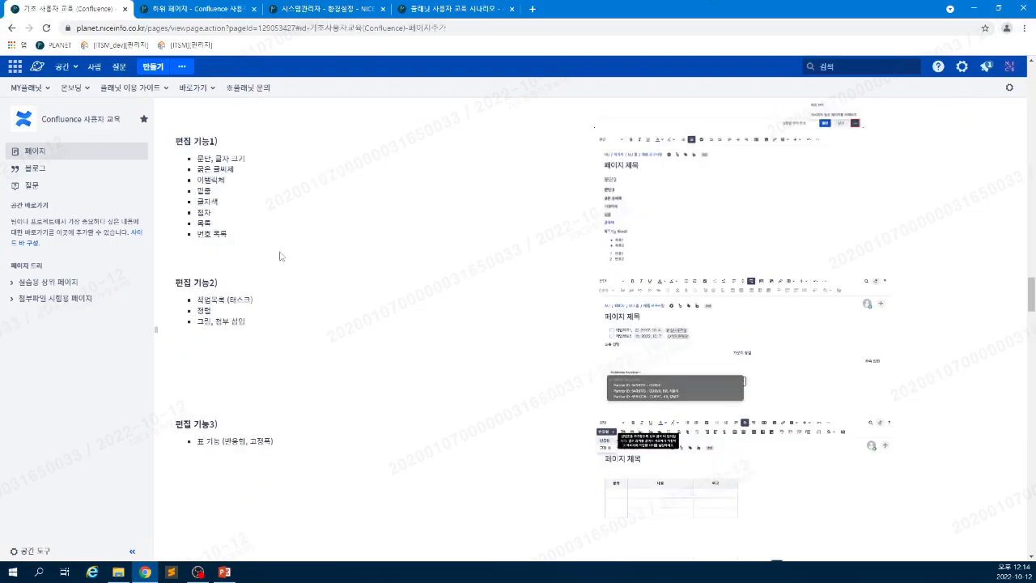
pyautogui.moveTo(220, 234); pyautogui.dragTo(204, 180)
pyautogui.click(371, 220)
pyautogui.click(241, 9)
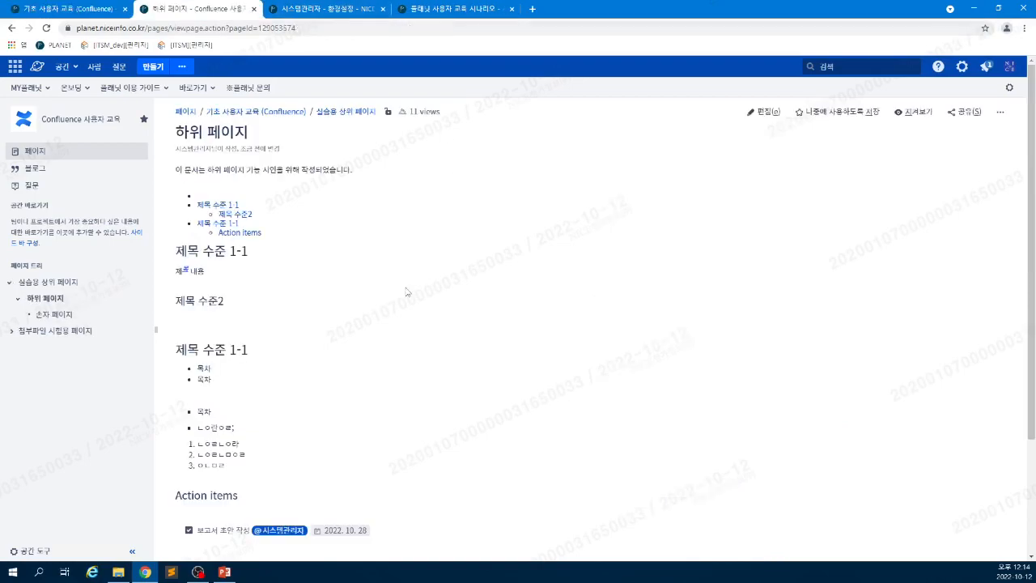
# - Edit 하위 페이지 and try centre/right alignment and indenting on the list items
pyautogui.click(763, 113)
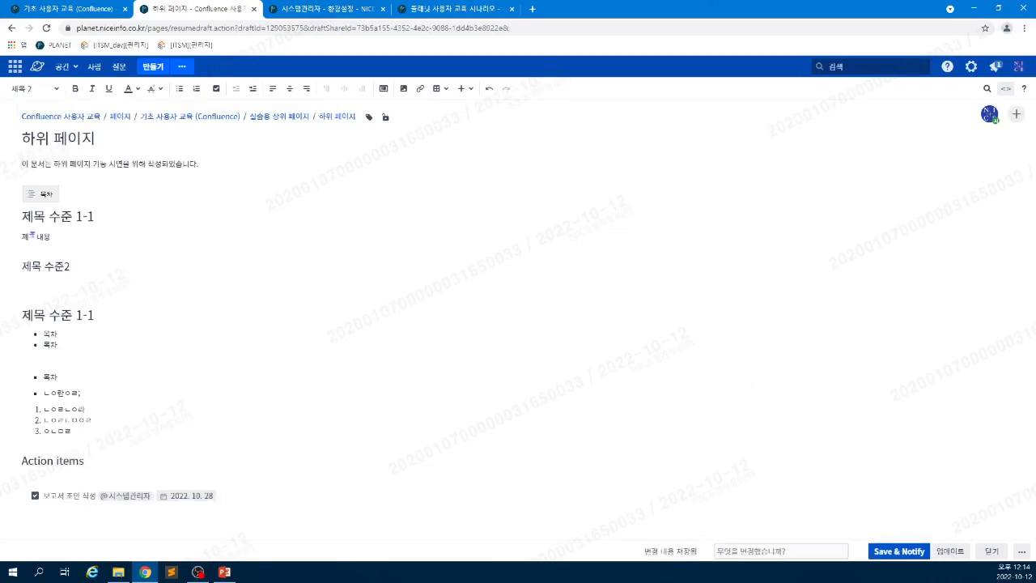
pyautogui.click(78, 420)
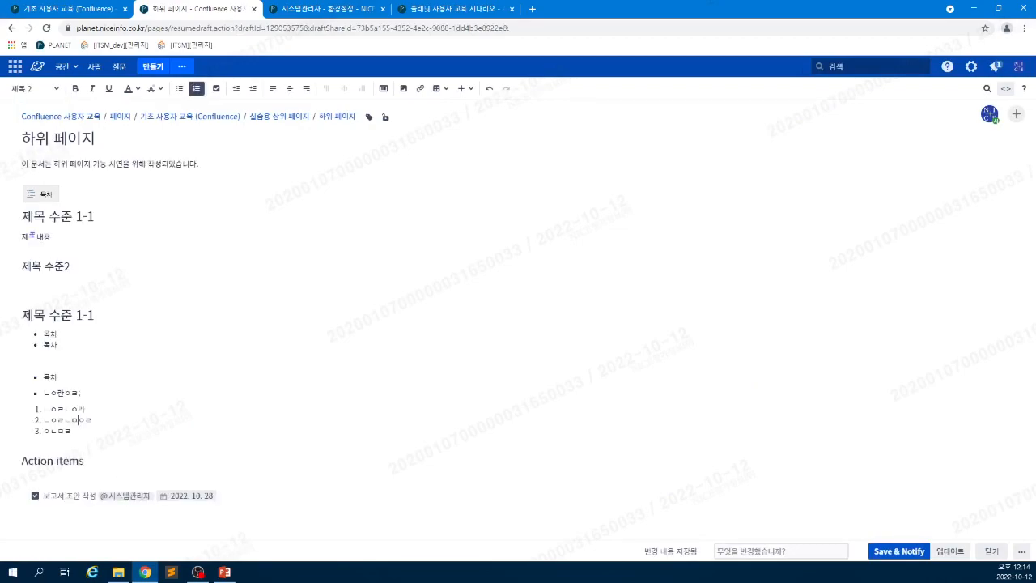
pyautogui.click(290, 89)
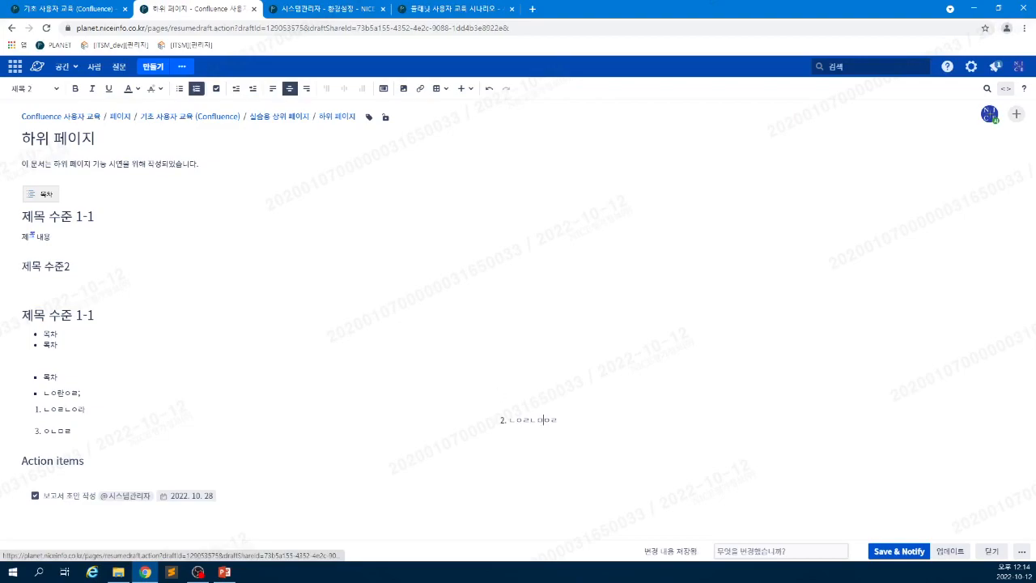
pyautogui.click(308, 89)
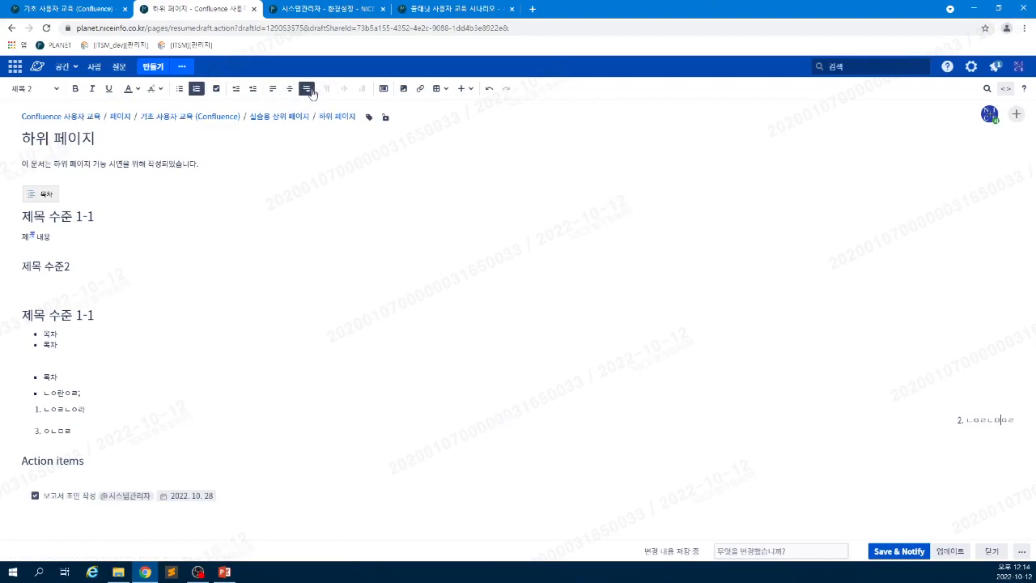
pyautogui.click(64, 393)
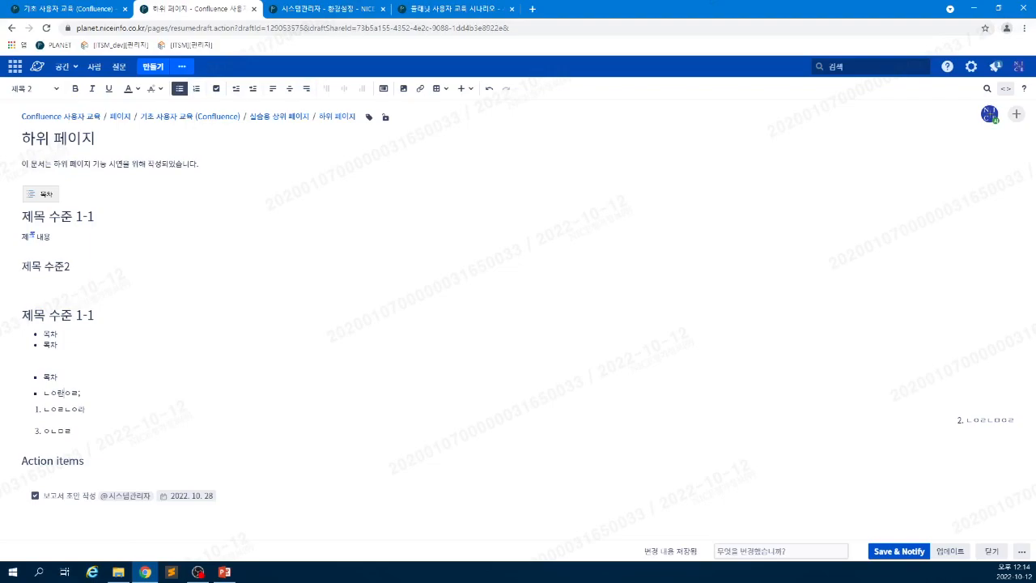
pyautogui.click(254, 89)
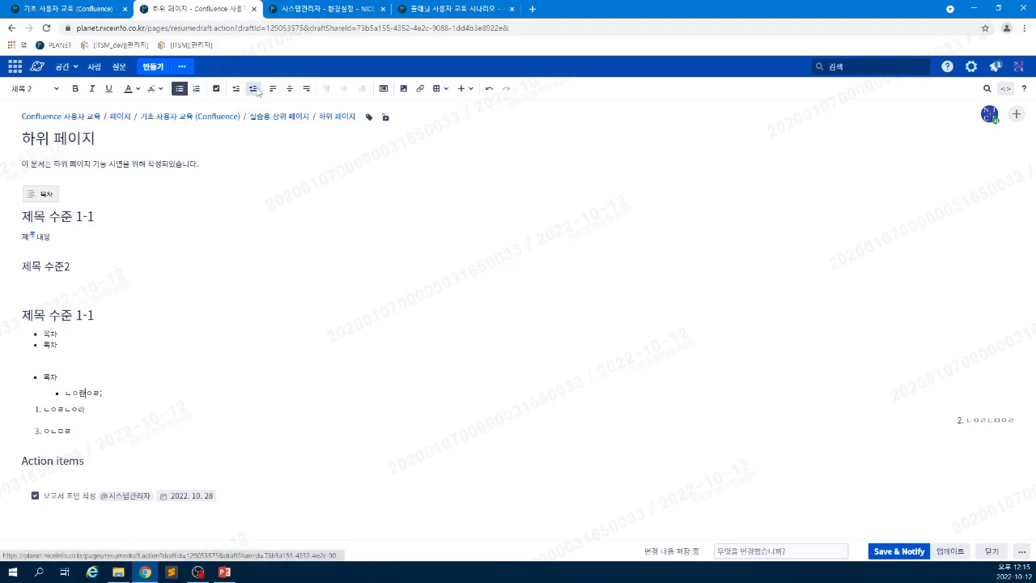
pyautogui.click(255, 89)
pyautogui.click(255, 89)
pyautogui.click(255, 89)
pyautogui.click(255, 89)
pyautogui.click(96, 314)
# - Consult the 기초 사용자 교육 reference page, then return to the editor
pyautogui.click(91, 11)
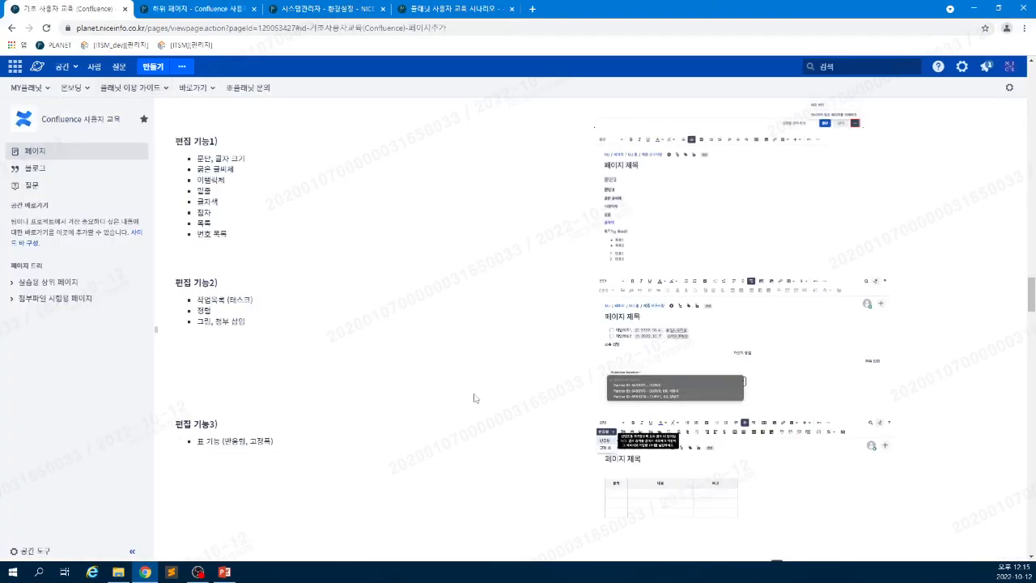
pyautogui.scroll(-2, 453, 441)
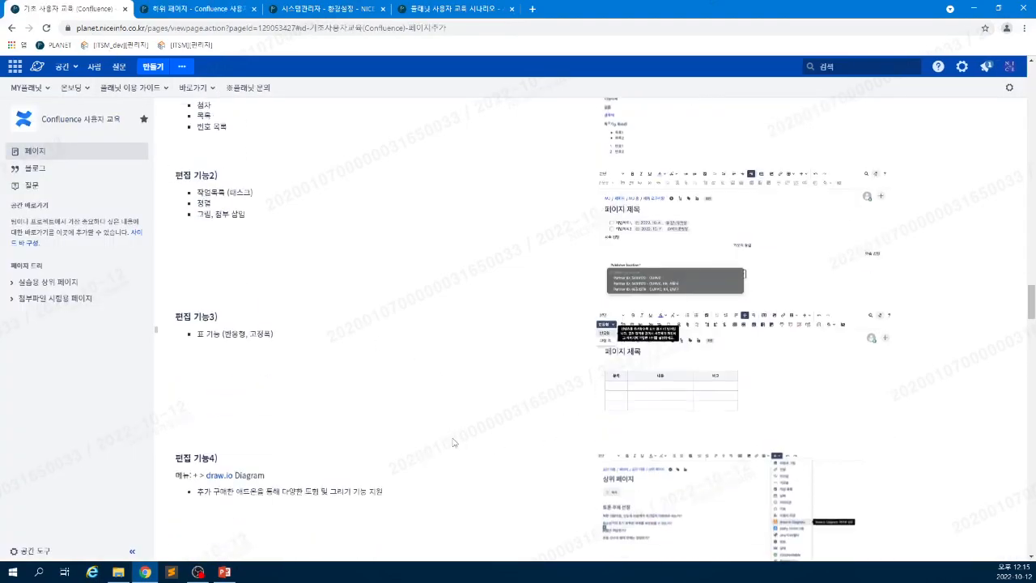
pyautogui.scroll(-1, 459, 444)
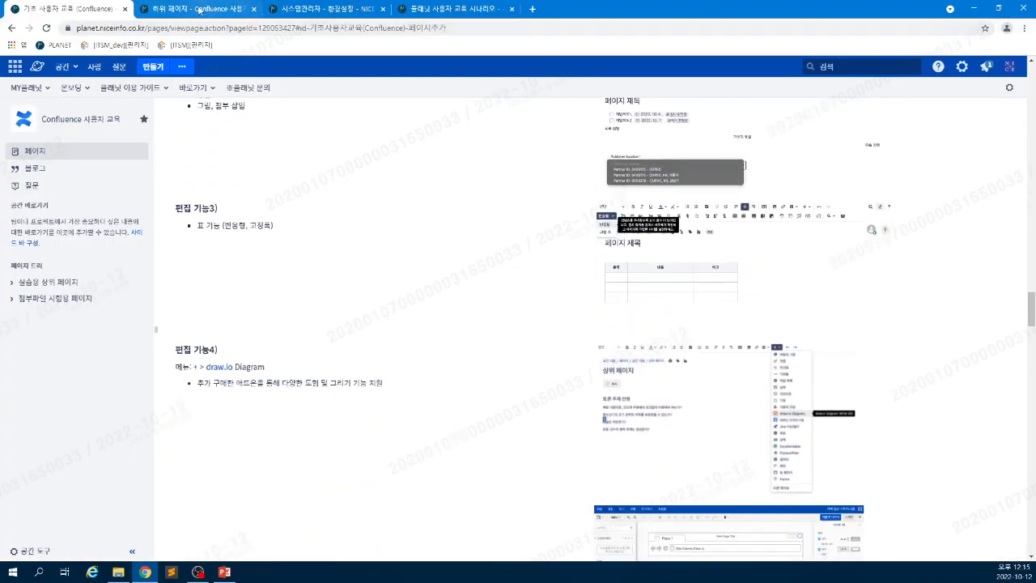
pyautogui.click(199, 9)
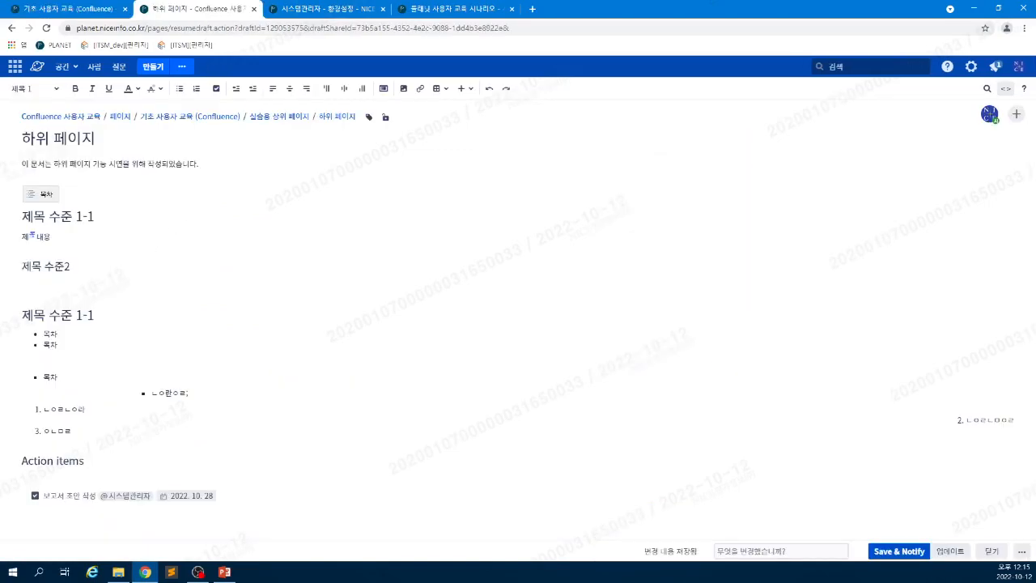
# - Delete the extra bullet and numbered list items, leaving the two 목차 bullets
pyautogui.click(218, 495)
pyautogui.press('Return')
pyautogui.press('Return')
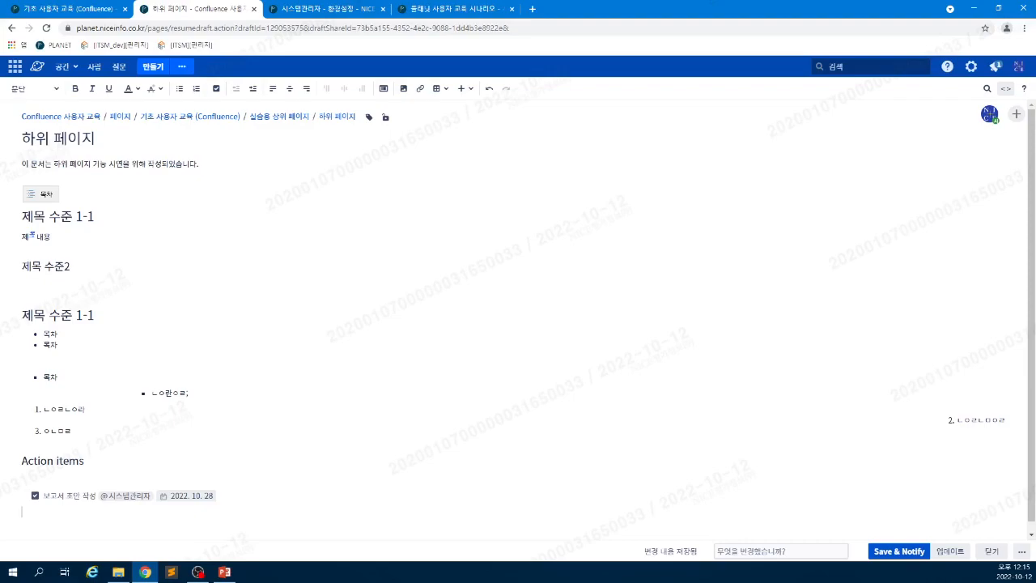
pyautogui.moveTo(43, 377); pyautogui.dragTo(74, 432)
pyautogui.press('BackSpace')
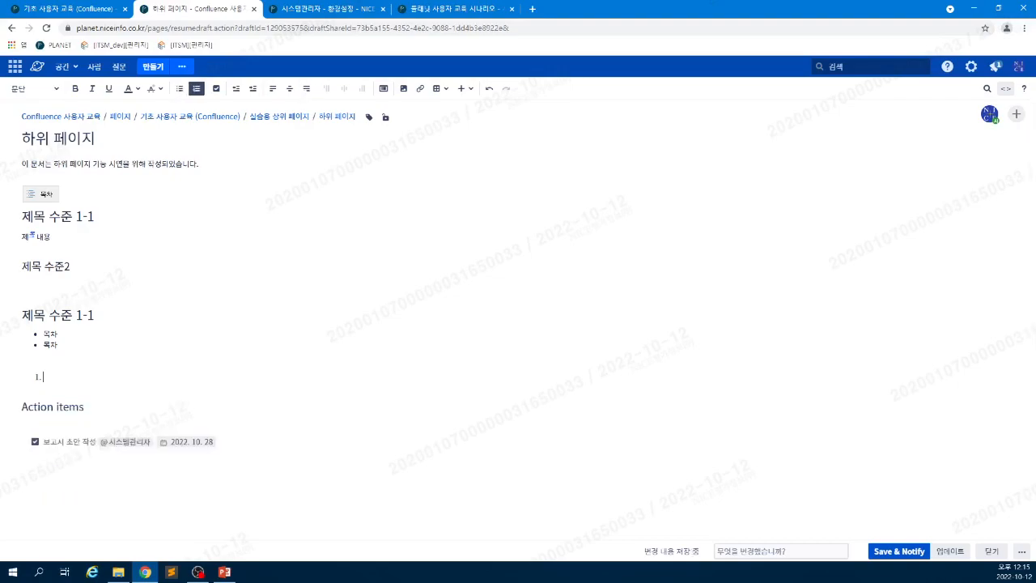
pyautogui.press('BackSpace')
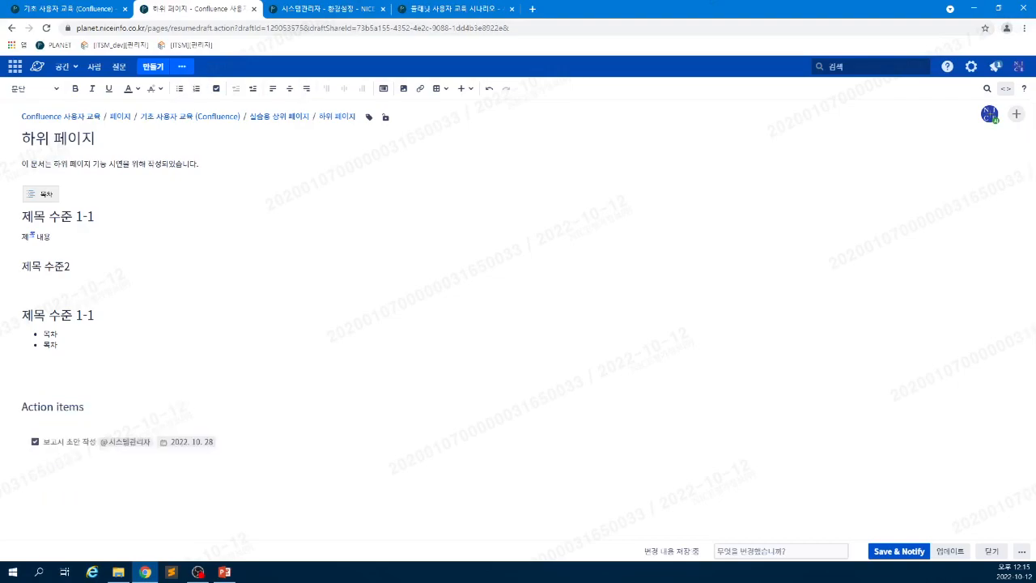
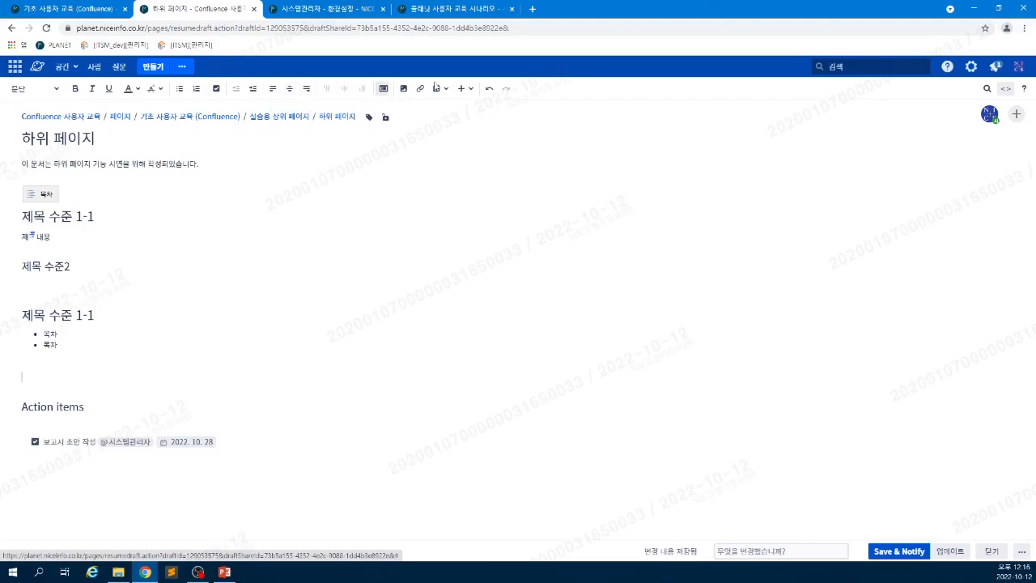
# - Insert a 3-column, 4-row table below the bulleted list and drag it wider to the right
pyautogui.click(438, 89)
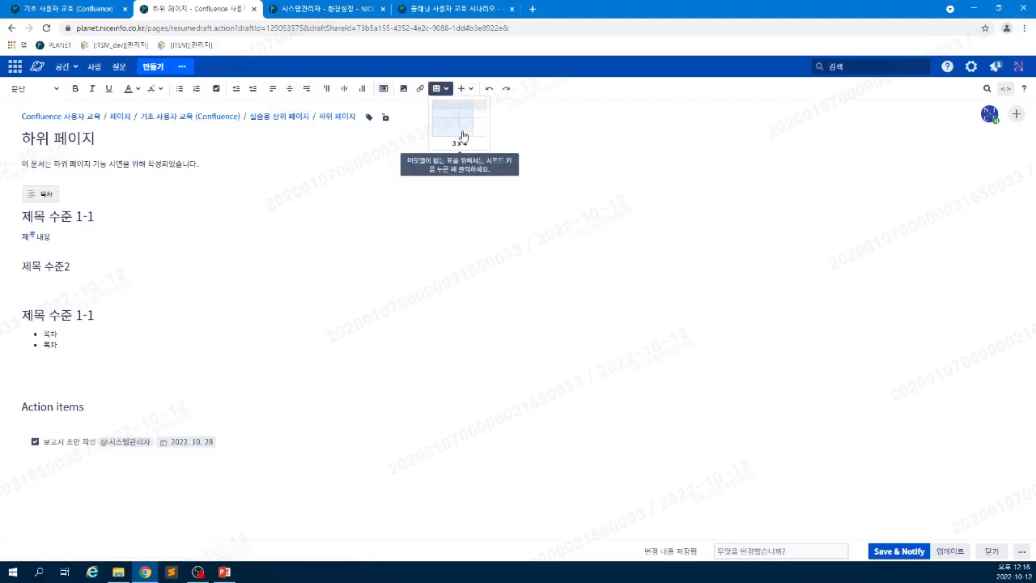
pyautogui.click(462, 136)
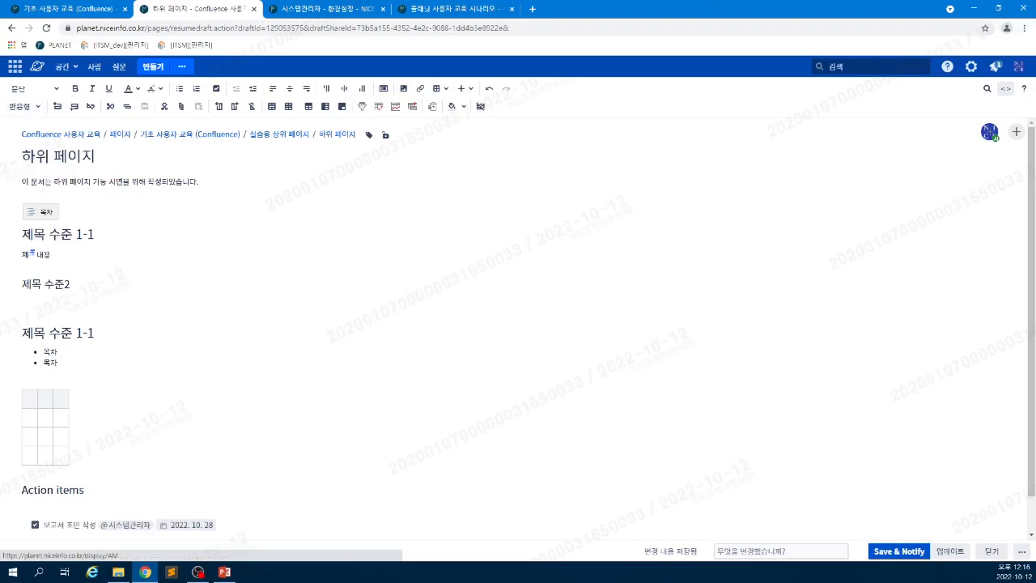
pyautogui.click(24, 107)
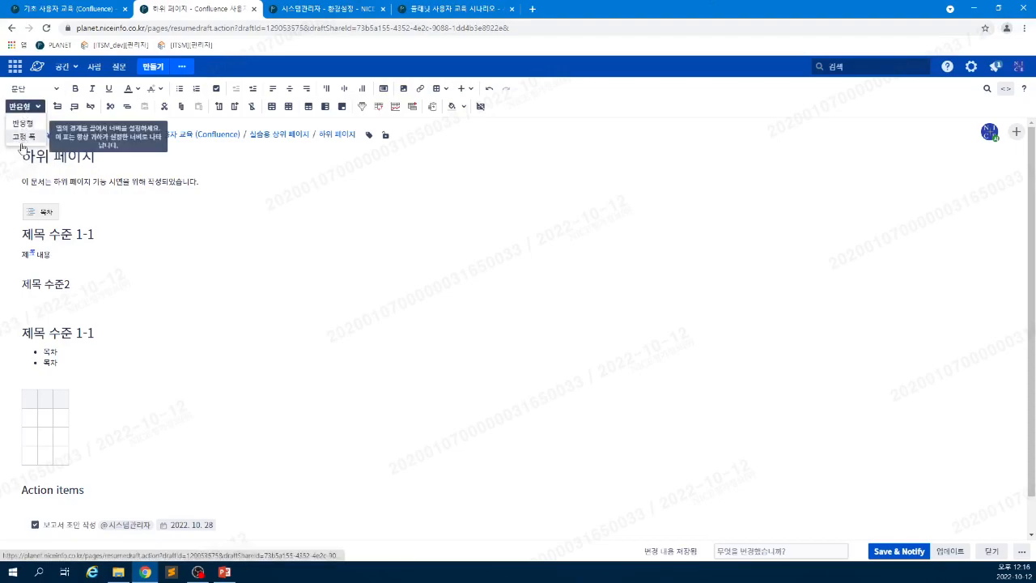
pyautogui.click(47, 411)
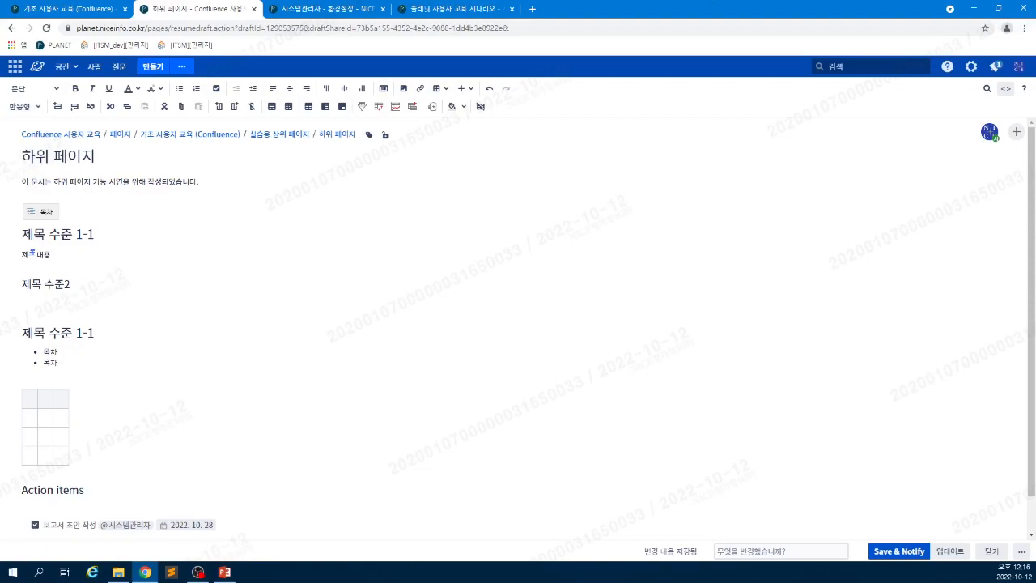
pyautogui.moveTo(69, 405); pyautogui.dragTo(328, 405)
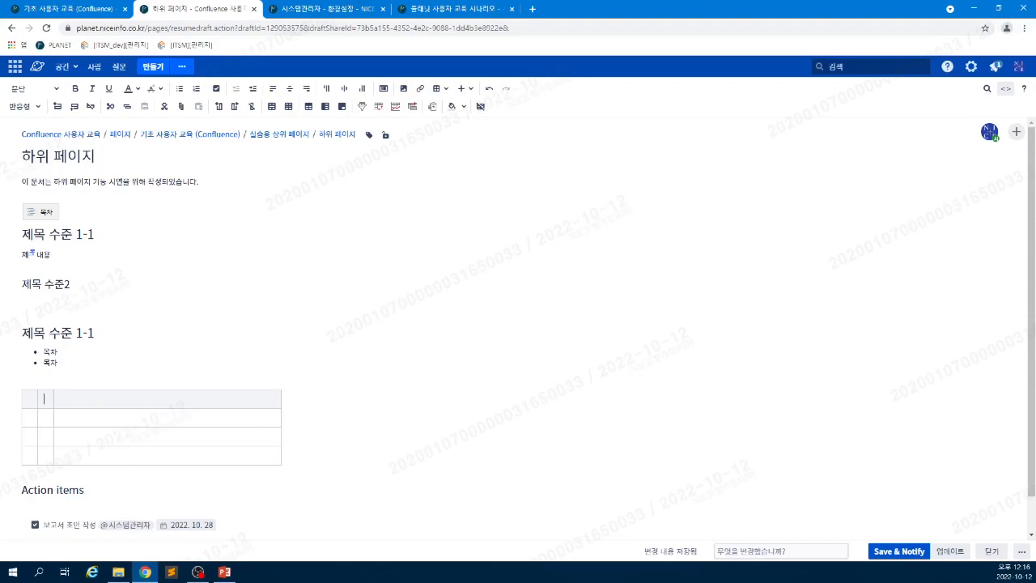
# - Fill the first header cell with a long test string and preview the draft
pyautogui.write('ghgggggggggg')
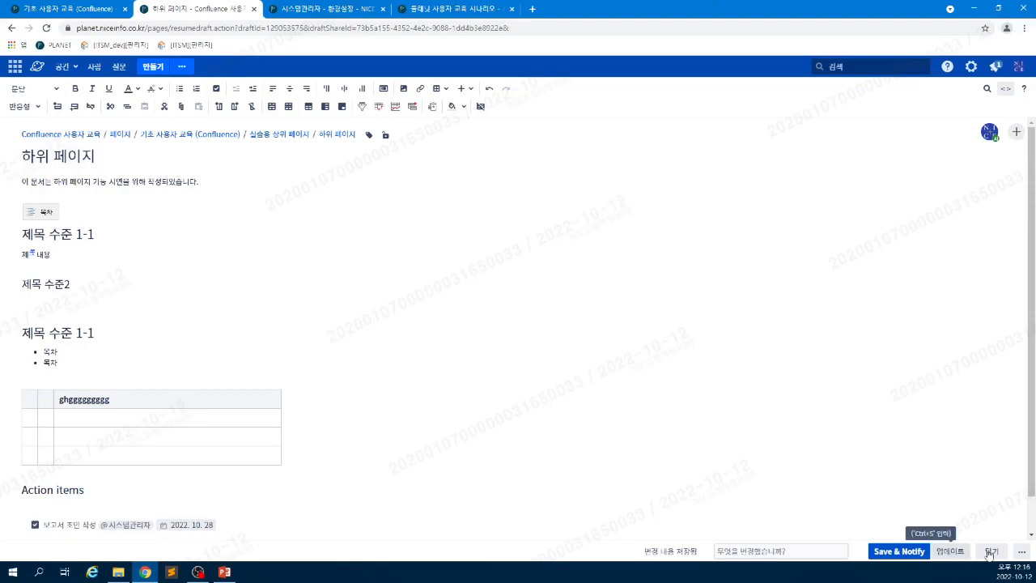
pyautogui.write('ddddddddddddddddddddddd')
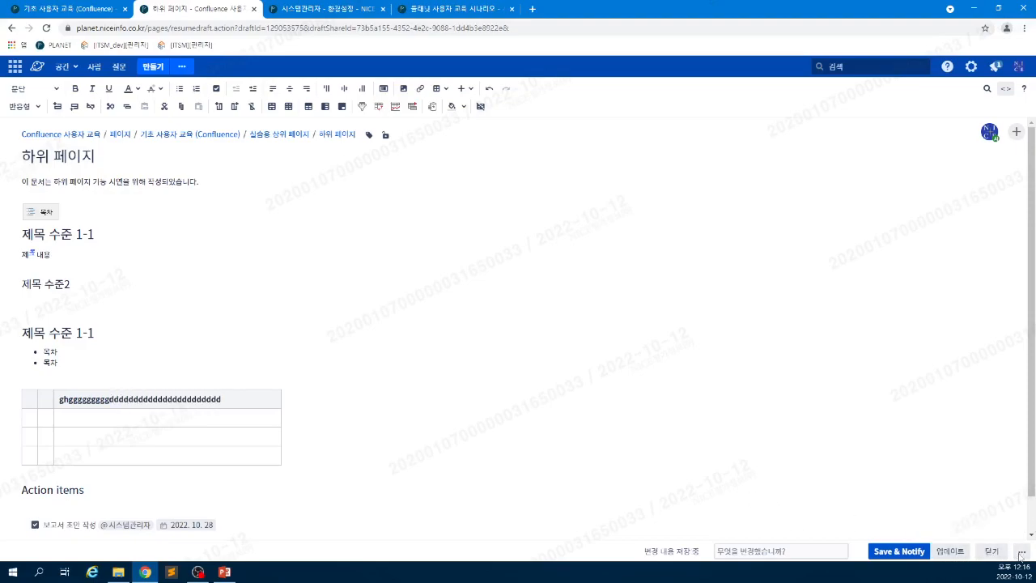
pyautogui.click(1021, 554)
pyautogui.click(949, 494)
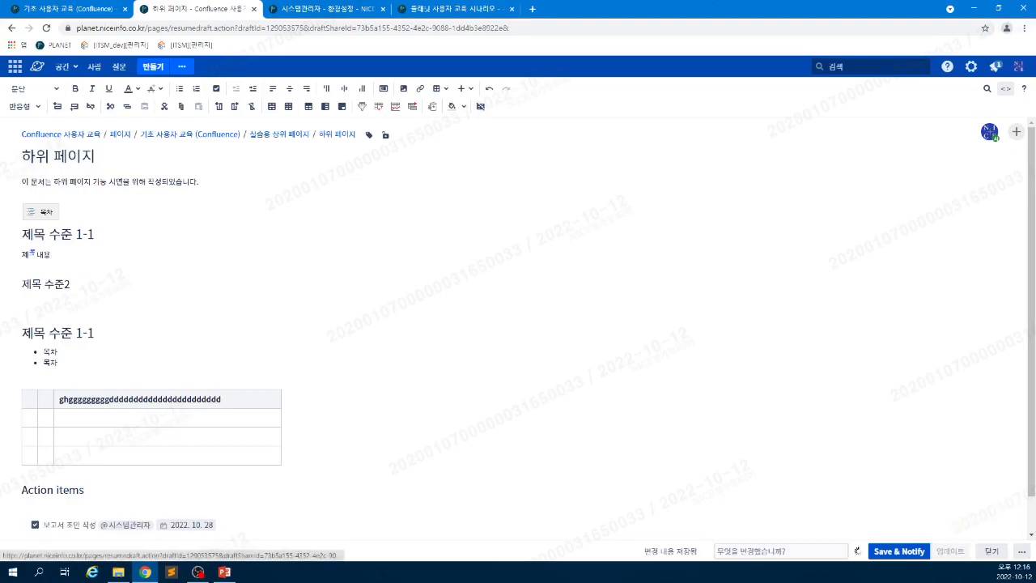
# - Check the preview in a narrowed browser window, then maximize the browser again
pyautogui.click(999, 10)
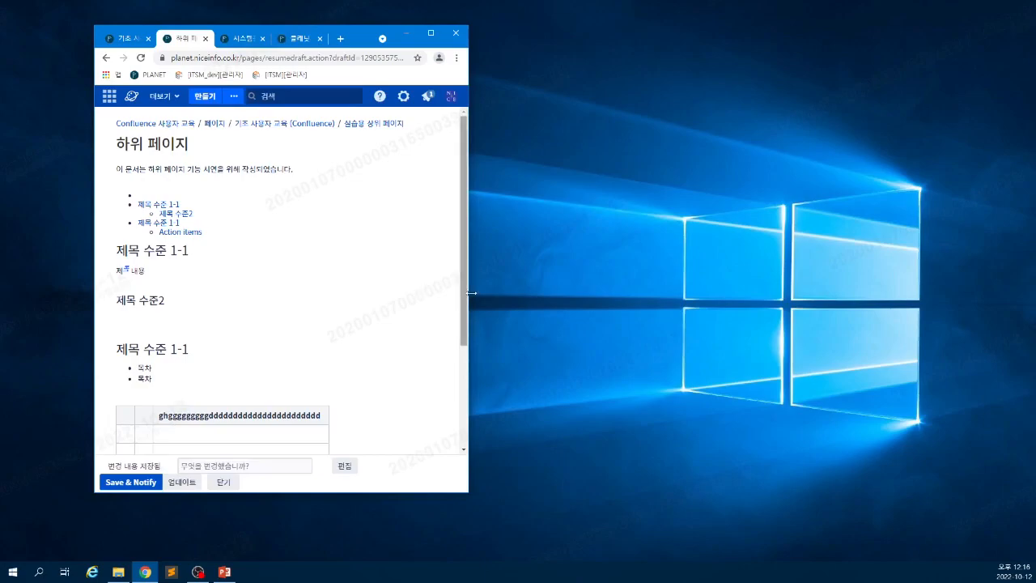
pyautogui.moveTo(468, 280); pyautogui.dragTo(364, 280)
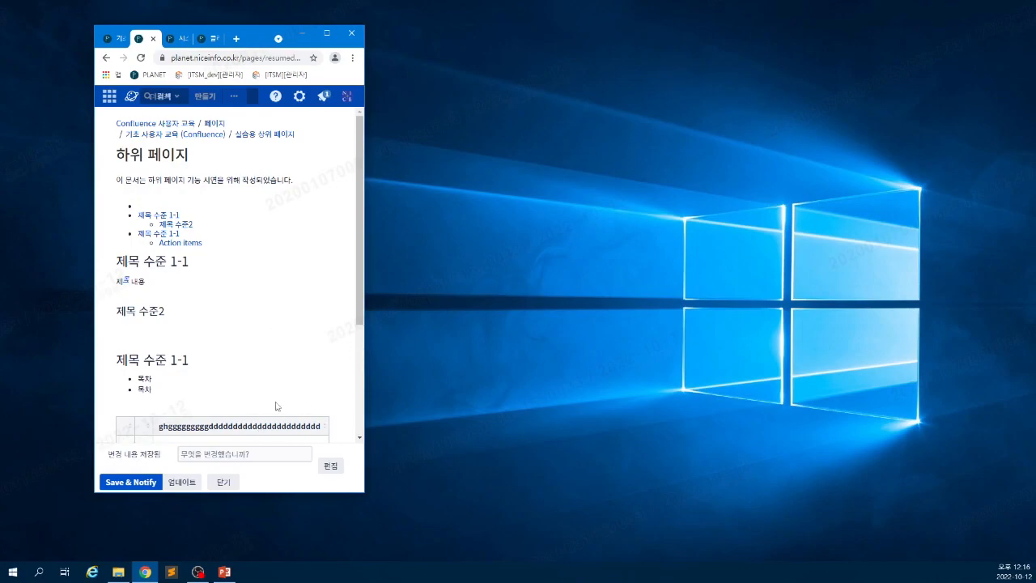
pyautogui.scroll(-2, 307, 425)
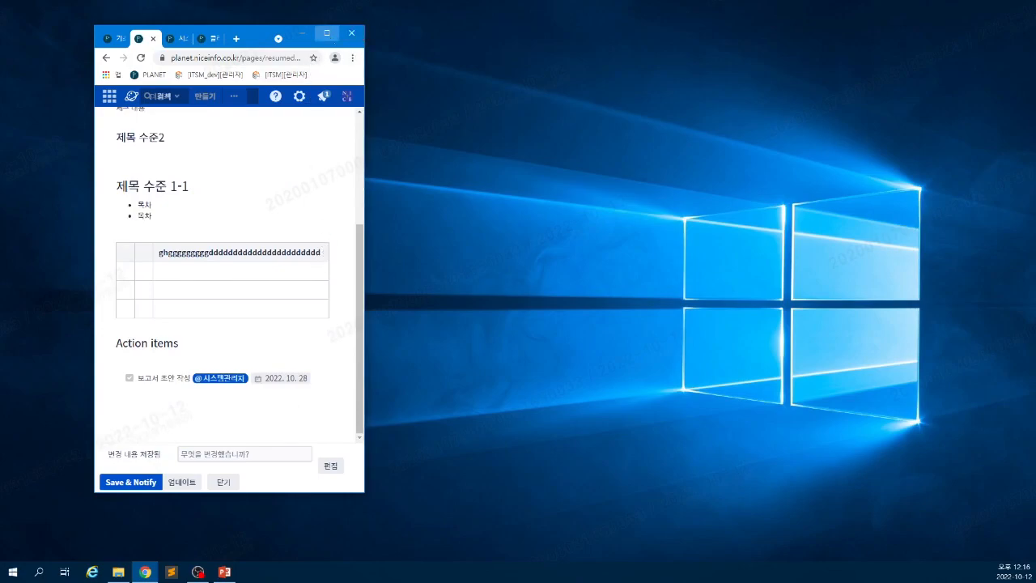
pyautogui.click(327, 33)
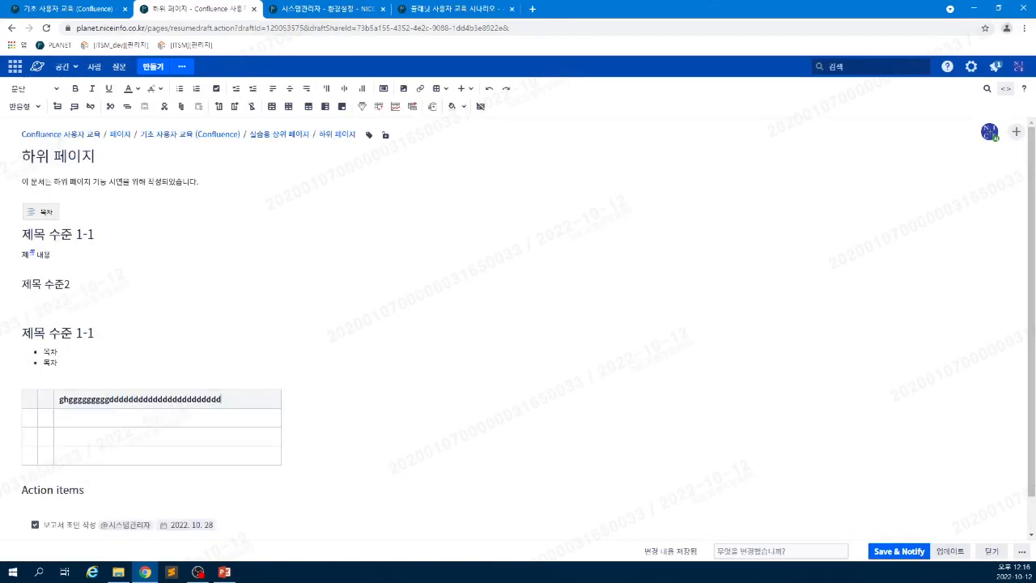
# - Preview the draft again in a half-width browser window, with the header text wrapping onto two lines
pyautogui.click(125, 399)
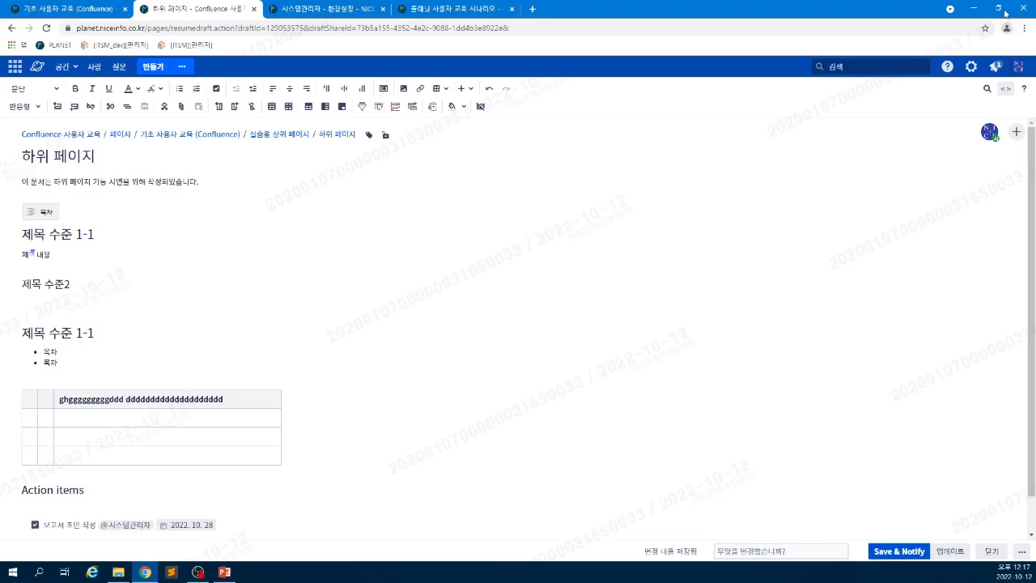
pyautogui.click(1021, 551)
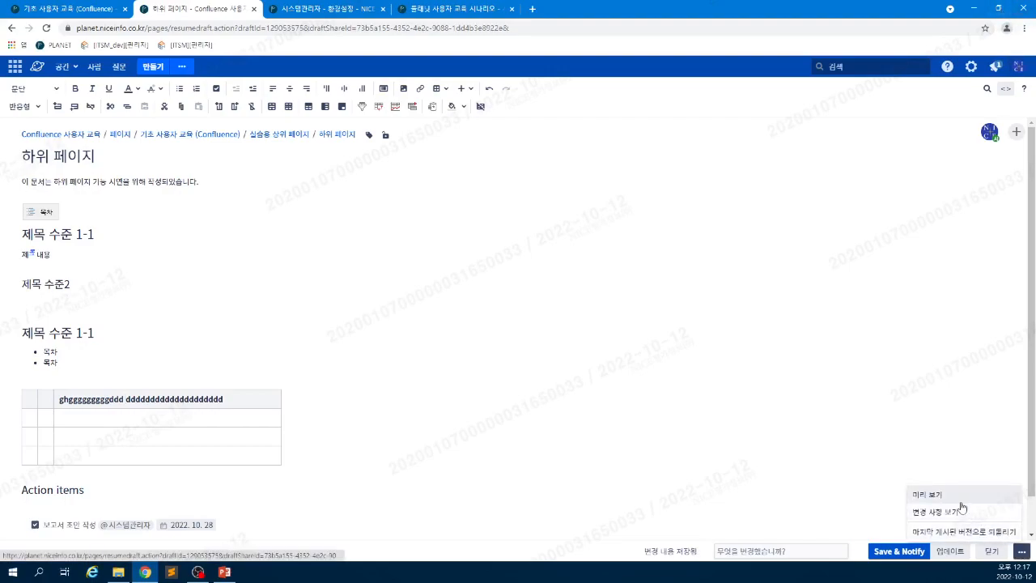
pyautogui.click(931, 494)
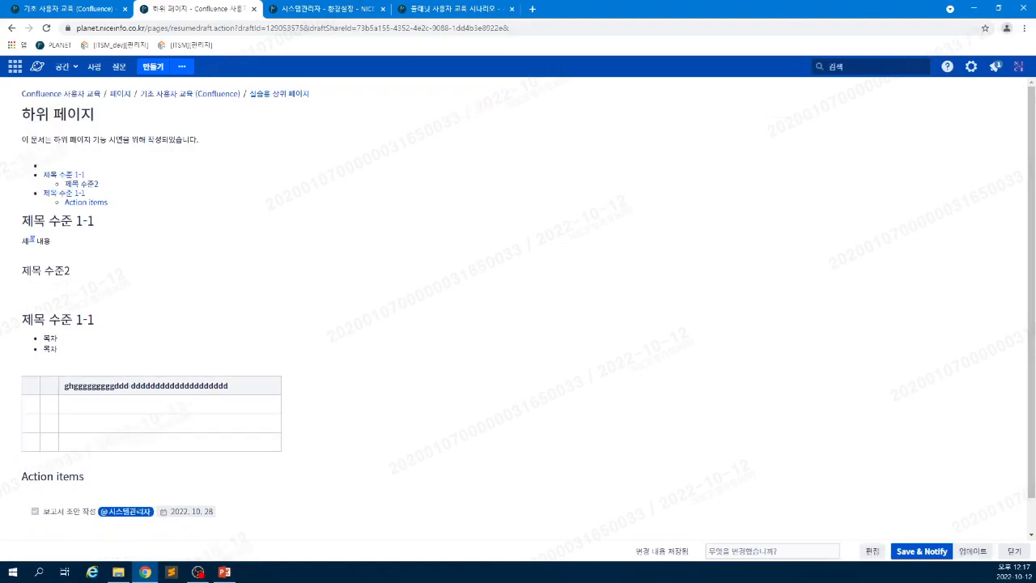
pyautogui.click(999, 9)
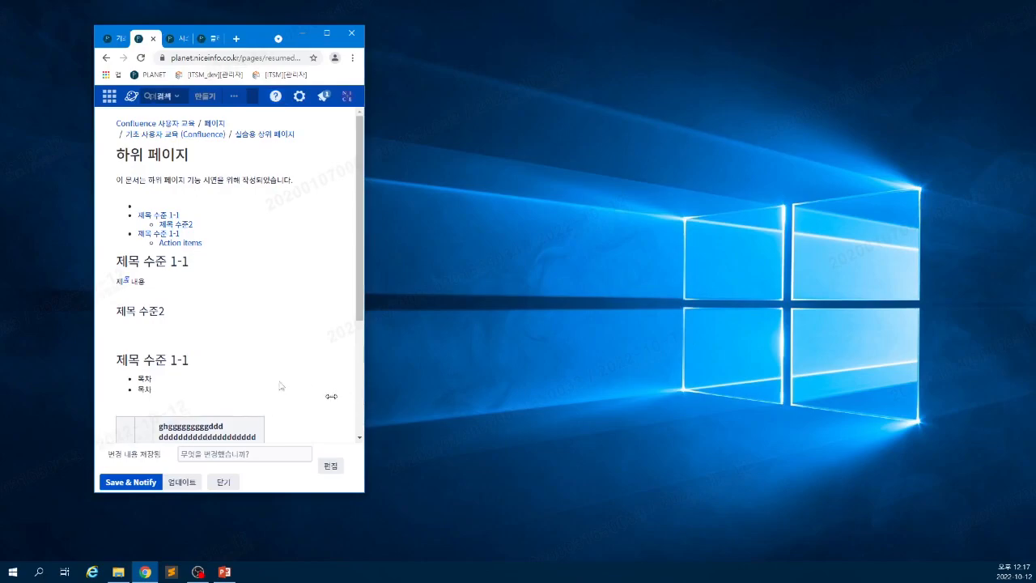
pyautogui.scroll(-2, 235, 401)
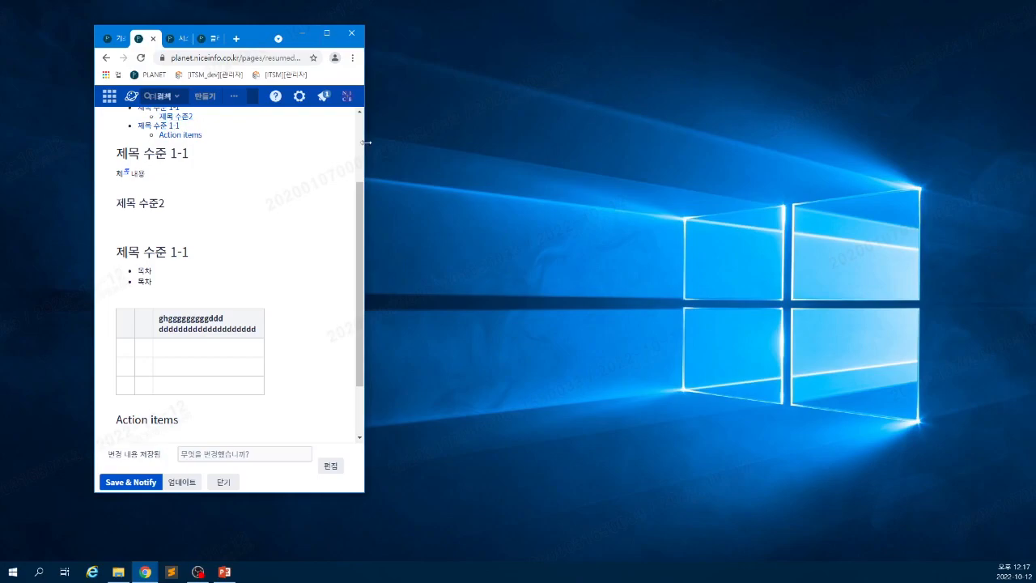
pyautogui.moveTo(365, 143); pyautogui.dragTo(493, 143)
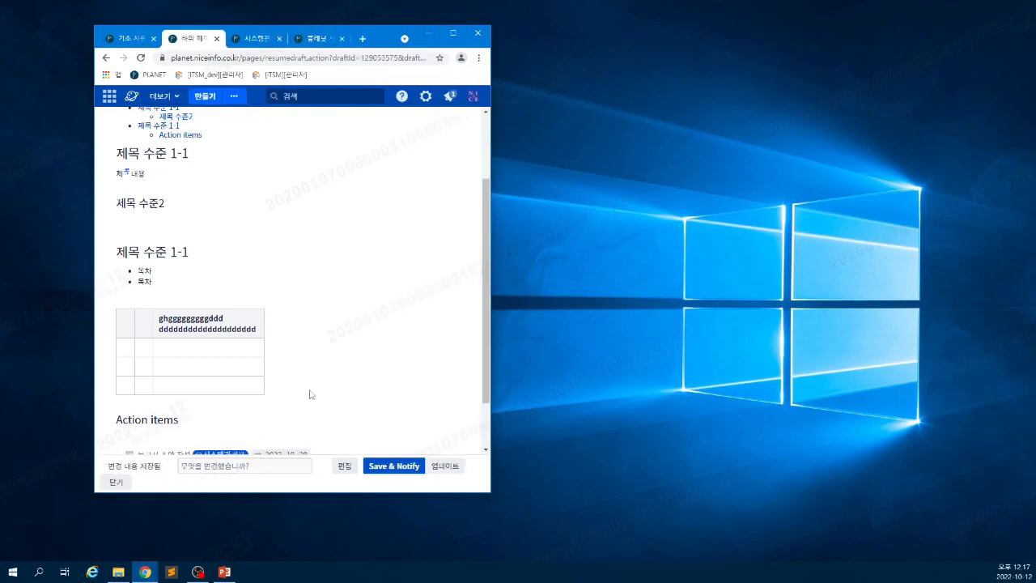
# - Set the table to 고정 폭 (fixed width) and widen the header column
pyautogui.click(342, 466)
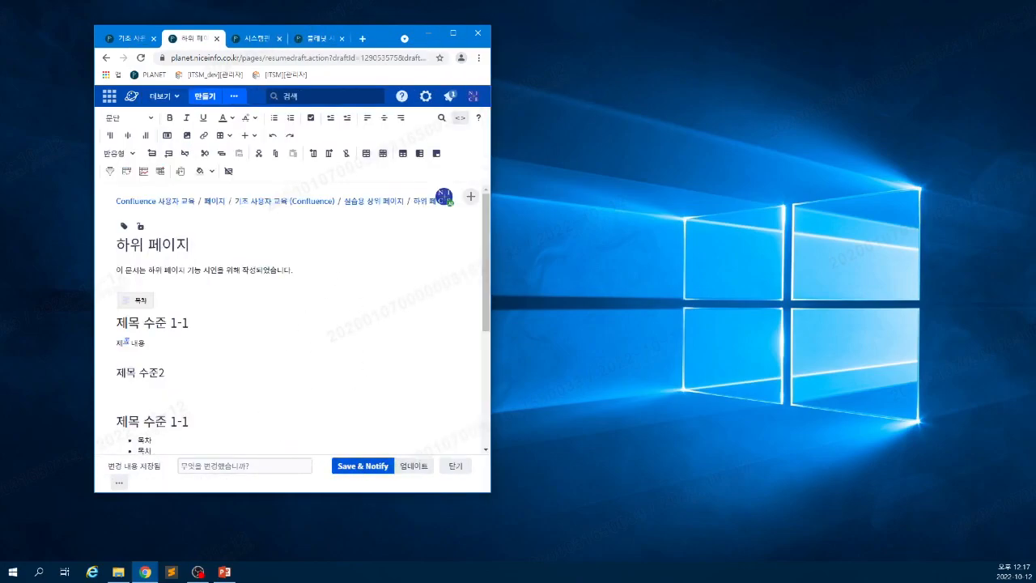
pyautogui.scroll(-3, 291, 324)
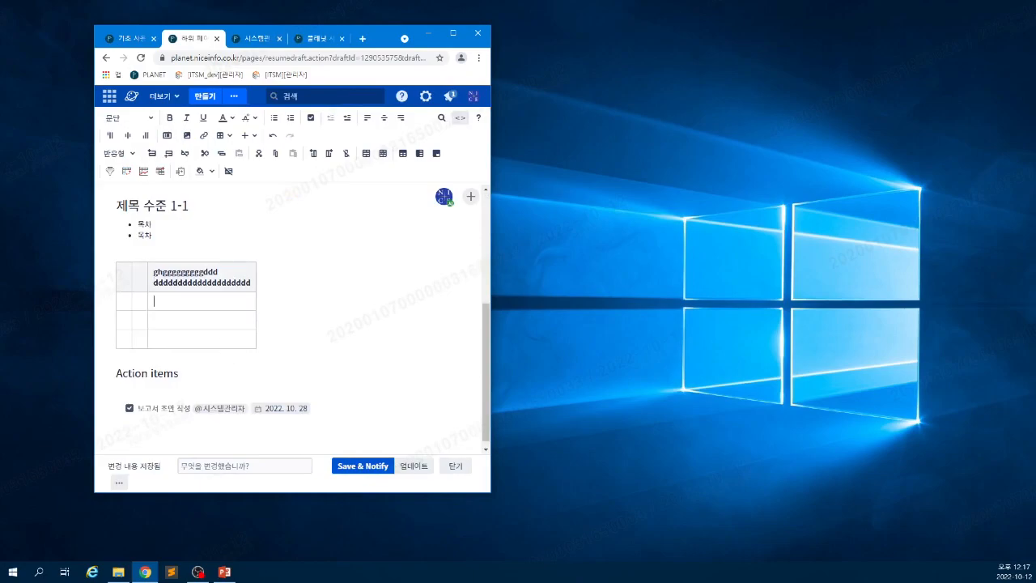
pyautogui.click(120, 154)
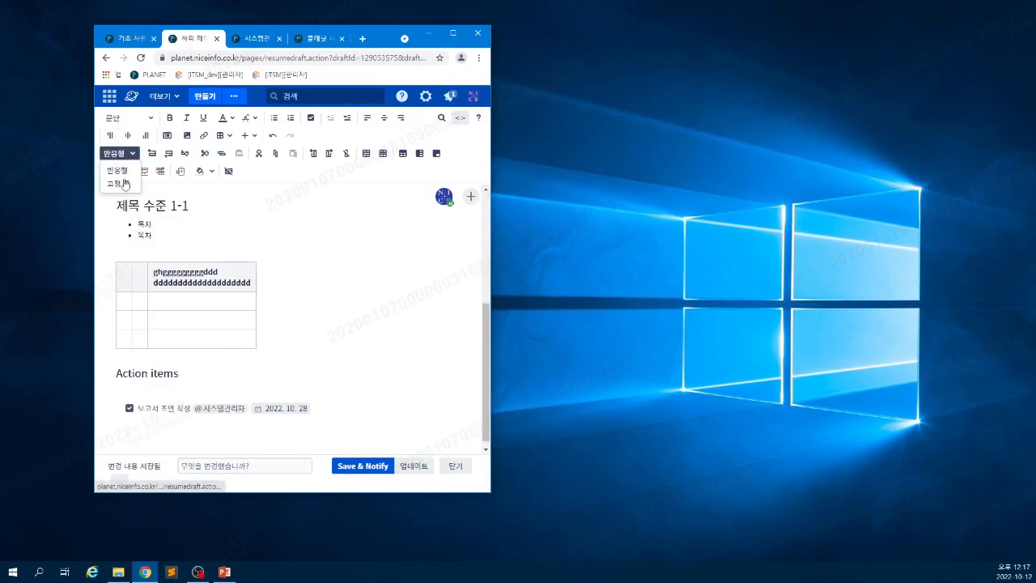
pyautogui.click(118, 183)
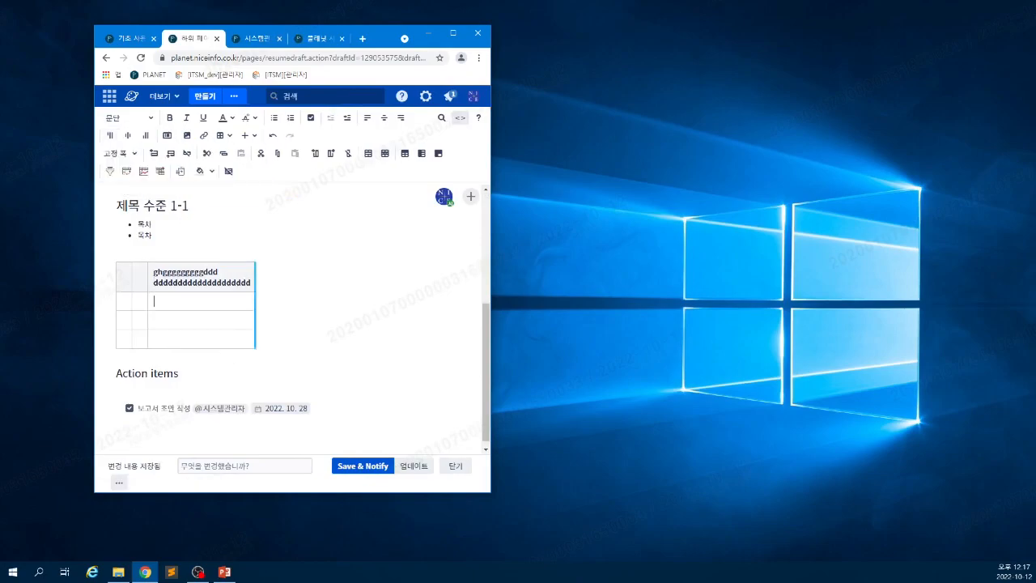
pyautogui.moveTo(436, 295); pyautogui.dragTo(433, 295)
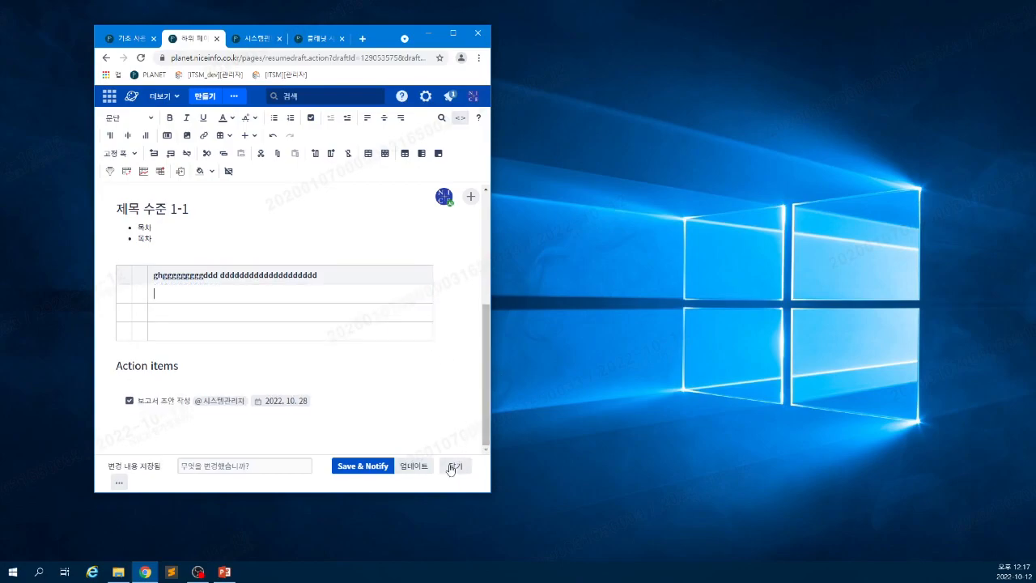
# - Preview in a narrower window to confirm the table scrolls sideways instead of wrapping
pyautogui.click(119, 482)
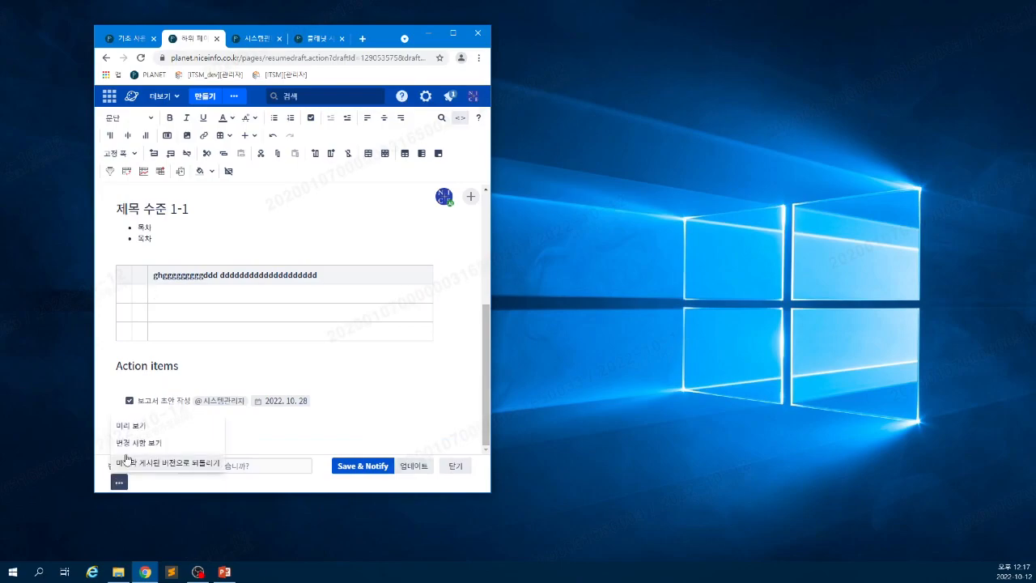
pyautogui.click(133, 427)
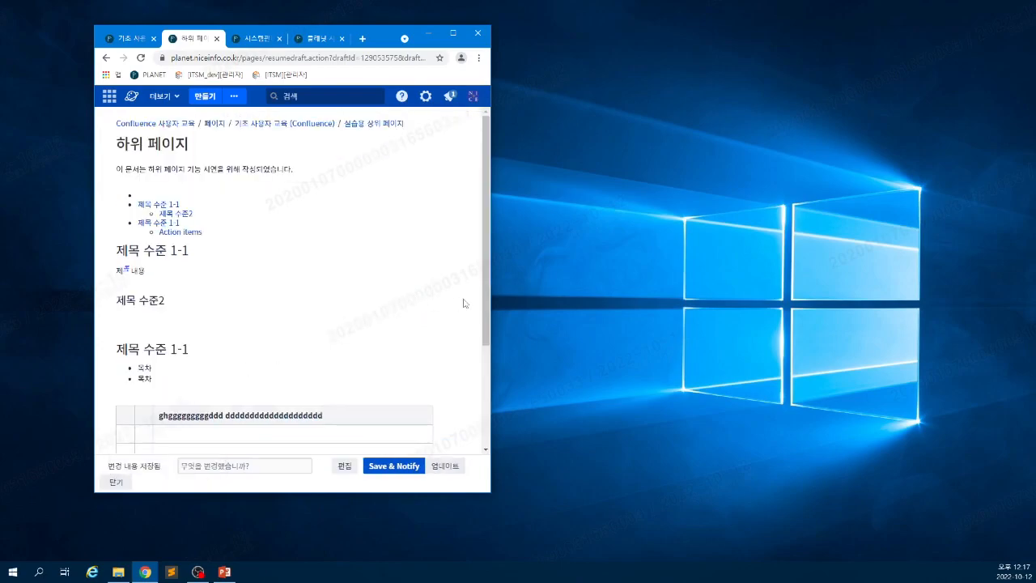
pyautogui.moveTo(491, 296); pyautogui.dragTo(364, 297)
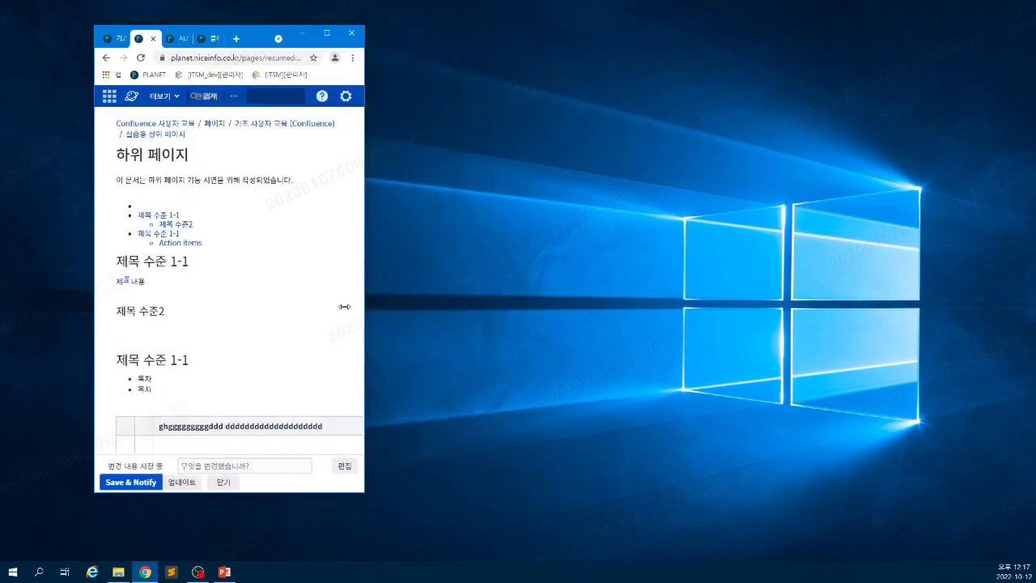
pyautogui.scroll(-2, 241, 405)
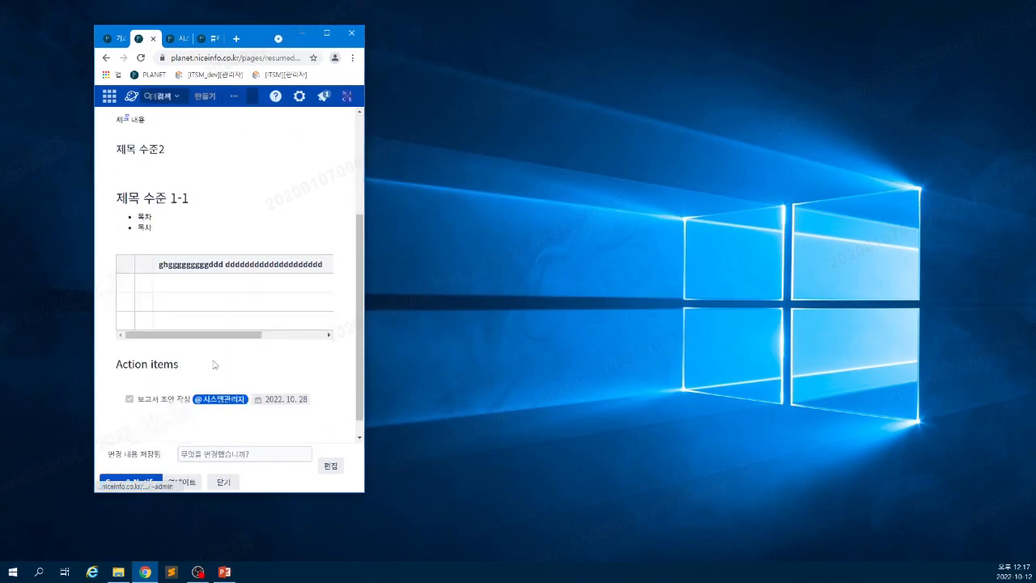
pyautogui.moveTo(213, 338); pyautogui.dragTo(285, 335)
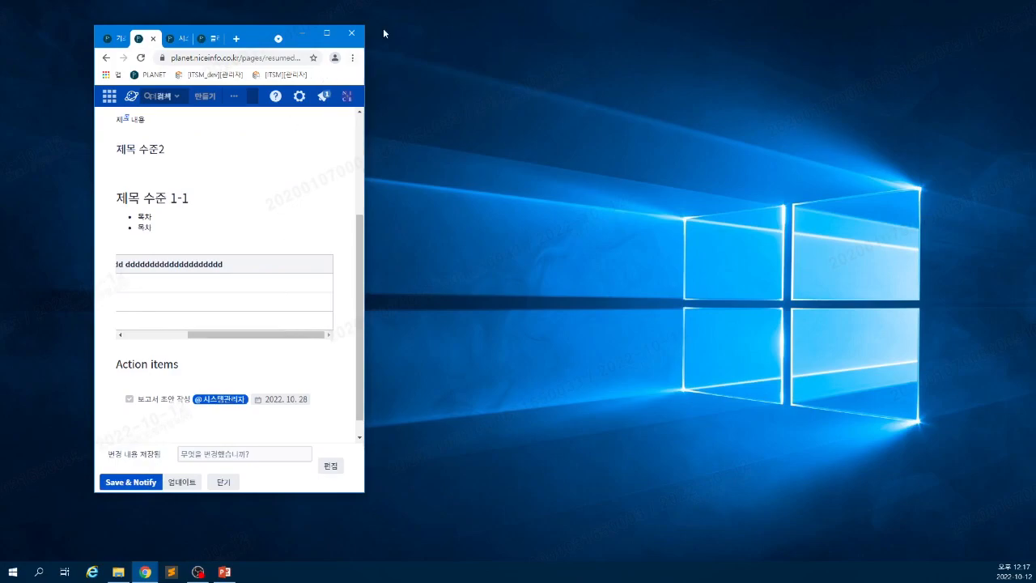
# - Back in the editor, set the table to 반응형 width, then view the 기초 사용자 교육 page
pyautogui.click(327, 33)
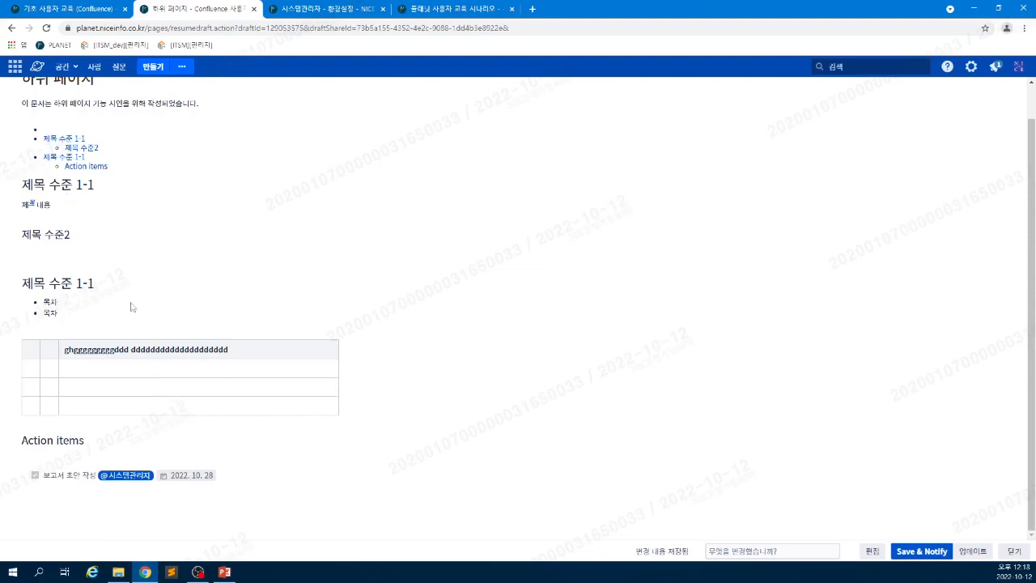
pyautogui.click(873, 555)
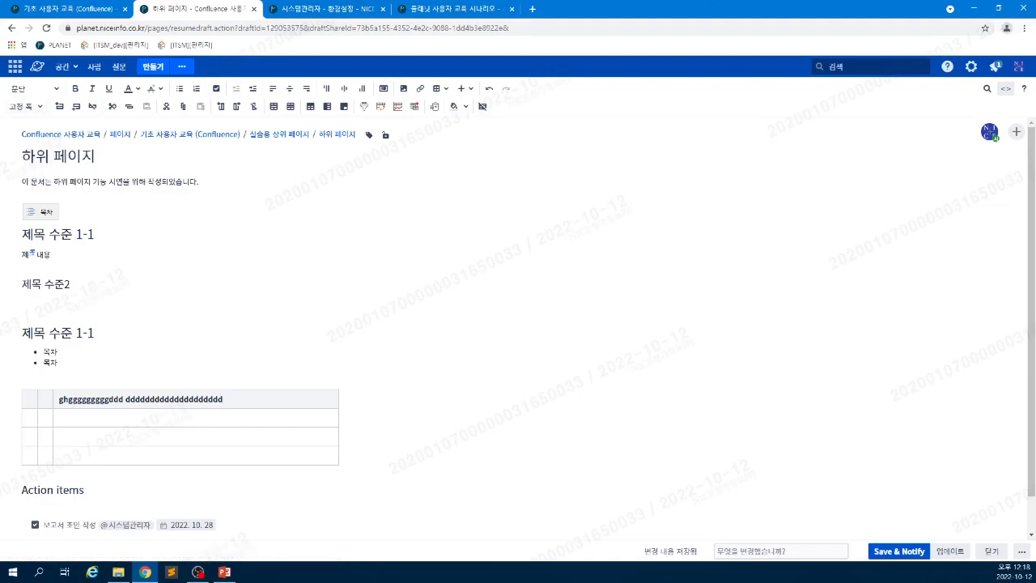
pyautogui.click(34, 106)
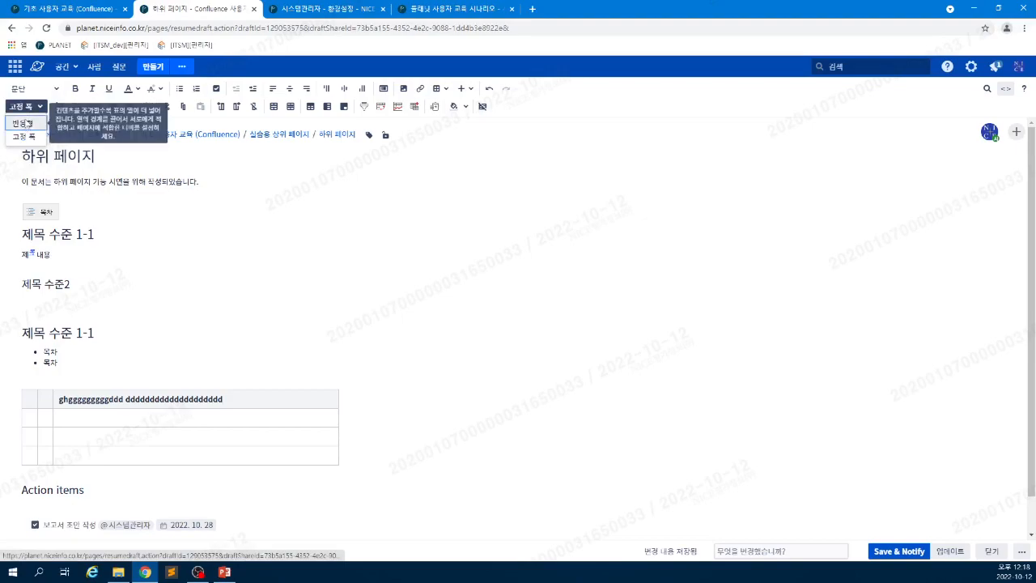
pyautogui.click(25, 125)
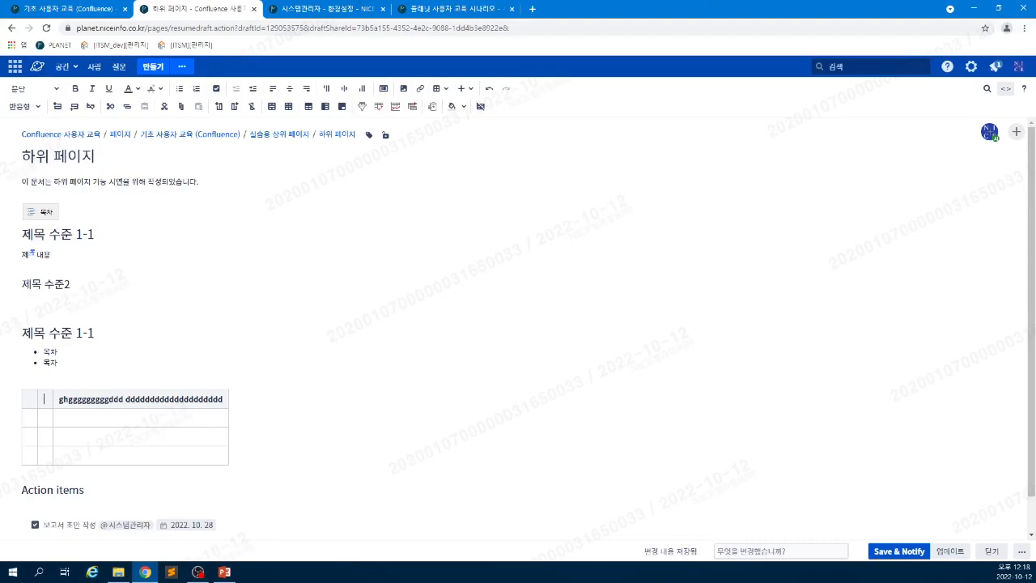
pyautogui.click(57, 9)
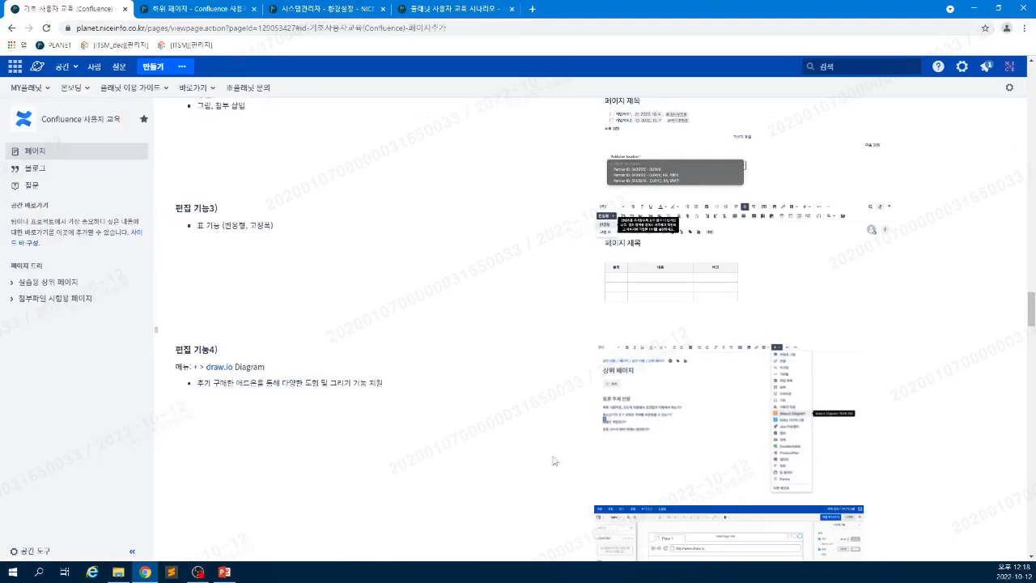
# - Glance over the reference page, then return to the 하위 페이지 draft and click into the table
pyautogui.scroll(-2, 520, 424)
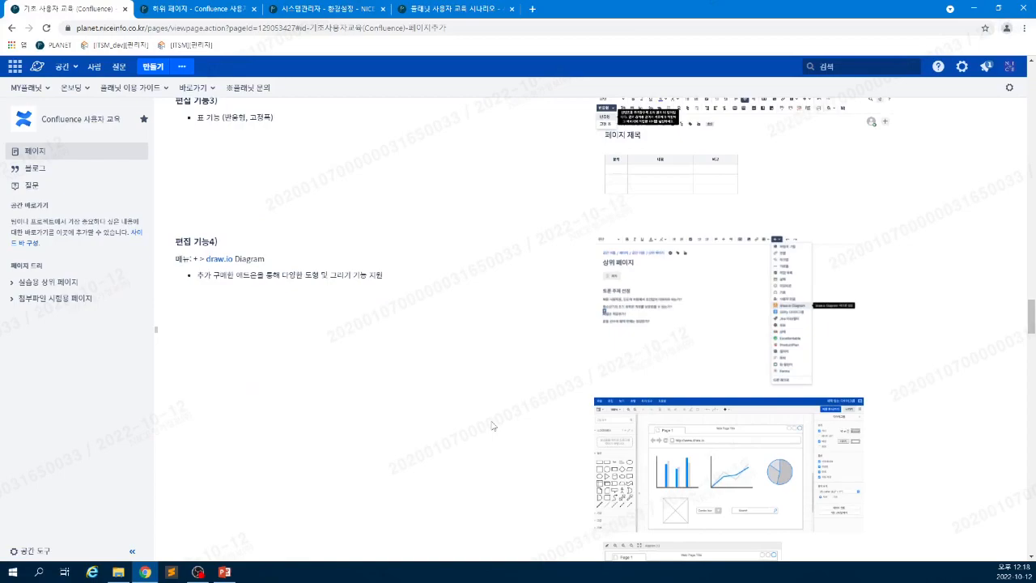
pyautogui.scroll(1, 491, 425)
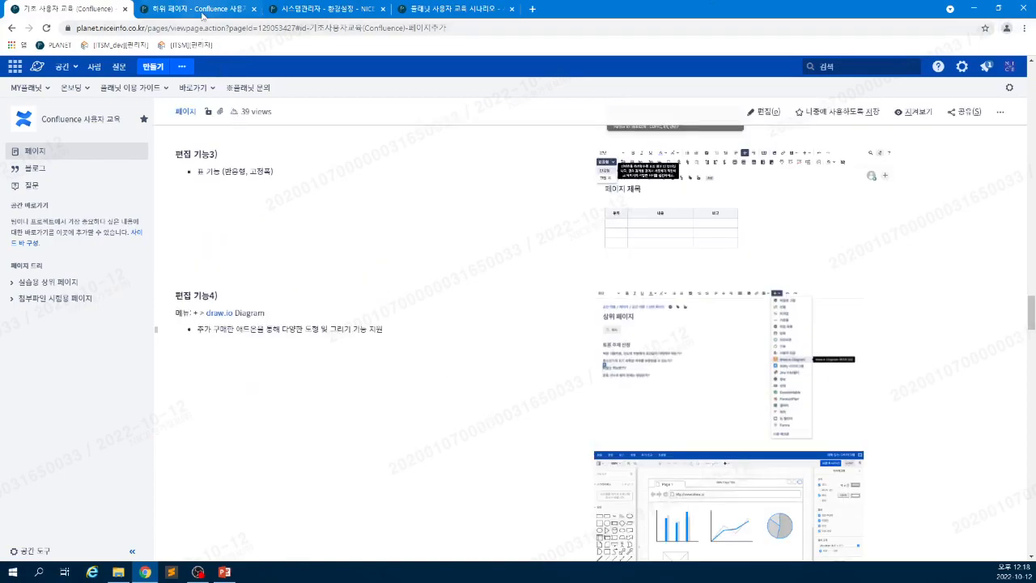
pyautogui.click(203, 10)
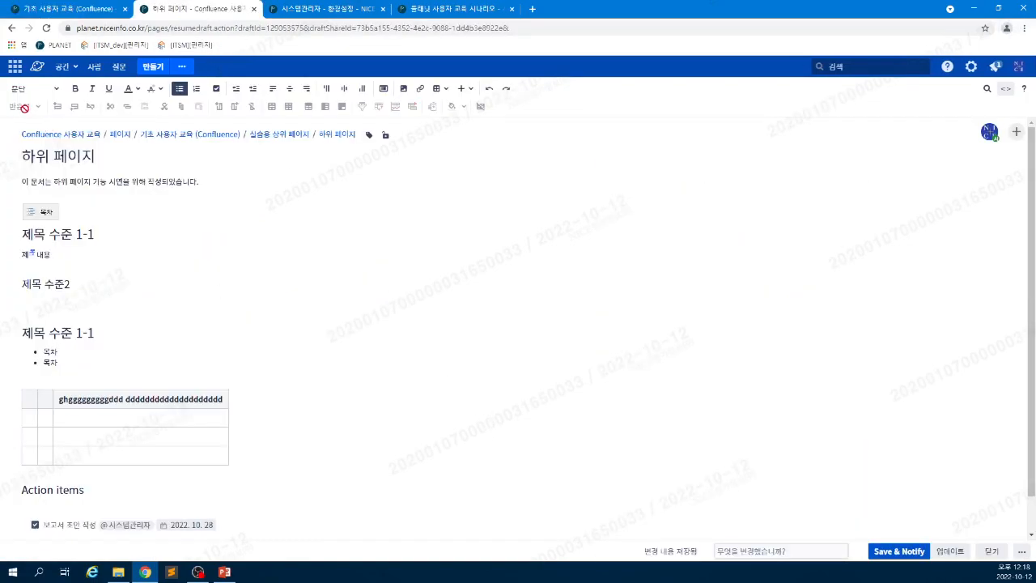
pyautogui.click(61, 437)
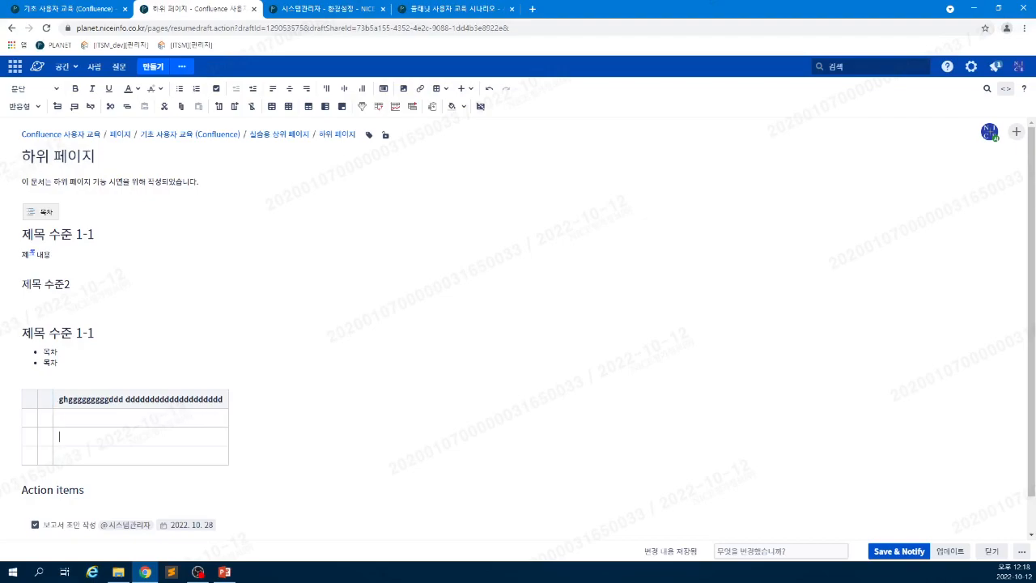
# - Adjust the second column's width and type sss into a first-column cell
pyautogui.moveTo(261, 422); pyautogui.dragTo(276, 422)
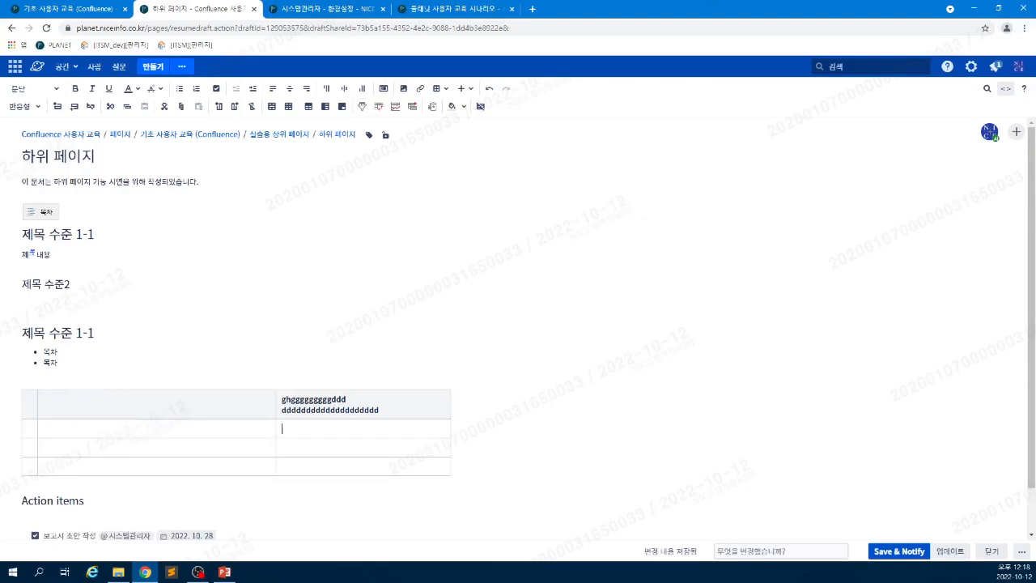
pyautogui.moveTo(275, 429); pyautogui.dragTo(203, 429)
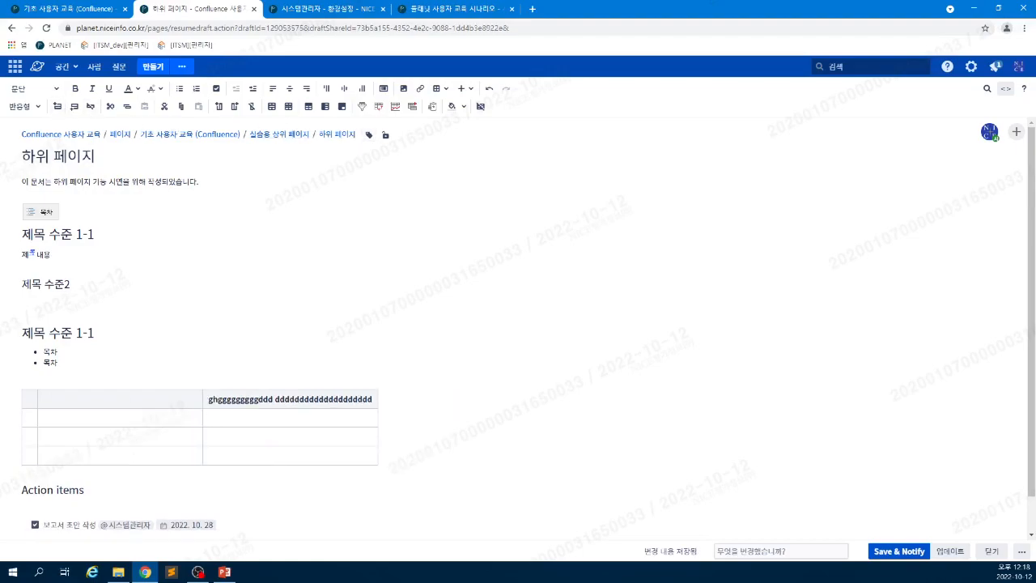
pyautogui.write('ssss')
# - Insert rows above and below the sss row, delete the last row, and add/remove columns
pyautogui.click(56, 106)
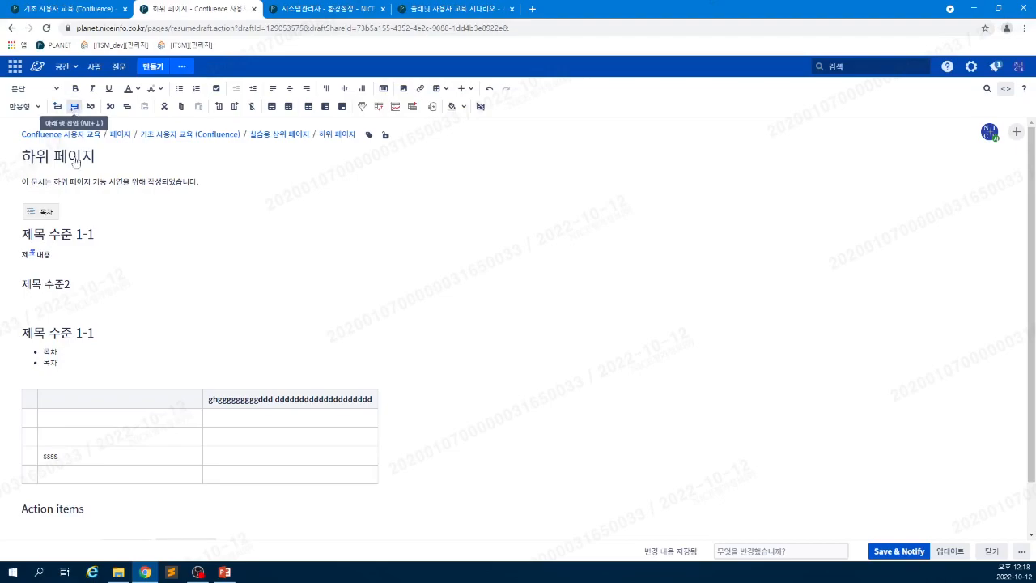
pyautogui.click(74, 106)
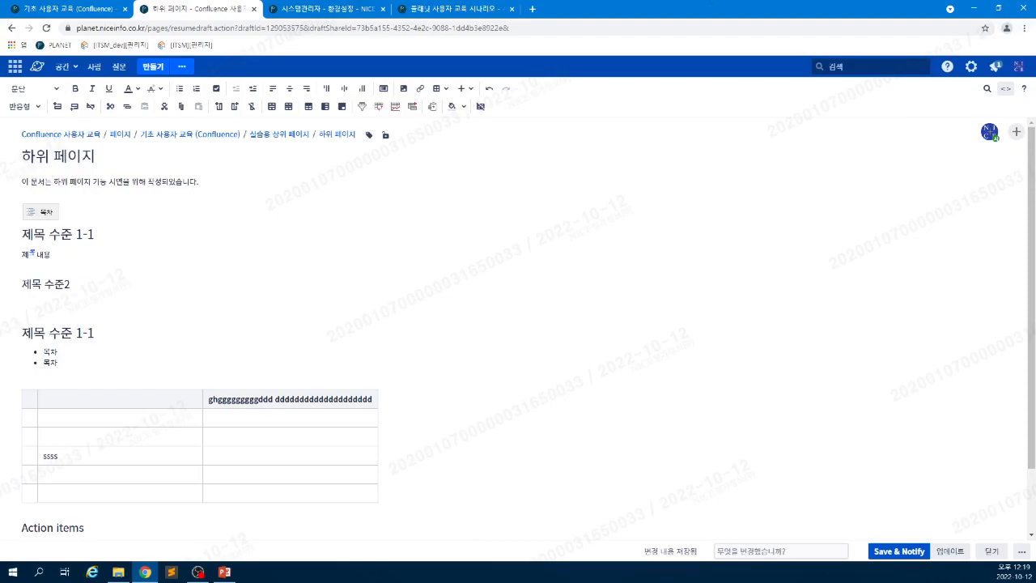
pyautogui.click(89, 106)
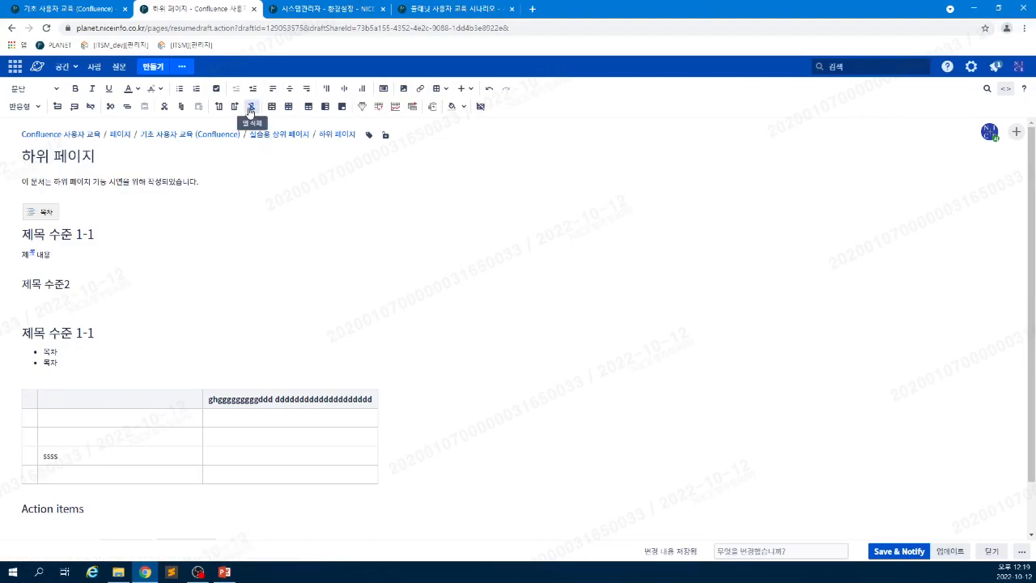
pyautogui.click(251, 109)
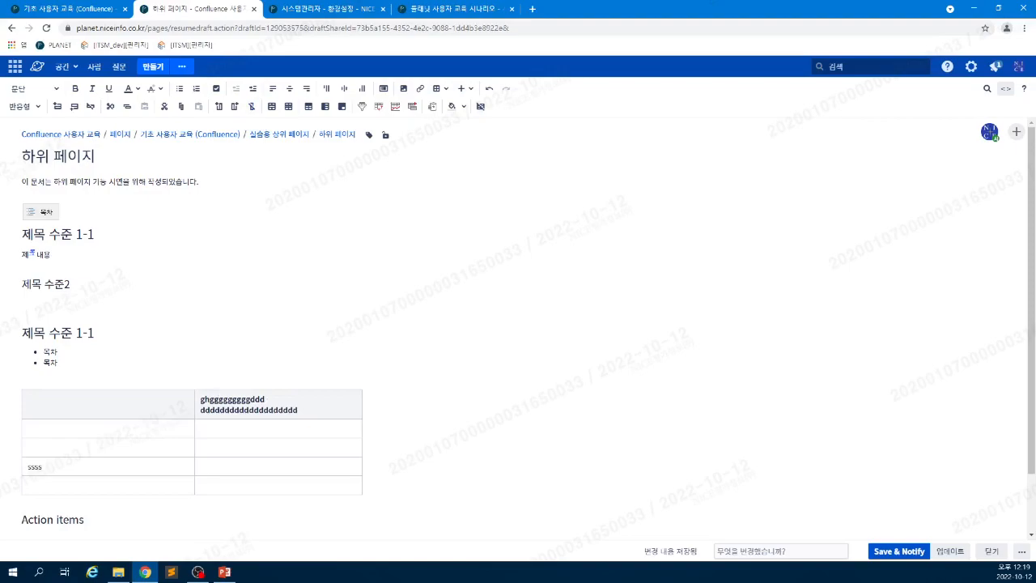
pyautogui.click(219, 106)
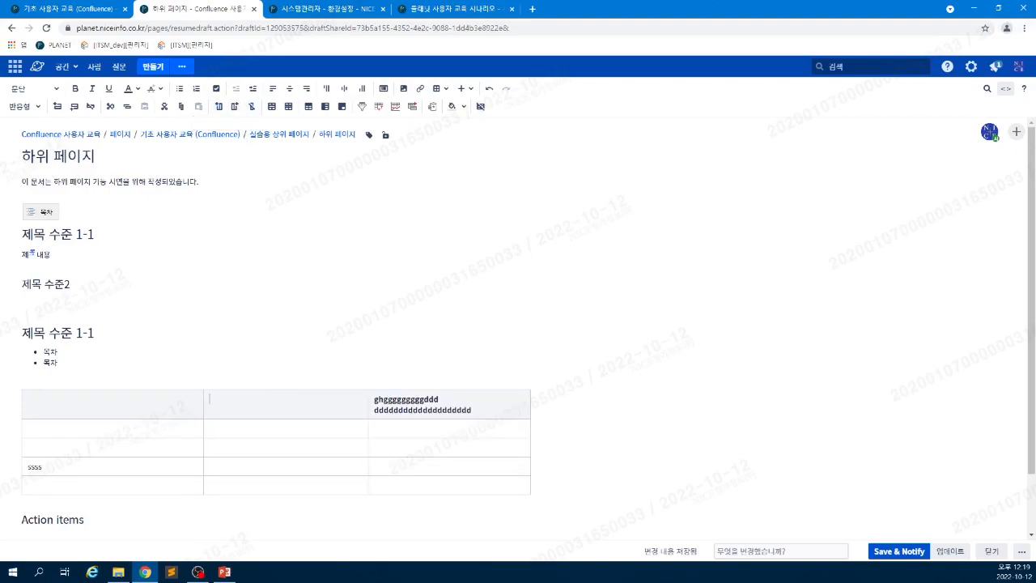
pyautogui.click(237, 110)
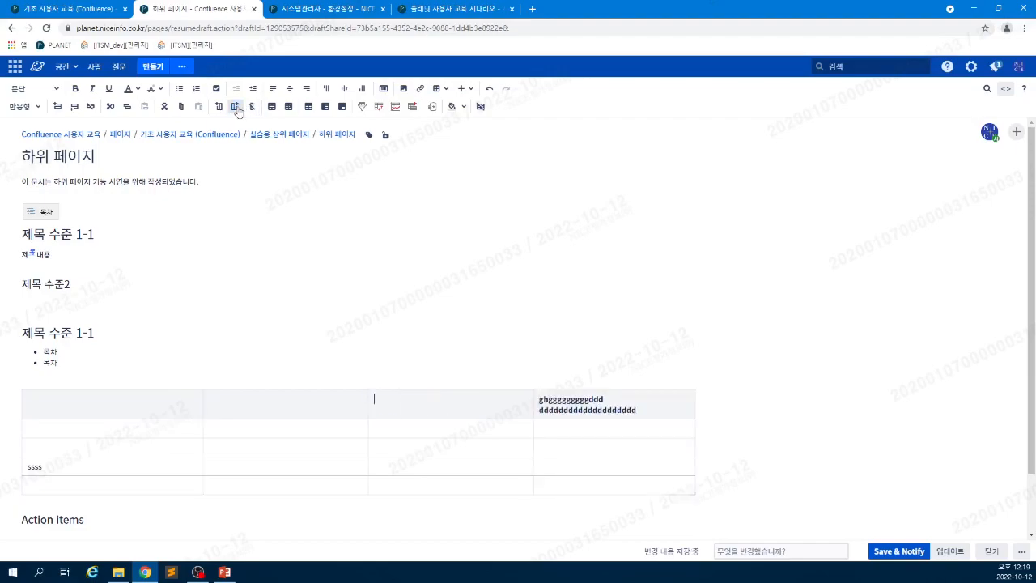
pyautogui.click(250, 113)
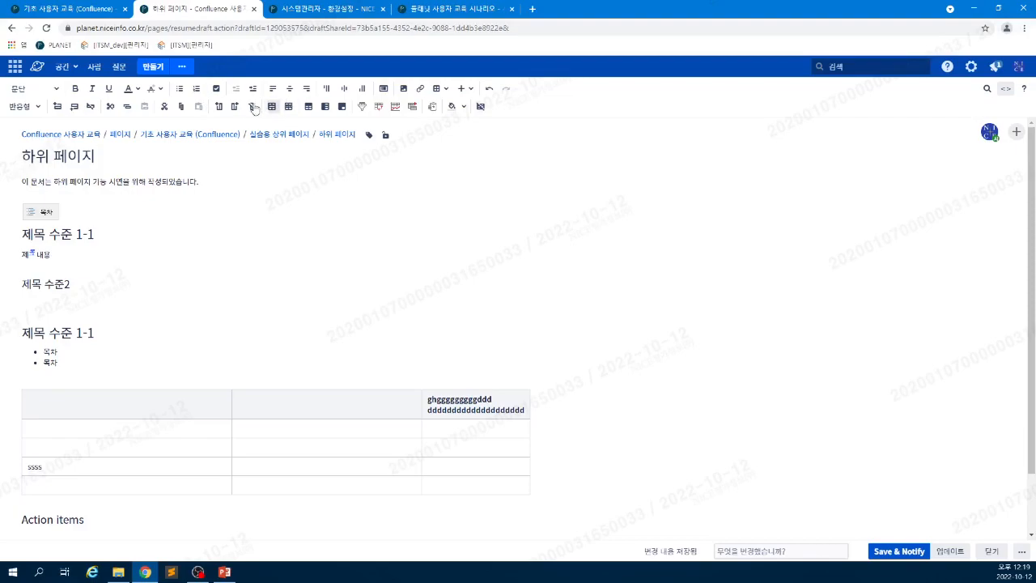
# - Copy the sss column, paste it several times, then undo all the pasted columns
pyautogui.click(182, 107)
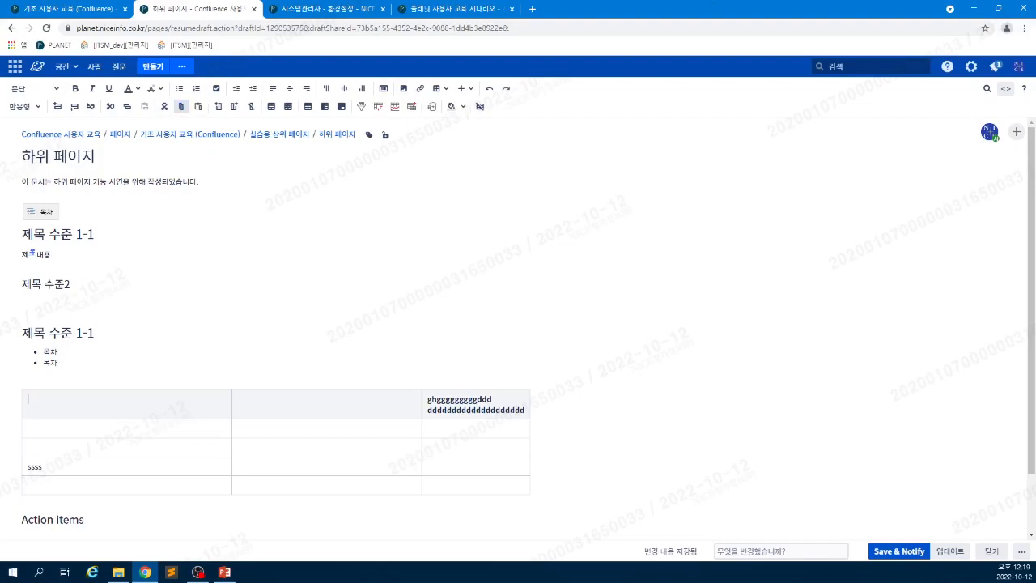
pyautogui.click(198, 106)
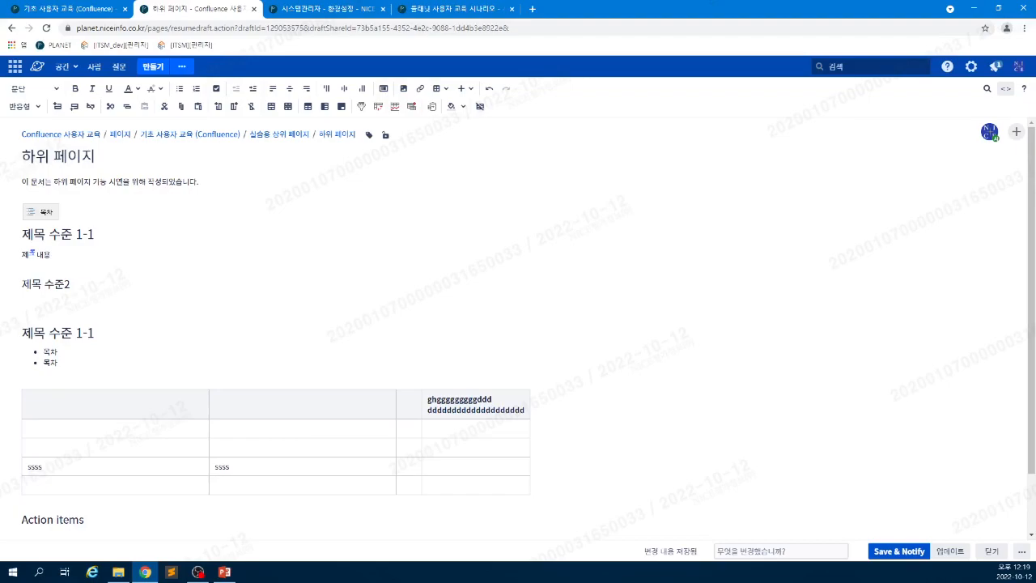
pyautogui.click(198, 107)
pyautogui.click(198, 107)
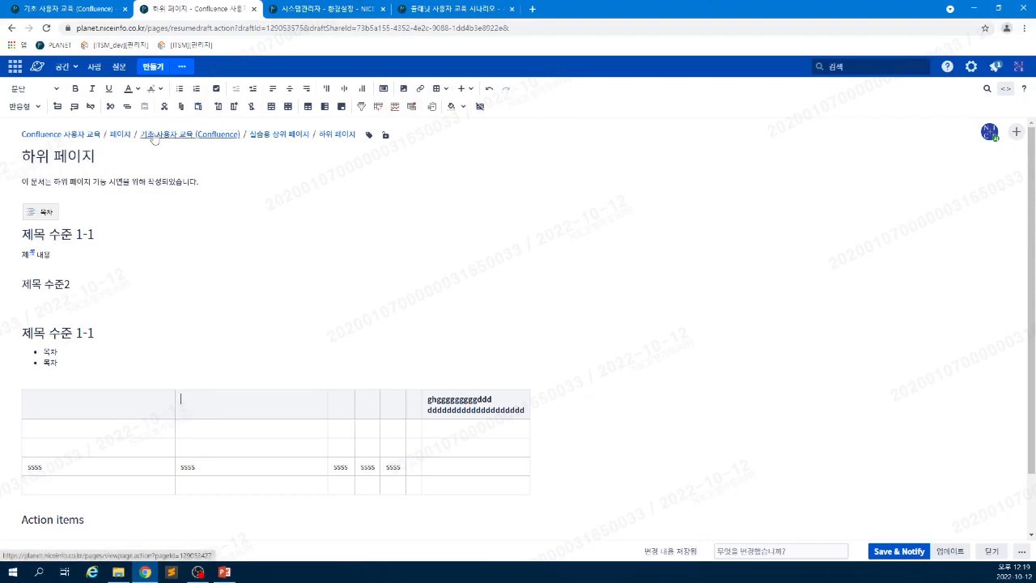
pyautogui.click(489, 90)
pyautogui.click(489, 90)
pyautogui.click(489, 90)
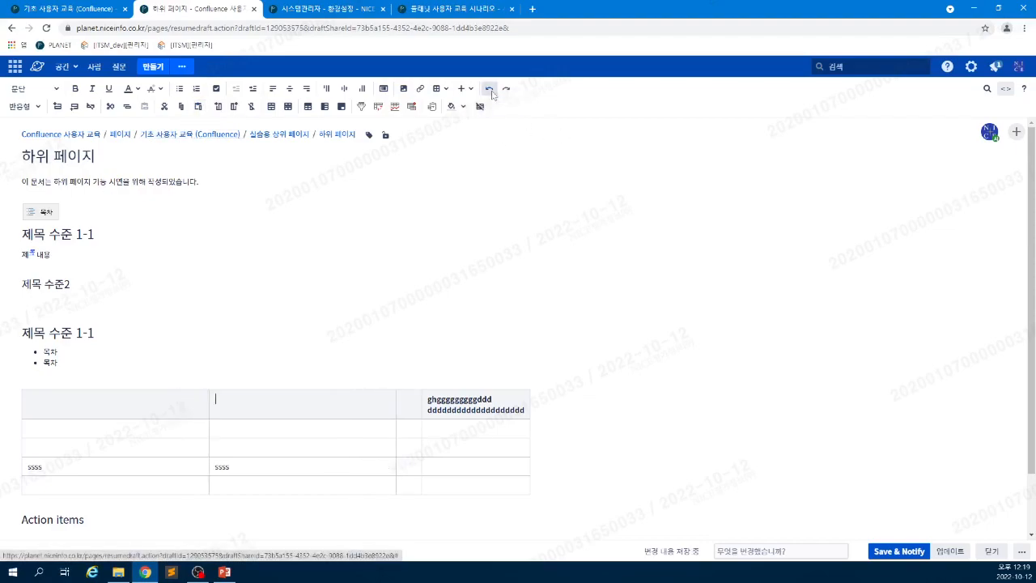
pyautogui.click(490, 90)
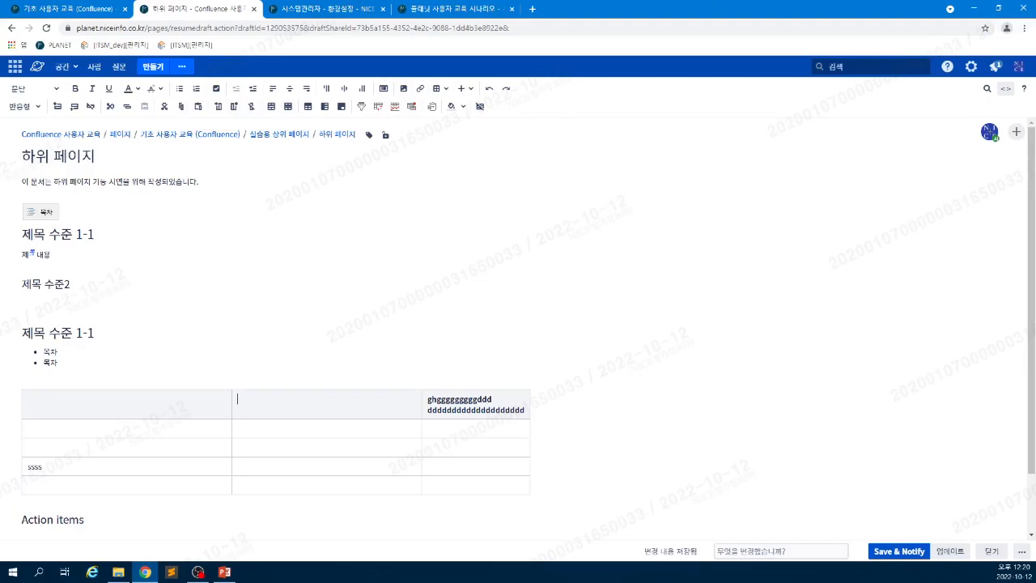
# - Merge the second and third header cells, split them back, and type Heading in the first cell
pyautogui.moveTo(327, 403); pyautogui.dragTo(474, 405)
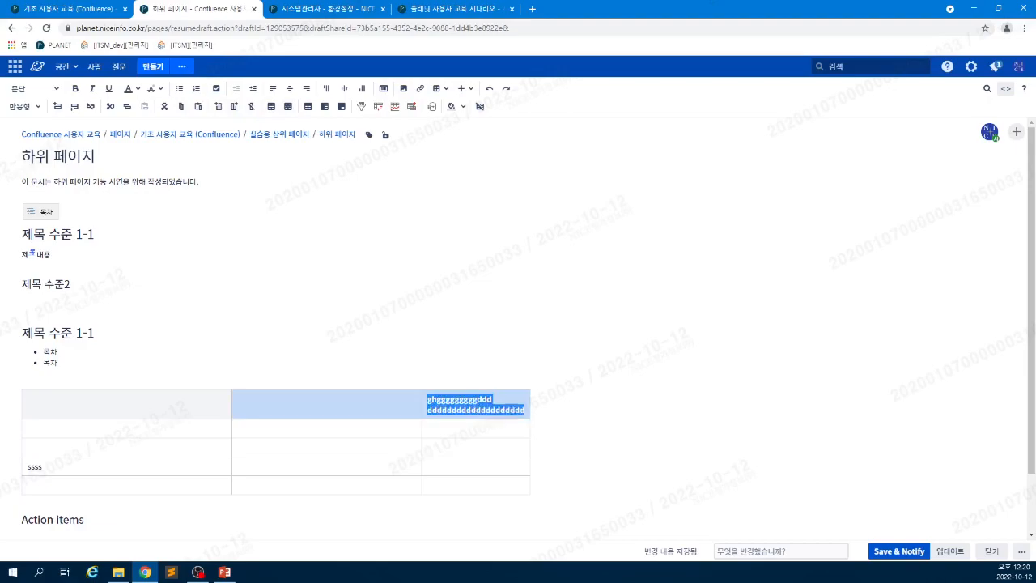
pyautogui.click(271, 106)
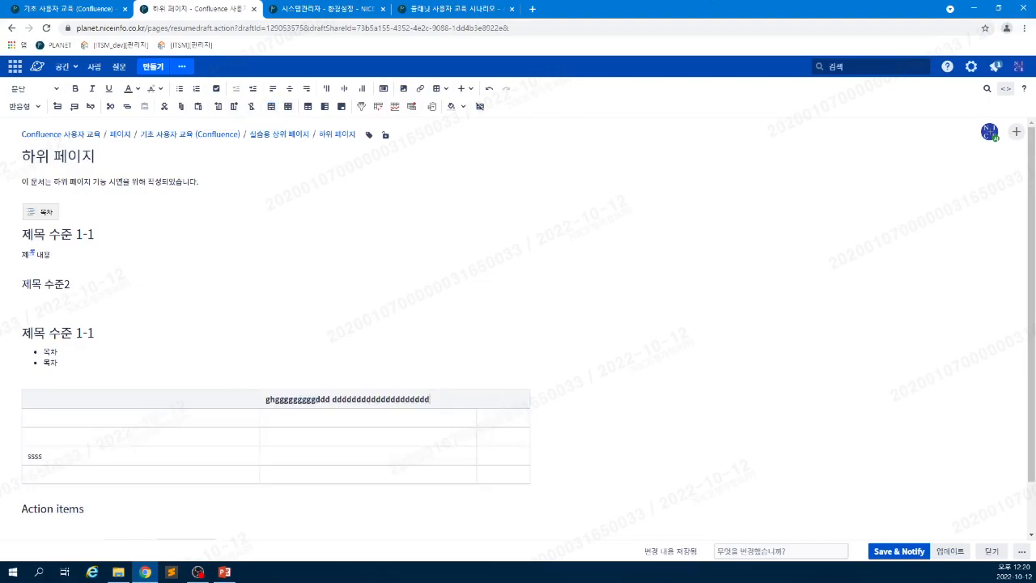
pyautogui.click(287, 106)
pyautogui.write('Heading')
# - Turn off the header row, make the first column a header column, and add a numbering column
pyautogui.click(309, 108)
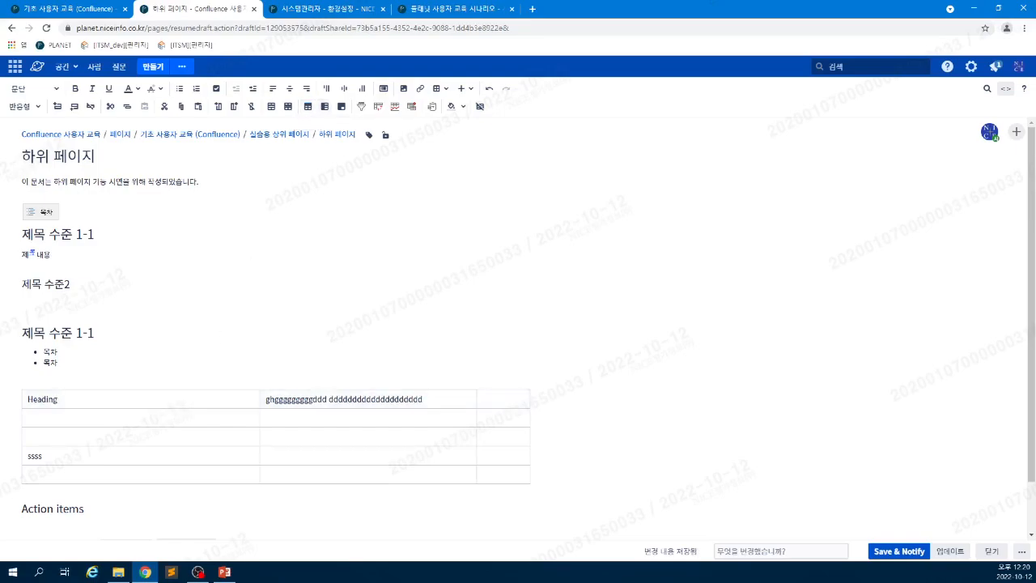
pyautogui.click(326, 107)
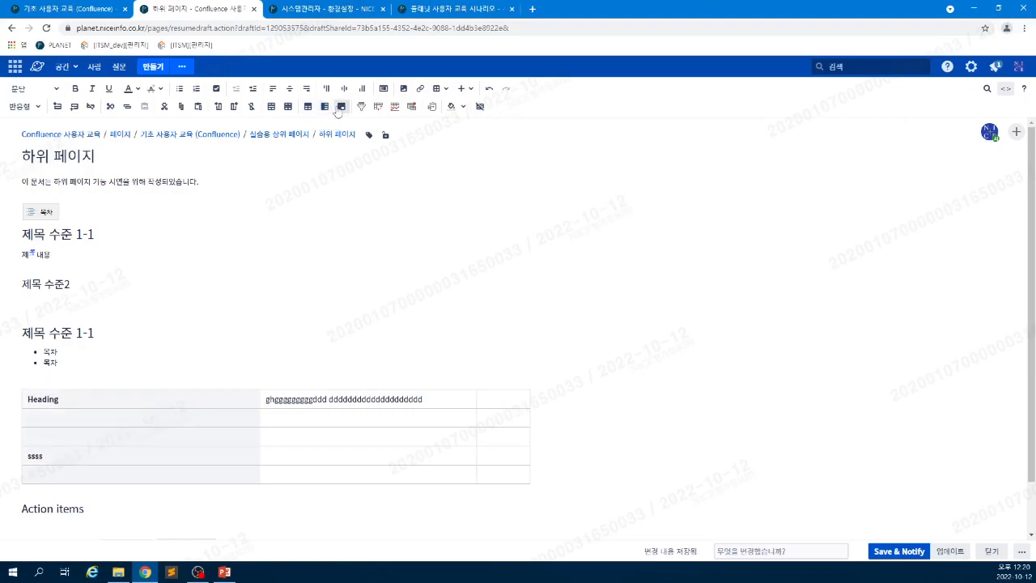
pyautogui.click(340, 107)
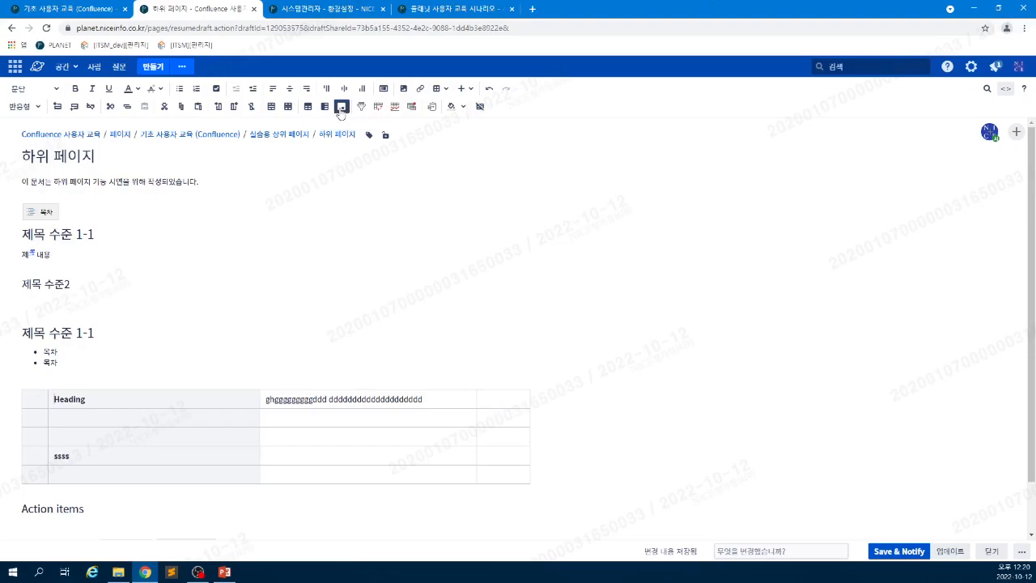
pyautogui.hotkey('ctrl', 'z')
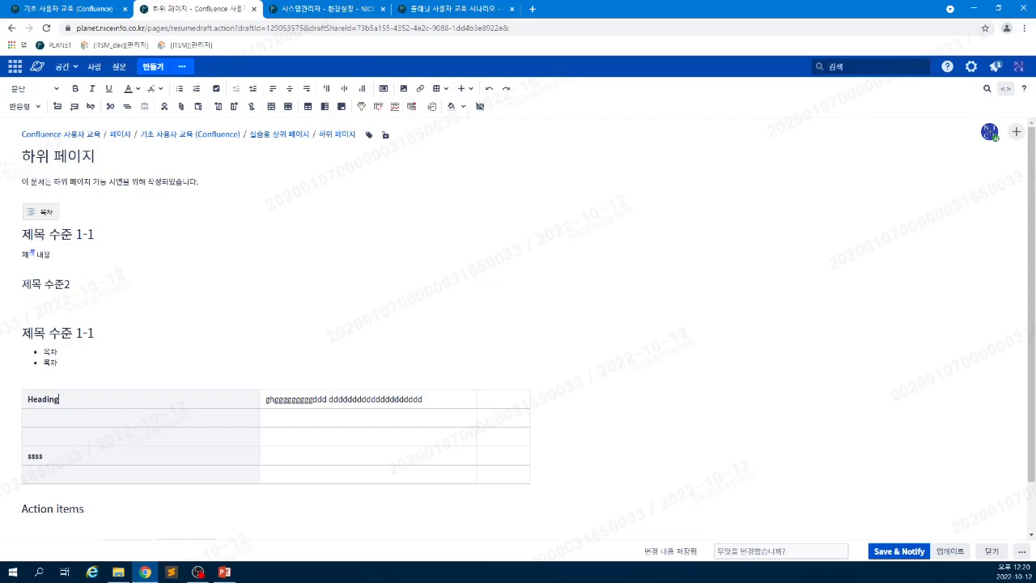
pyautogui.click(341, 106)
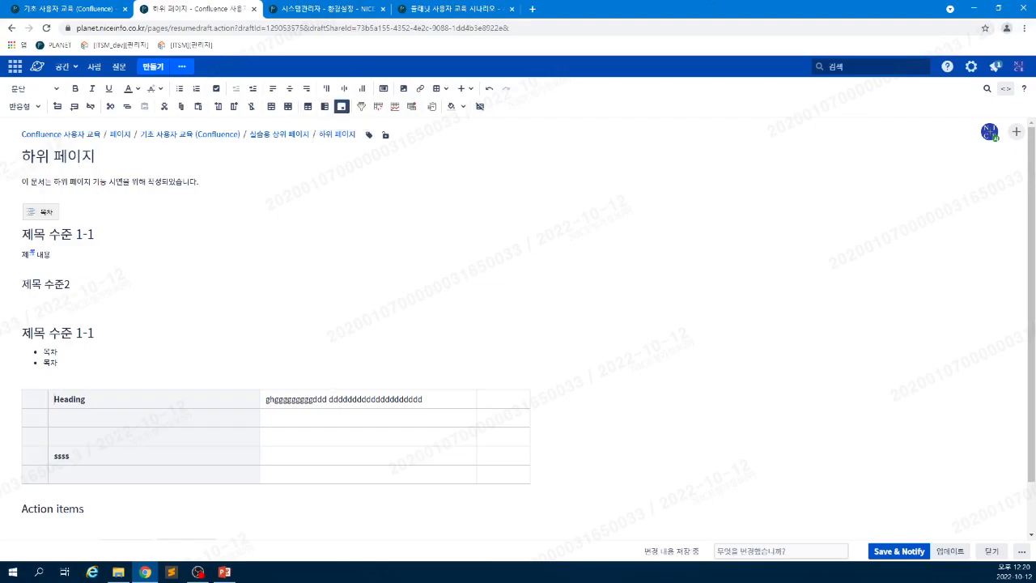
# - Select a numbering cell, move the caret above the table, and view the 기초 사용자 교육 page
pyautogui.click(37, 421)
pyautogui.click(95, 376)
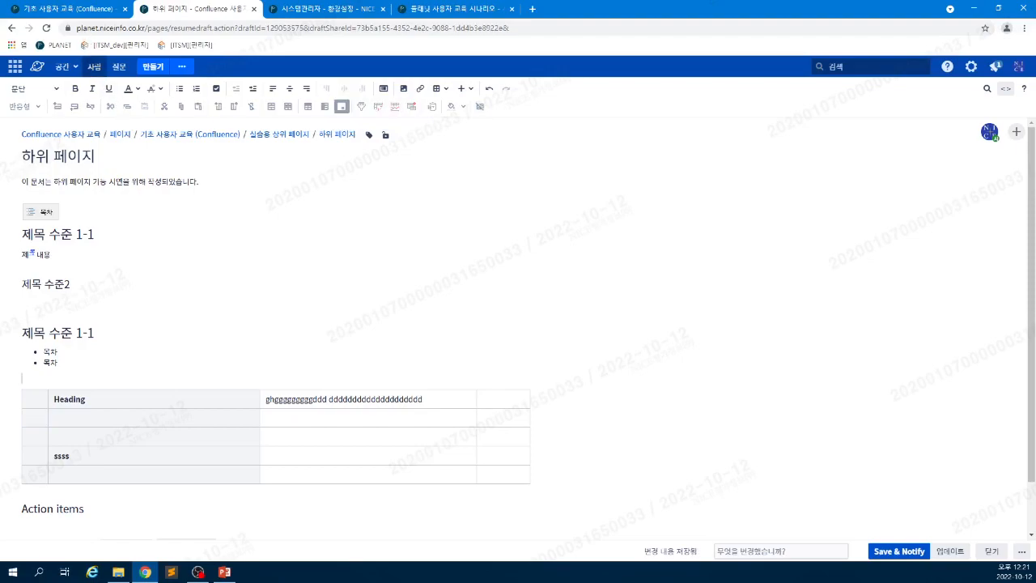
pyautogui.click(86, 11)
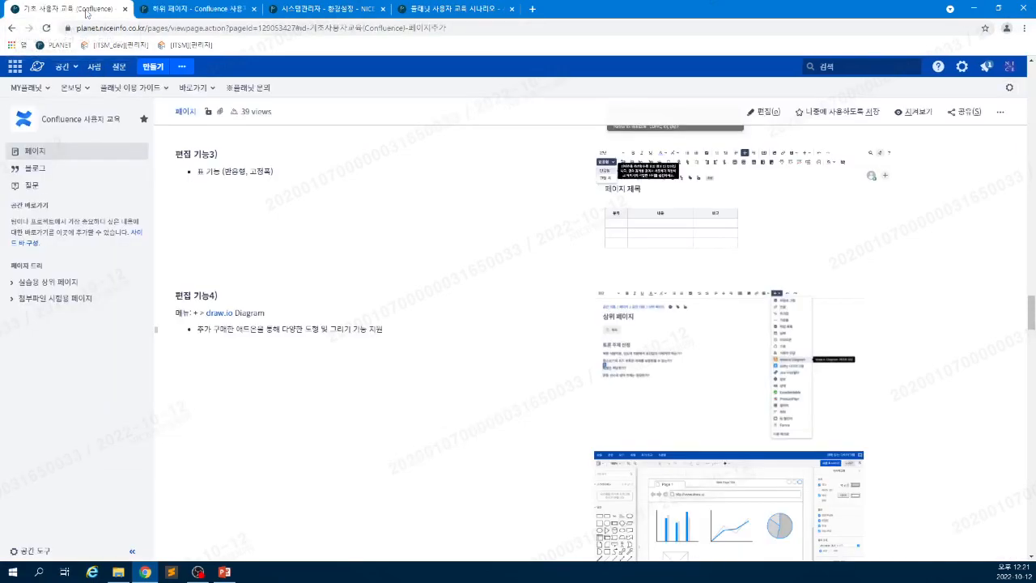
# - Open the T2 space's 중급 사용자 교육 page in a new tab and jump to its 데이터 필터 section
pyautogui.click(70, 68)
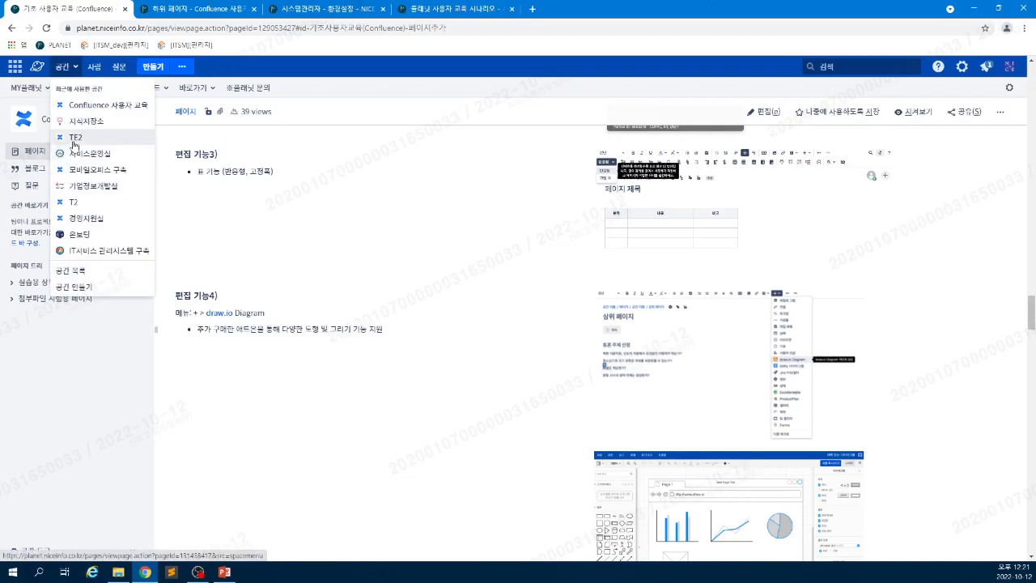
pyautogui.middleClick(73, 202)
pyautogui.click(417, 10)
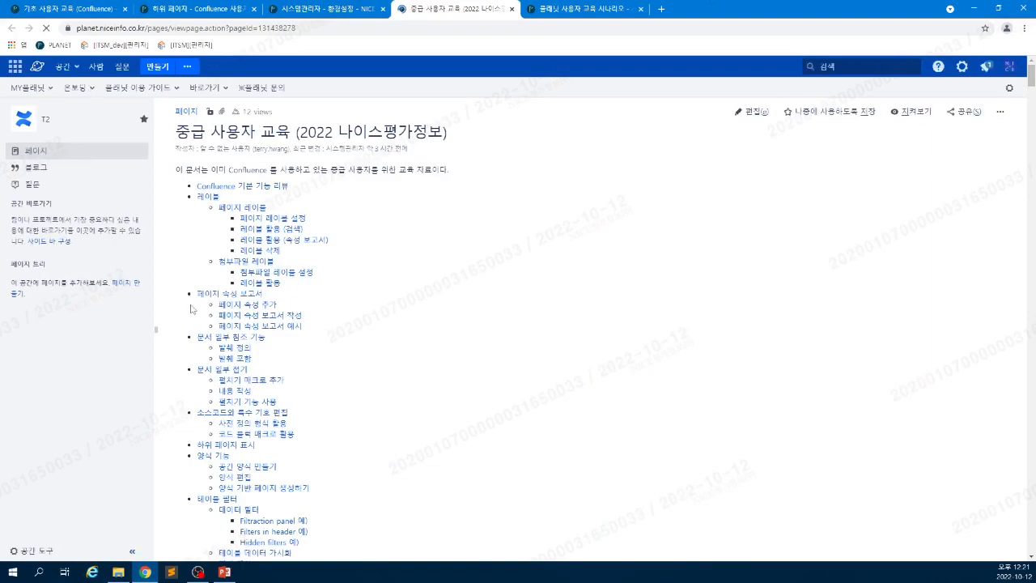
pyautogui.scroll(-2, 374, 356)
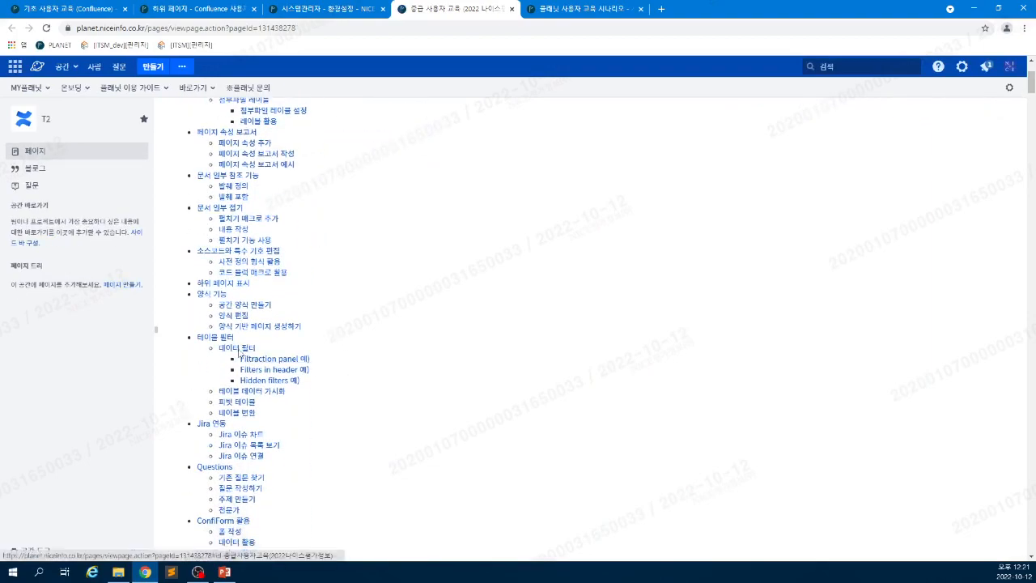
pyautogui.click(239, 348)
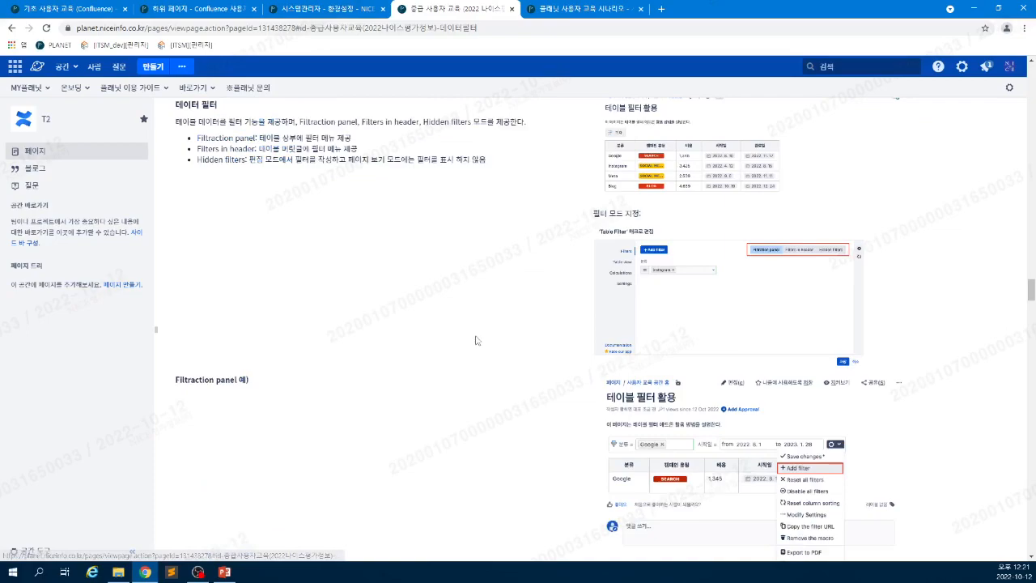
# - Page through the table-filter, editing toolbar and chart settings screenshots, then return to 기초 사용자 교육
pyautogui.click(612, 189)
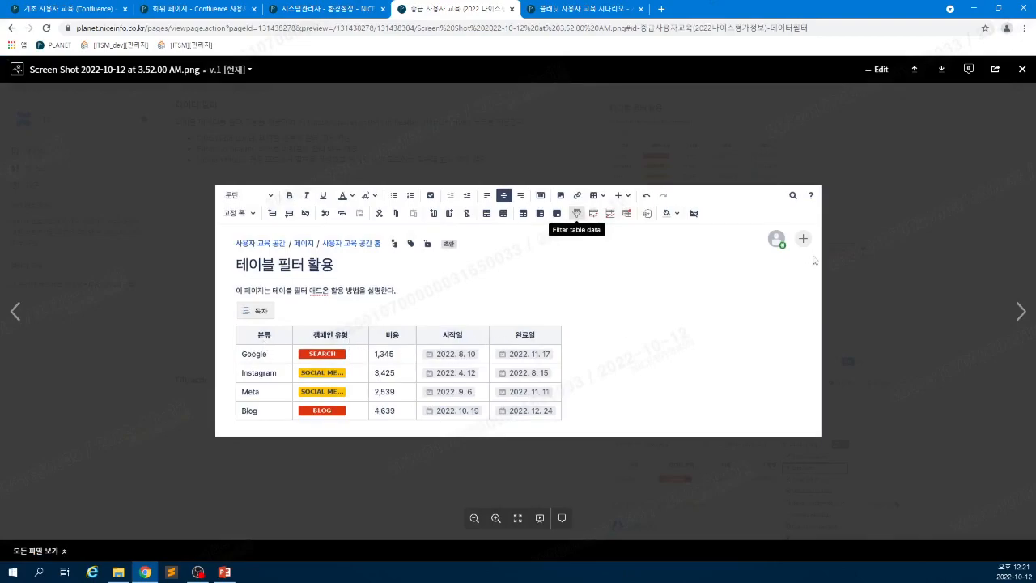
pyautogui.click(1020, 312)
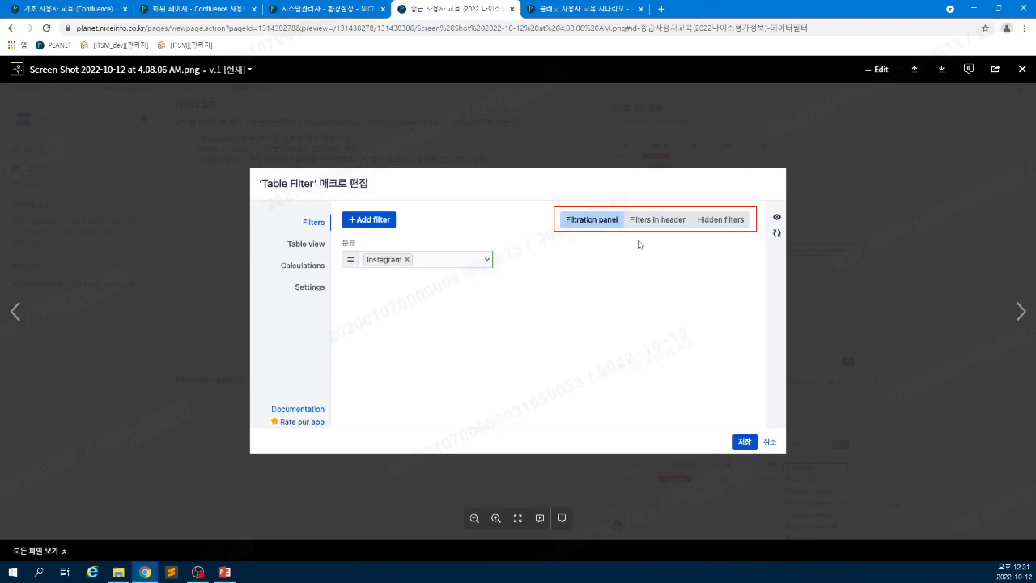
pyautogui.click(1020, 312)
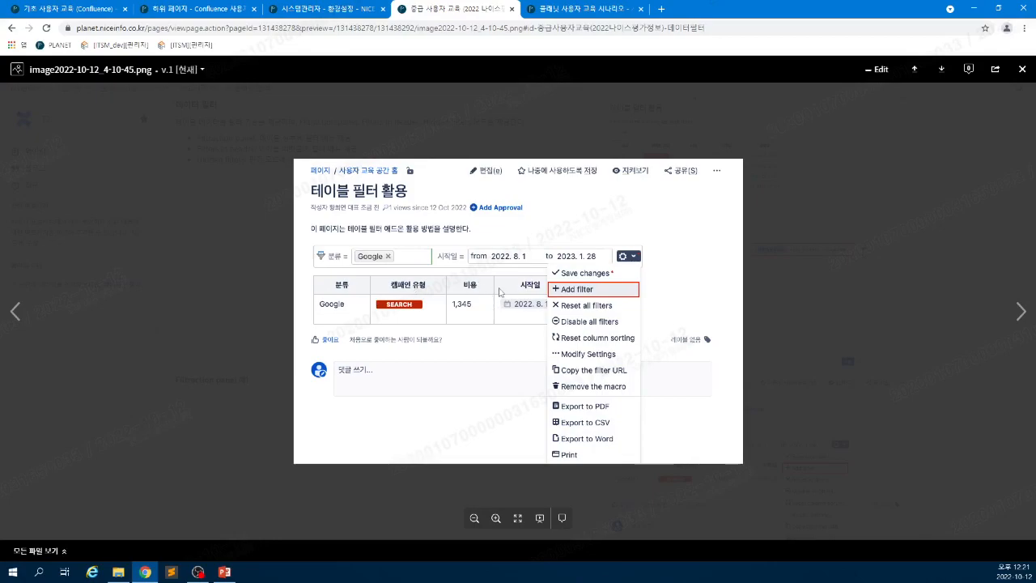
pyautogui.click(1019, 311)
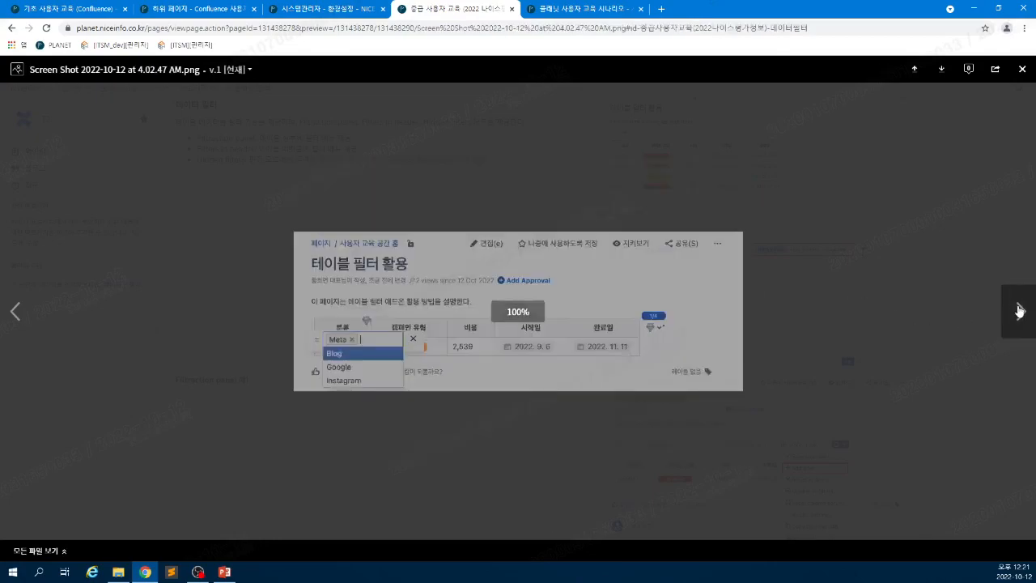
pyautogui.click(1019, 311)
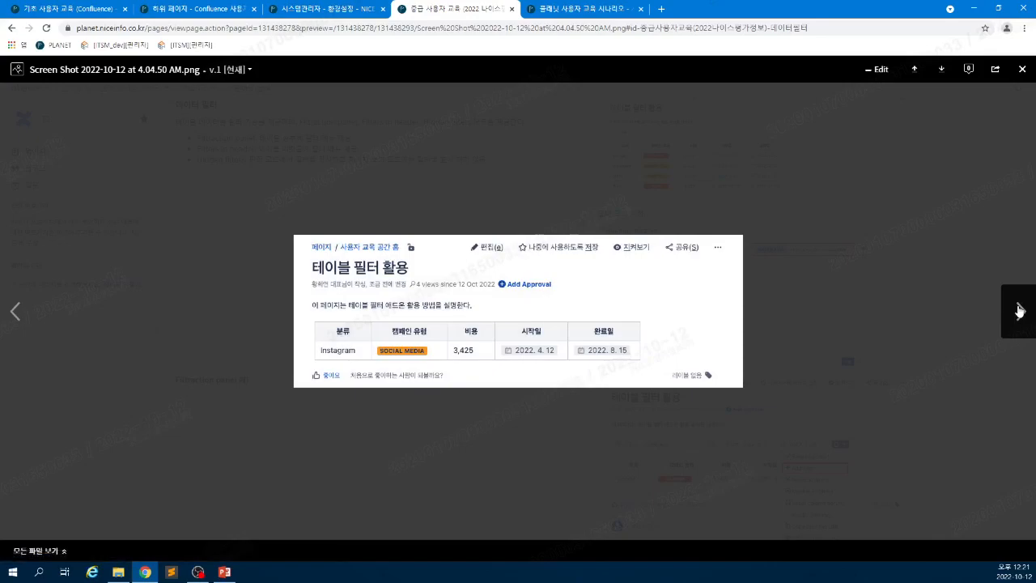
pyautogui.click(1019, 311)
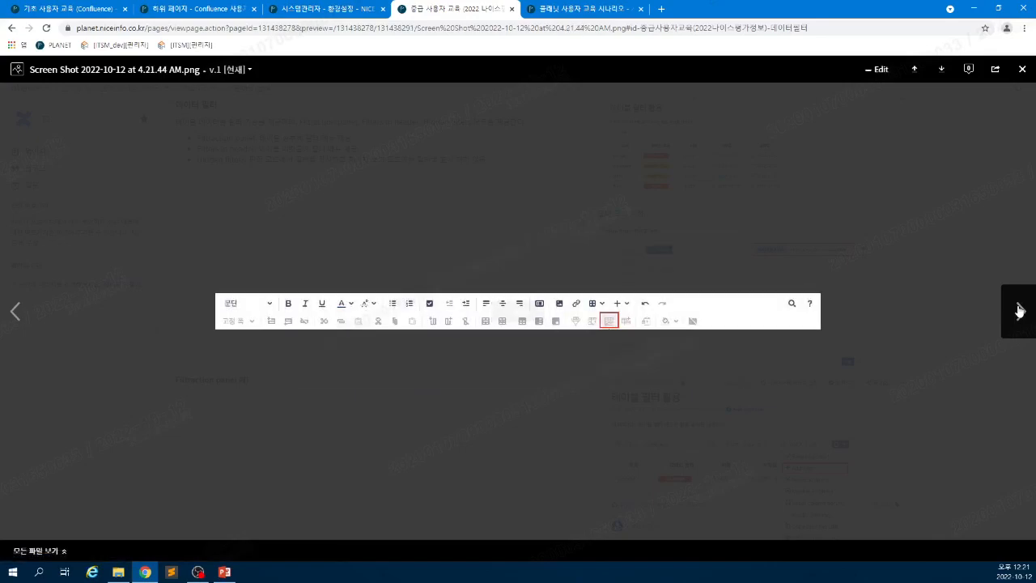
pyautogui.click(1019, 311)
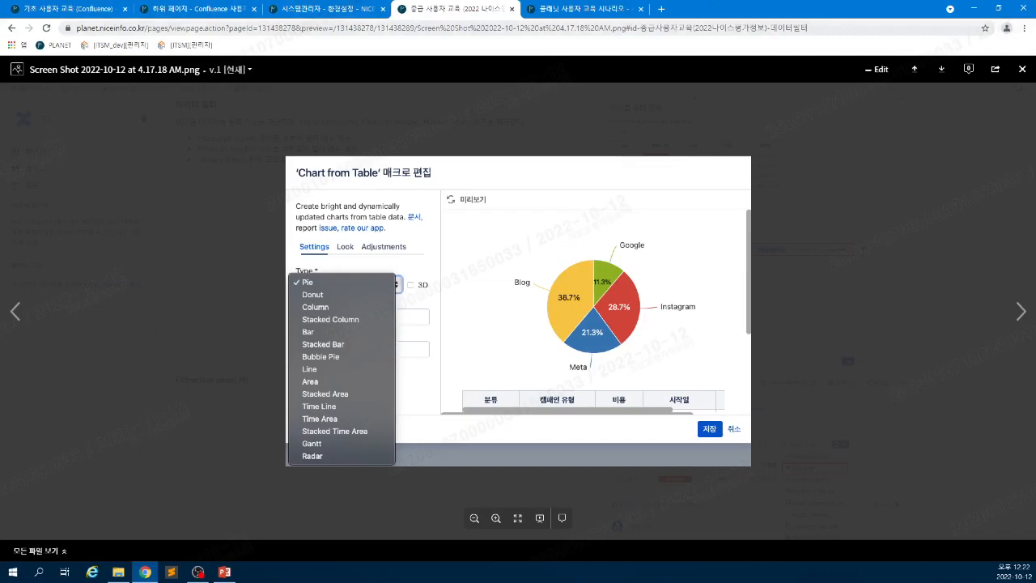
pyautogui.click(104, 9)
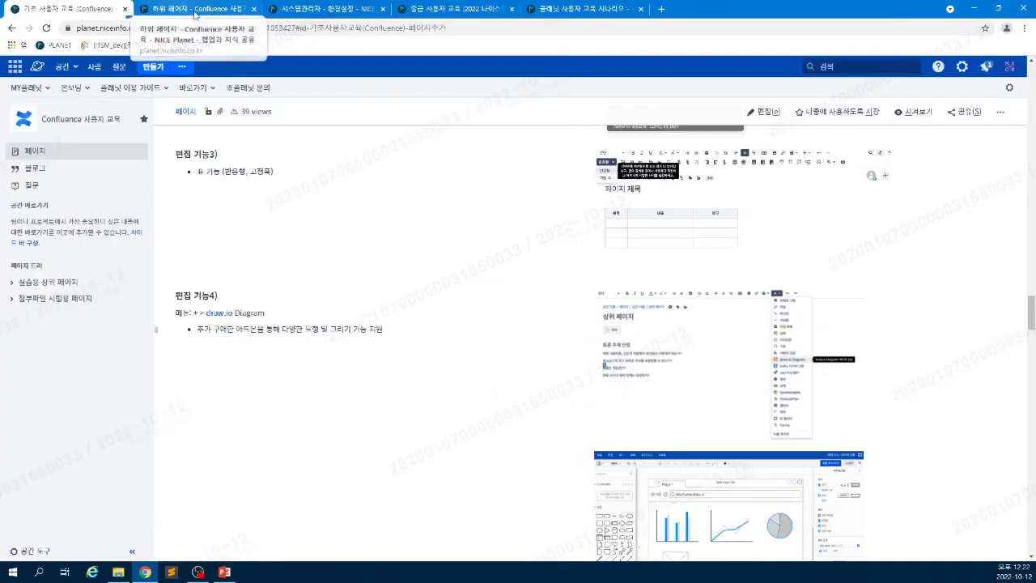
# - Go back to the 하위 페이지 draft and place the caret in its table's Heading and third-row cells
pyautogui.click(174, 9)
pyautogui.click(105, 9)
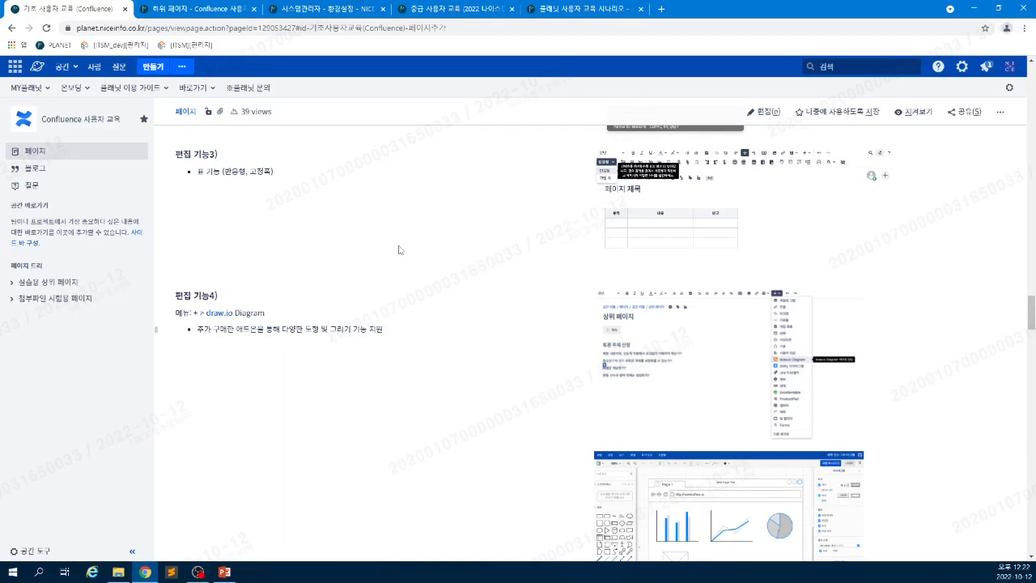
pyautogui.scroll(2, 398, 250)
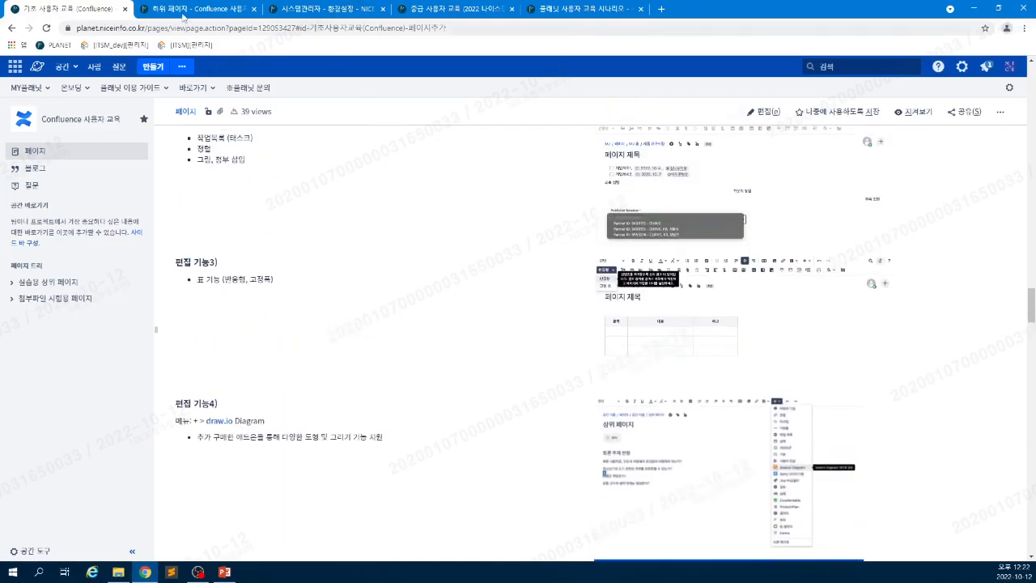
pyautogui.click(186, 10)
pyautogui.click(185, 418)
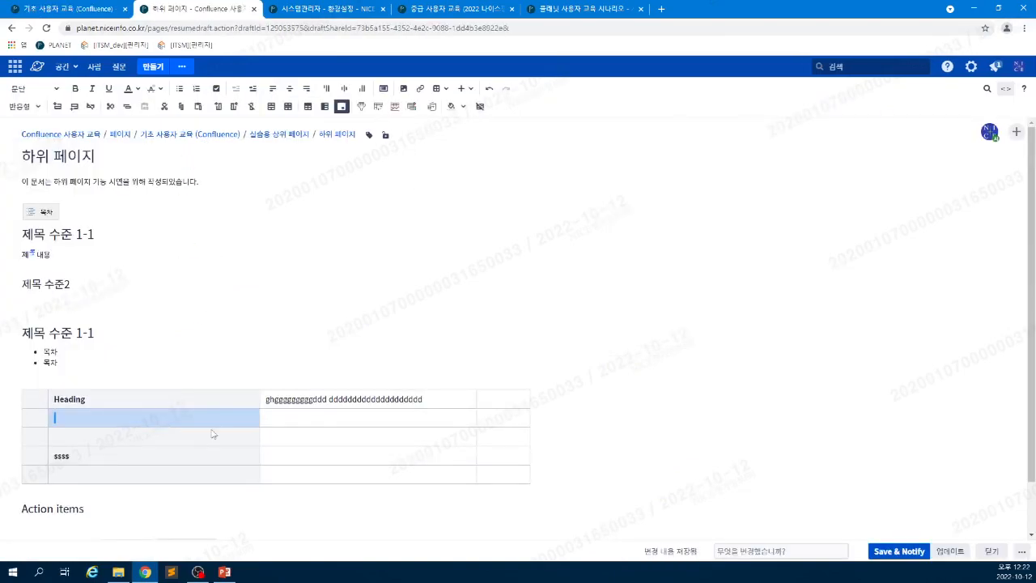
pyautogui.press('Up')
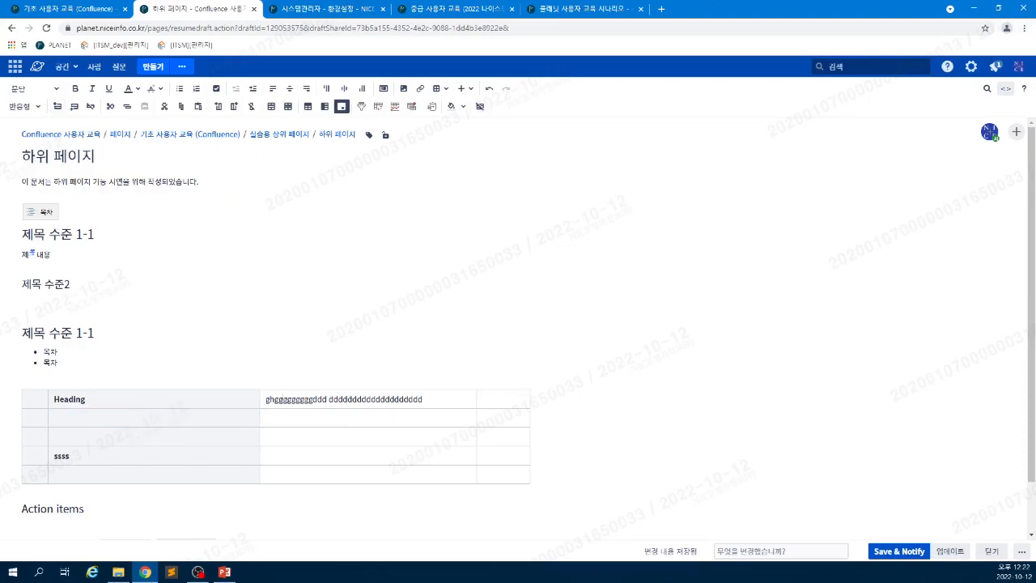
pyautogui.scroll(-1, 368, 379)
pyautogui.click(267, 379)
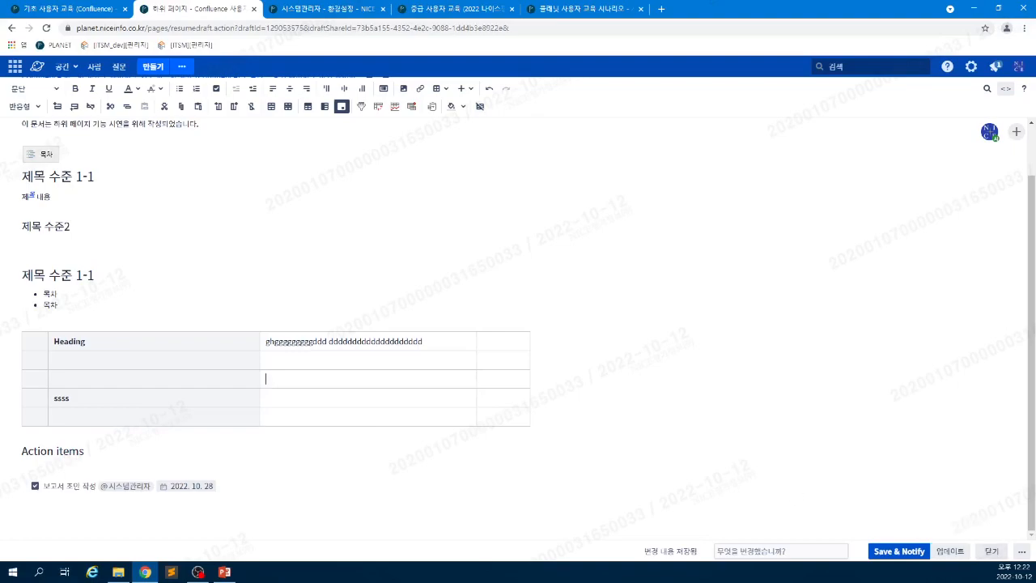
# - Preview the 하위 페이지 draft from the ... menu, then return to editing
pyautogui.click(1023, 552)
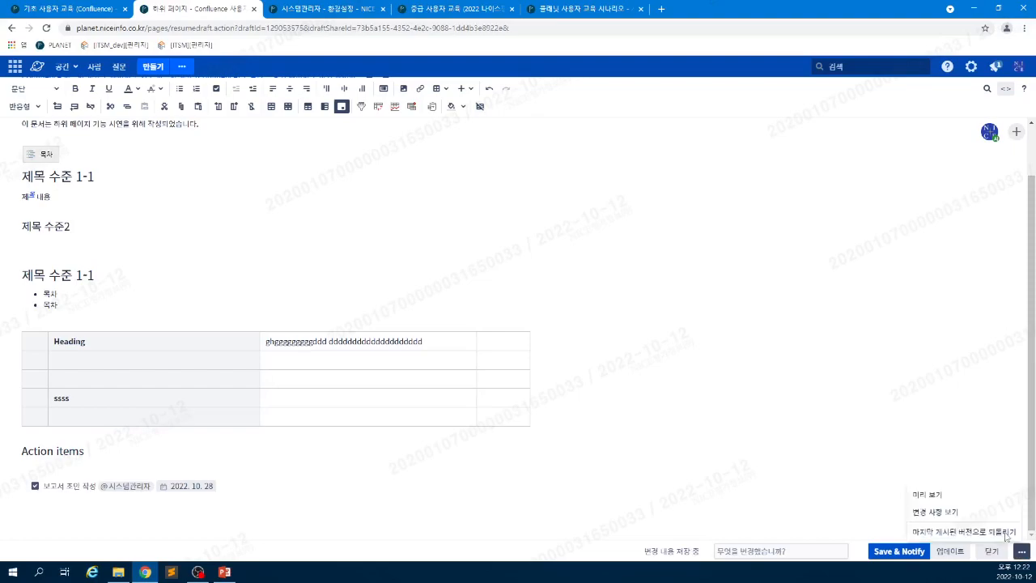
pyautogui.click(971, 493)
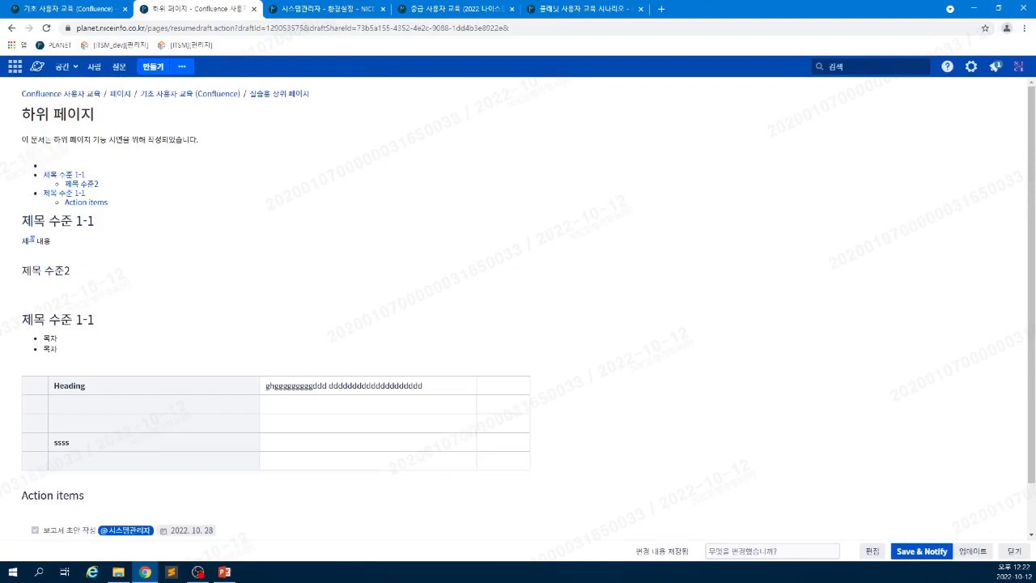
pyautogui.doubleClick(70, 386)
pyautogui.click(872, 551)
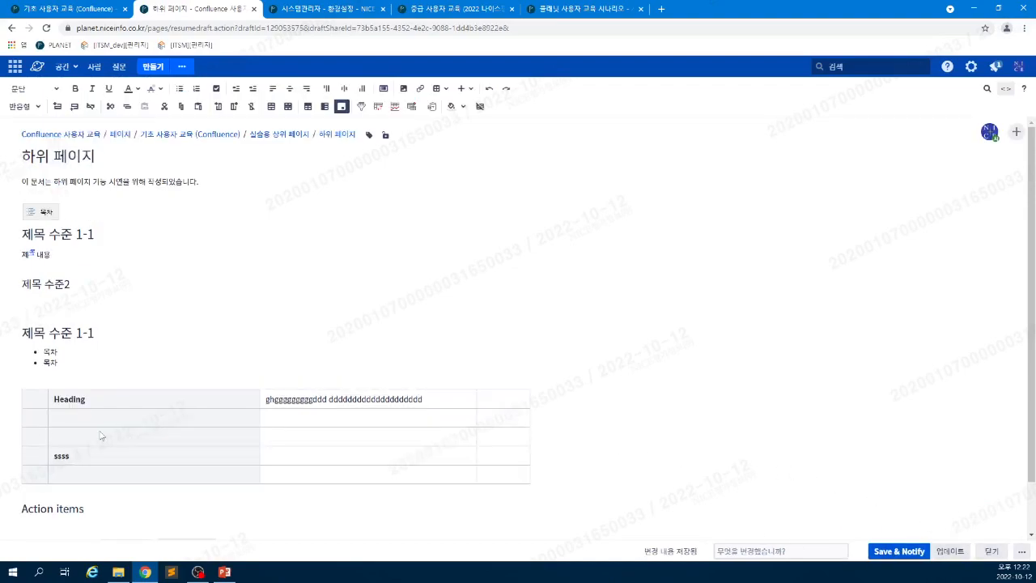
# - Turn off the table's 머릿열 header column and make the top row a 머릿행 header row
pyautogui.click(79, 414)
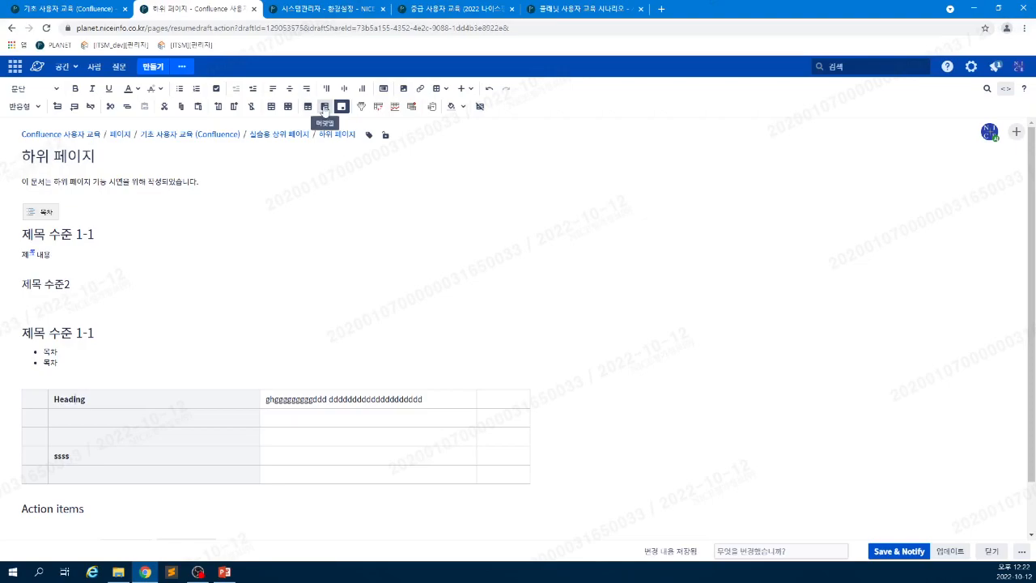
pyautogui.click(324, 109)
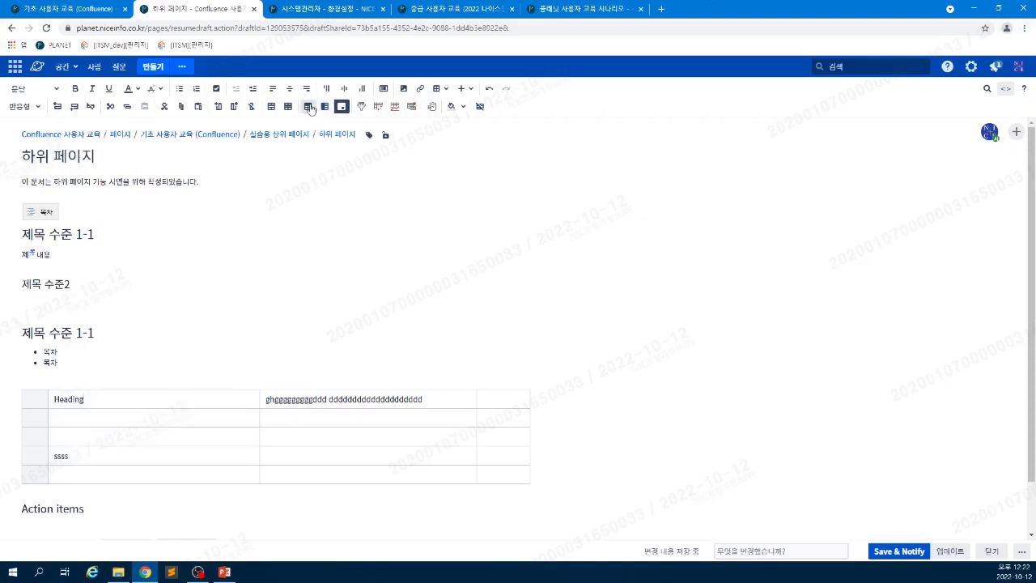
pyautogui.click(30, 443)
pyautogui.click(308, 108)
pyautogui.click(310, 111)
pyautogui.click(325, 106)
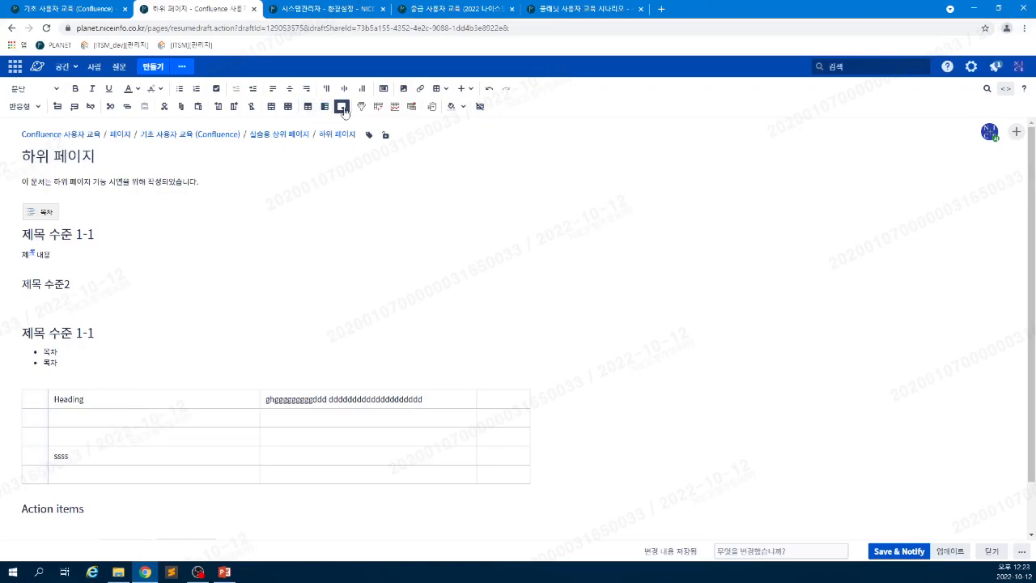
pyautogui.click(310, 109)
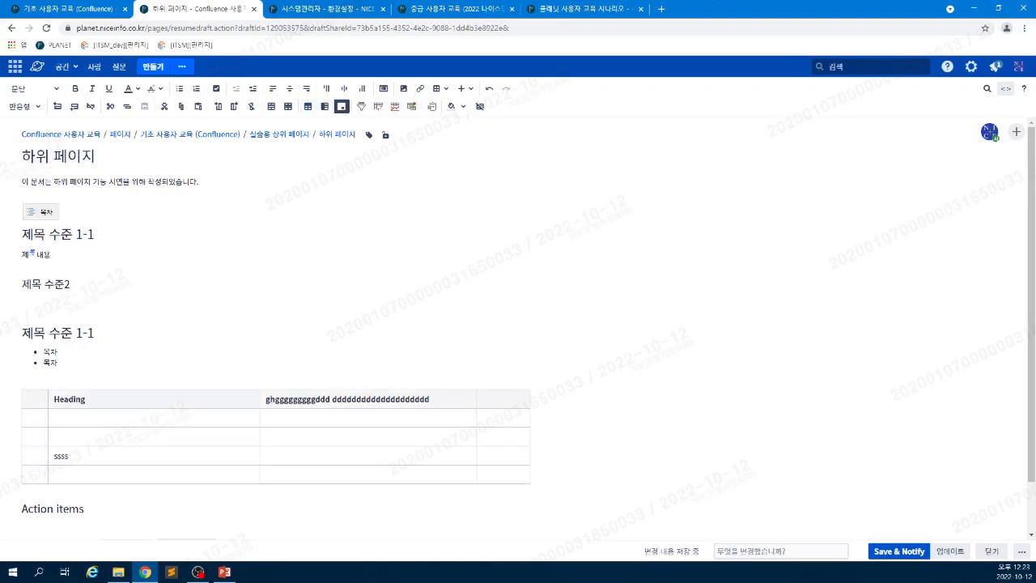
# - Publish the 하위 페이지 with 업데이트 and sort its table by the Heading column
pyautogui.click(951, 552)
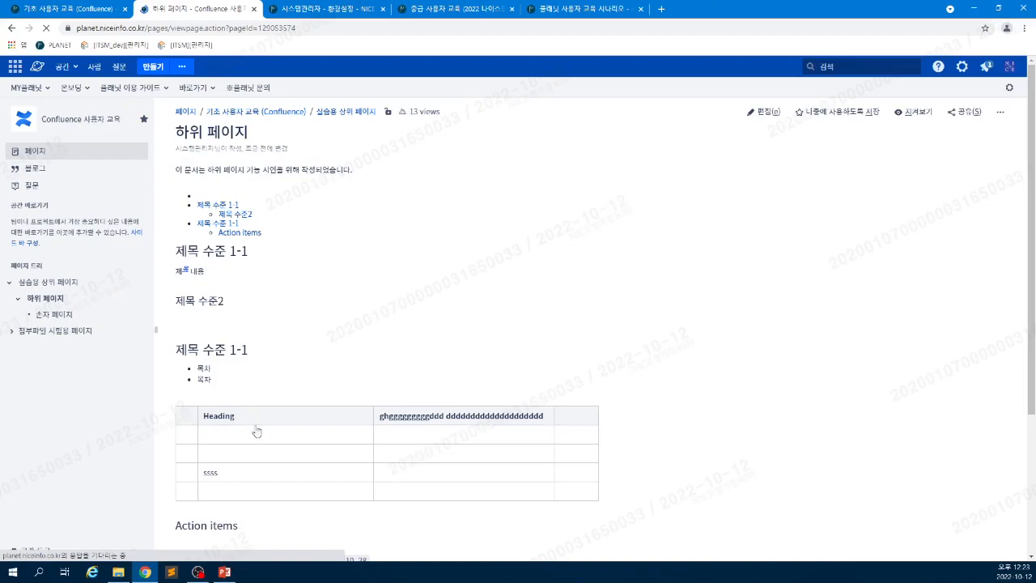
pyautogui.click(221, 419)
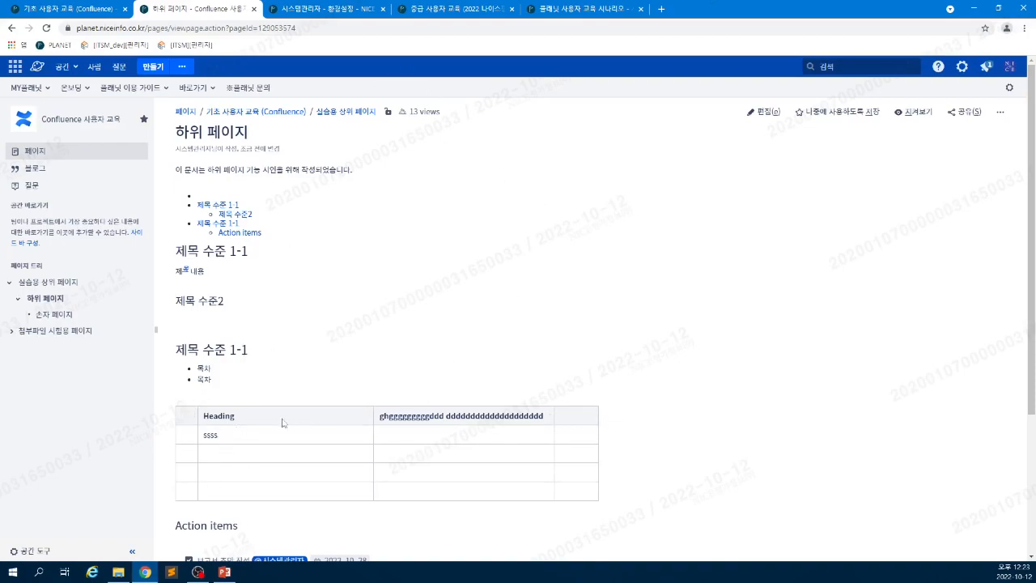
pyautogui.click(85, 8)
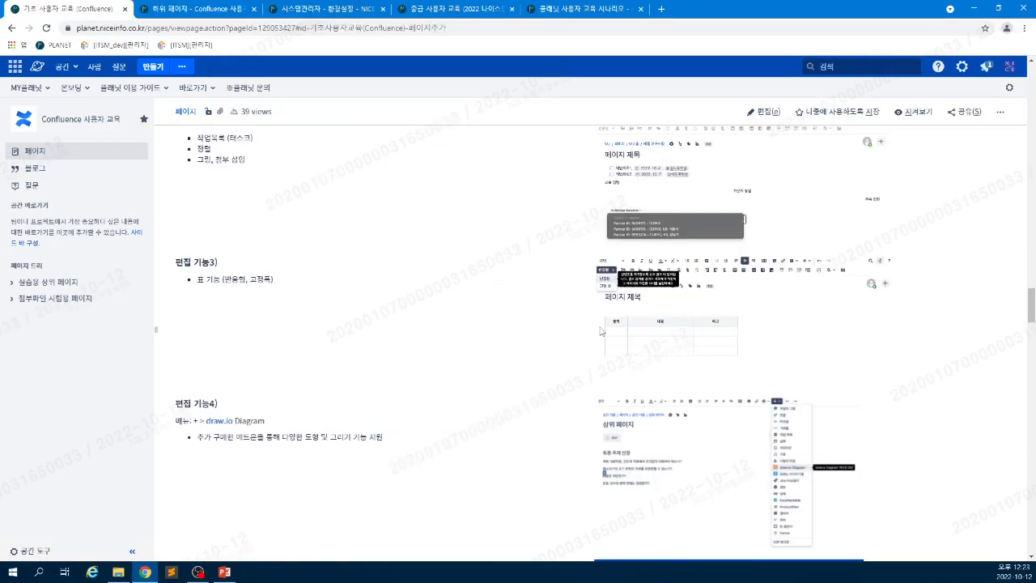
pyautogui.scroll(-1, 583, 321)
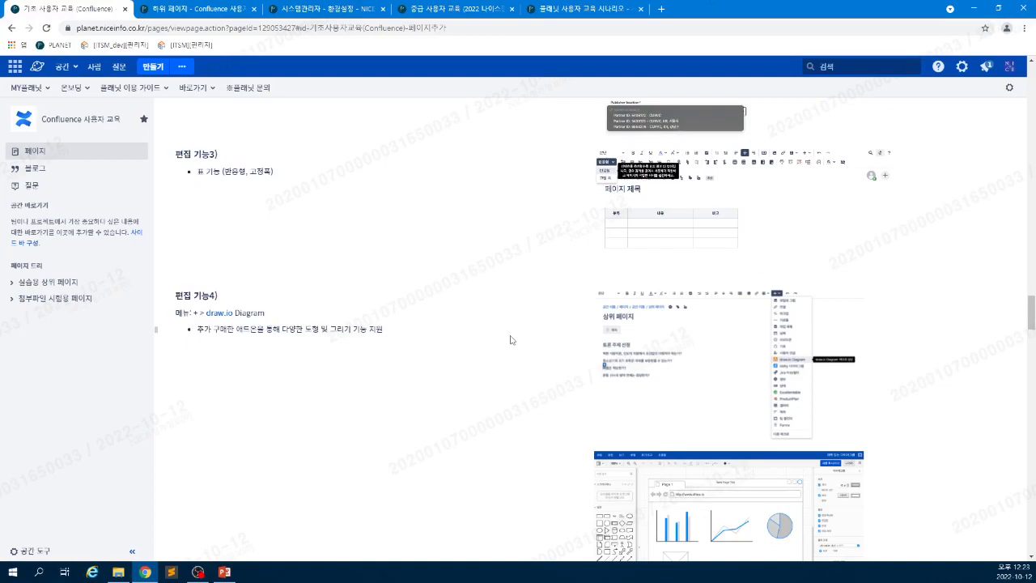
pyautogui.scroll(-1, 510, 340)
pyautogui.scroll(-1, 510, 340)
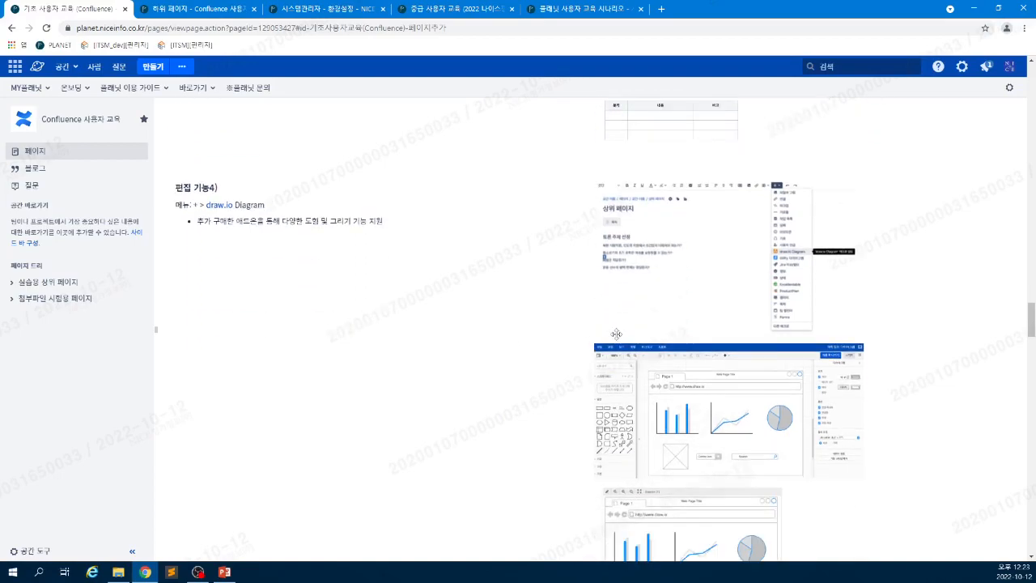
pyautogui.scroll(-2, 671, 259)
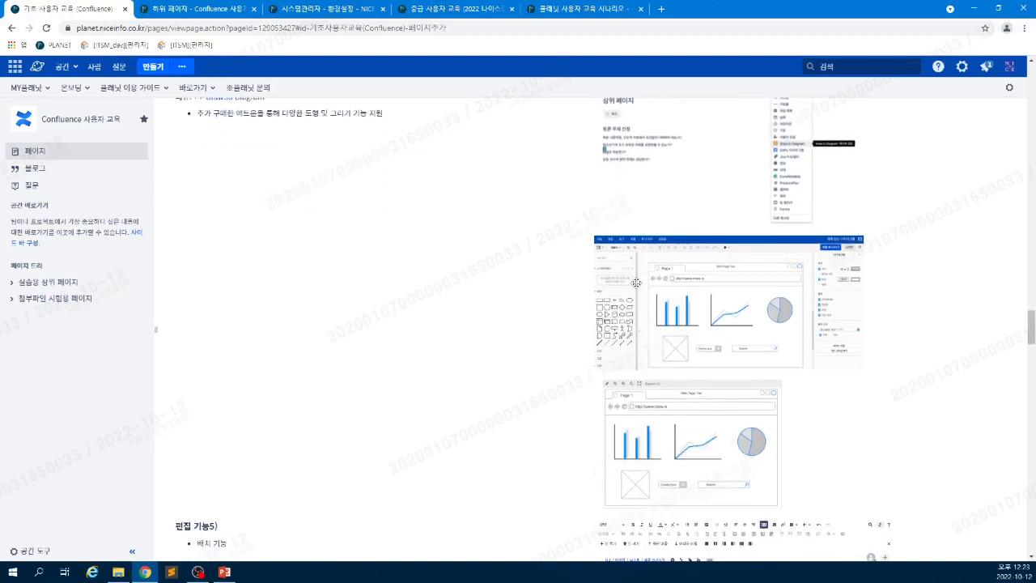
pyautogui.scroll(-3, 636, 282)
pyautogui.scroll(-4, 623, 293)
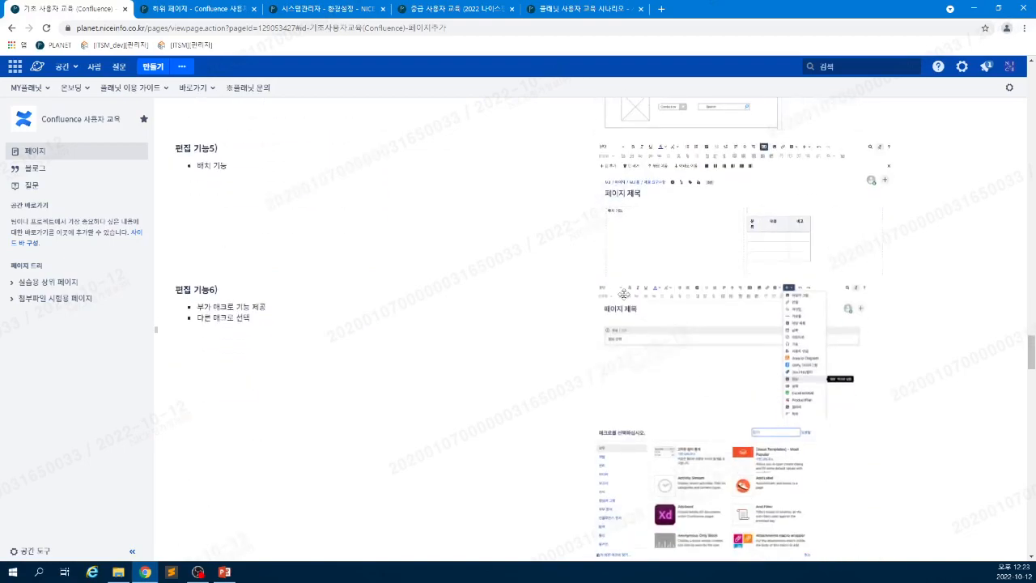
pyautogui.scroll(1, 624, 293)
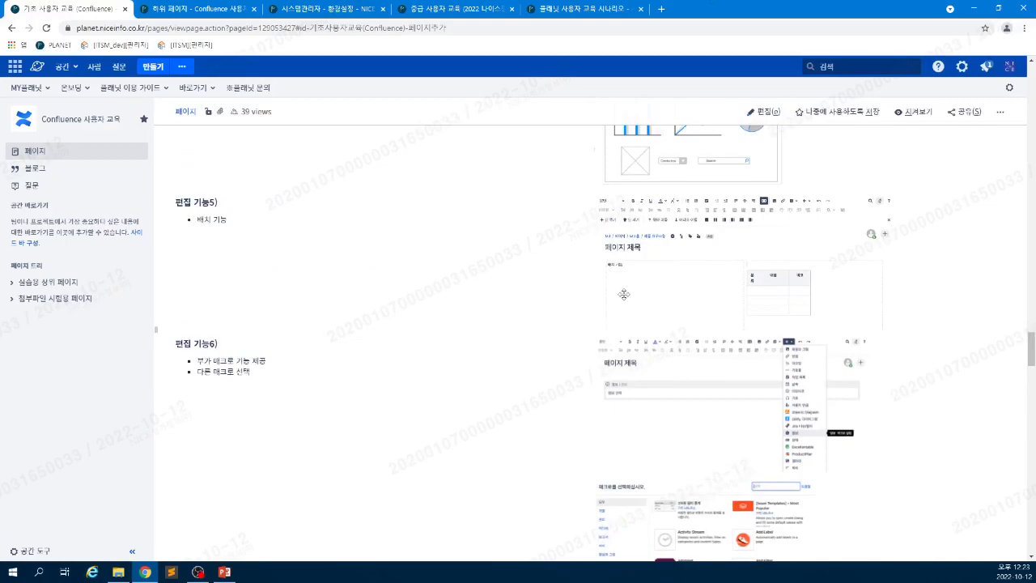
pyautogui.scroll(-1, 472, 273)
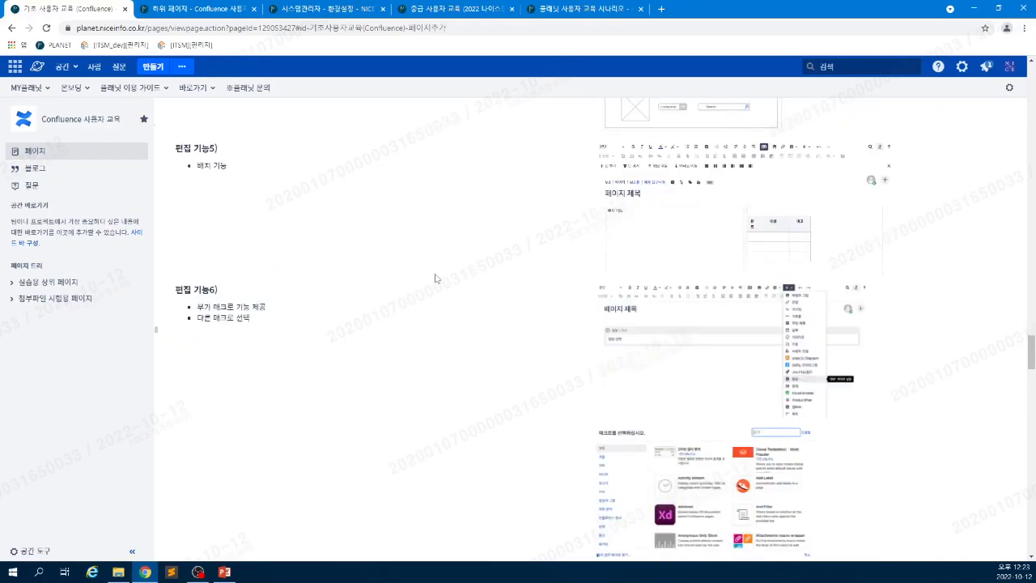
pyautogui.scroll(-1, 433, 278)
pyautogui.scroll(-1, 433, 278)
pyautogui.scroll(1, 433, 279)
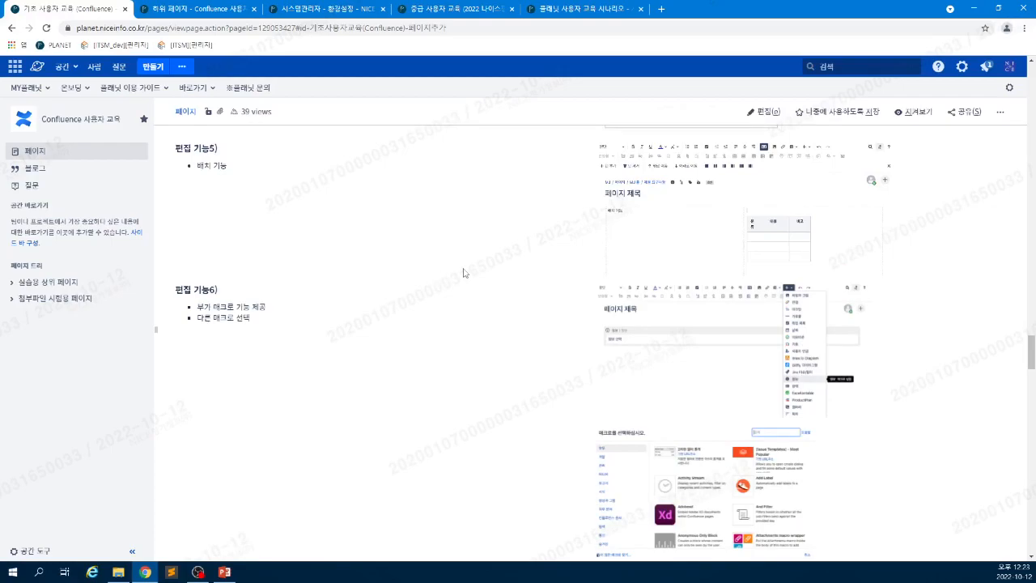
# - Leave the 하위 페이지 editor and navigate up the page tree to the parent page
pyautogui.click(156, 12)
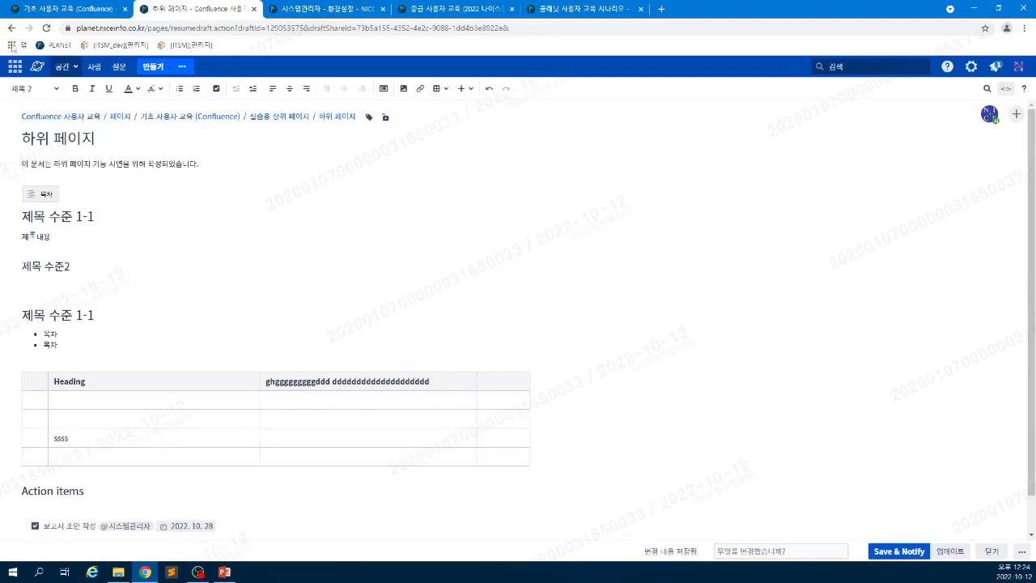
pyautogui.click(12, 29)
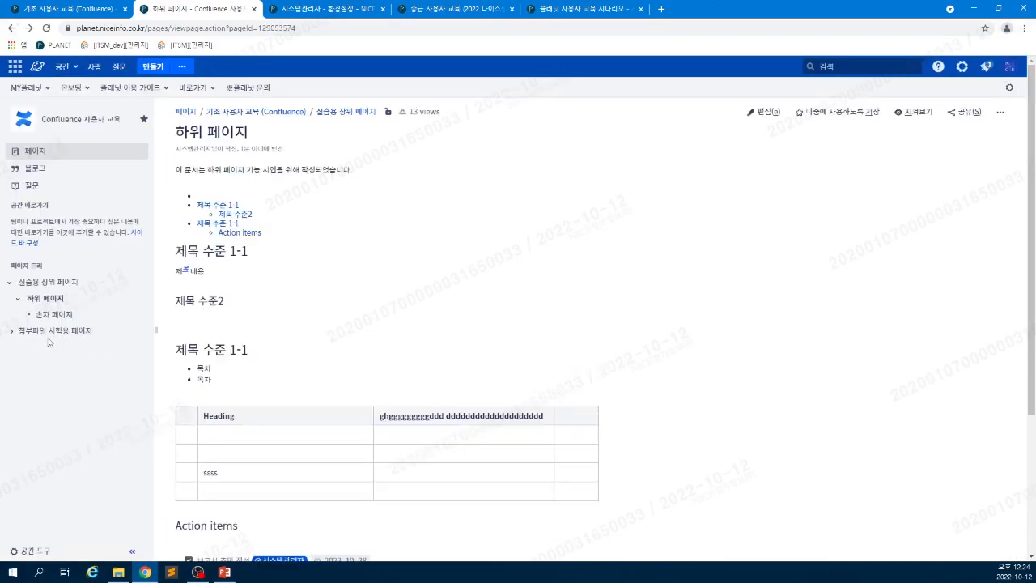
pyautogui.click(10, 333)
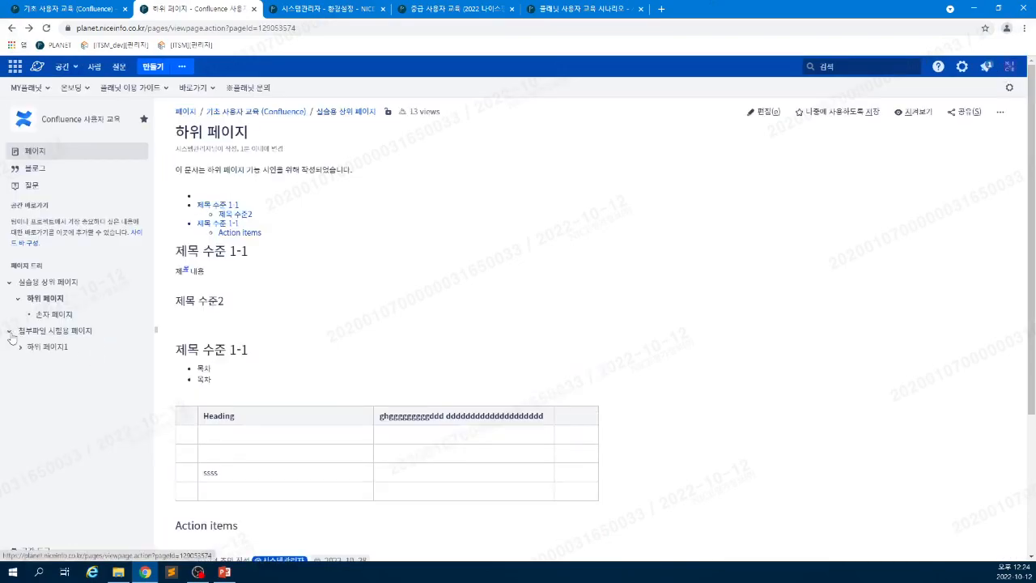
pyautogui.click(28, 286)
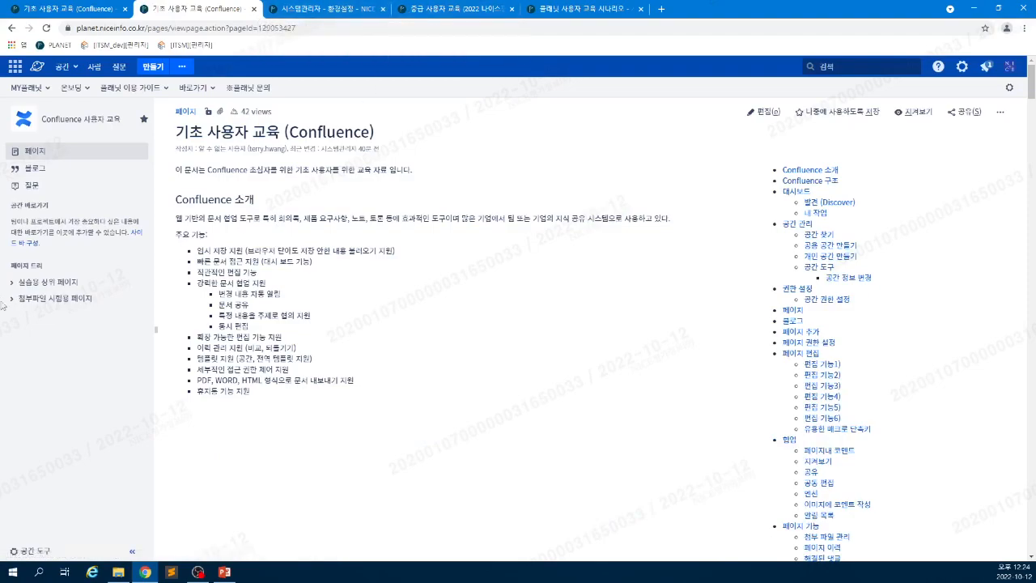
# - Expand the page tree down to 손자 페이지1 and open it for editing
pyautogui.click(11, 284)
pyautogui.click(11, 315)
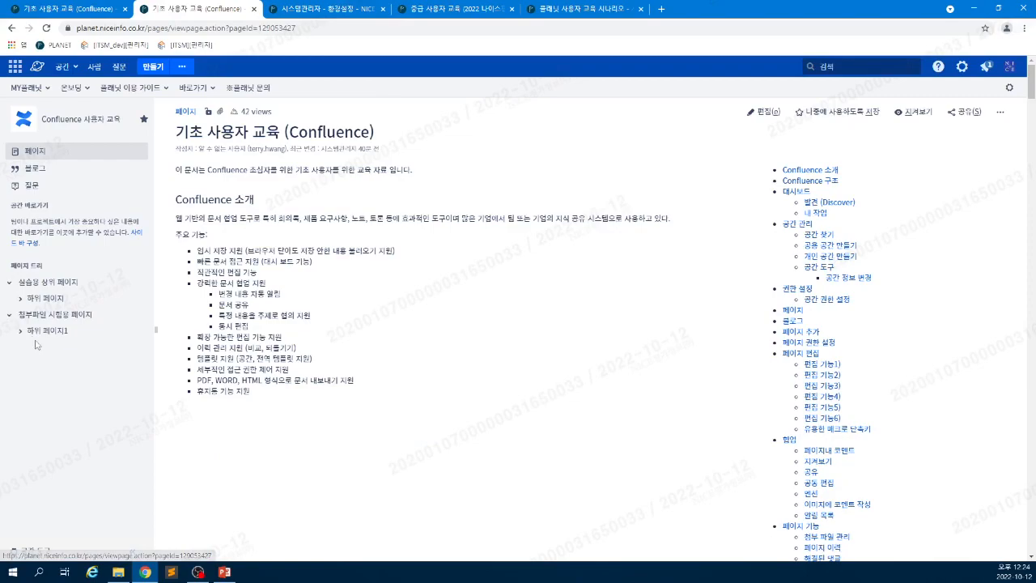
pyautogui.click(21, 333)
pyautogui.click(53, 348)
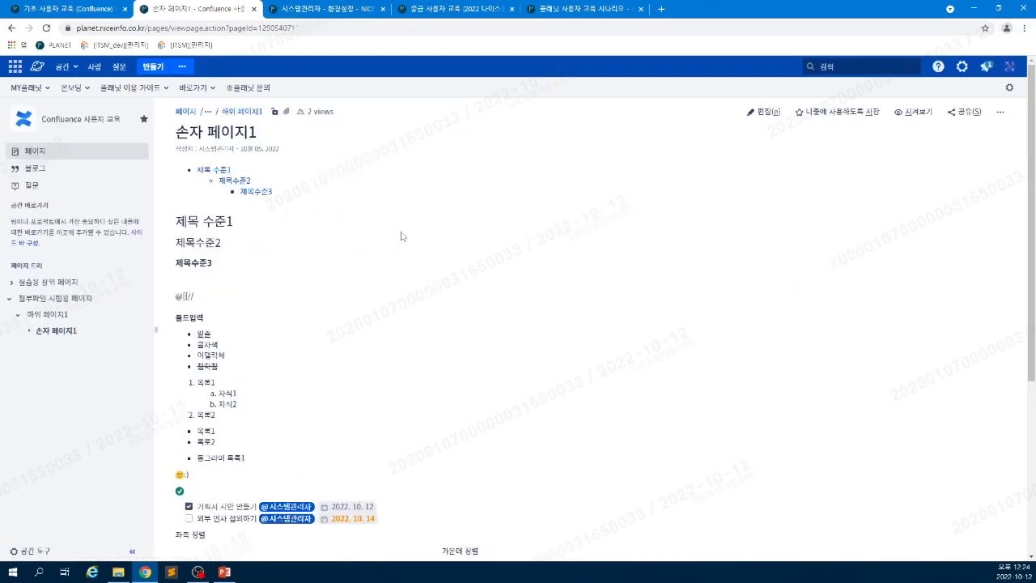
pyautogui.click(758, 113)
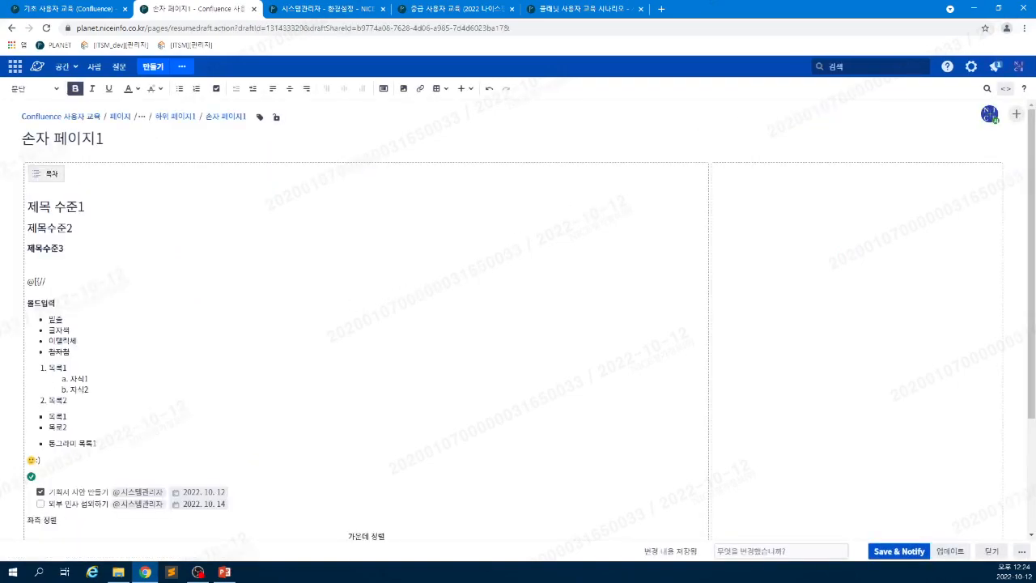
# - Try the two- and three-column page layouts, then settle on the single-column layout
pyautogui.click(384, 88)
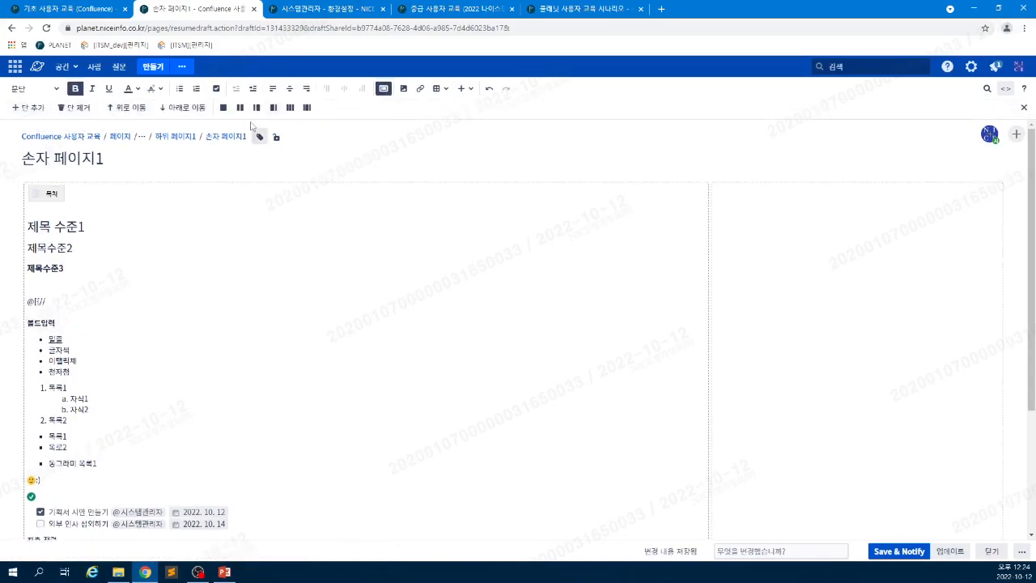
pyautogui.click(223, 109)
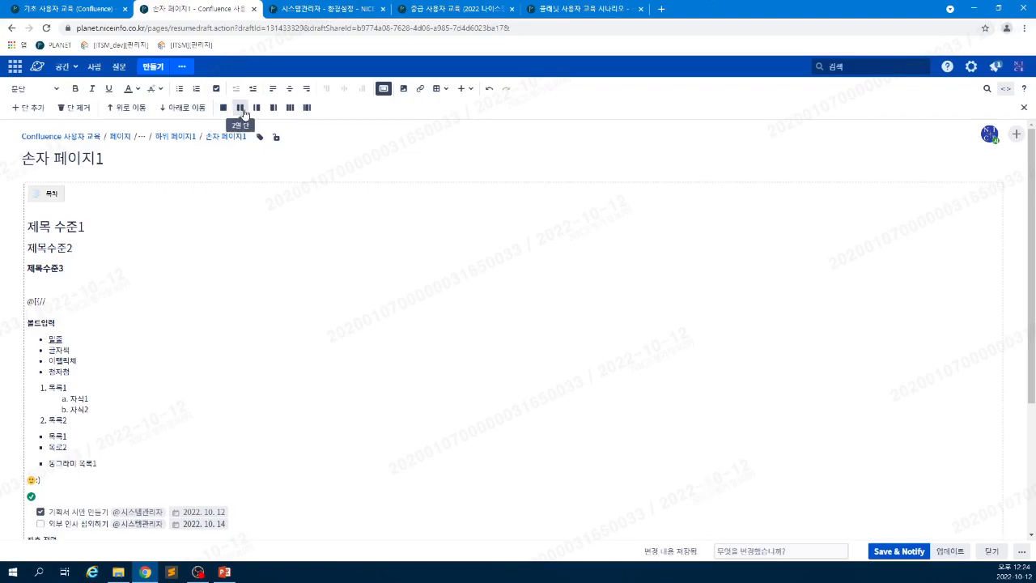
pyautogui.click(240, 109)
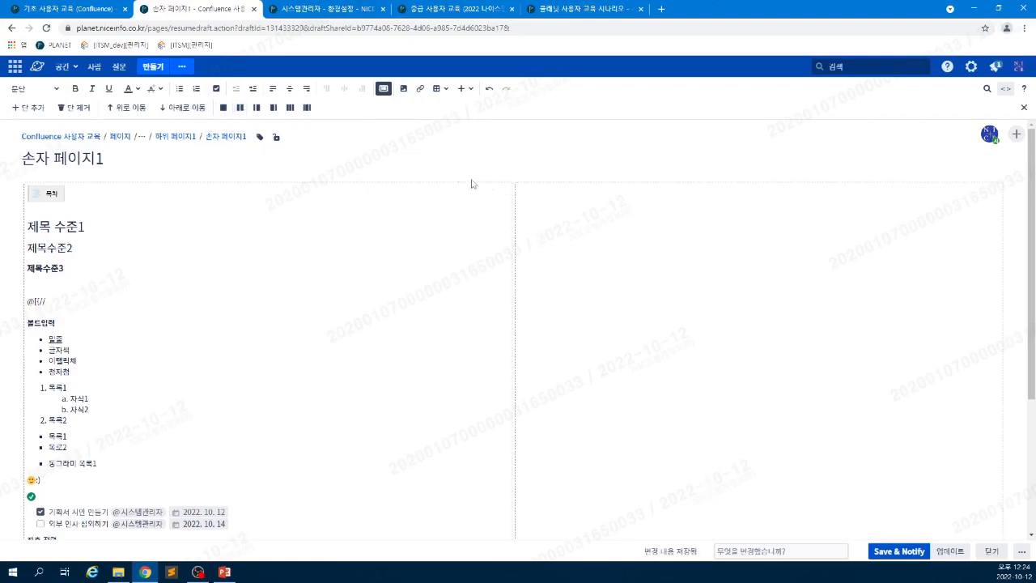
pyautogui.click(256, 108)
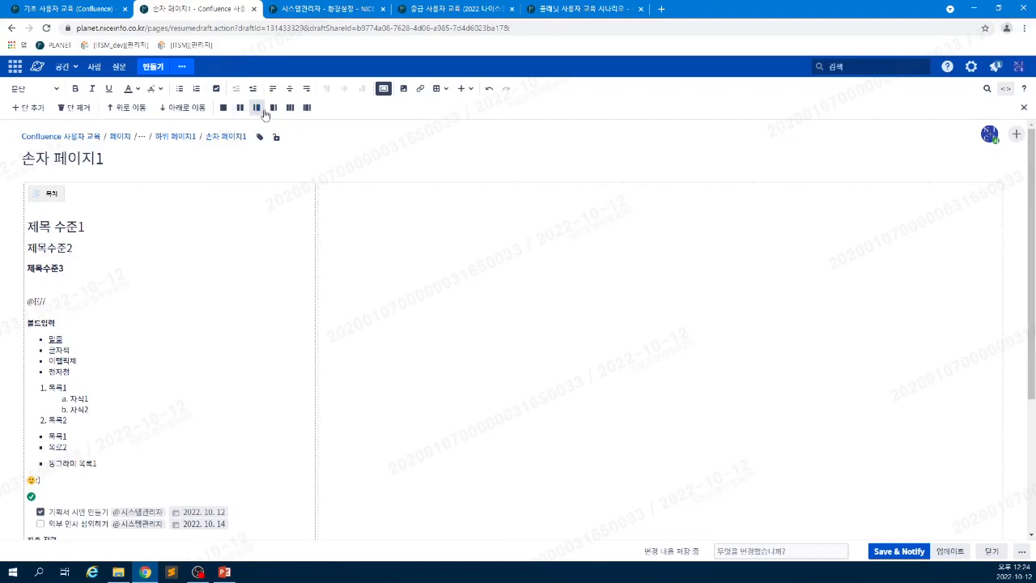
pyautogui.click(273, 109)
pyautogui.click(290, 109)
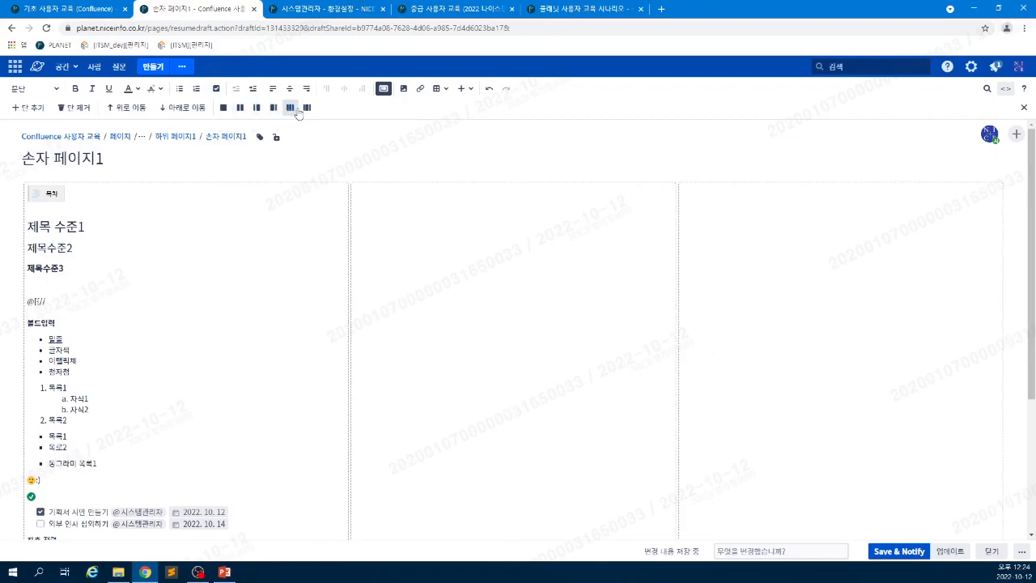
pyautogui.click(306, 108)
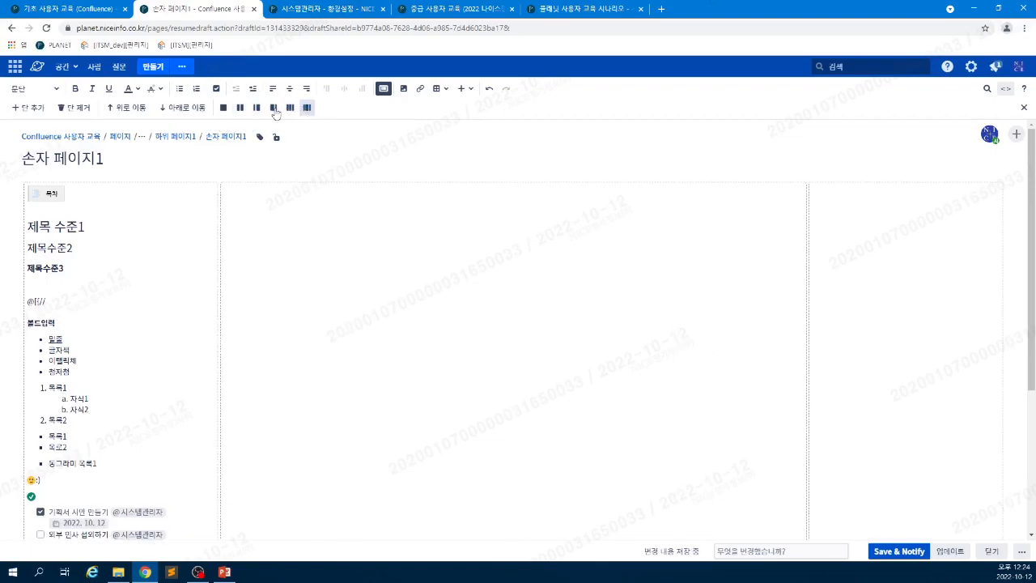
pyautogui.click(224, 108)
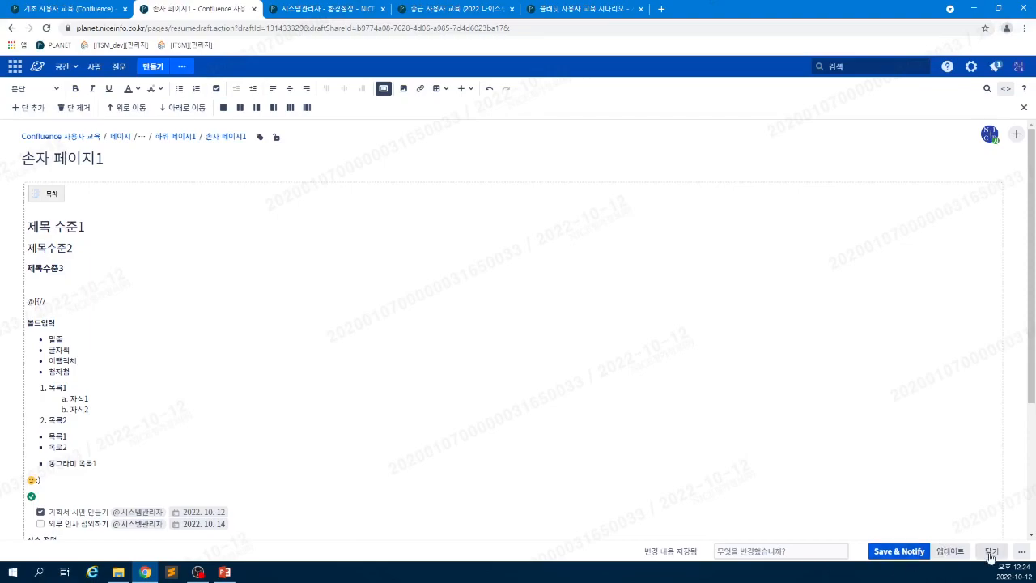
# - Add a new section below the table in 손자 페이지1 and publish it with 업데이트
pyautogui.scroll(-2, 518, 323)
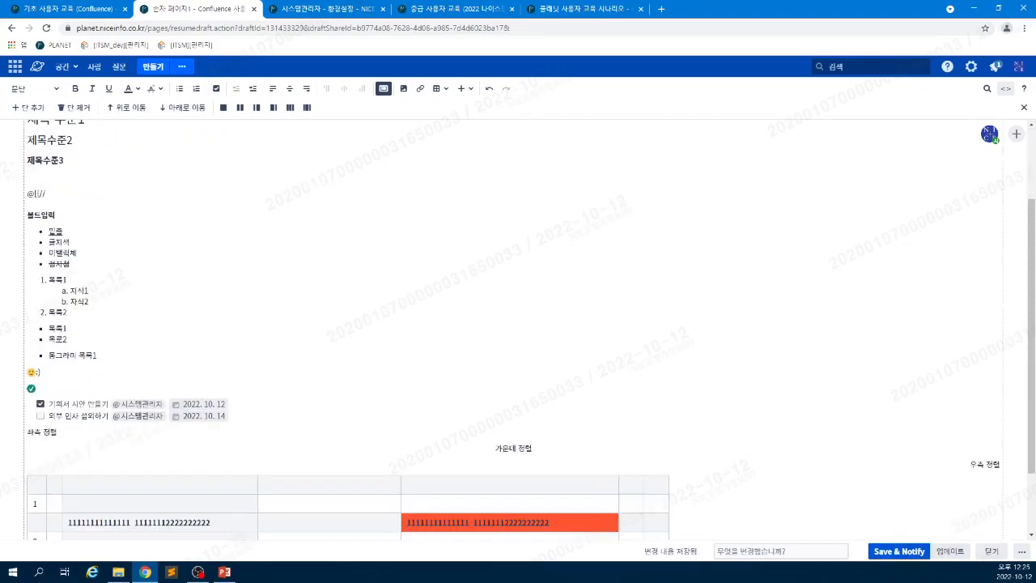
pyautogui.click(31, 108)
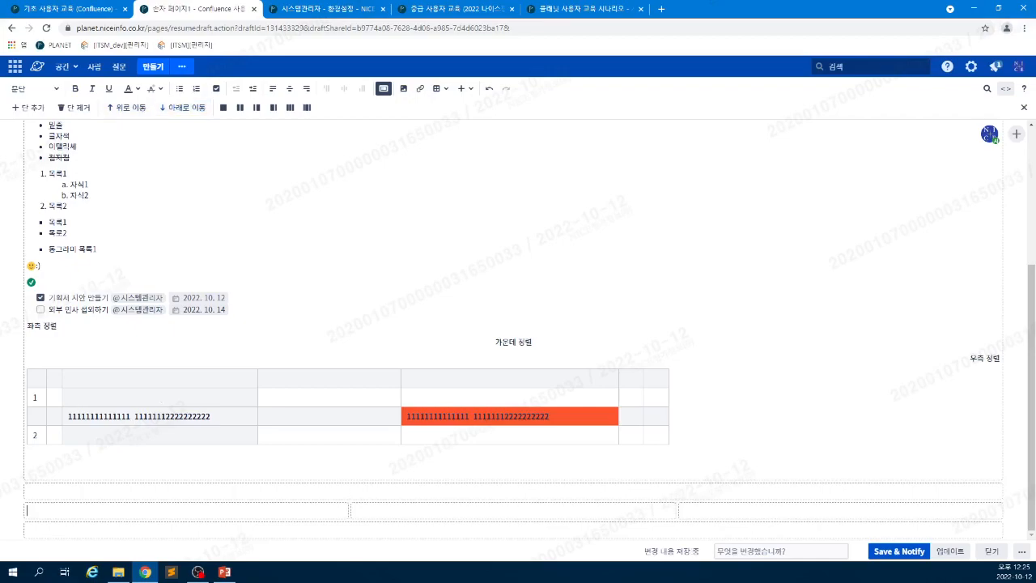
pyautogui.click(212, 512)
pyautogui.click(10, 30)
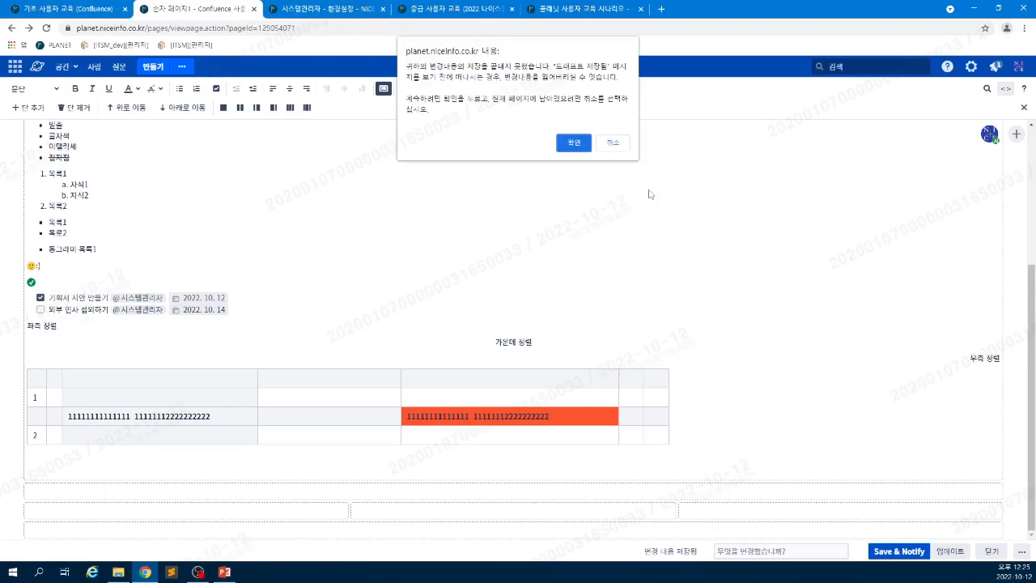
pyautogui.click(620, 146)
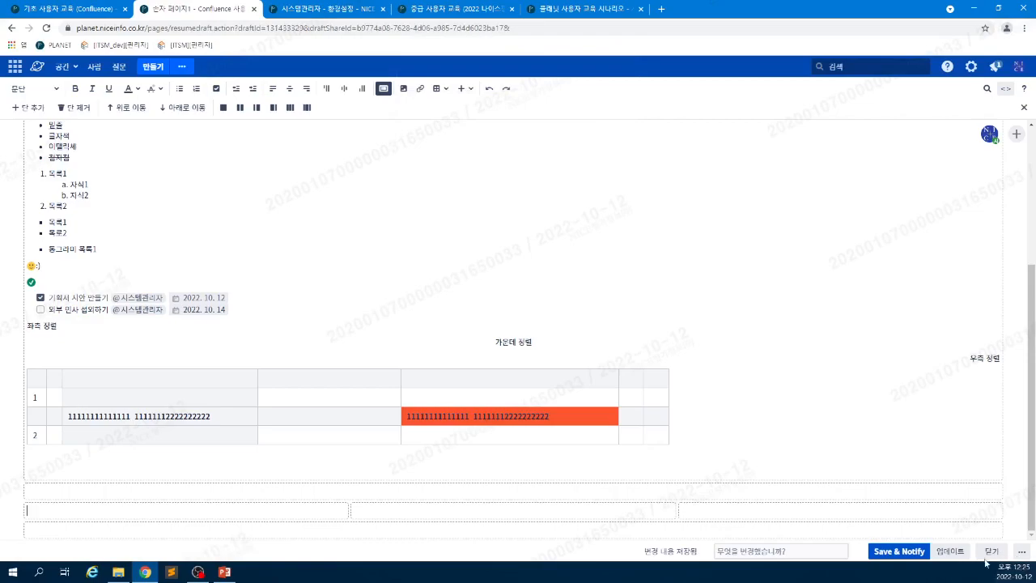
pyautogui.click(950, 551)
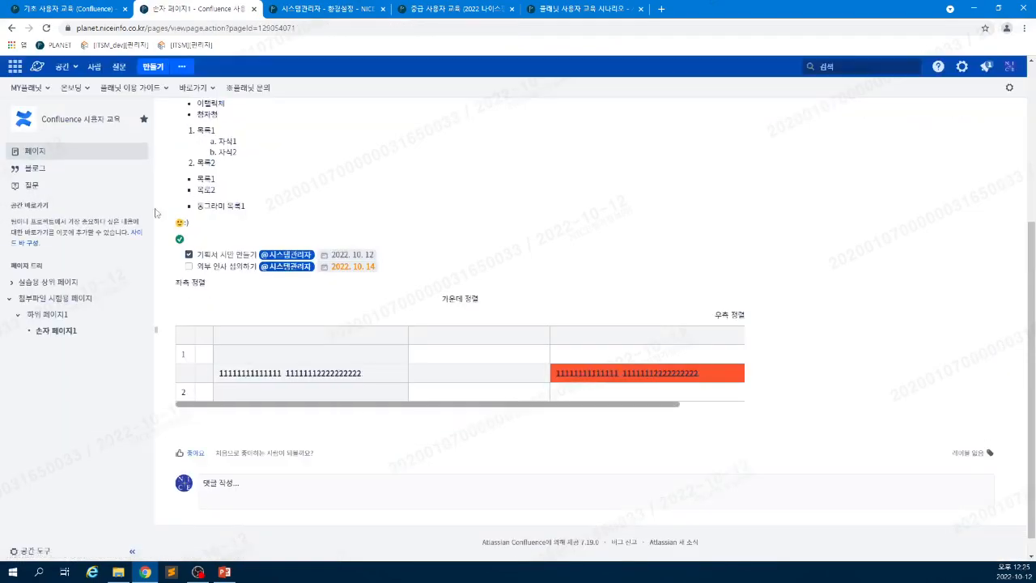
# - On 기초 사용자 교육, select the // and @ shortcut samples and view the emoticon screenshot
pyautogui.click(61, 9)
pyautogui.scroll(-5, 538, 386)
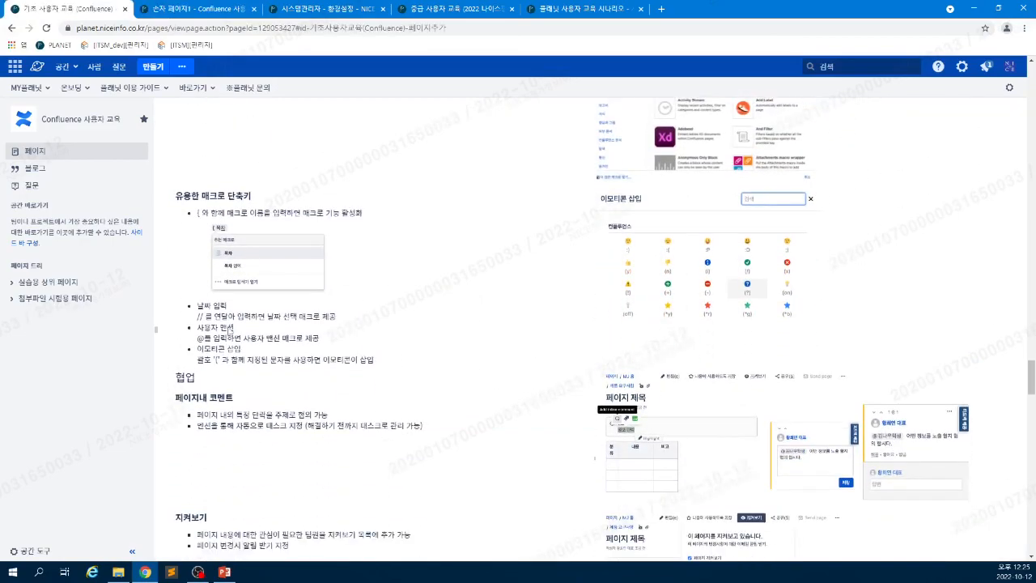
pyautogui.moveTo(197, 317); pyautogui.dragTo(206, 316)
pyautogui.moveTo(197, 339); pyautogui.dragTo(205, 338)
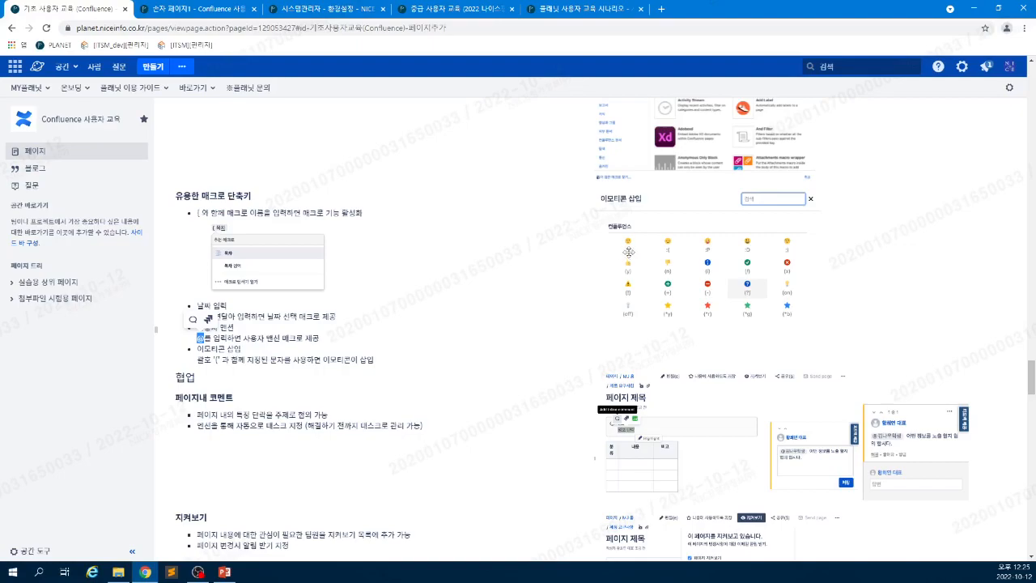
pyautogui.click(701, 261)
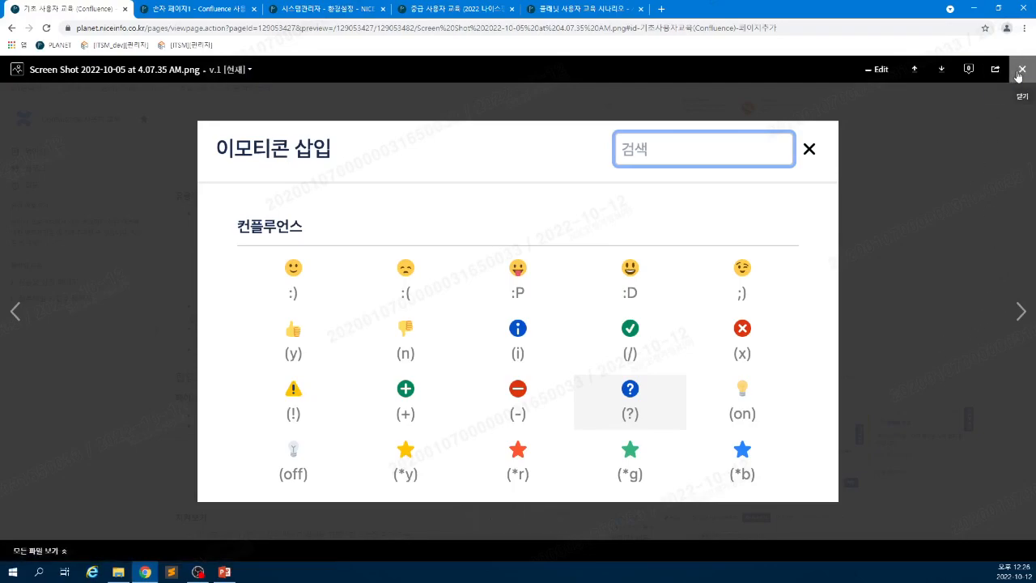
pyautogui.click(1021, 70)
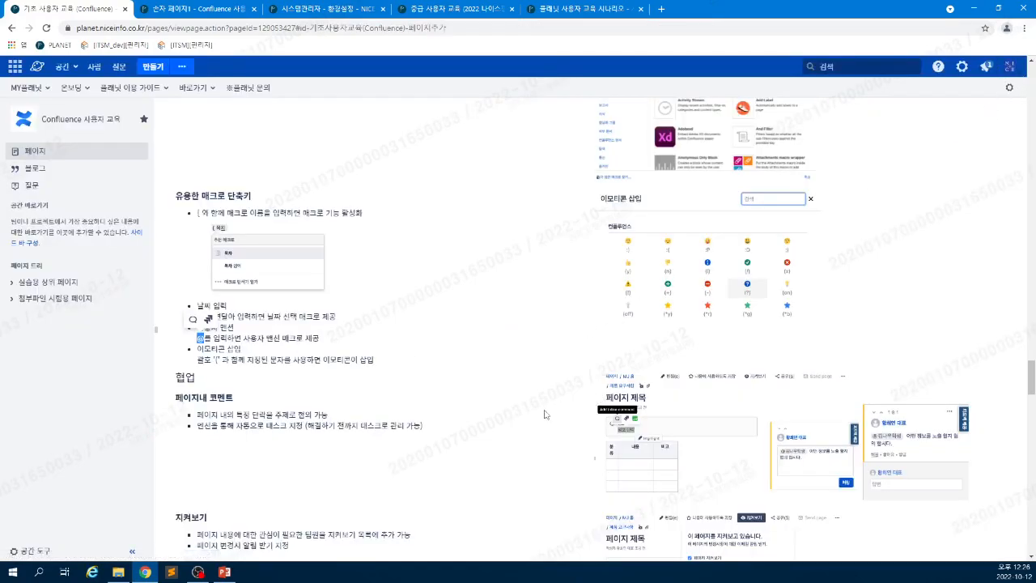
pyautogui.scroll(-3, 418, 446)
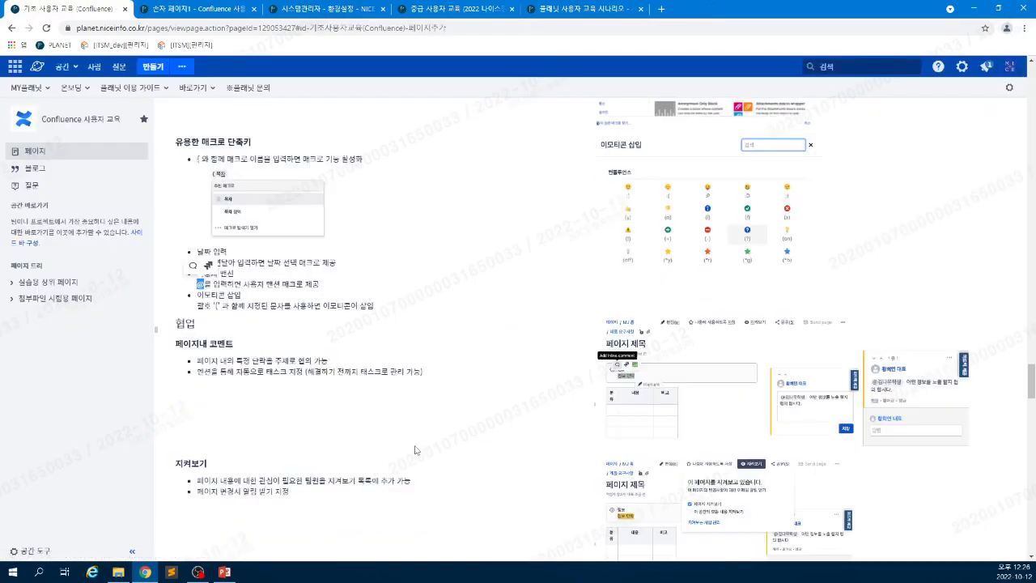
pyautogui.scroll(-2, 293, 272)
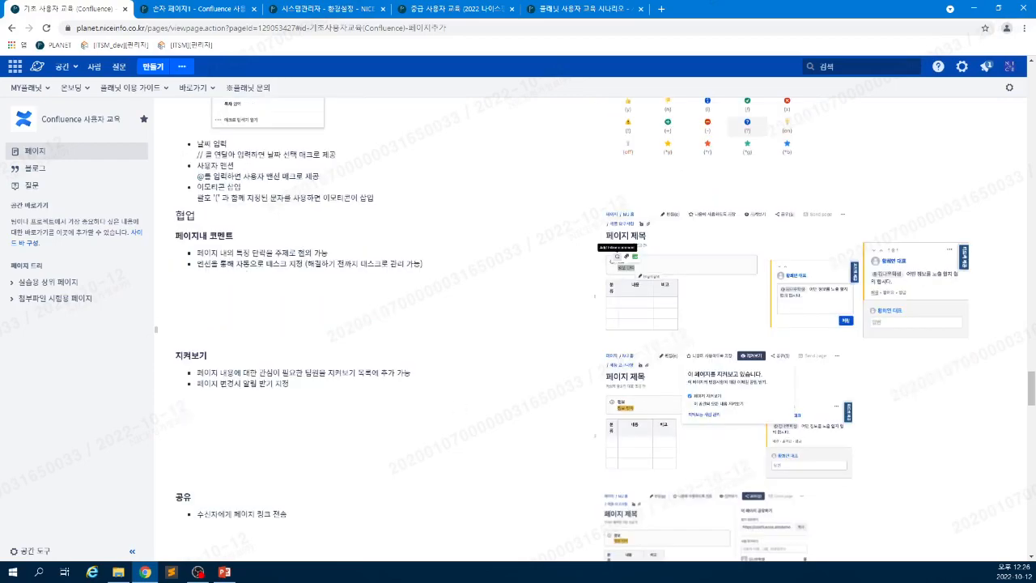
pyautogui.scroll(-3, 226, 281)
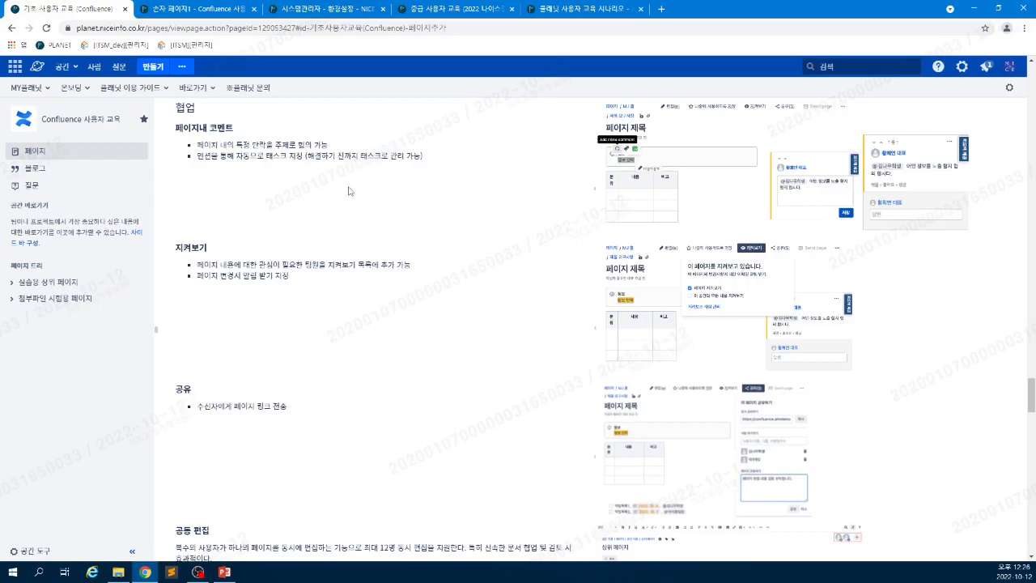
pyautogui.scroll(1, 349, 190)
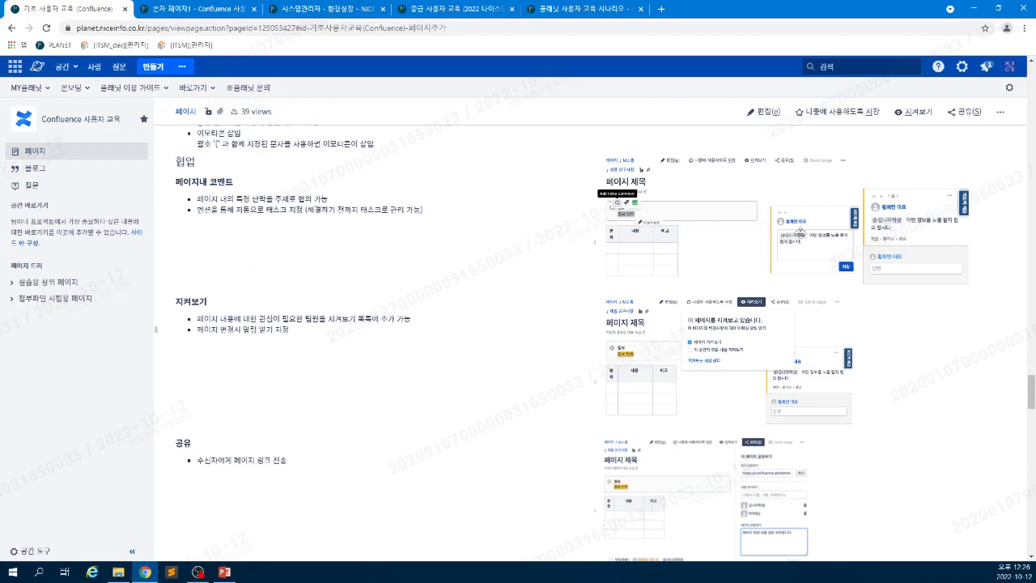
# - On 손자 페이지1, start a page comment reading 'dkfasd;asdkf', then scroll back to the top
pyautogui.click(190, 8)
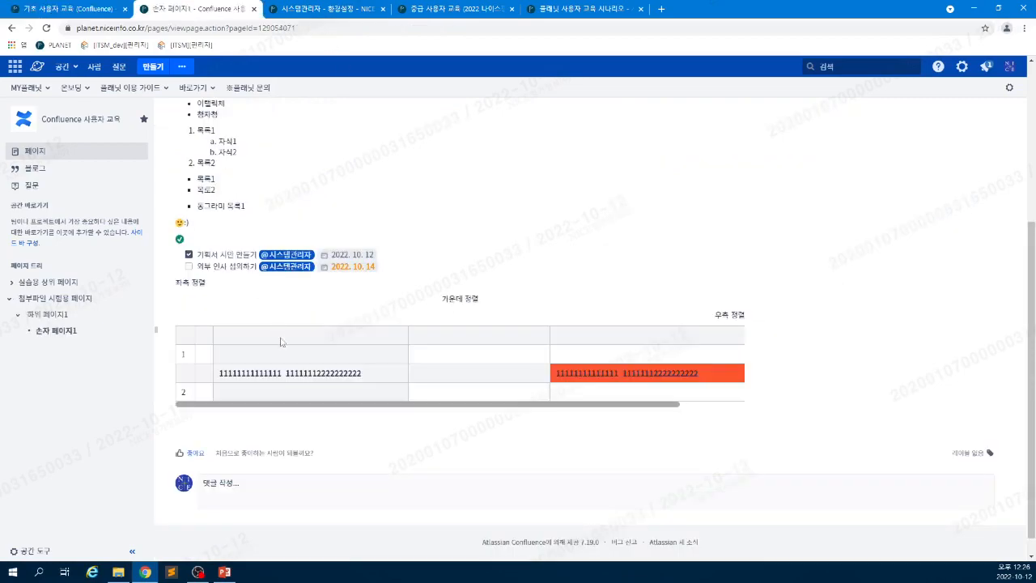
pyautogui.click(245, 494)
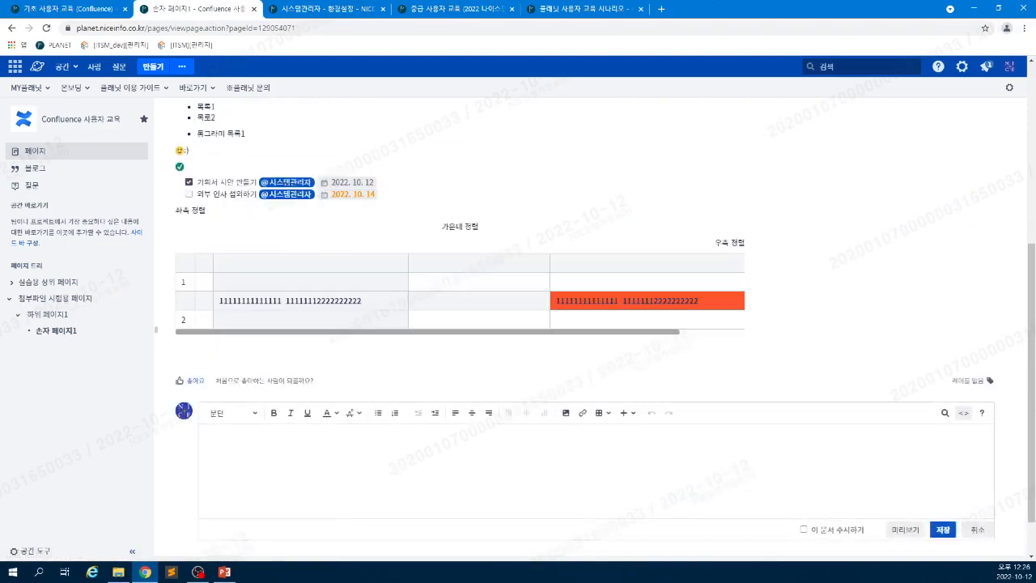
pyautogui.write('dkfasd;asdkf')
pyautogui.scroll(3, 356, 255)
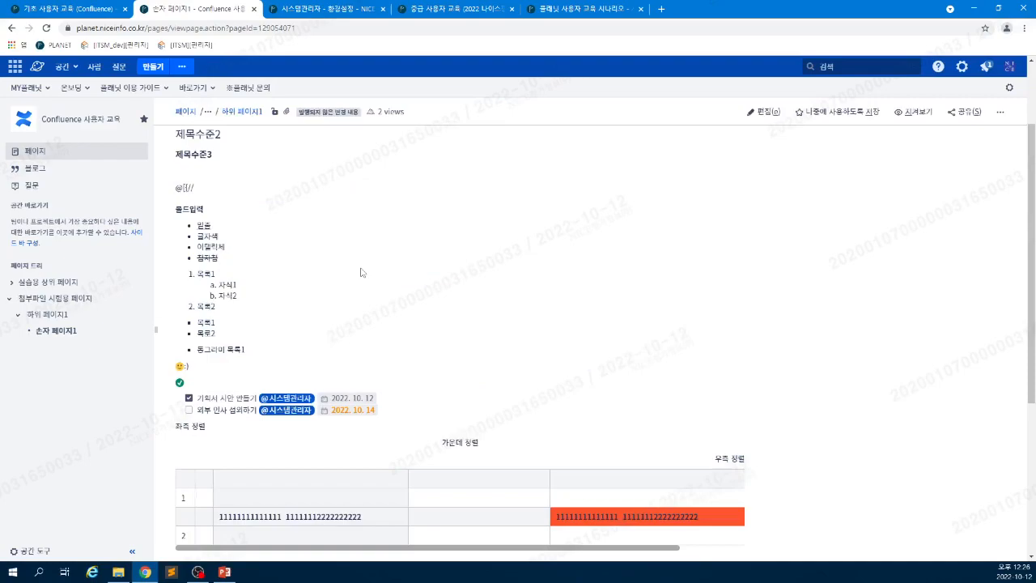
pyautogui.scroll(2, 361, 272)
pyautogui.scroll(-5, 362, 260)
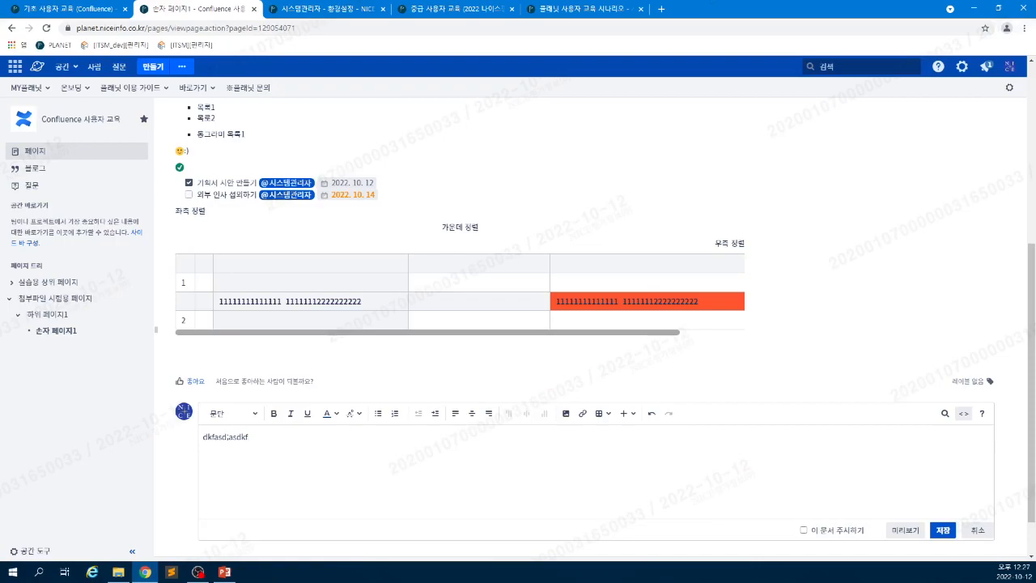
pyautogui.scroll(4, 299, 340)
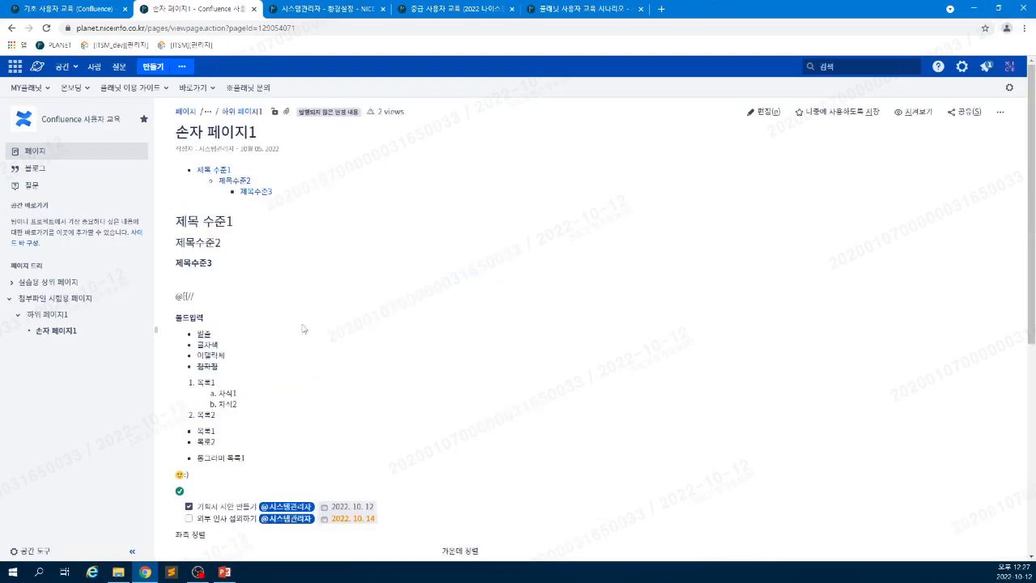
# - Start an inline comment on the word 볼드입력, discarding the unsaved draft page comment
pyautogui.doubleClick(191, 318)
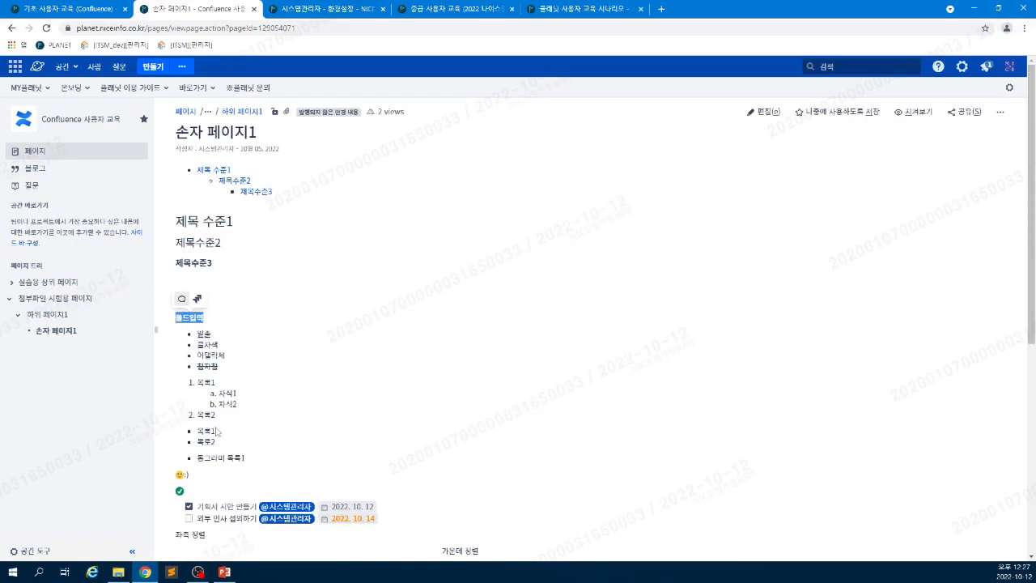
pyautogui.scroll(-1, 288, 469)
pyautogui.scroll(-4, 289, 469)
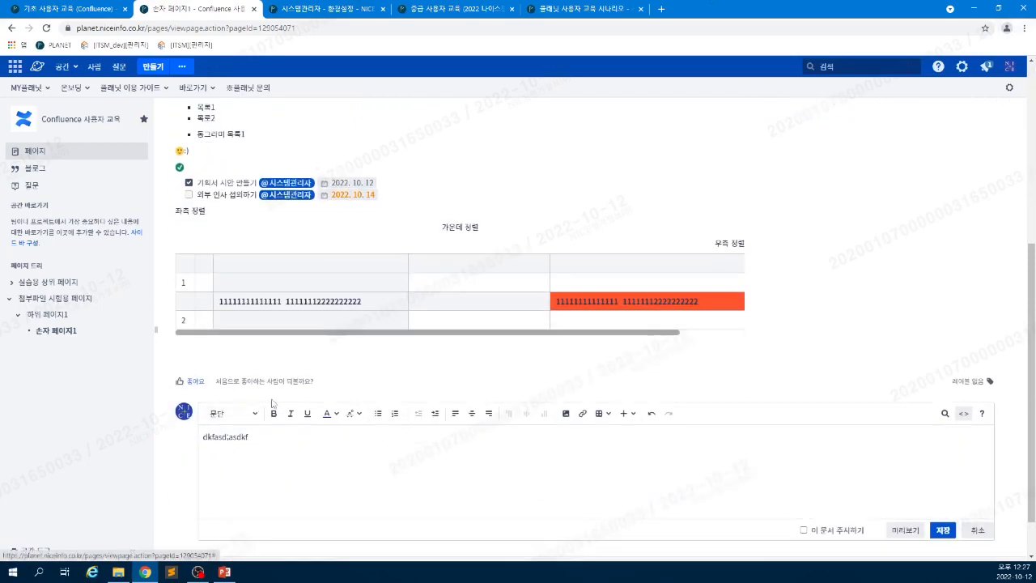
pyautogui.scroll(3, 276, 404)
pyautogui.scroll(1, 278, 398)
pyautogui.scroll(-4, 279, 398)
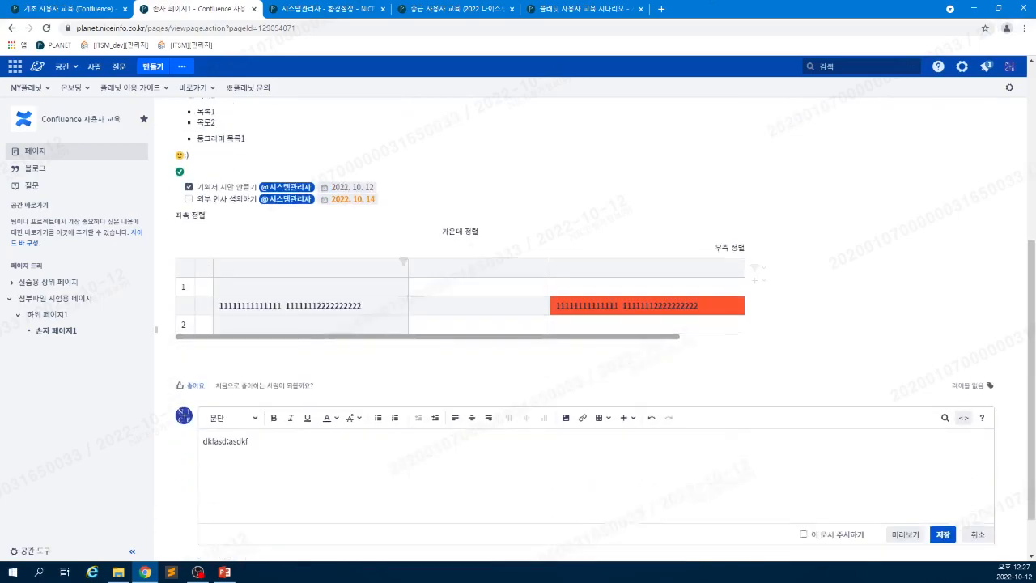
pyautogui.scroll(3, 283, 459)
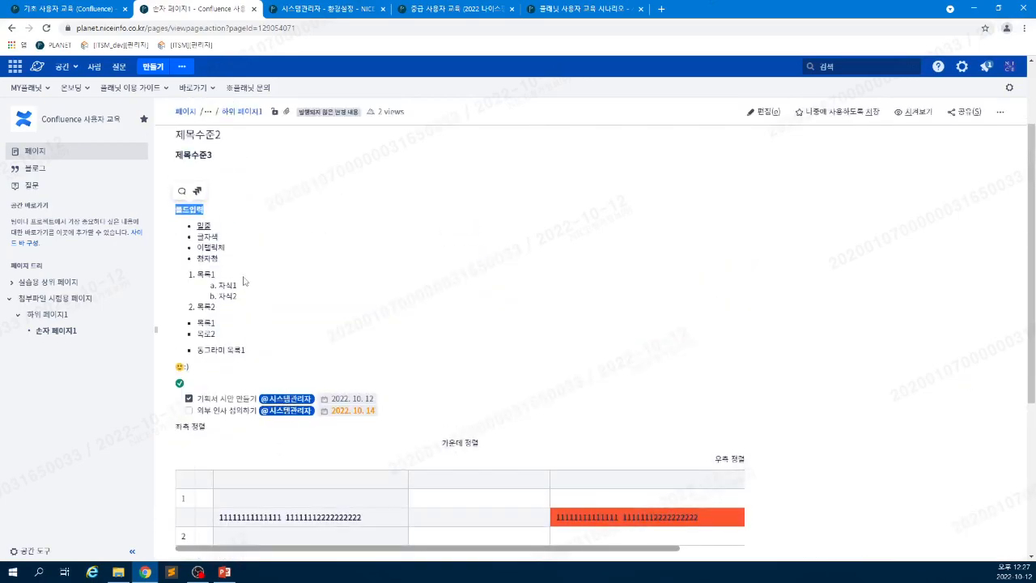
pyautogui.click(182, 191)
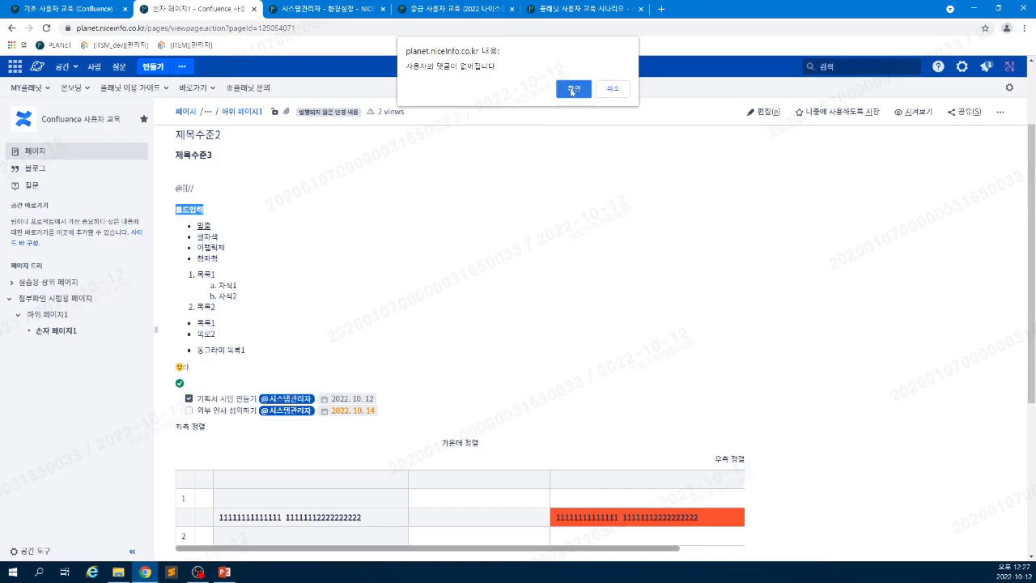
pyautogui.click(572, 91)
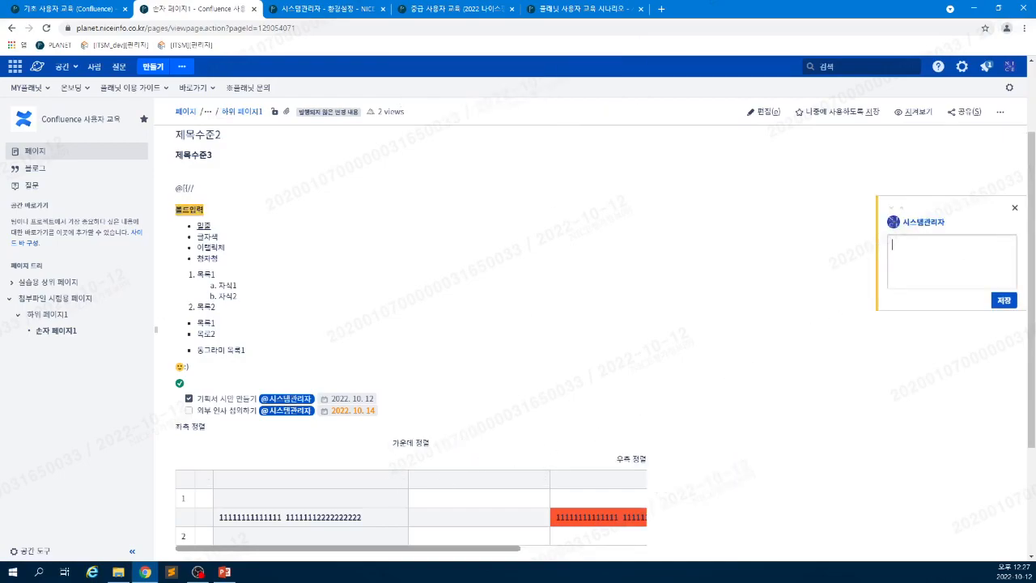
# - Save the inline comment with one user mention and the text asdkf;asdfks;d
pyautogui.write('@')
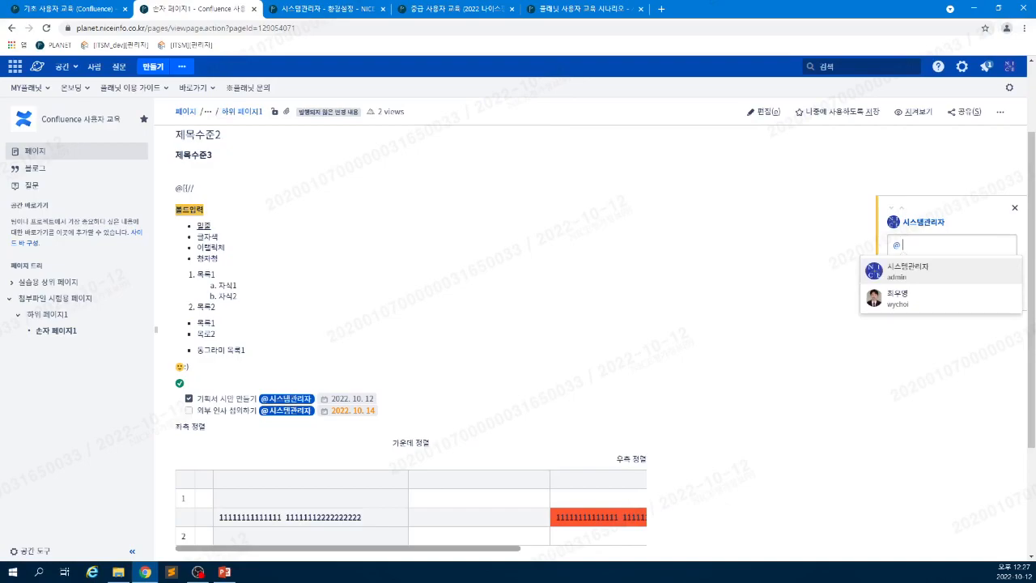
pyautogui.press('Return')
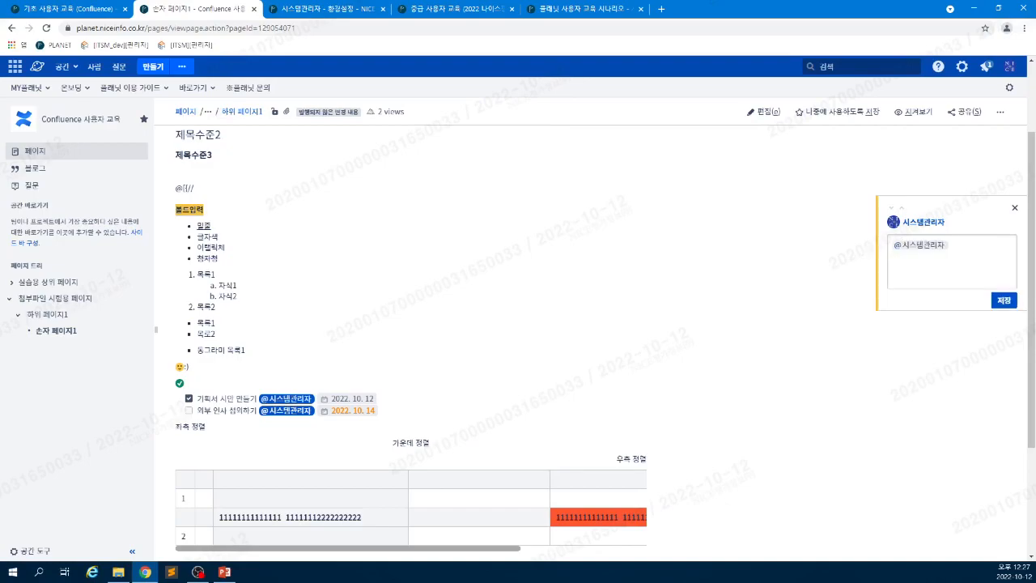
pyautogui.write('@')
pyautogui.press('Down')
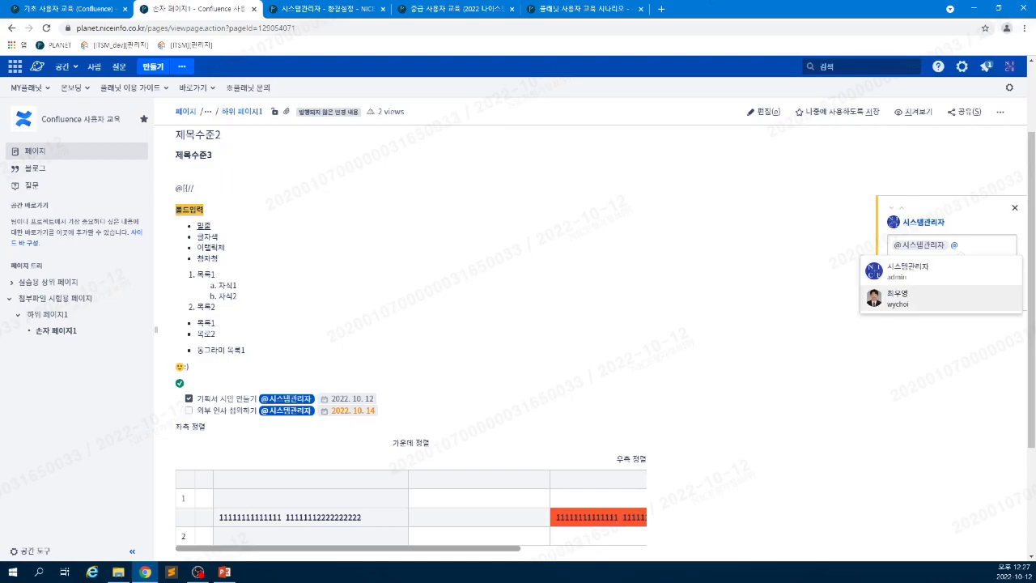
pyautogui.press('Return')
pyautogui.write('asdkf;asdfks;d')
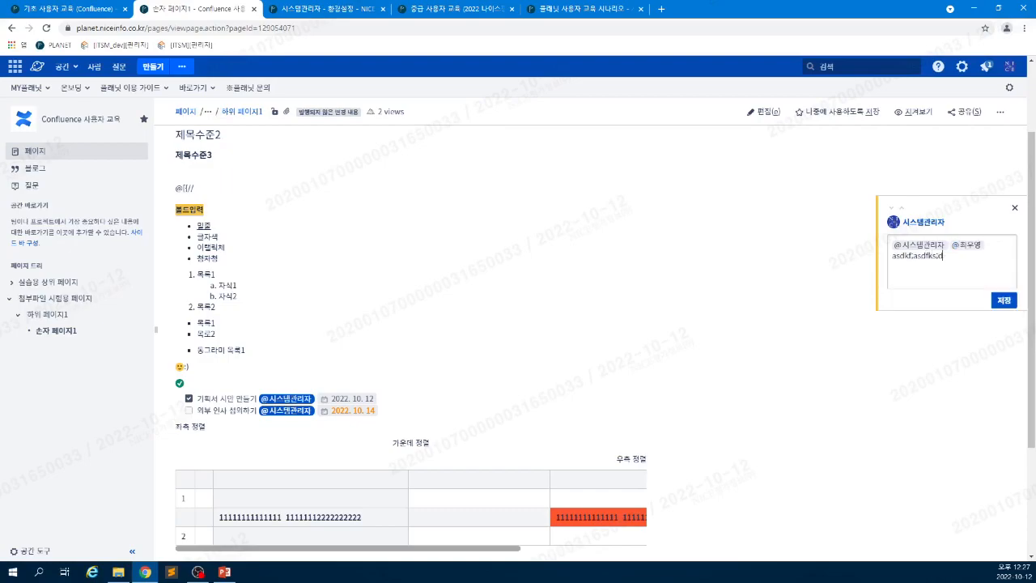
pyautogui.click(980, 245)
pyautogui.press('BackSpace')
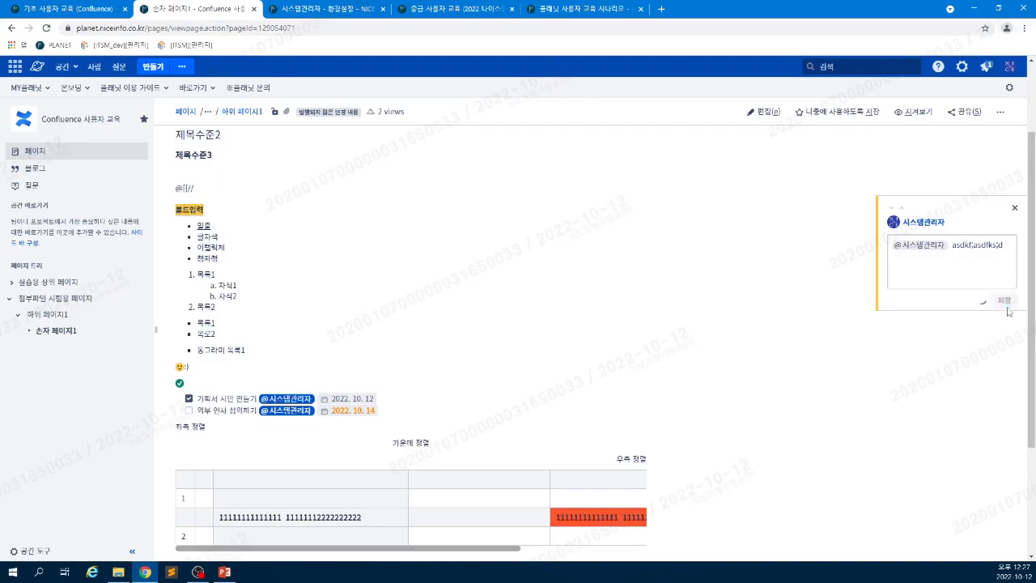
pyautogui.click(1003, 300)
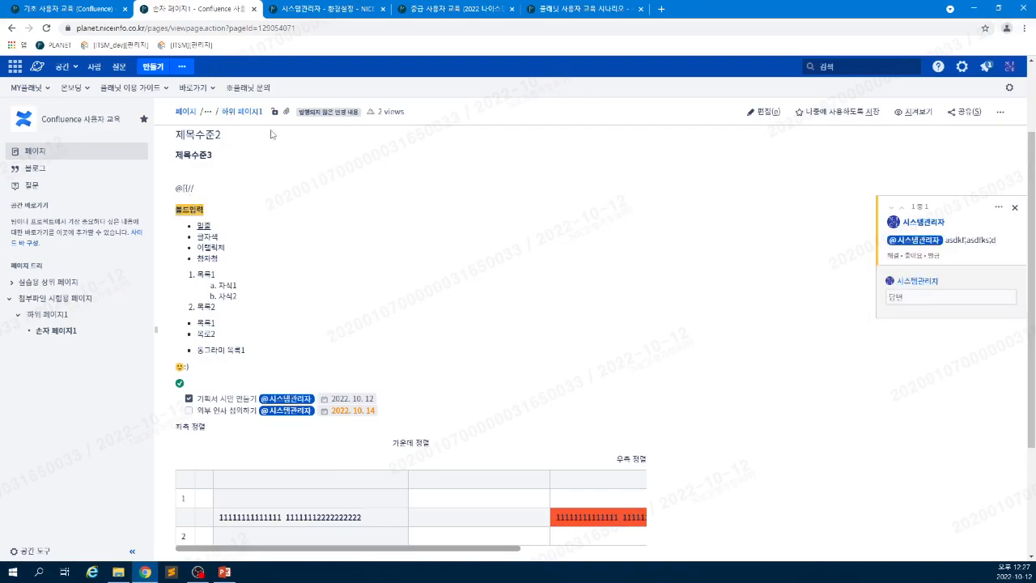
pyautogui.click(47, 28)
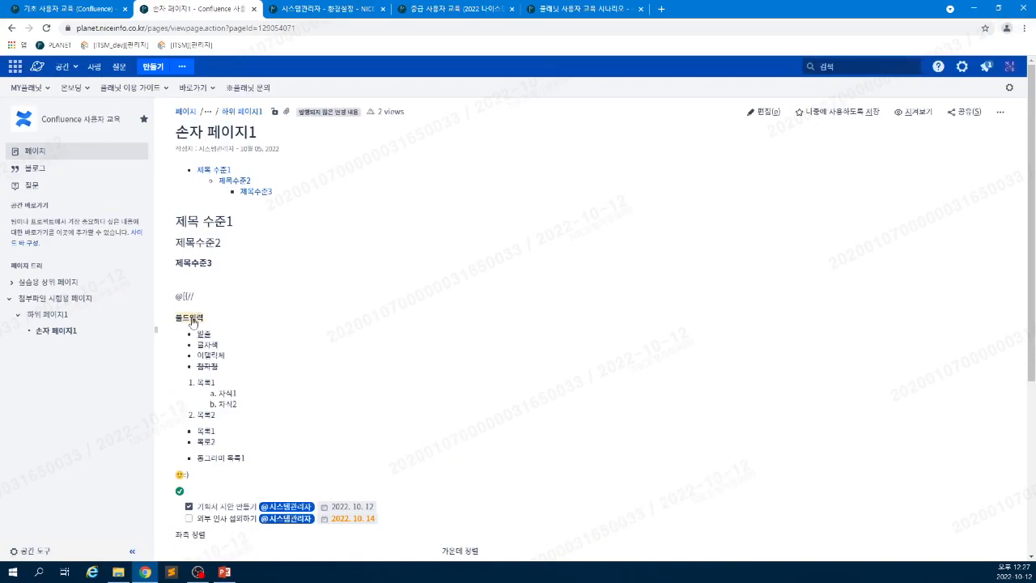
# - Reply 댓글 to the 볼드입력 inline comment, then mark the thread resolved
pyautogui.click(193, 322)
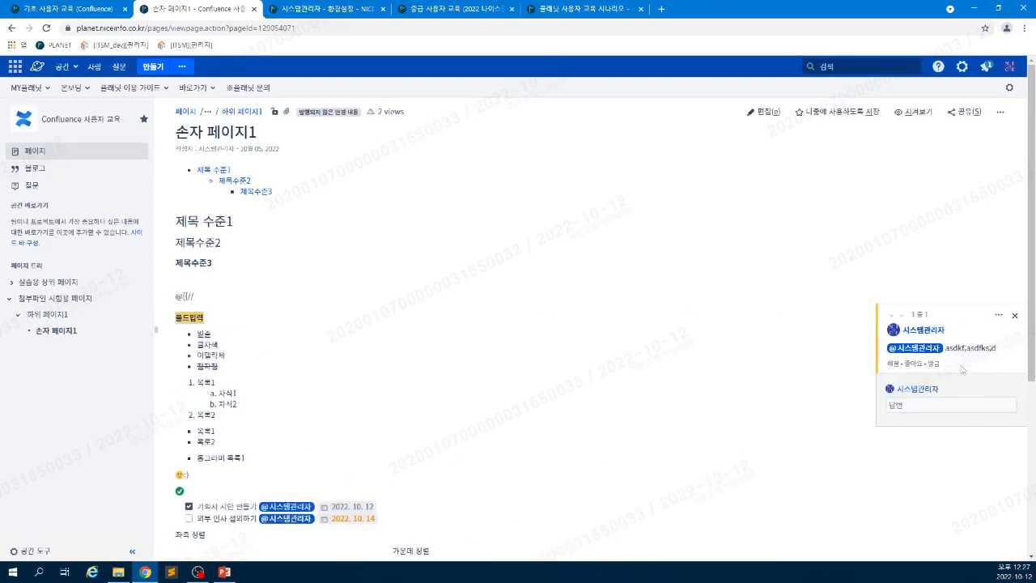
pyautogui.click(924, 406)
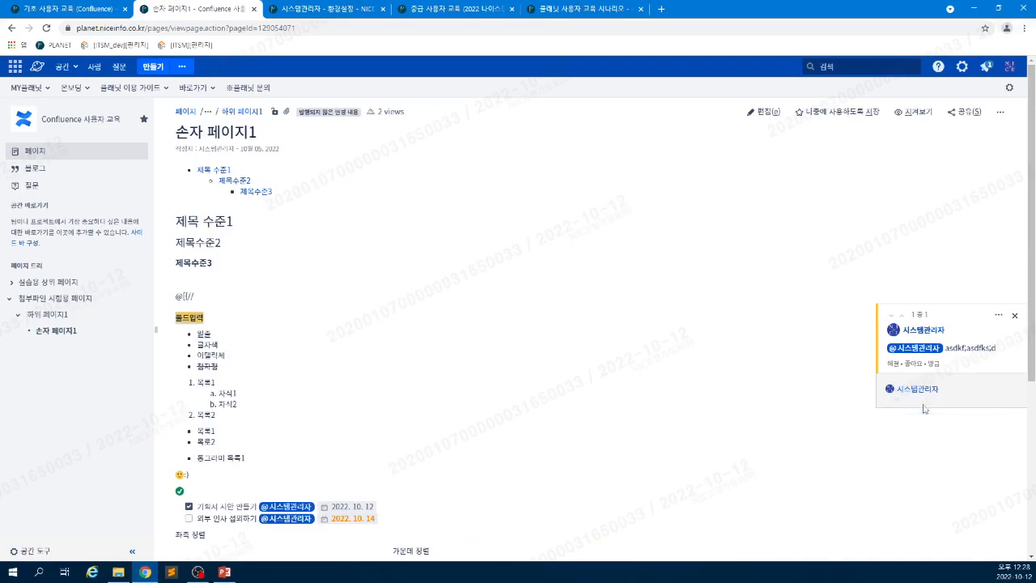
pyautogui.write('eo')
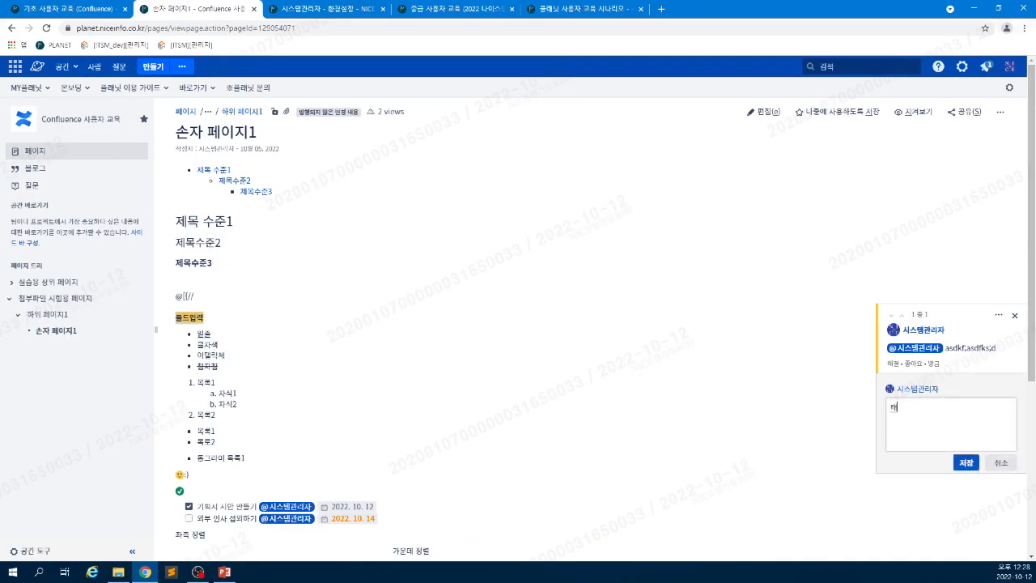
pyautogui.press('BackSpace')
pyautogui.write('ㄷ')
pyautogui.write('글')
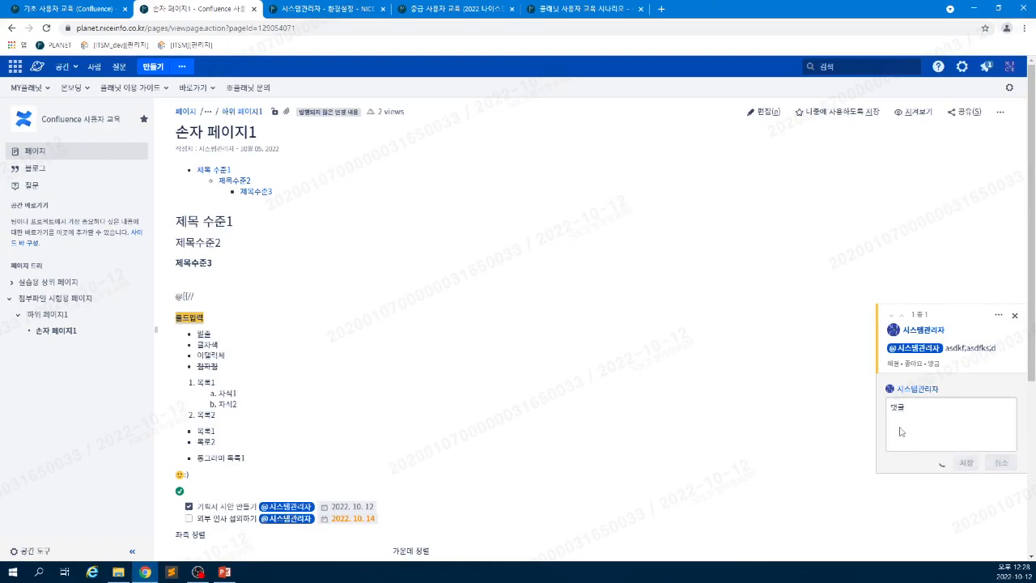
pyautogui.click(966, 462)
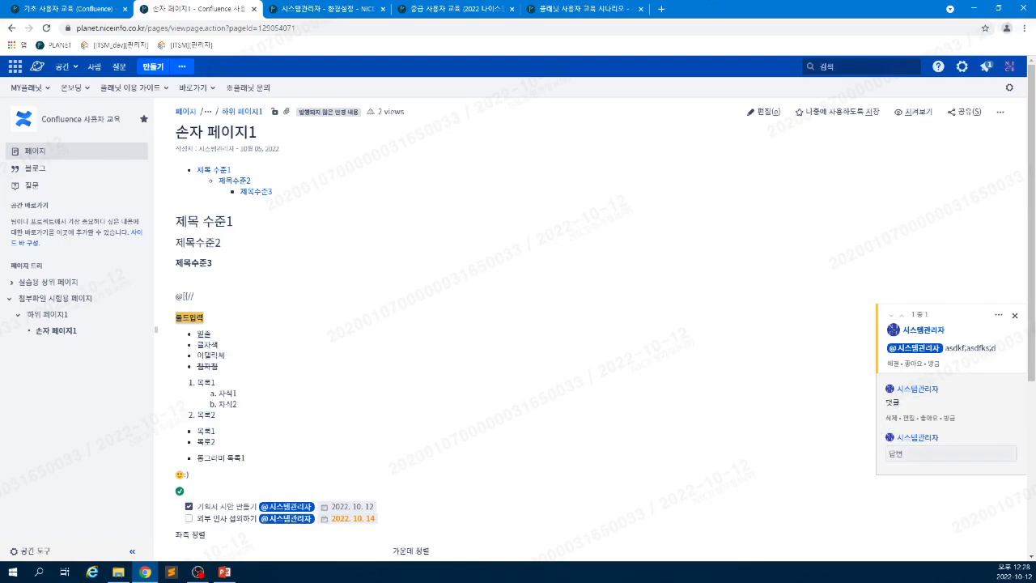
pyautogui.click(896, 365)
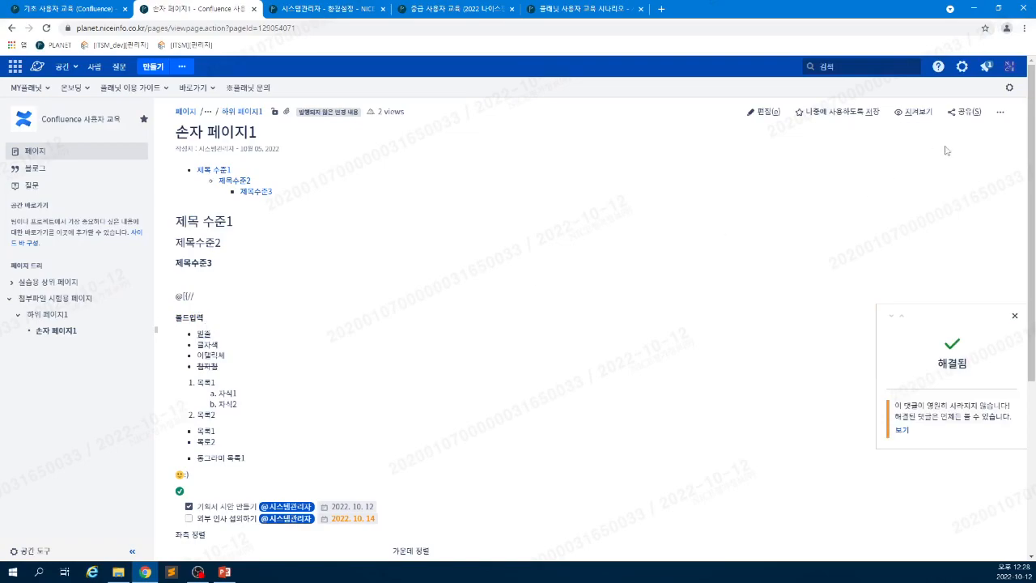
# - Review the page's resolved comments list, close it, and return to the 기초 사용자 교육 page
pyautogui.click(1004, 119)
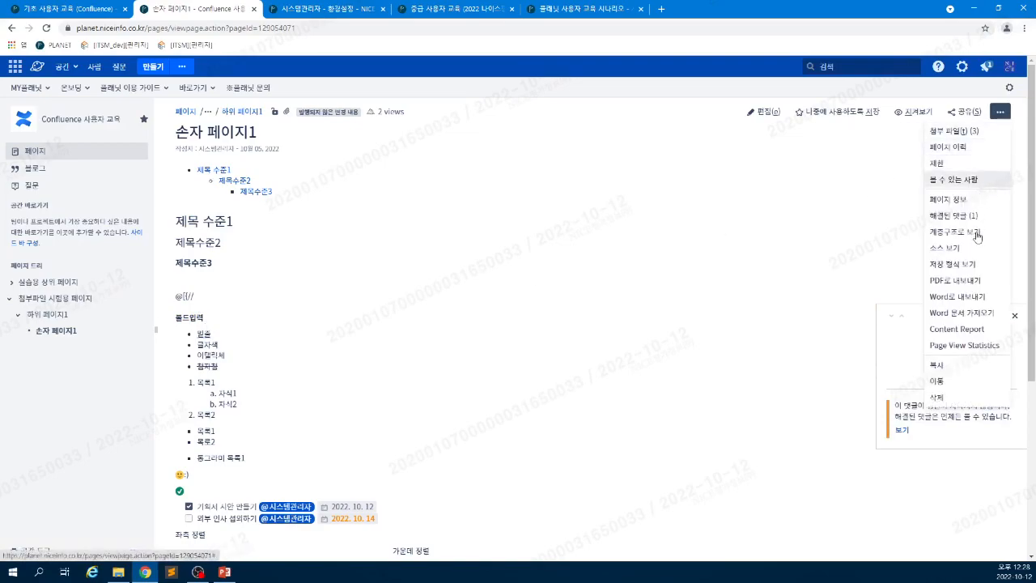
pyautogui.click(959, 216)
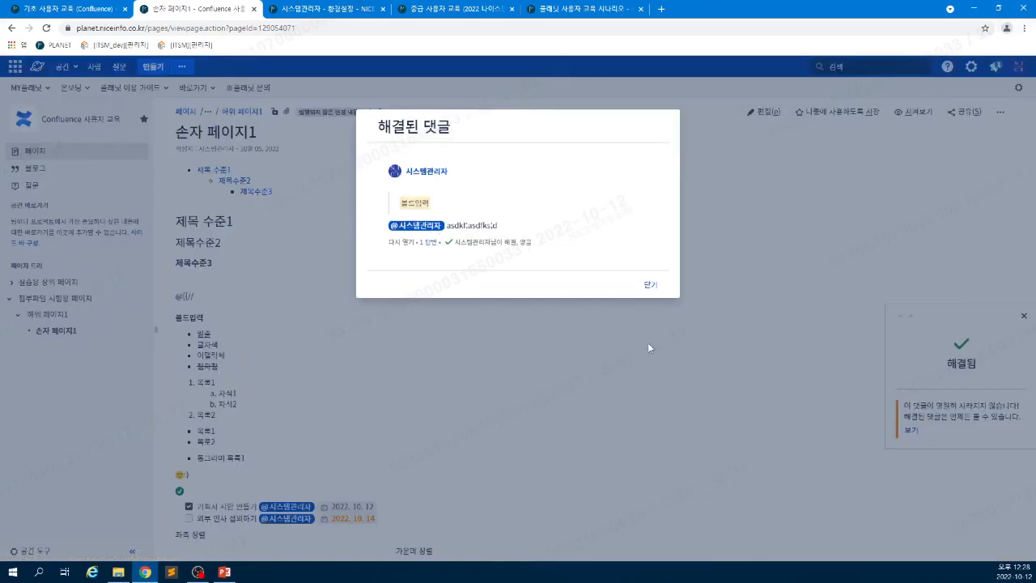
pyautogui.click(652, 284)
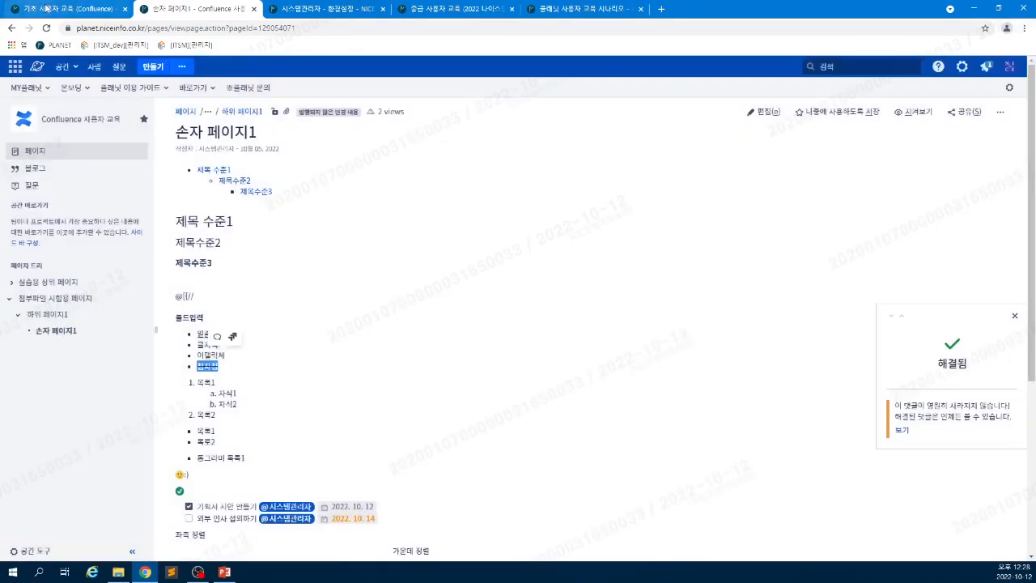
pyautogui.click(41, 15)
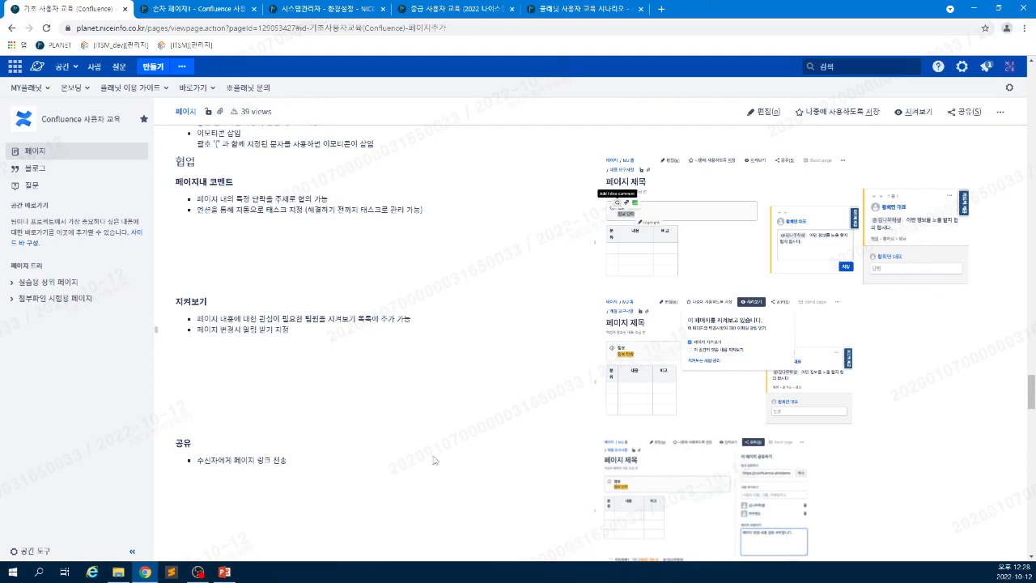
pyautogui.scroll(-1, 391, 441)
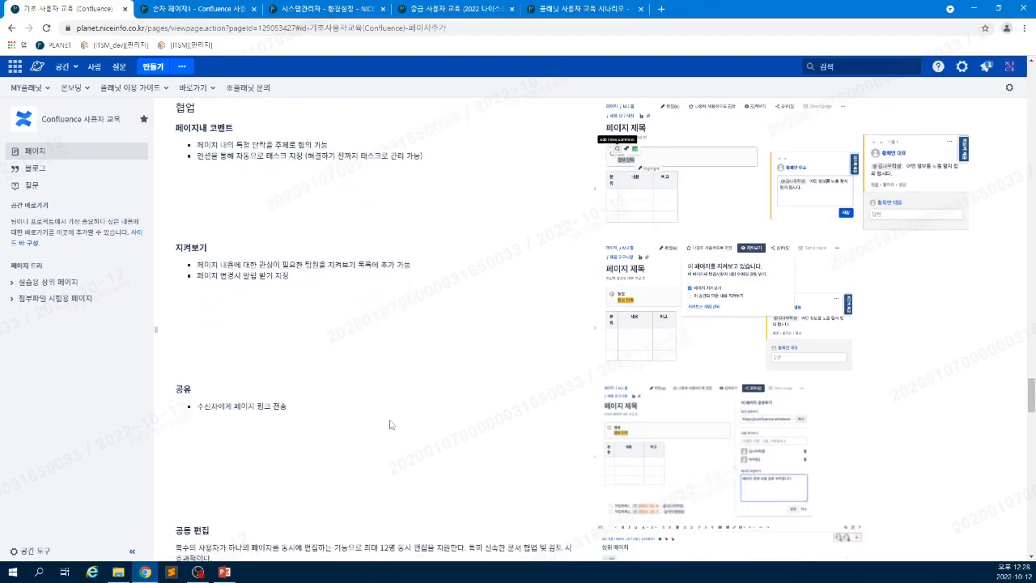
pyautogui.scroll(-2, 389, 425)
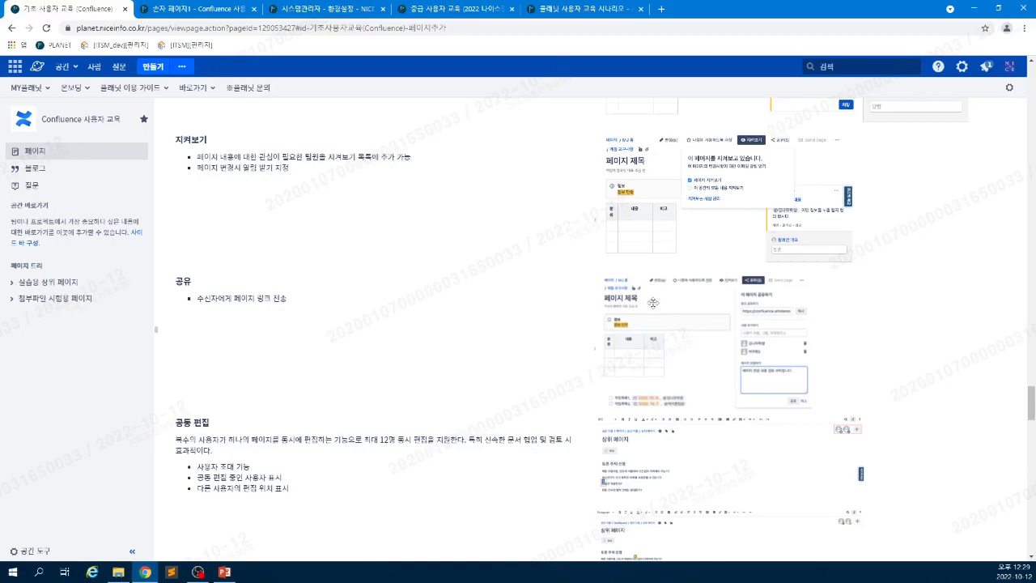
pyautogui.scroll(-2, 653, 302)
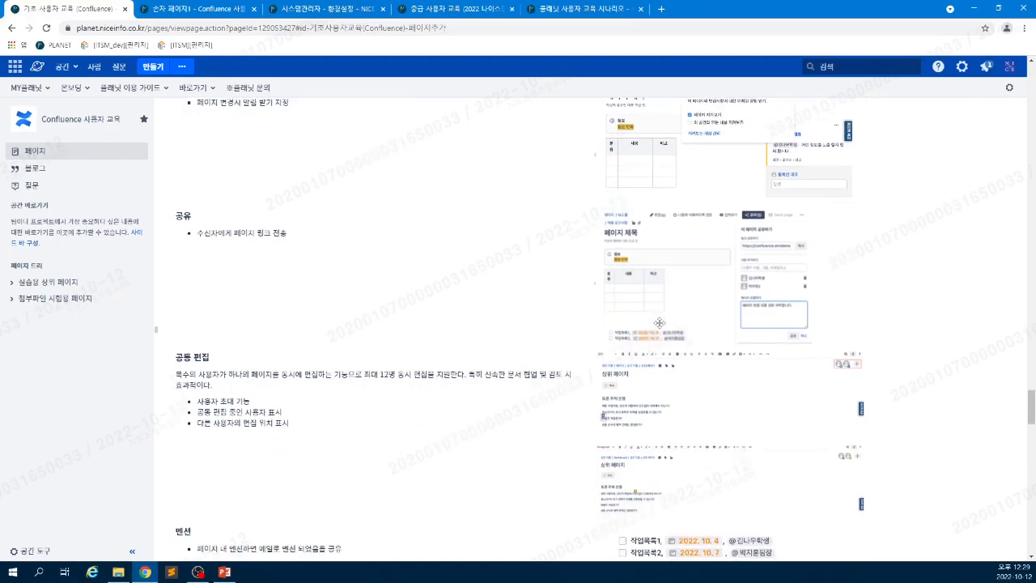
pyautogui.scroll(-1, 660, 323)
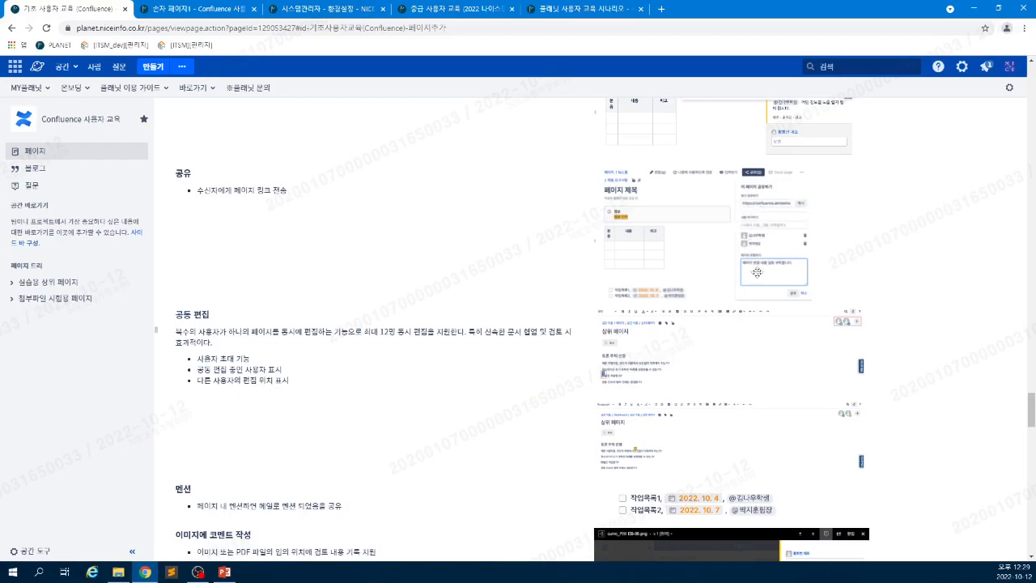
pyautogui.scroll(1, 933, 151)
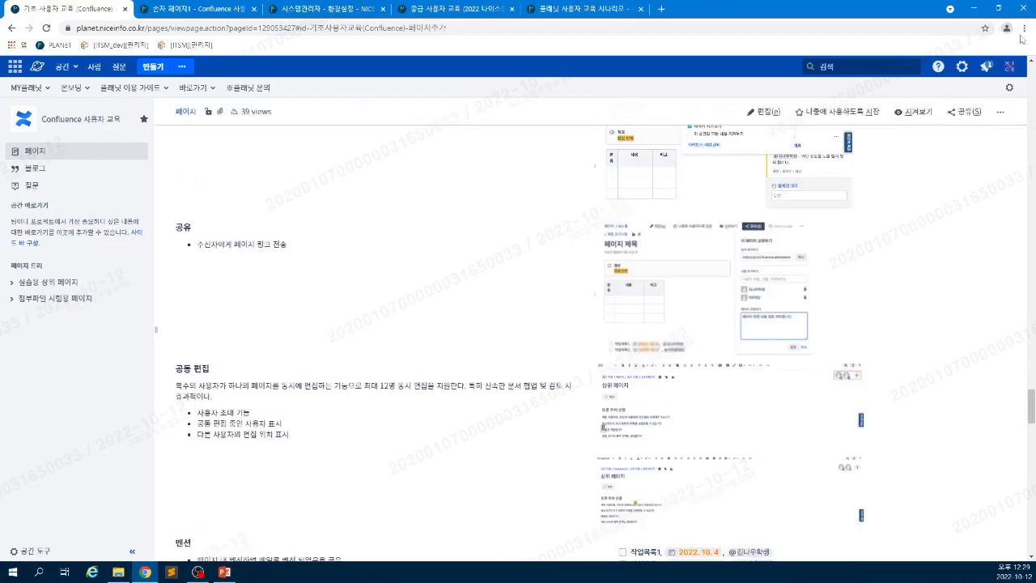
pyautogui.click(987, 68)
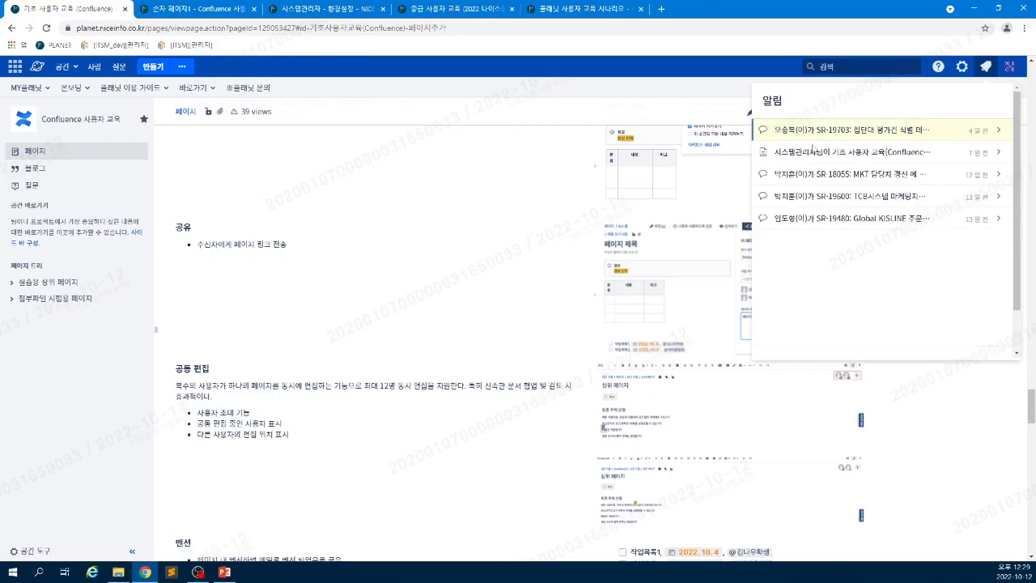
pyautogui.click(434, 299)
pyautogui.scroll(-1, 402, 336)
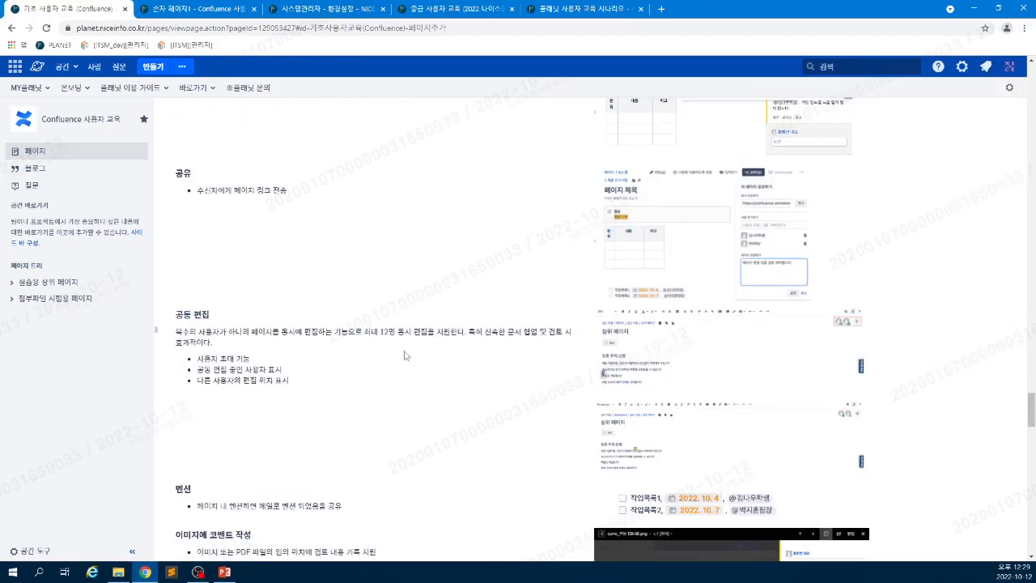
pyautogui.scroll(-1, 406, 354)
pyautogui.scroll(-2, 405, 354)
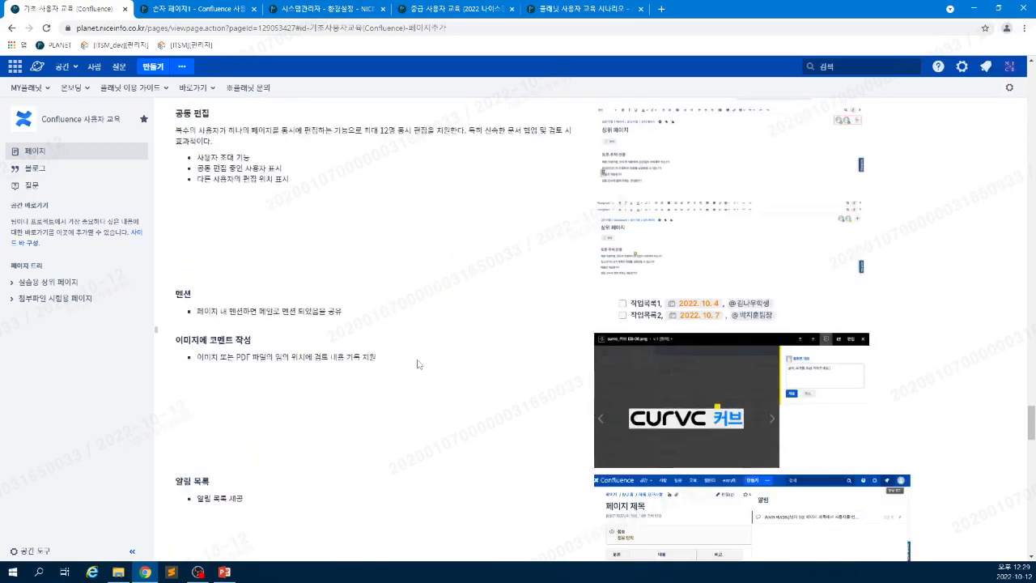
pyautogui.scroll(1, 418, 365)
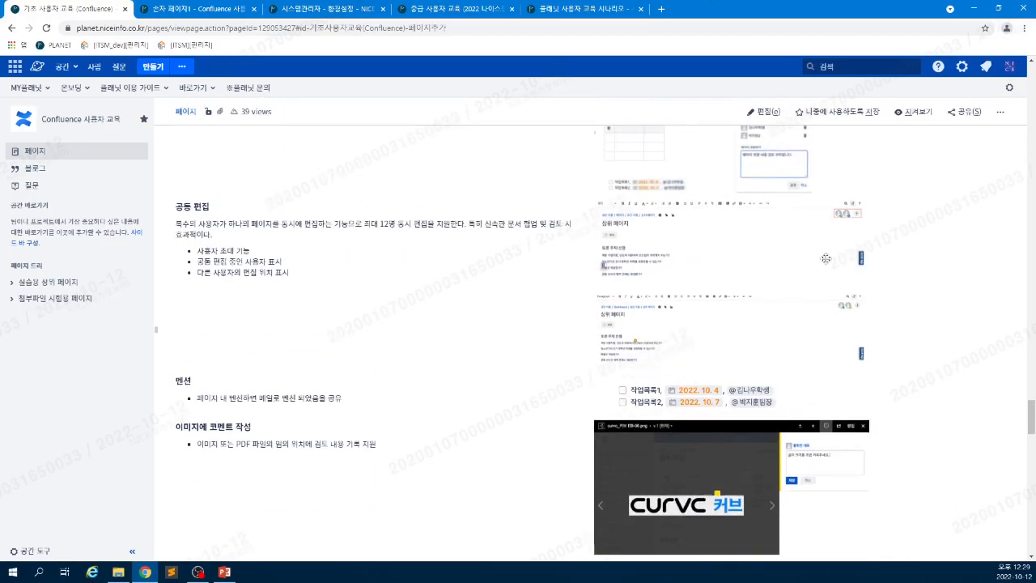
pyautogui.click(655, 275)
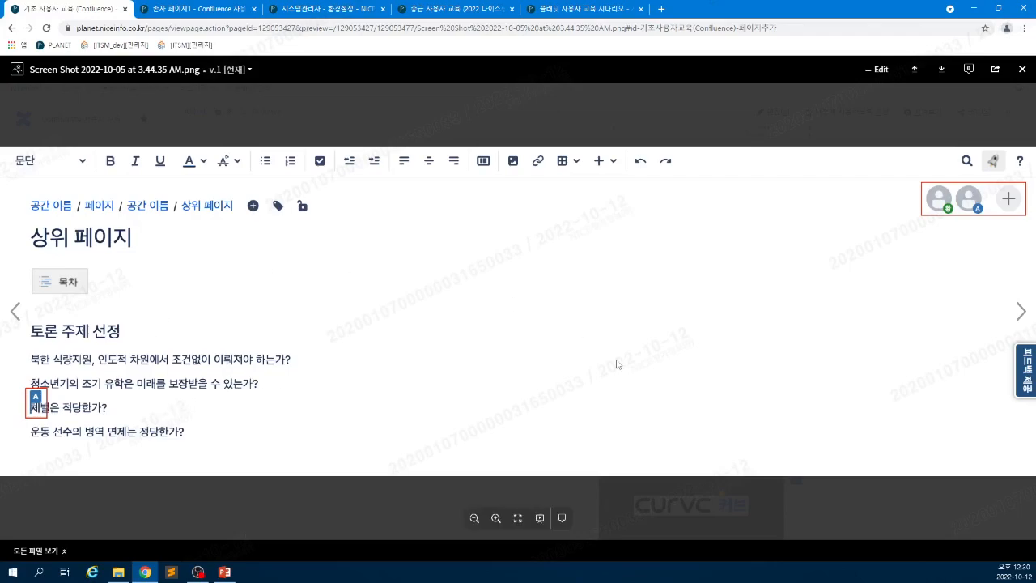
pyautogui.click(1024, 70)
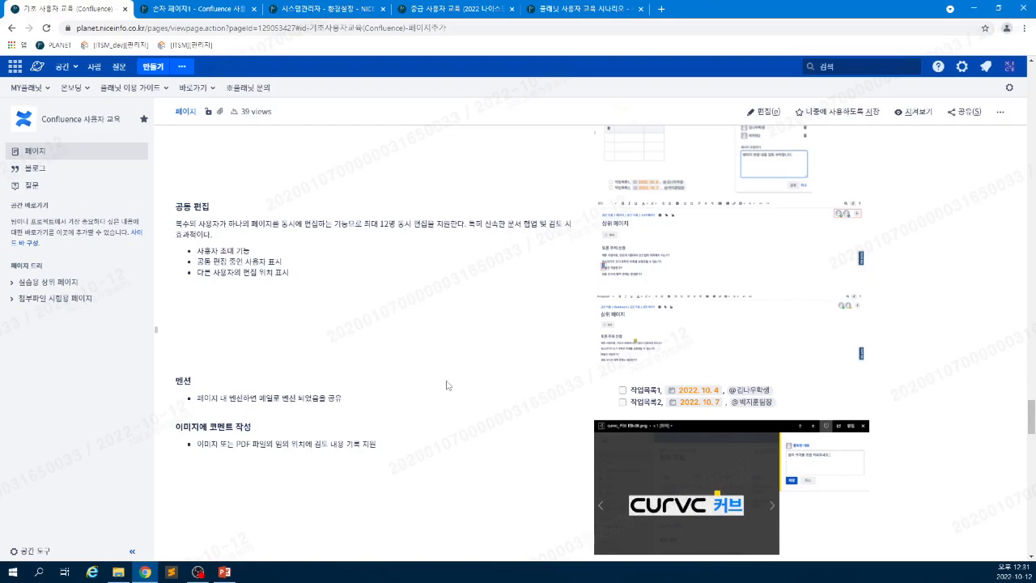
pyautogui.scroll(-1, 446, 385)
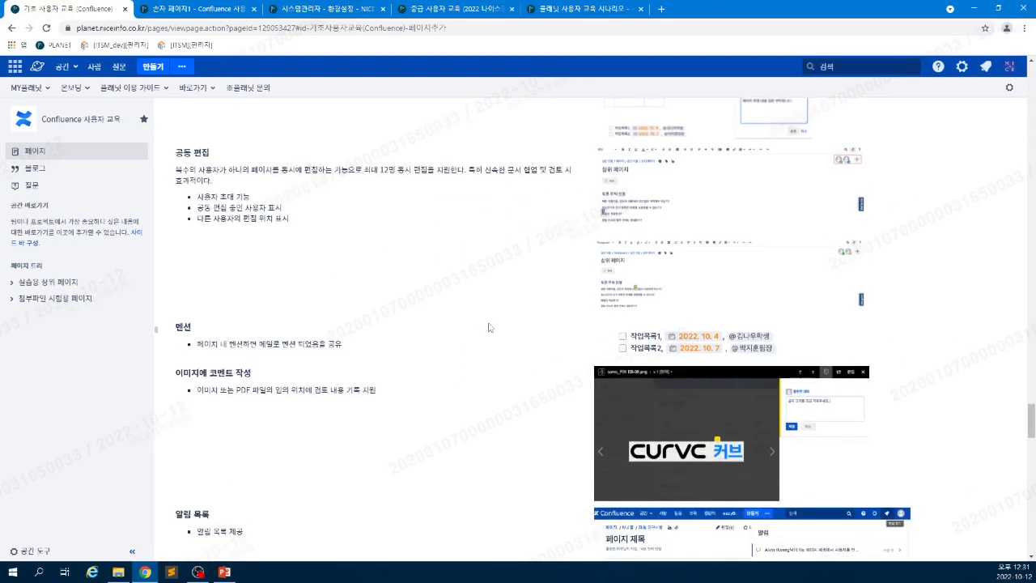
pyautogui.scroll(-1, 414, 380)
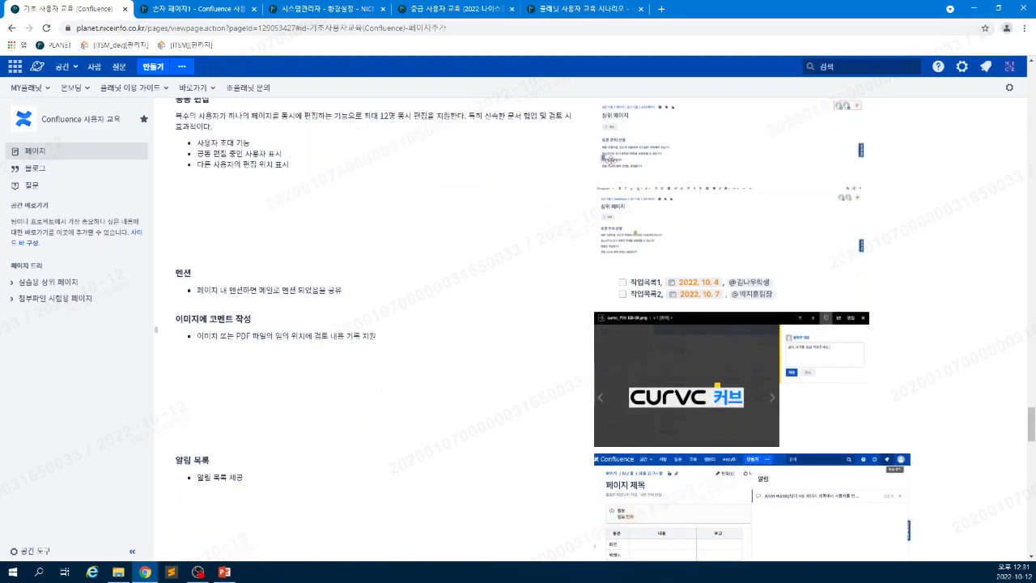
pyautogui.scroll(-1, 425, 447)
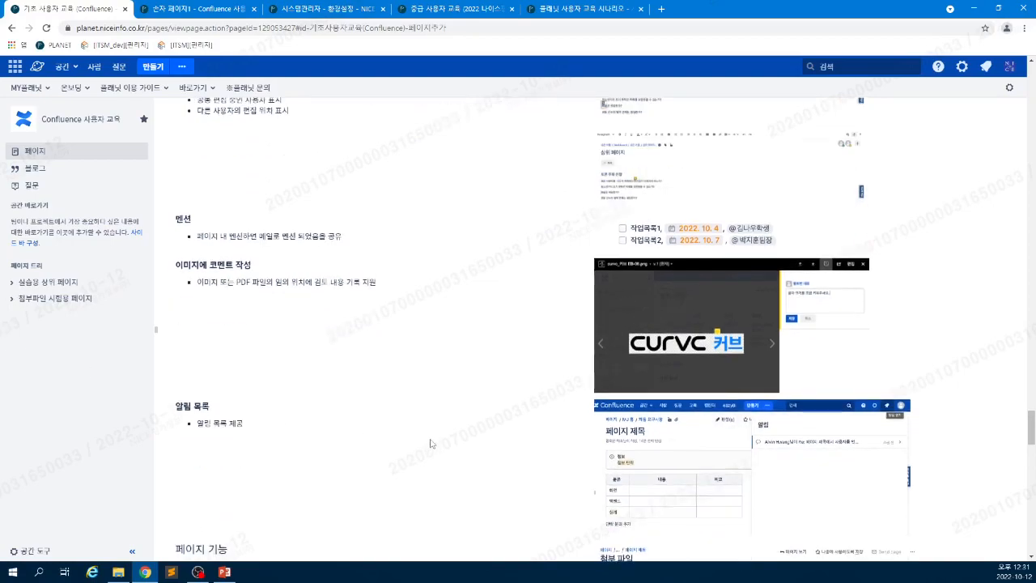
pyautogui.scroll(-1, 429, 444)
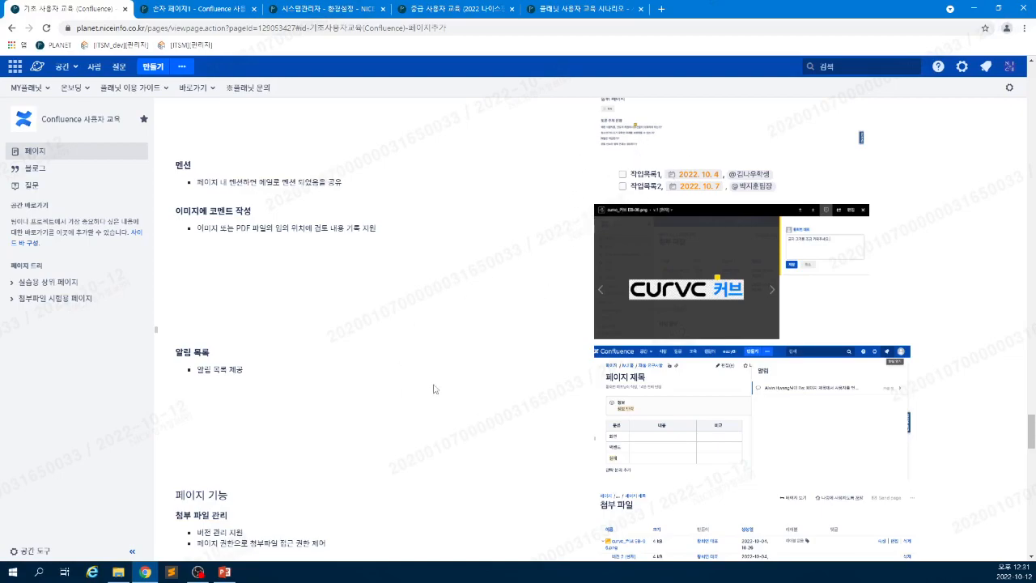
pyautogui.scroll(-1, 737, 253)
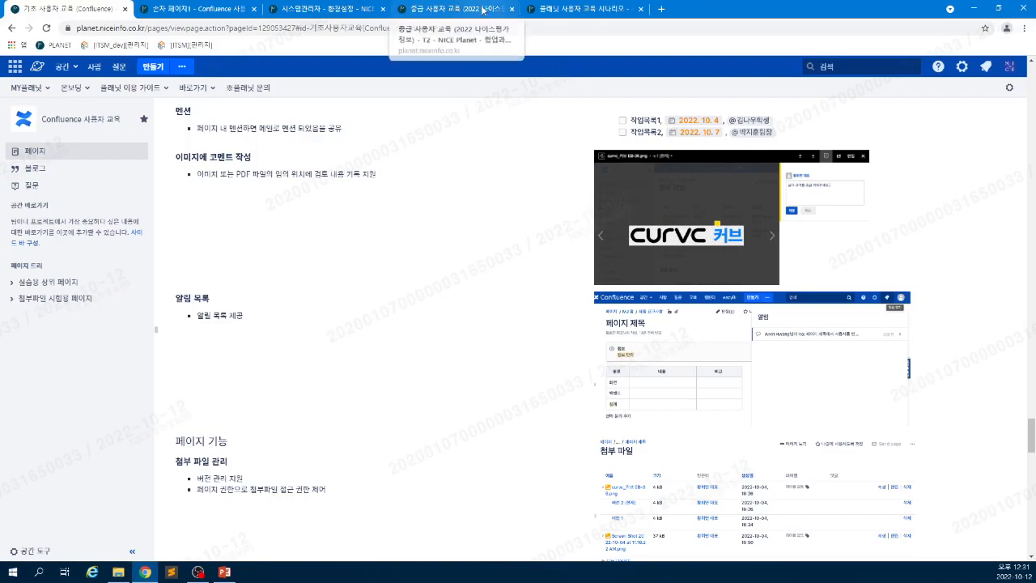
# - Return to the 손자 페이지1 page and clear the text selection
pyautogui.click(204, 10)
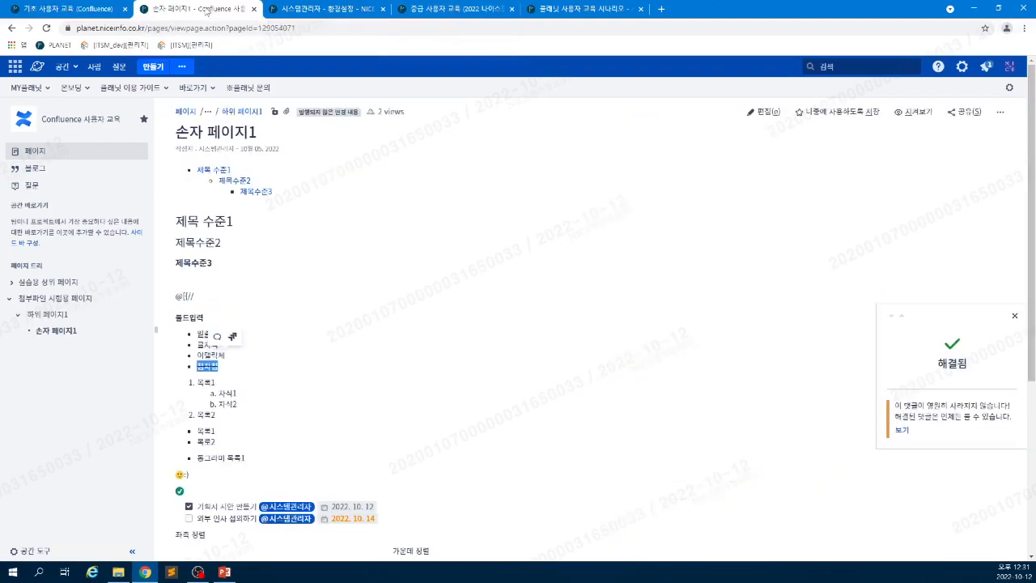
pyautogui.click(404, 396)
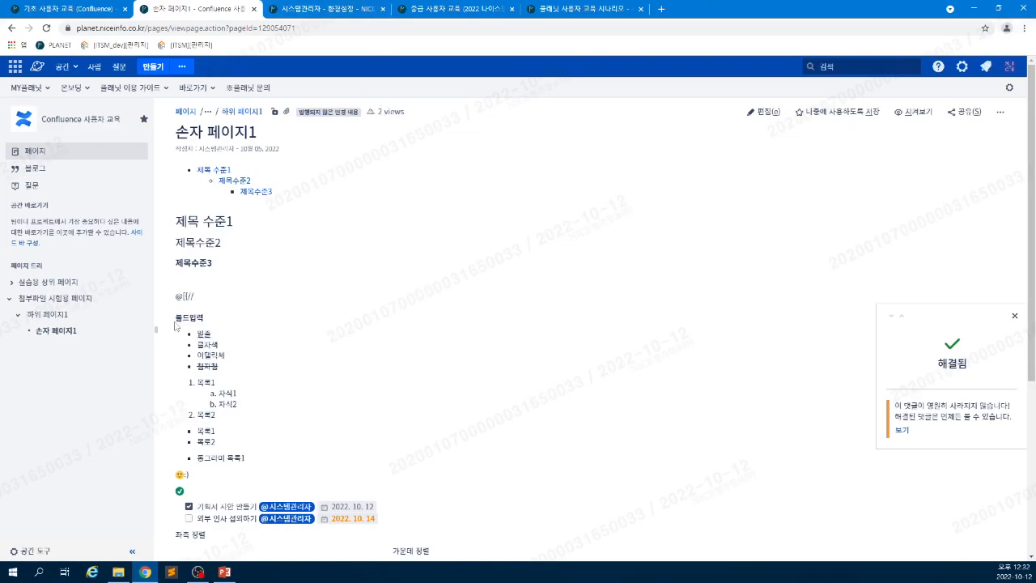
pyautogui.click(119, 572)
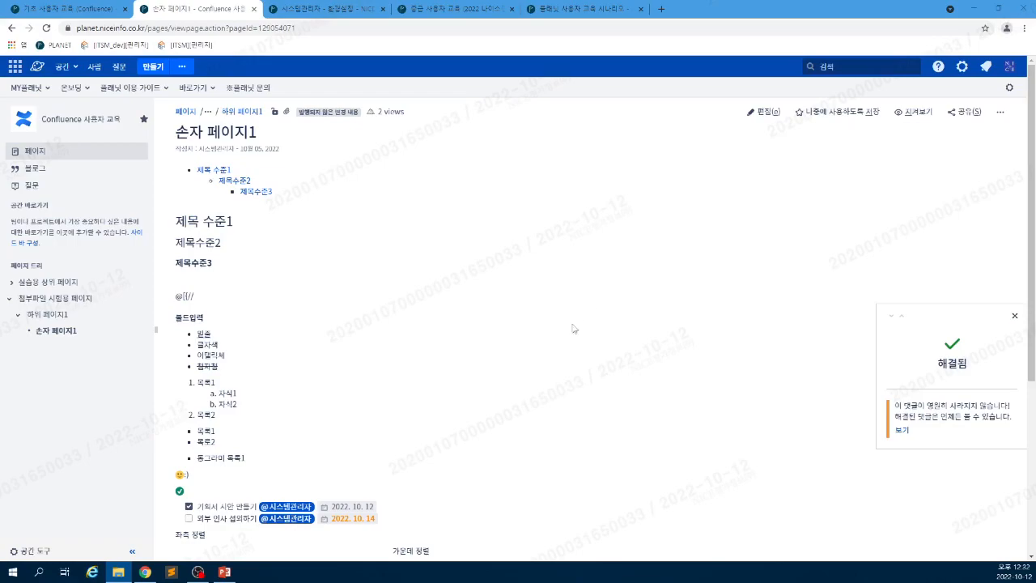
# - Add 사용자 교육 화면_11.png to 하위 페이지1, publish with Save & Notify, and preview the image
pyautogui.click(45, 316)
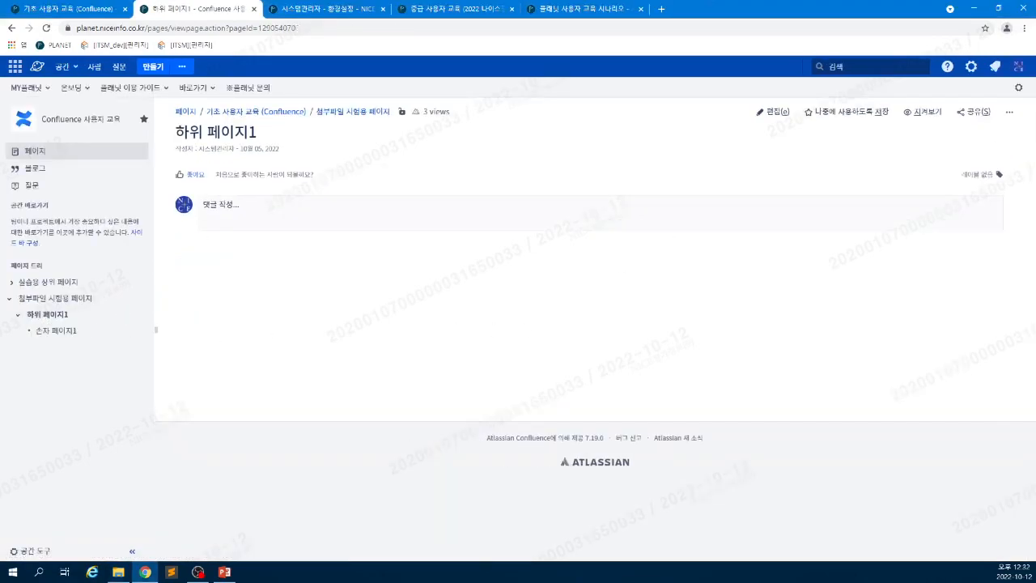
pyautogui.click(771, 113)
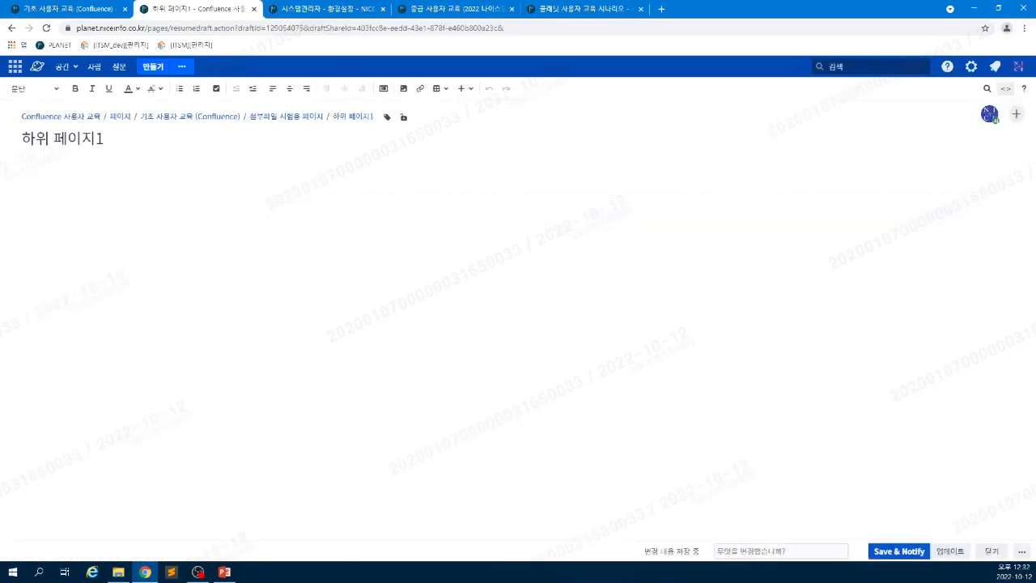
pyautogui.moveTo(678, 229); pyautogui.dragTo(661, 235)
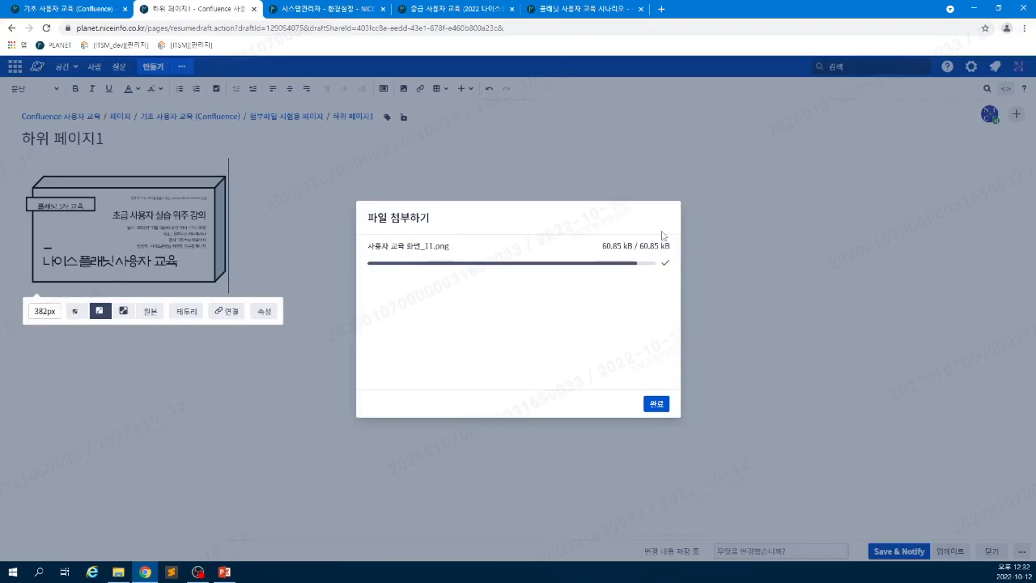
pyautogui.click(927, 550)
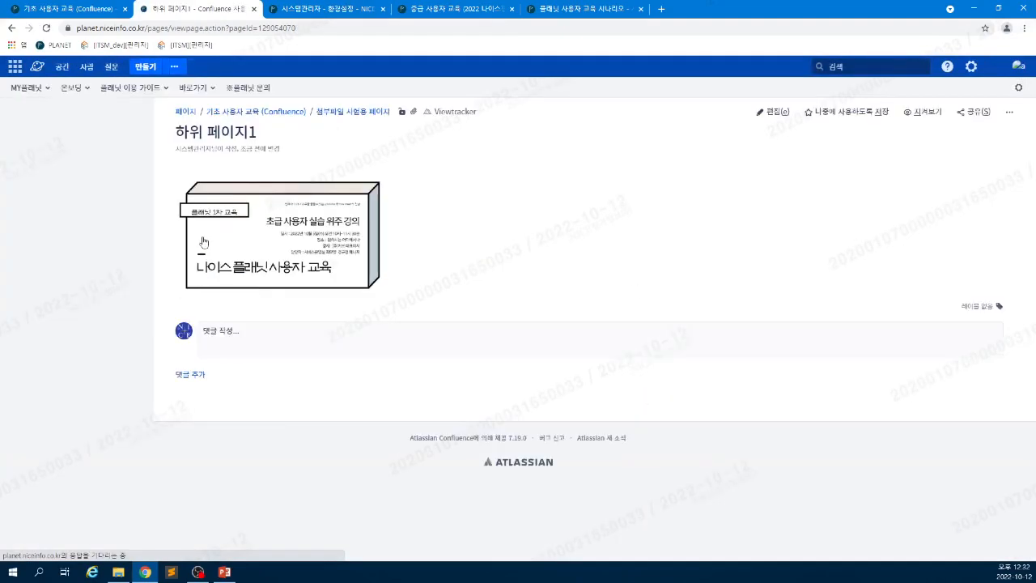
pyautogui.click(273, 236)
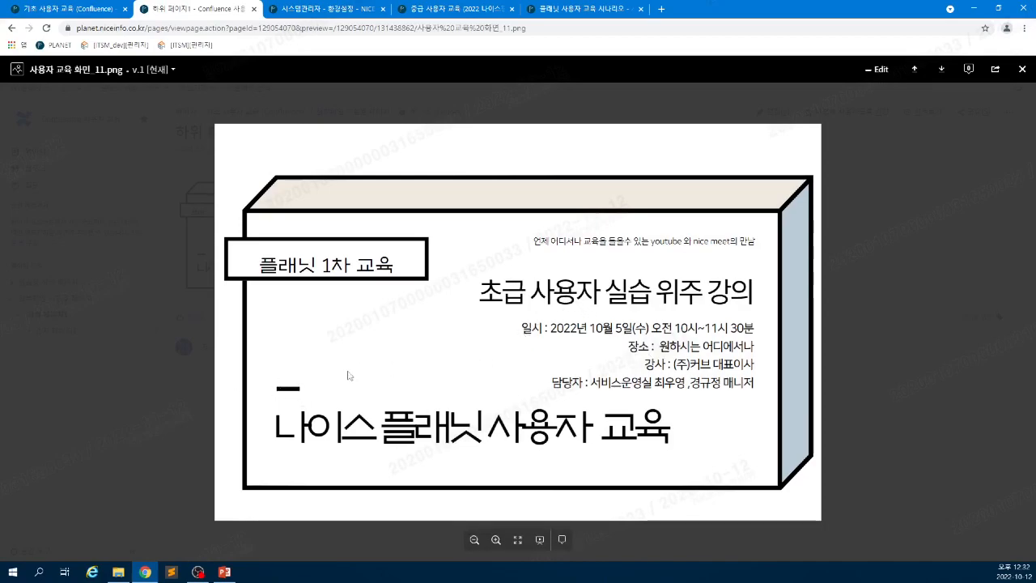
# - Pin a comment mentioning the system administrator on the image's dash, then close the preview
pyautogui.click(563, 540)
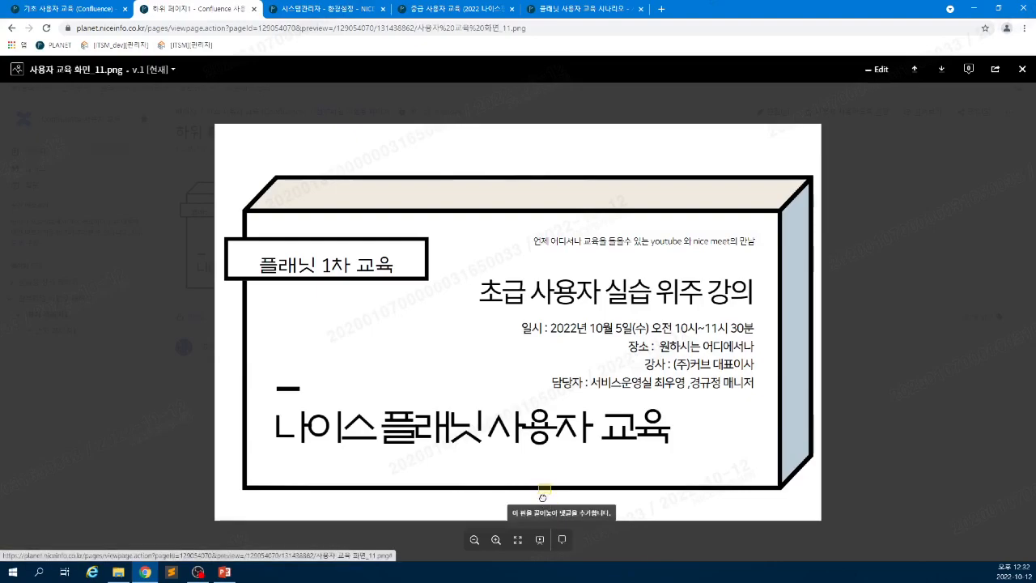
pyautogui.click(288, 381)
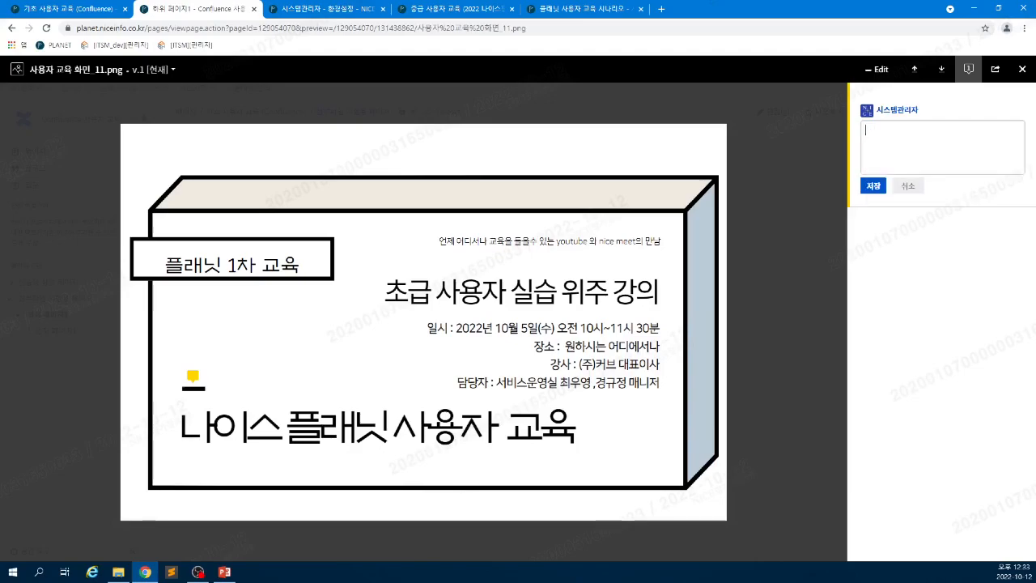
pyautogui.write('@')
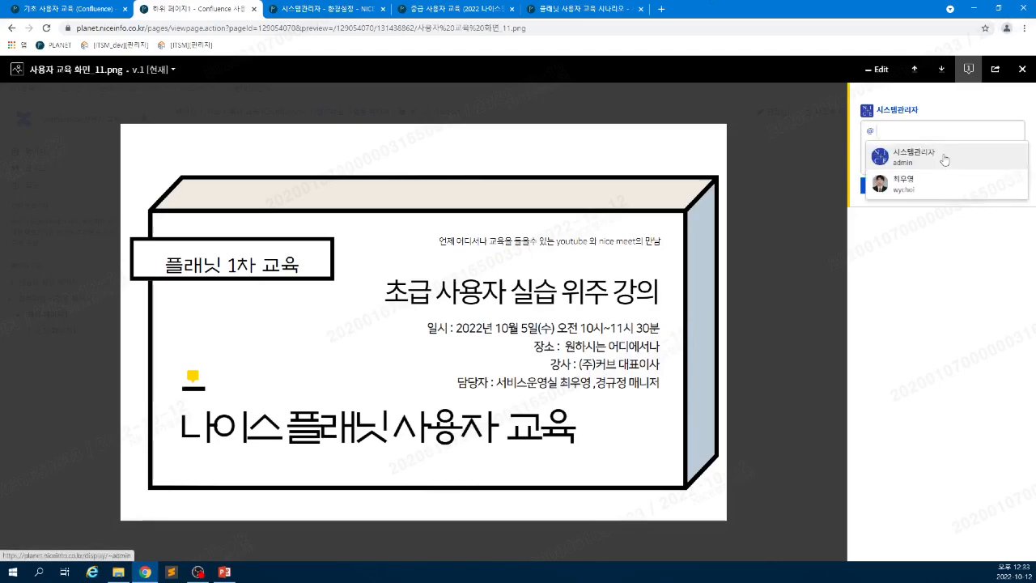
pyautogui.click(939, 162)
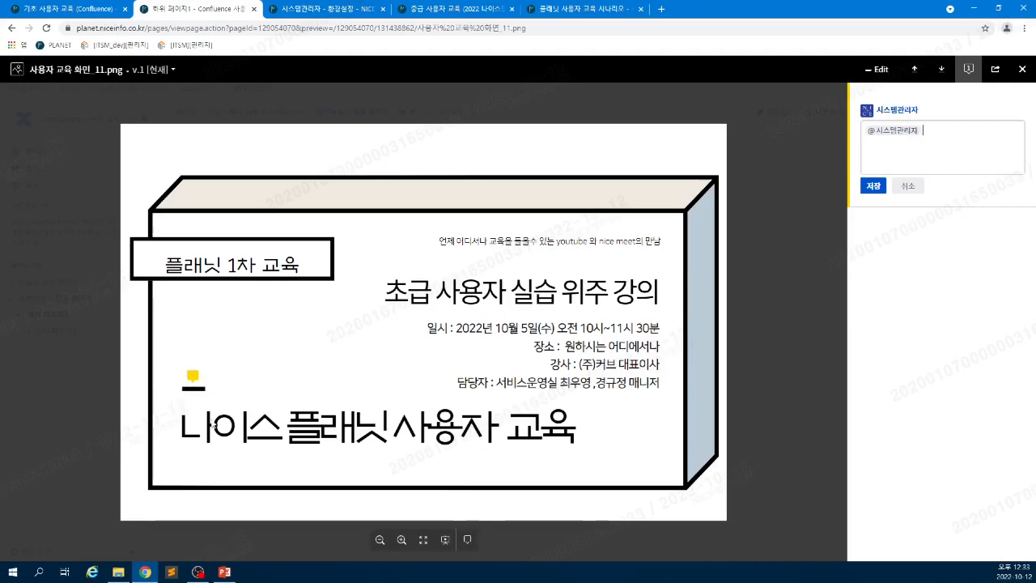
pyautogui.click(872, 189)
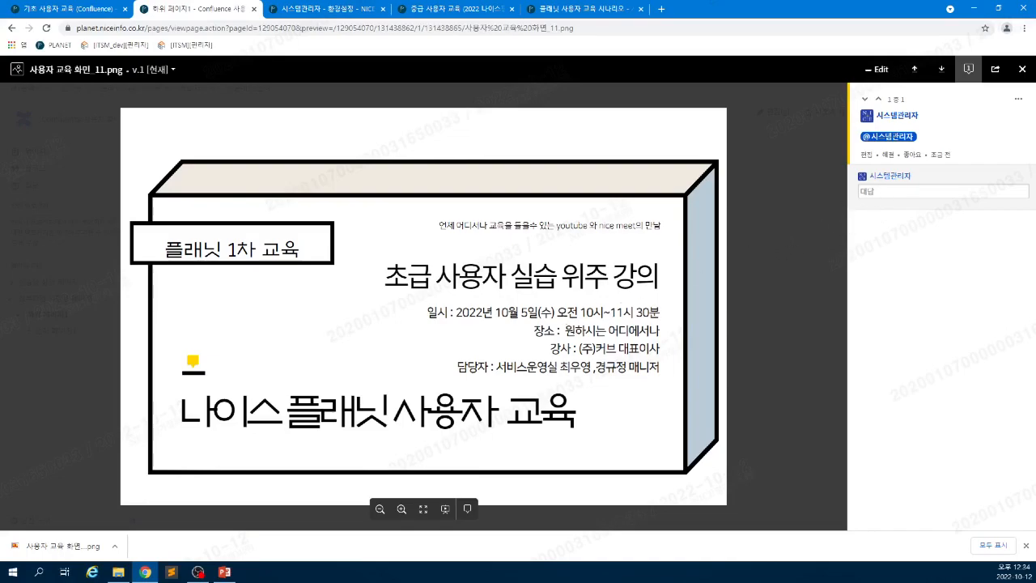
pyautogui.click(879, 99)
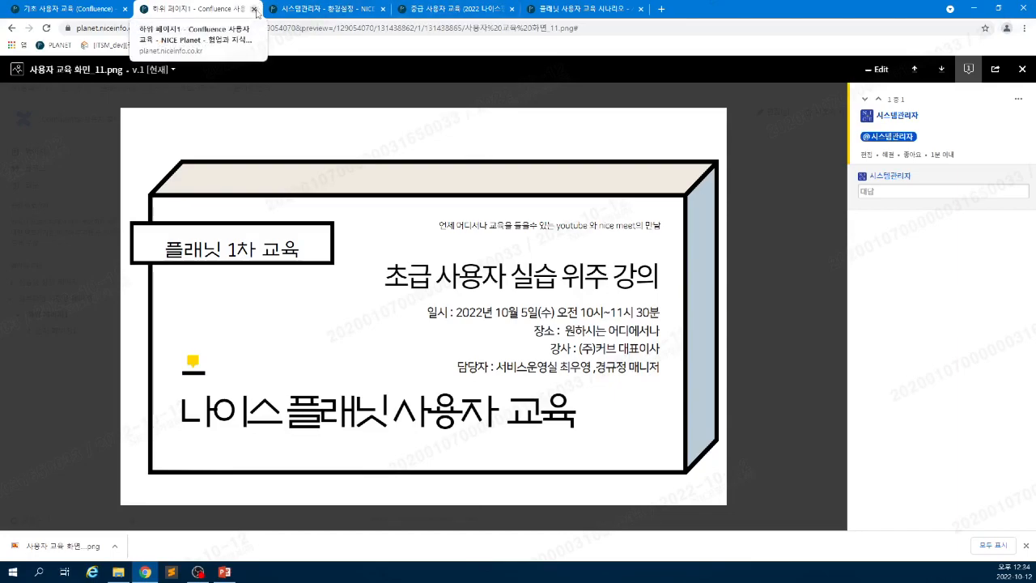
pyautogui.click(1018, 72)
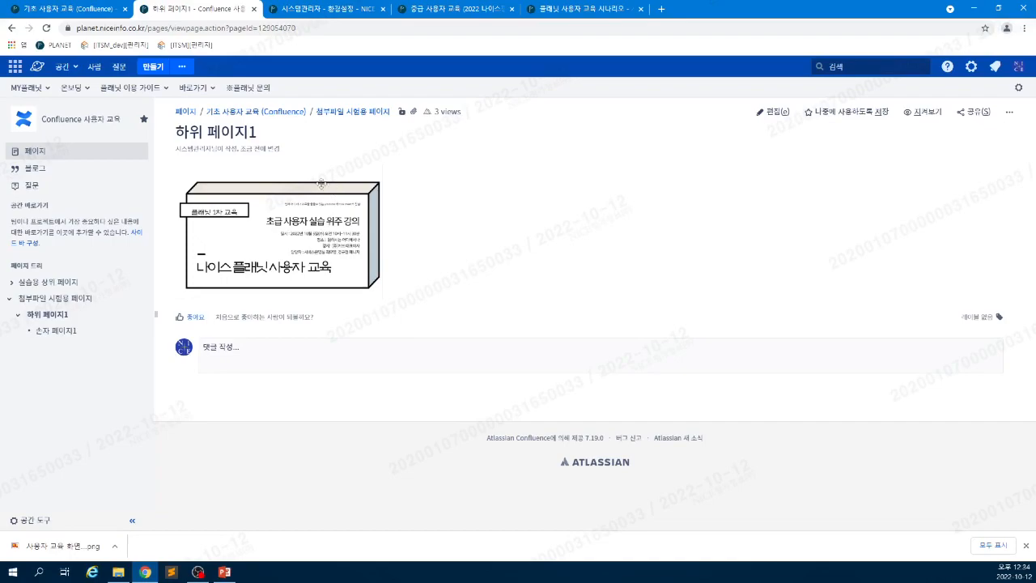
# - On the 기초 사용자 교육 page, view the SR-19703 notification's details, then return to the notification list
pyautogui.click(95, 12)
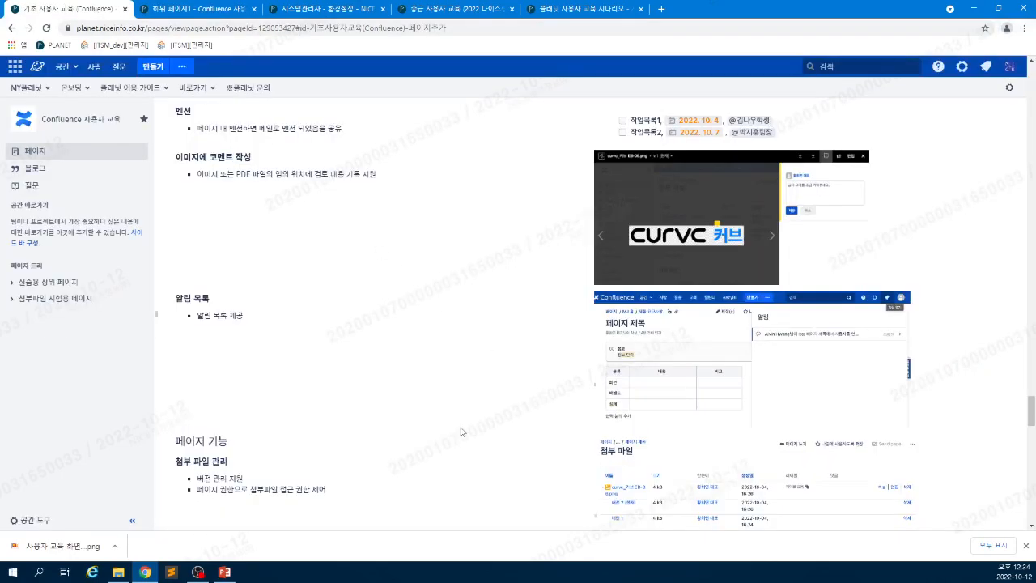
pyautogui.moveTo(184, 298); pyautogui.dragTo(220, 315)
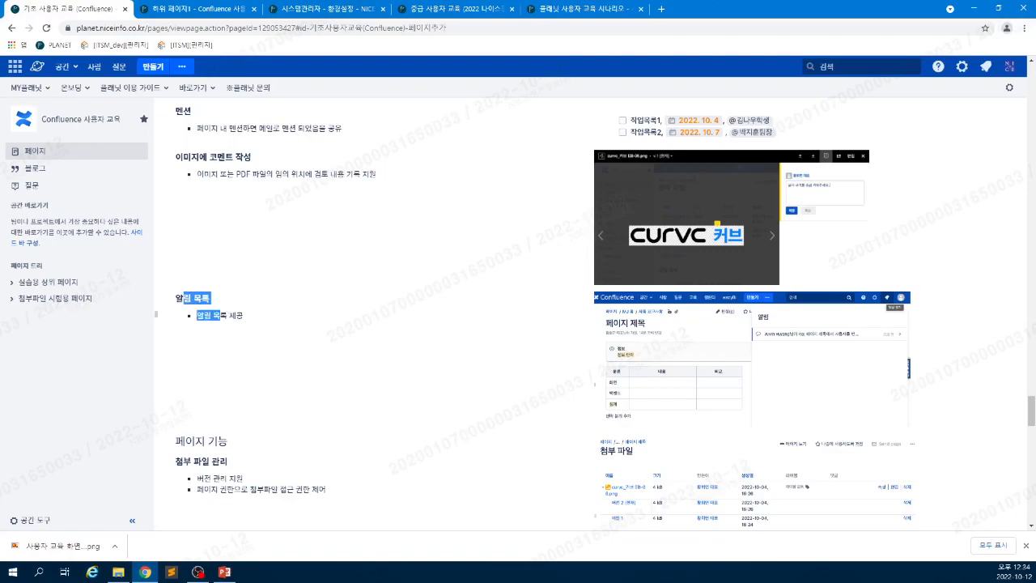
pyautogui.click(313, 327)
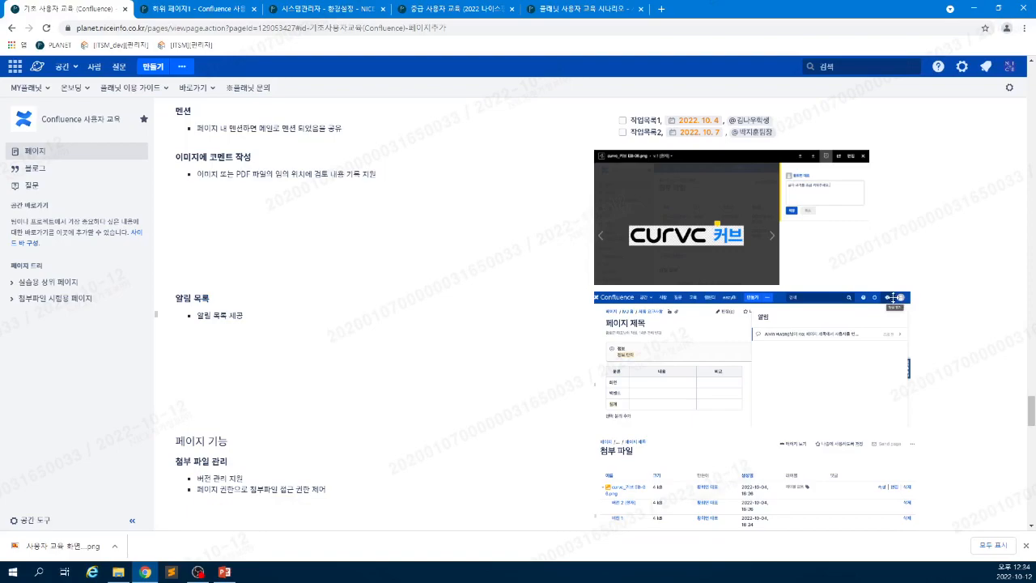
pyautogui.click(985, 68)
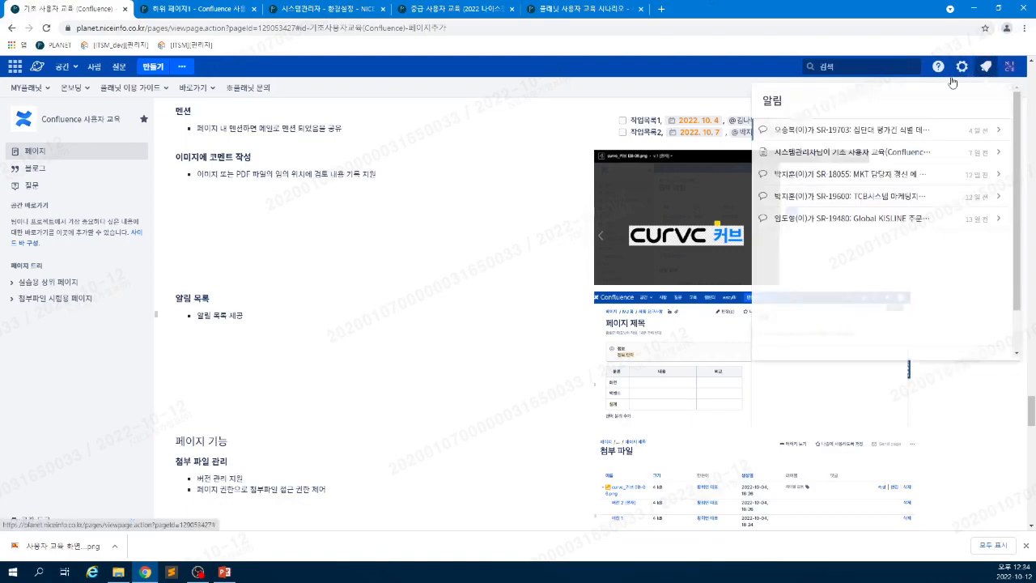
pyautogui.click(870, 133)
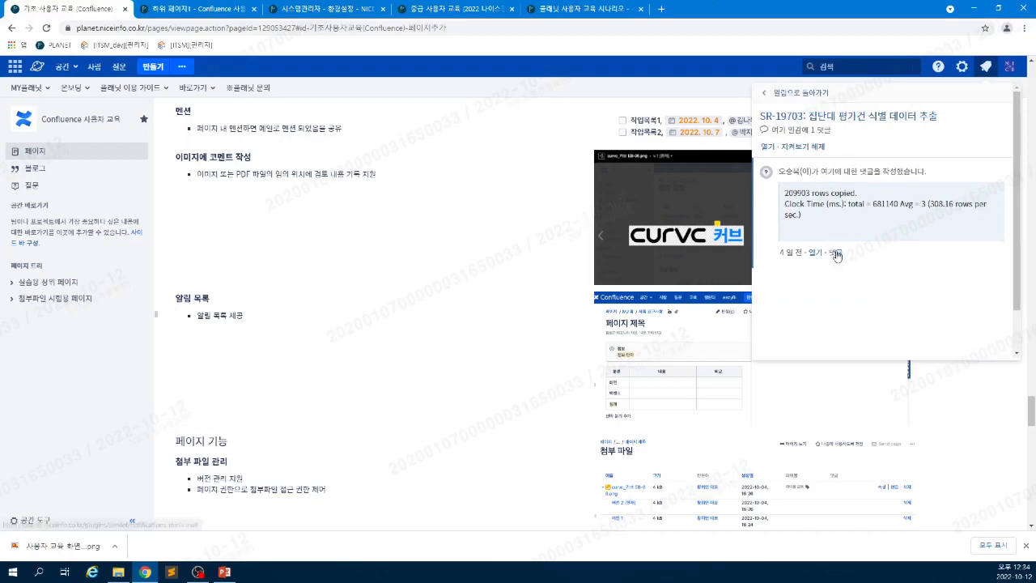
pyautogui.click(991, 72)
pyautogui.click(991, 72)
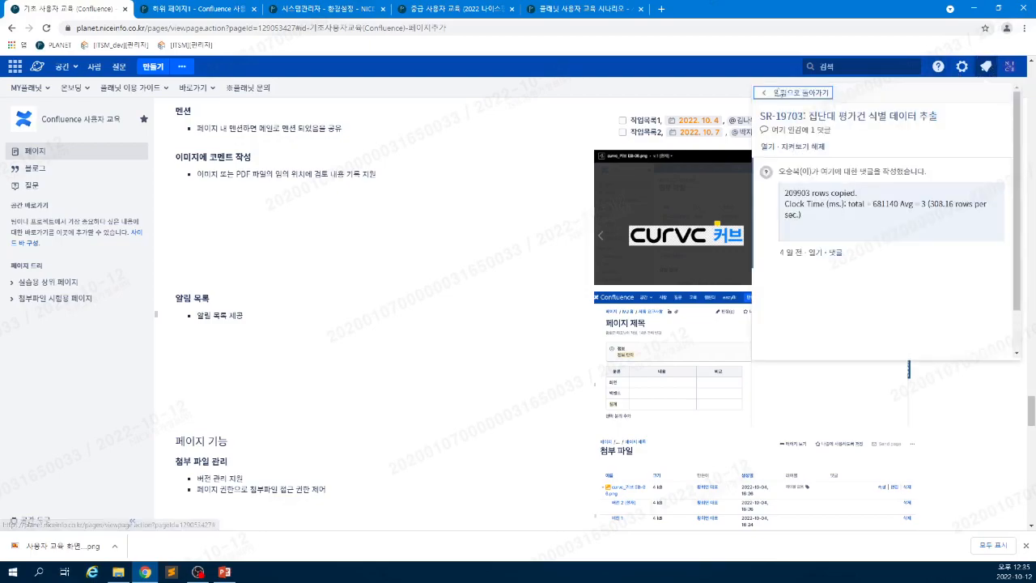
pyautogui.click(767, 95)
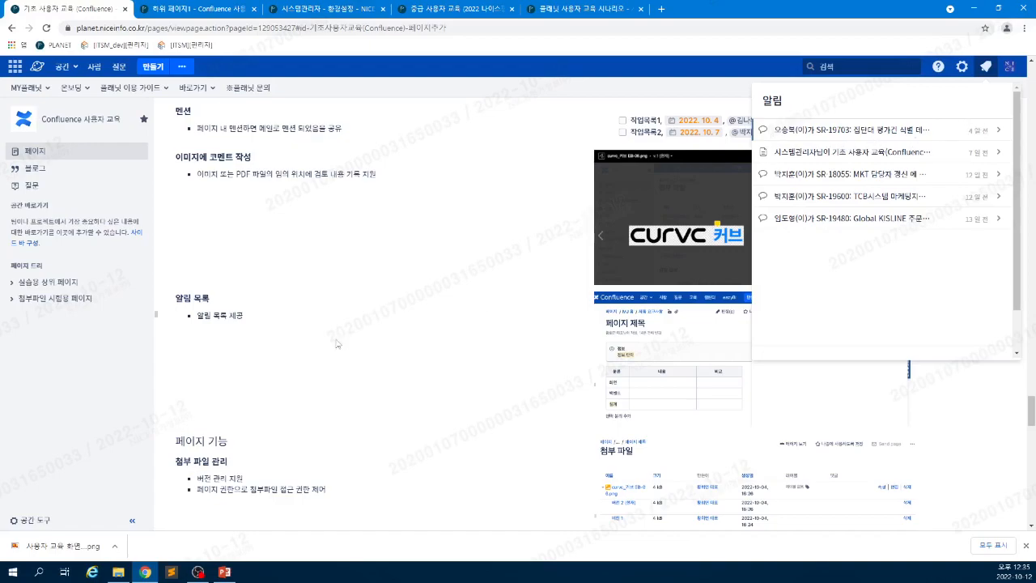
# - Scroll the training page down to its 페이지 이력 section, then switch to 하위 페이지1
pyautogui.click(354, 245)
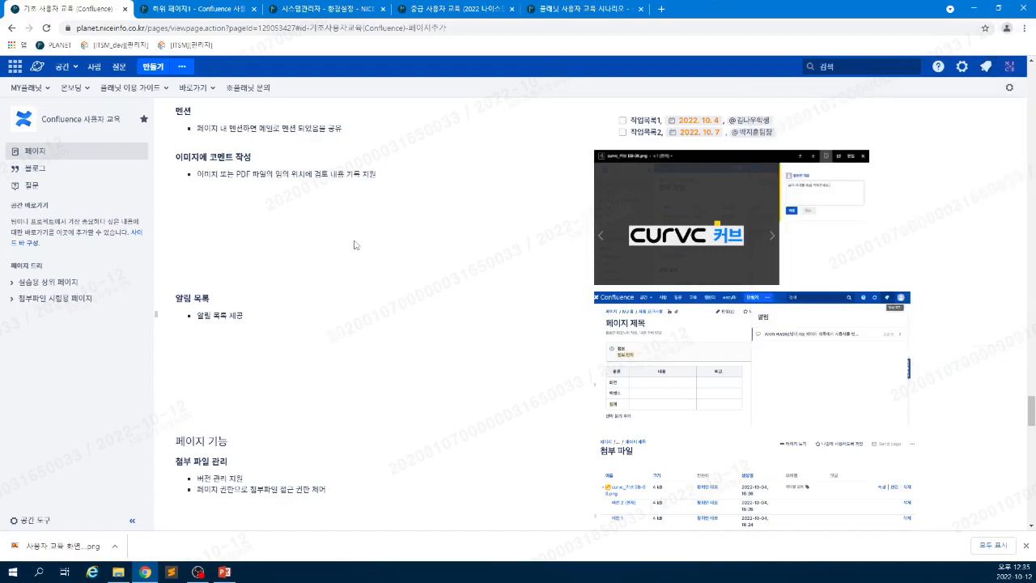
pyautogui.scroll(-1, 368, 337)
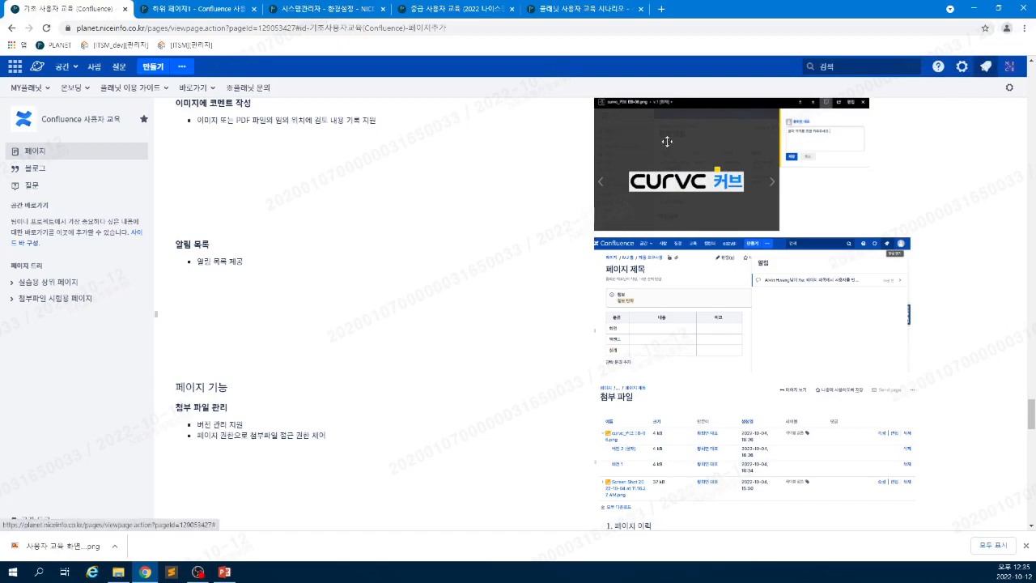
pyautogui.scroll(-1, 247, 292)
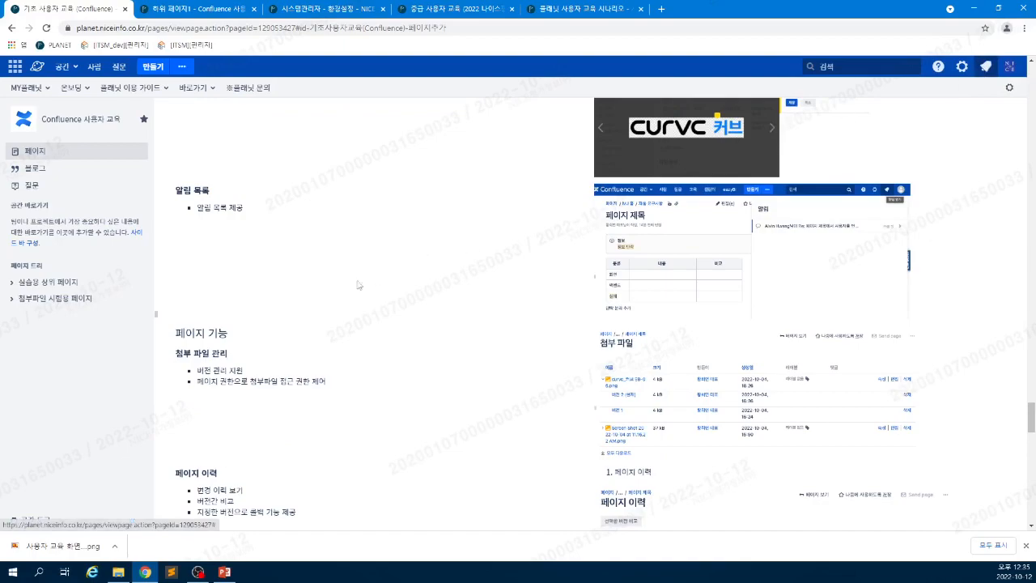
pyautogui.scroll(-1, 435, 241)
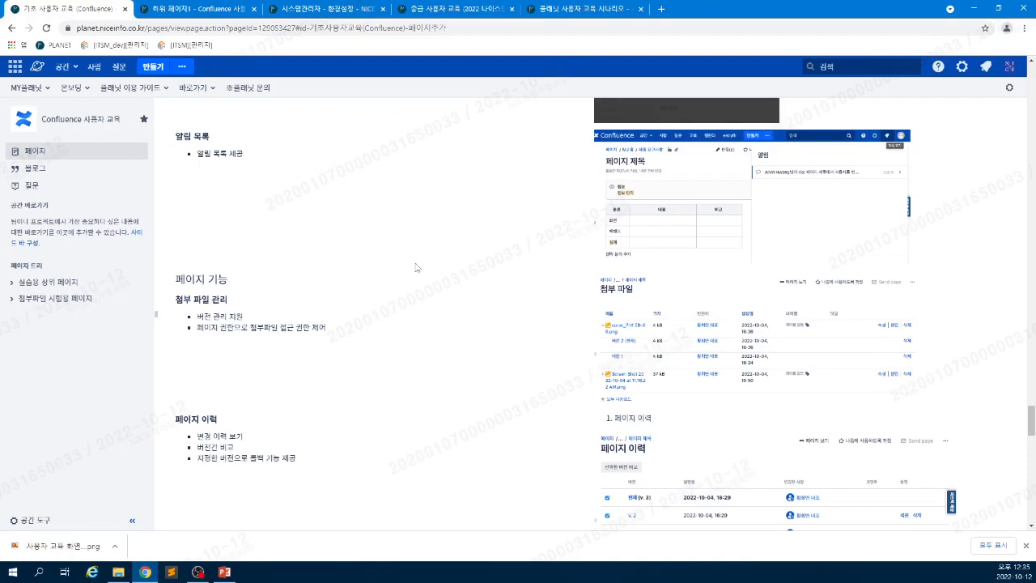
pyautogui.scroll(-1, 392, 314)
pyautogui.scroll(1, 392, 316)
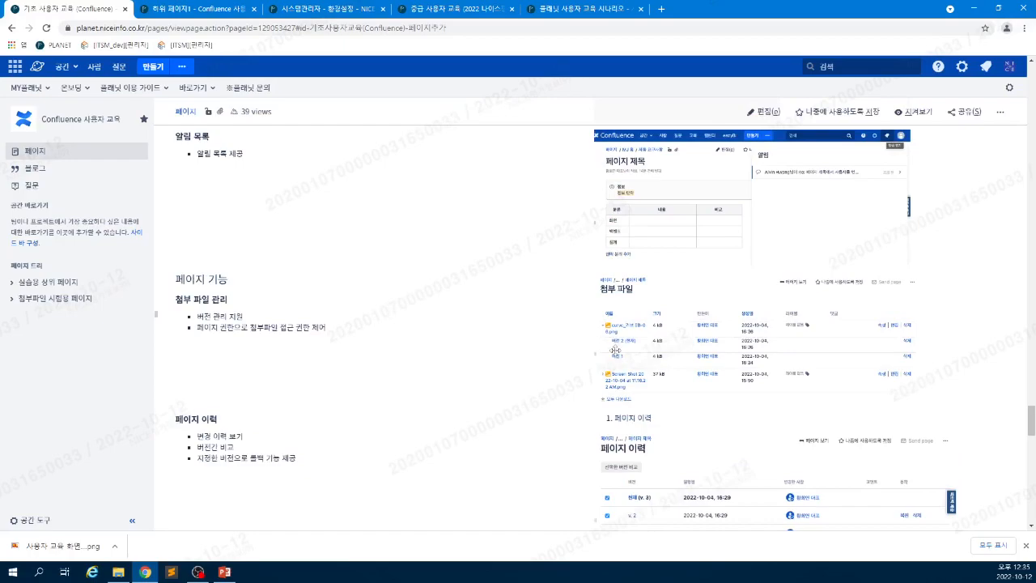
pyautogui.scroll(-1, 613, 356)
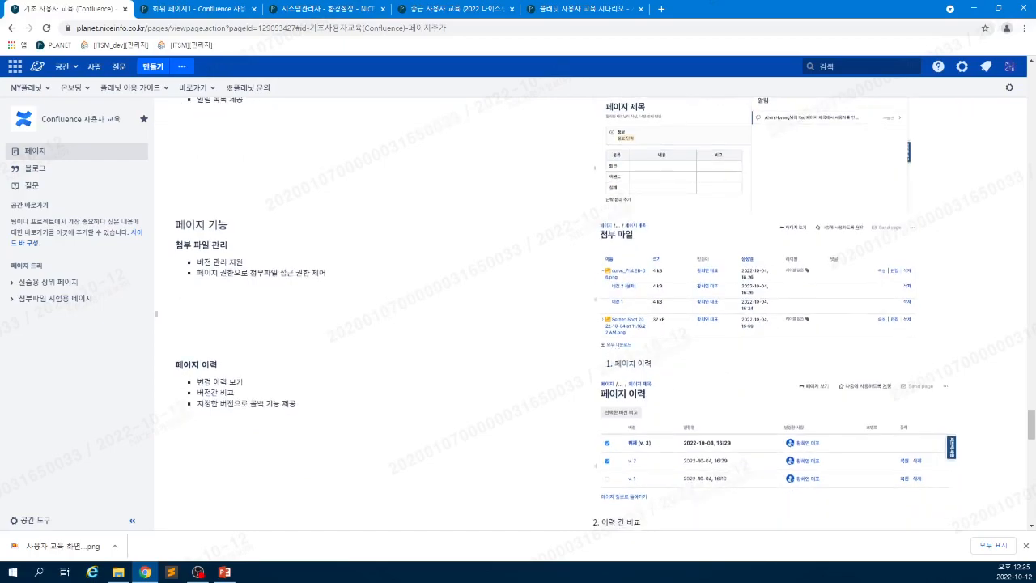
pyautogui.scroll(-1, 614, 360)
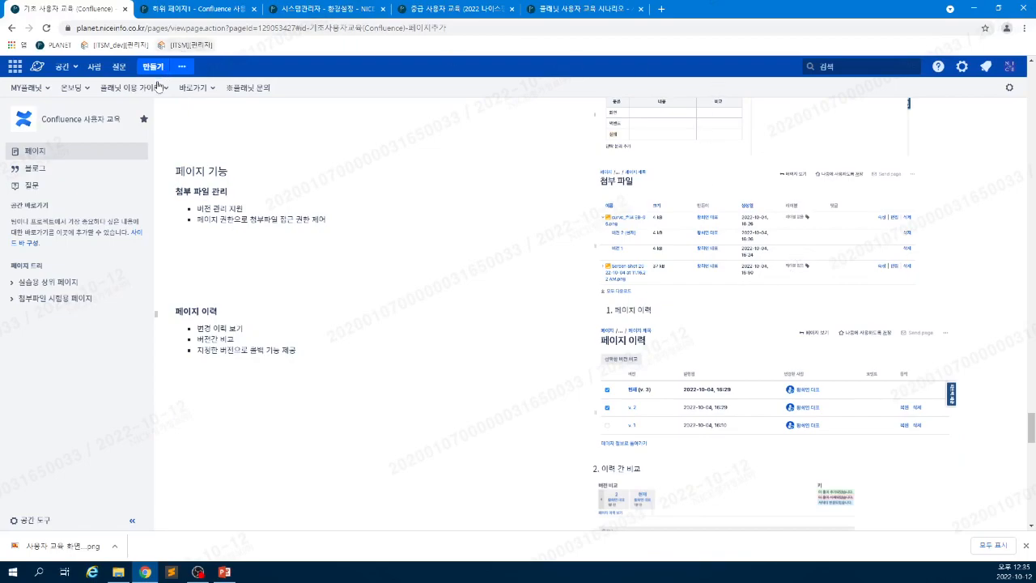
pyautogui.scroll(2, 539, 107)
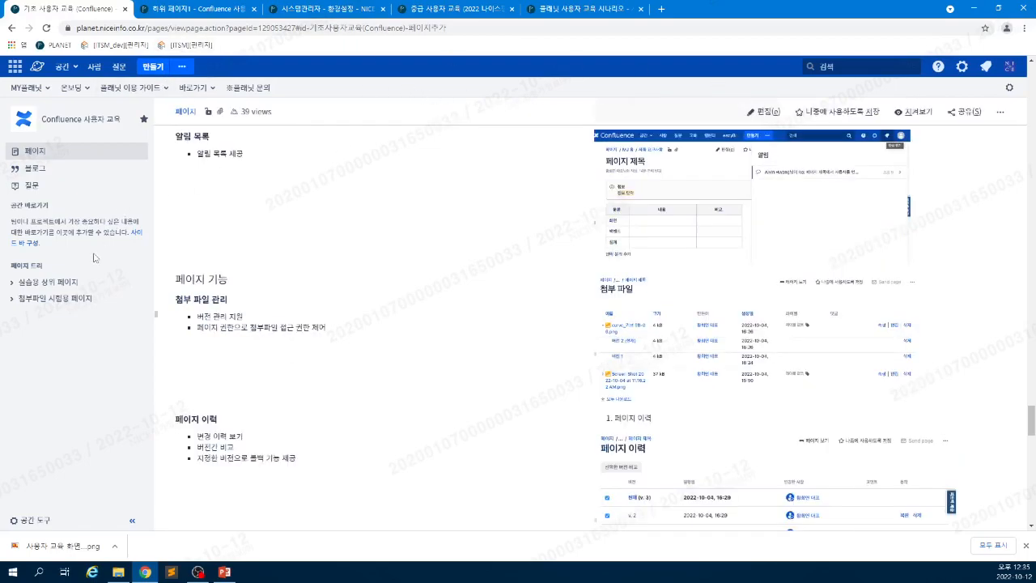
pyautogui.click(199, 9)
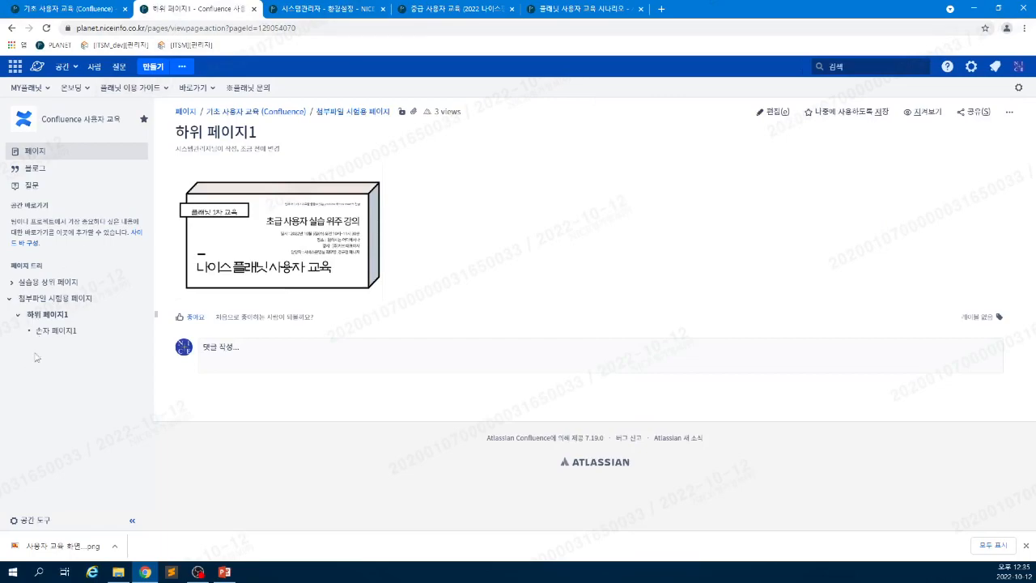
# - Upload 사용자 교육 화면_11.png again as attachment version 2, then return to the page view
pyautogui.click(414, 114)
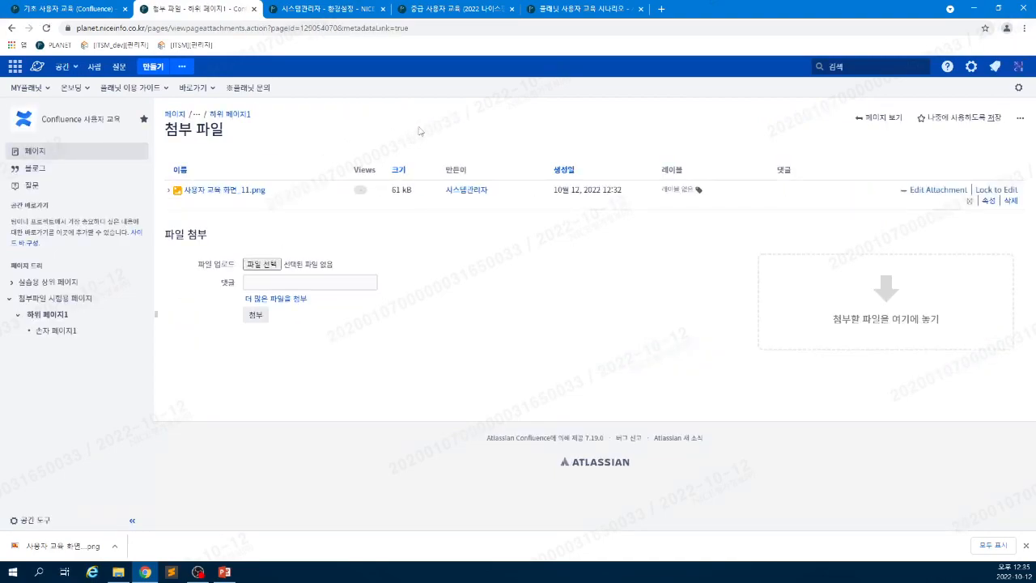
pyautogui.click(168, 194)
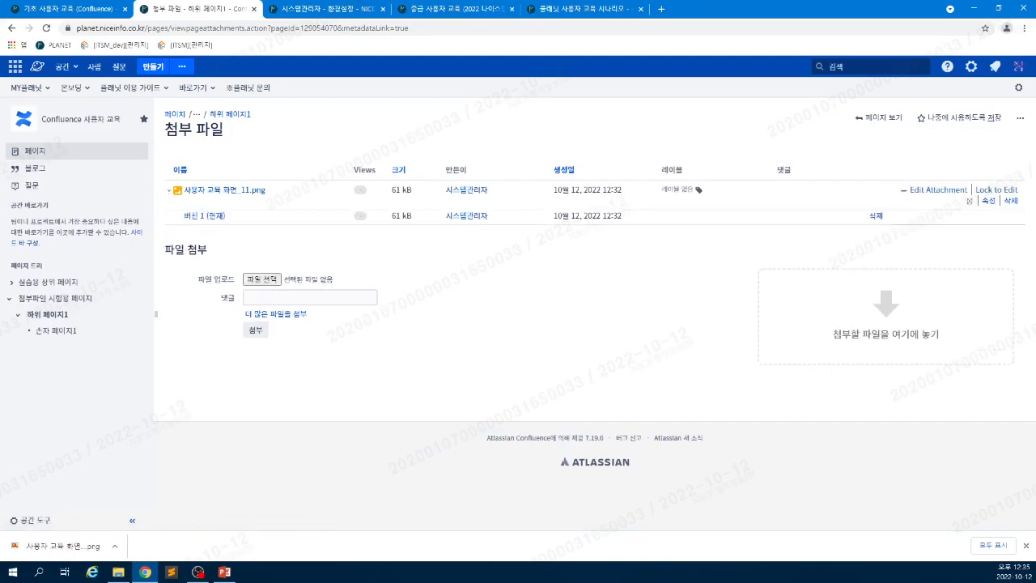
pyautogui.press('super+e')
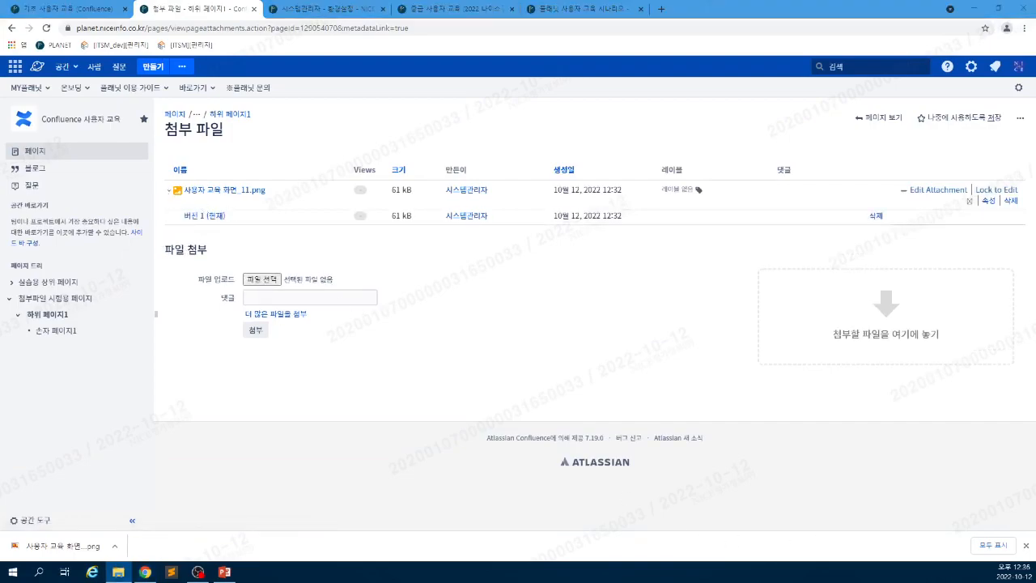
pyautogui.moveTo(462, 204); pyautogui.dragTo(886, 334)
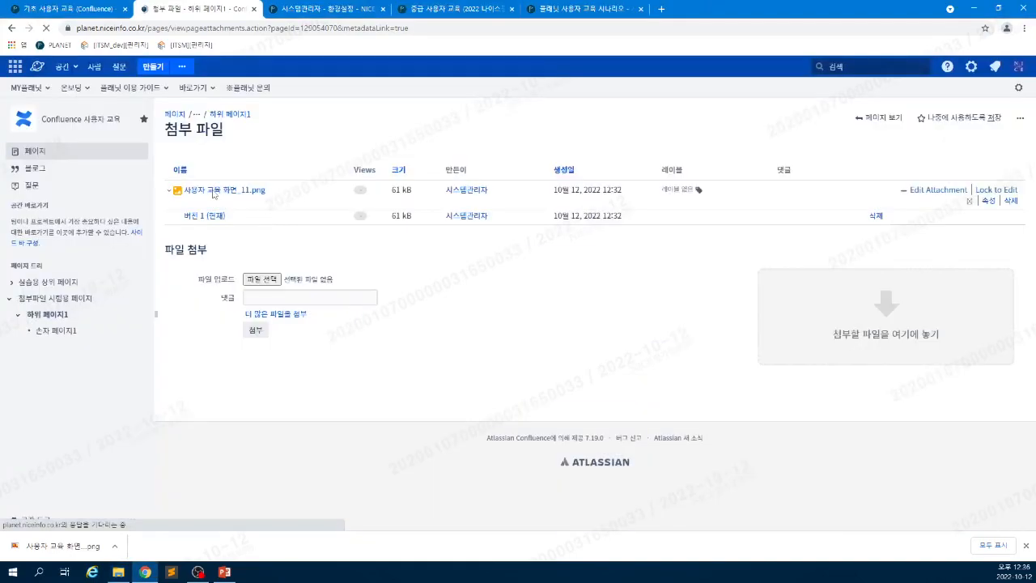
pyautogui.click(169, 191)
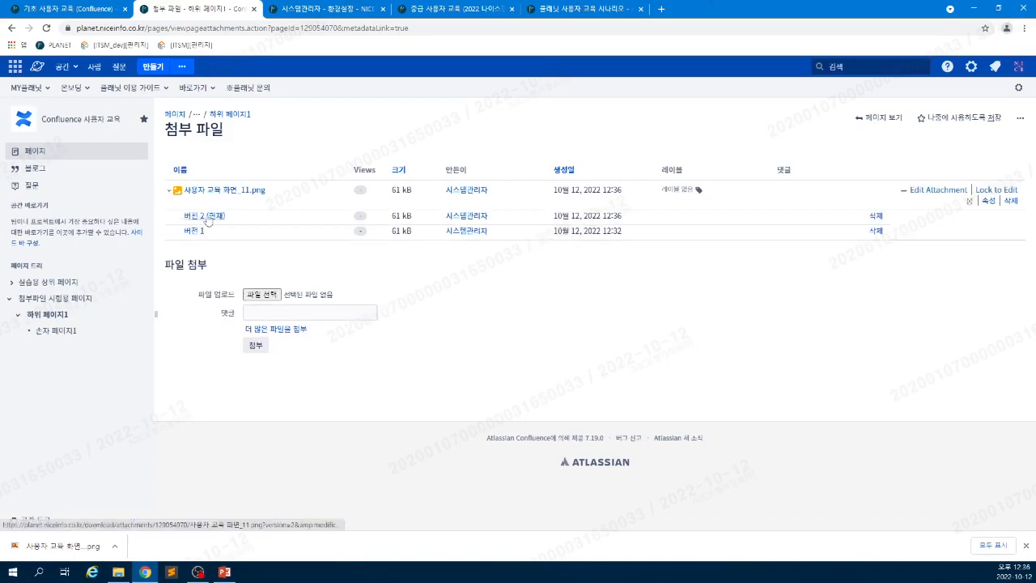
pyautogui.moveTo(267, 194); pyautogui.dragTo(198, 189)
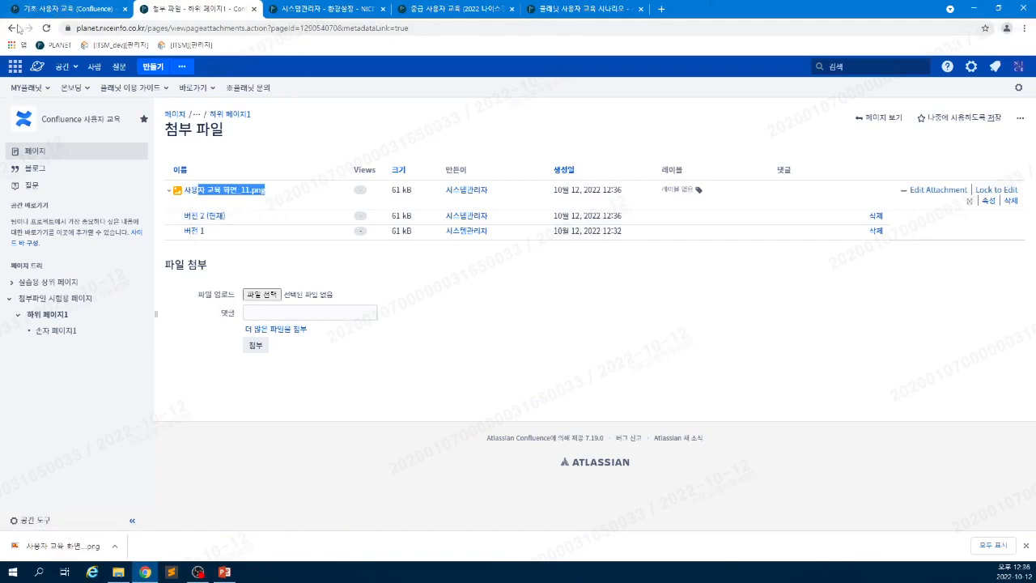
pyautogui.click(875, 118)
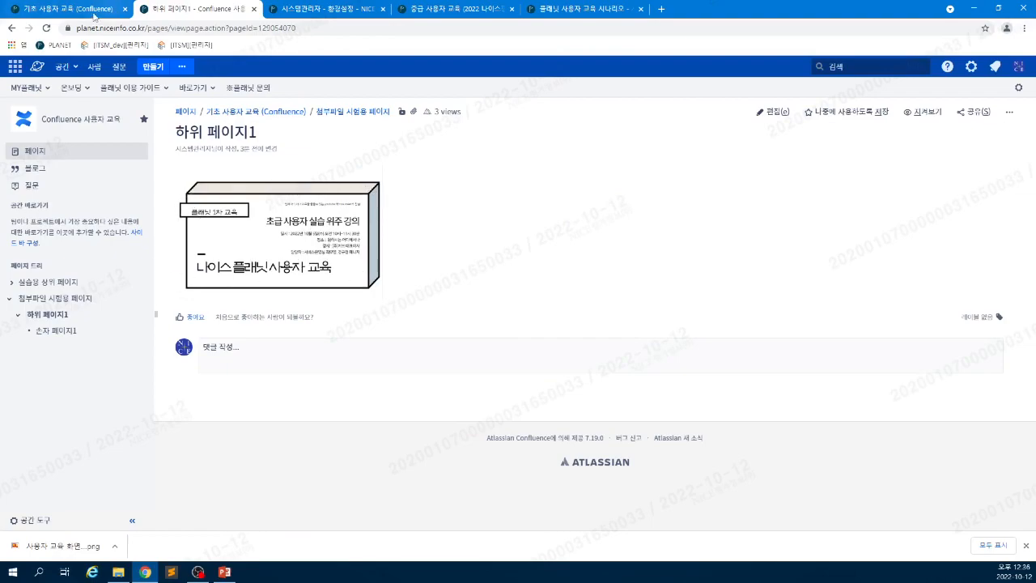
pyautogui.click(96, 10)
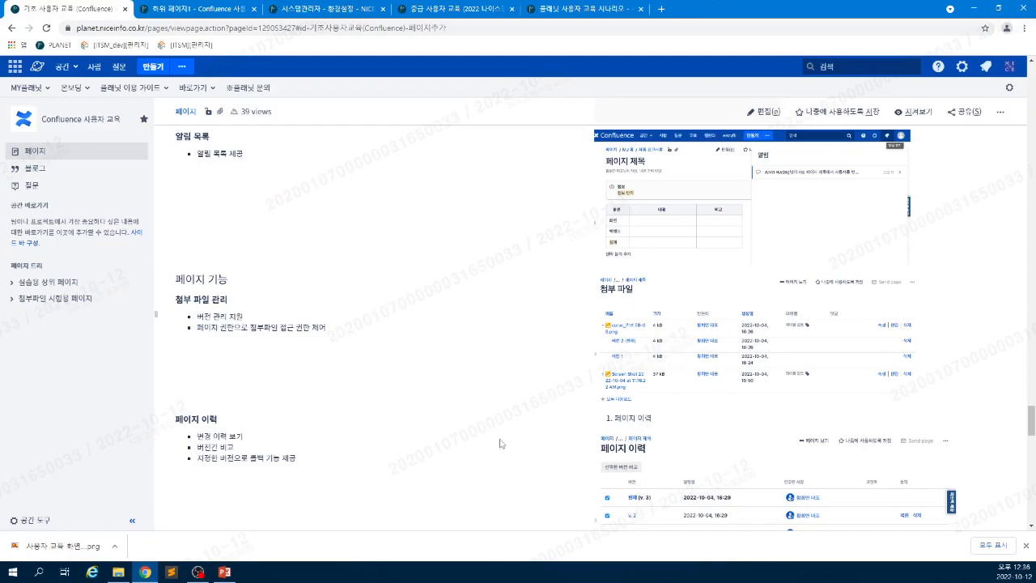
pyautogui.scroll(-2, 518, 442)
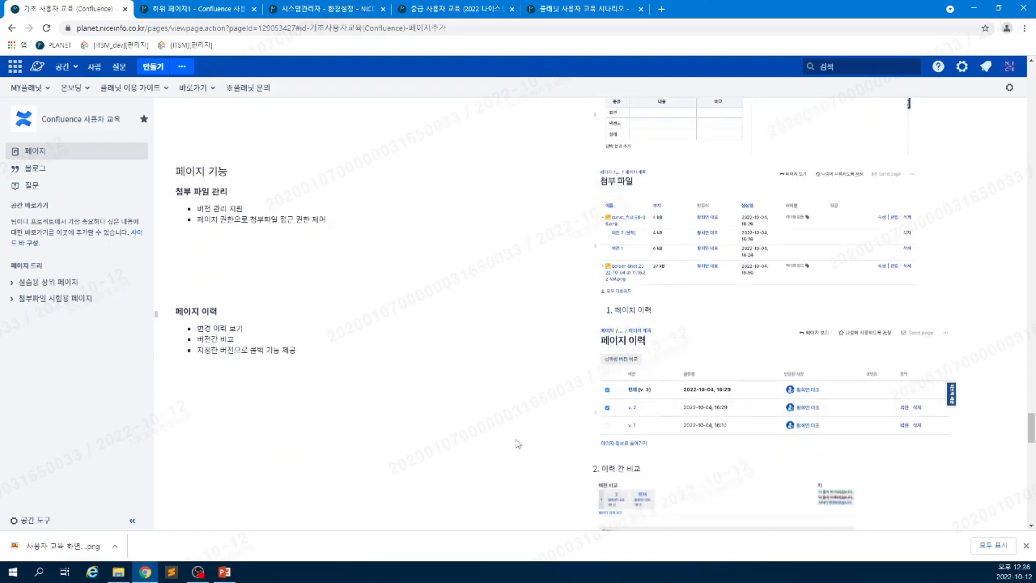
pyautogui.scroll(-1, 518, 456)
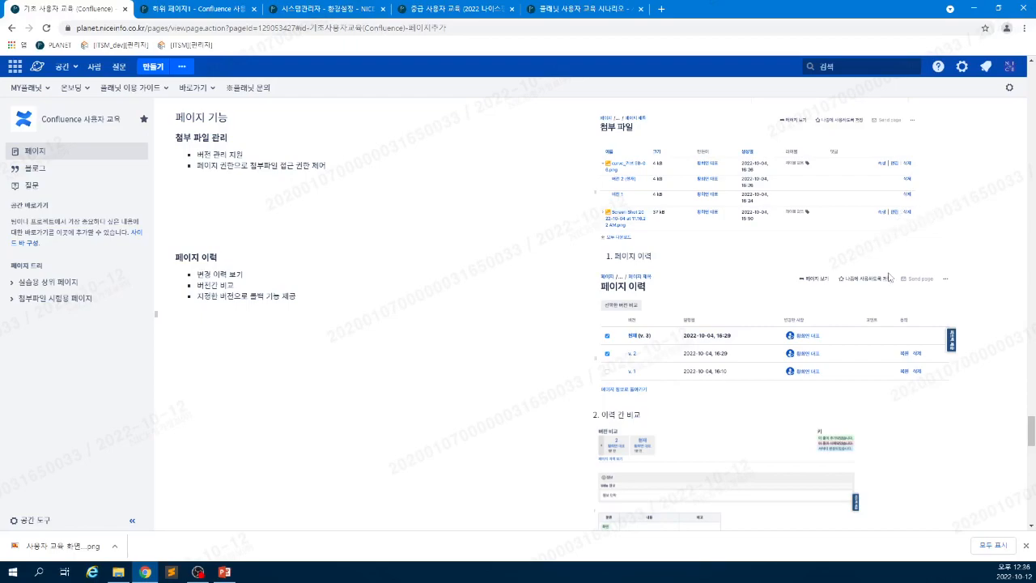
pyautogui.scroll(-1, 878, 334)
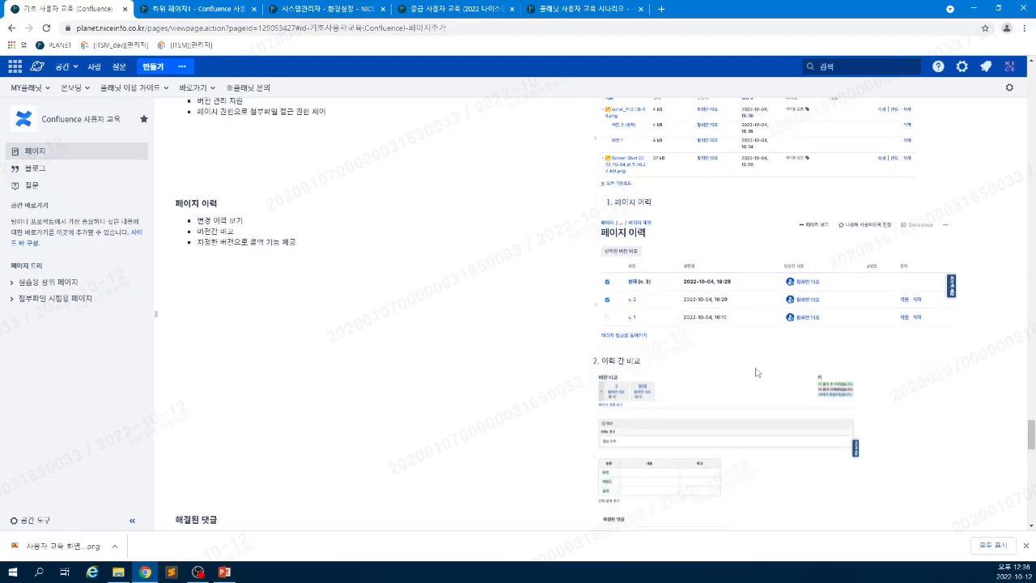
pyautogui.click(189, 11)
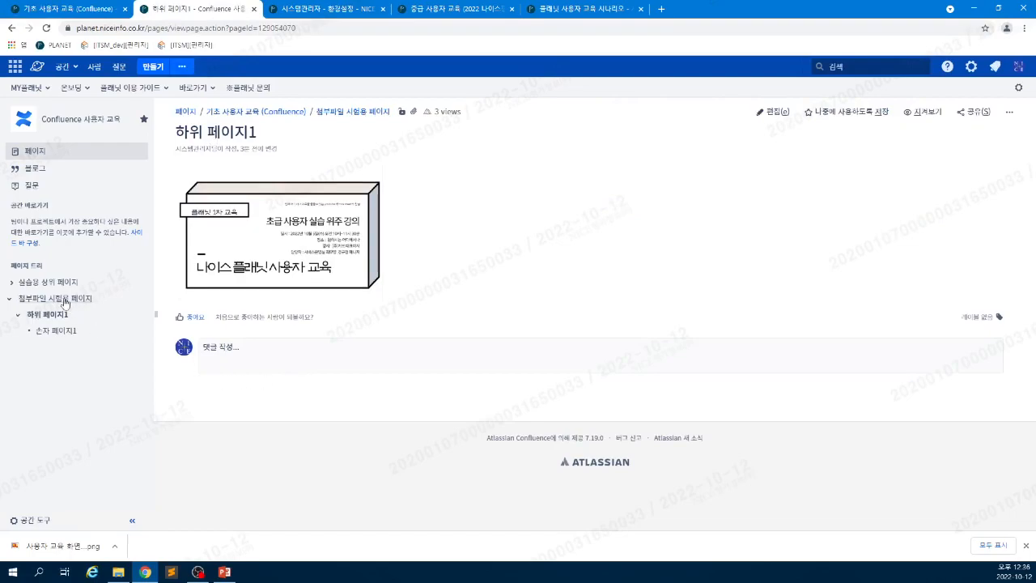
# - Check 손자 페이지1's page history, which lists only v. 1, then open the page for editing
pyautogui.click(70, 330)
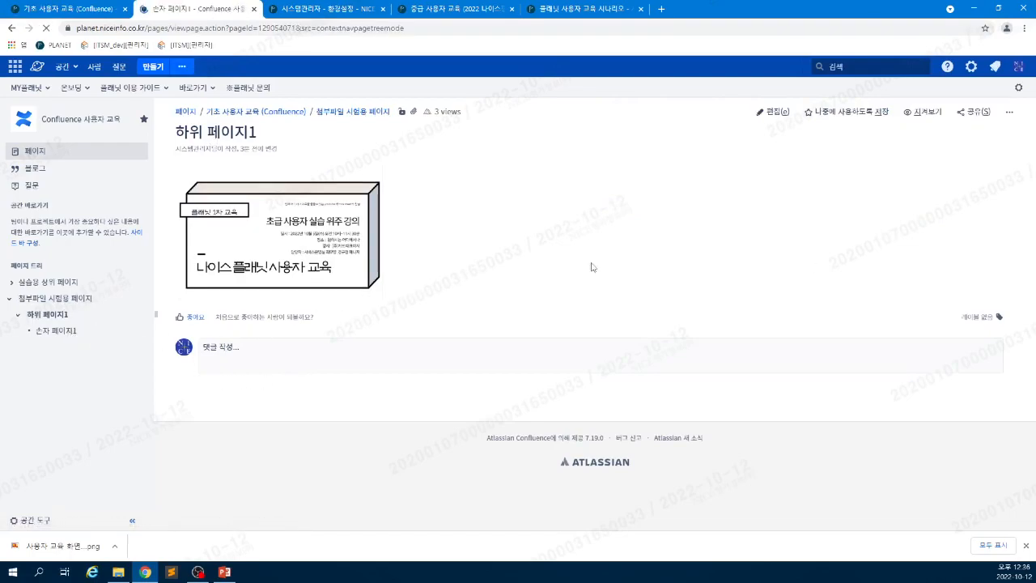
pyautogui.click(1001, 111)
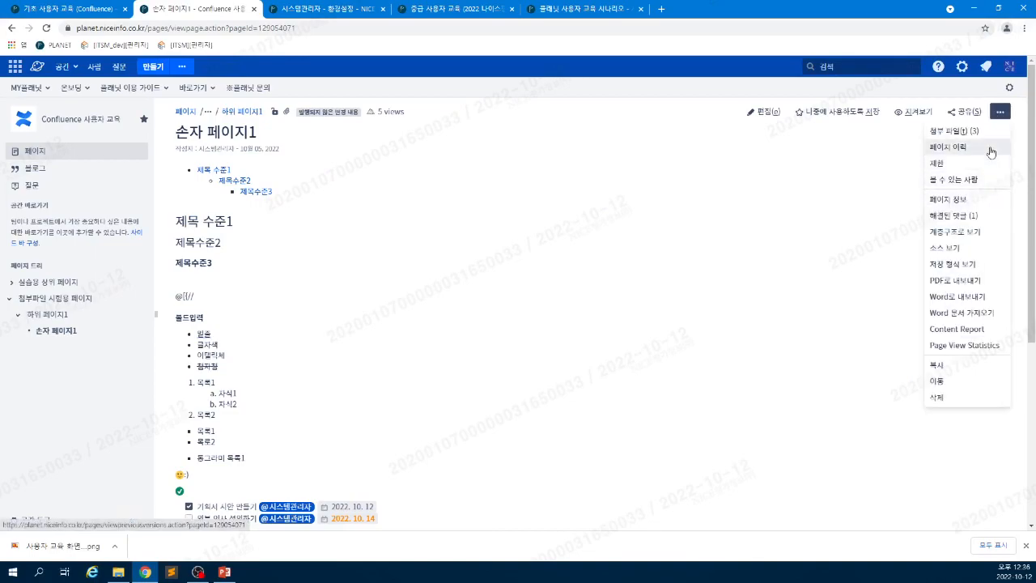
pyautogui.click(990, 148)
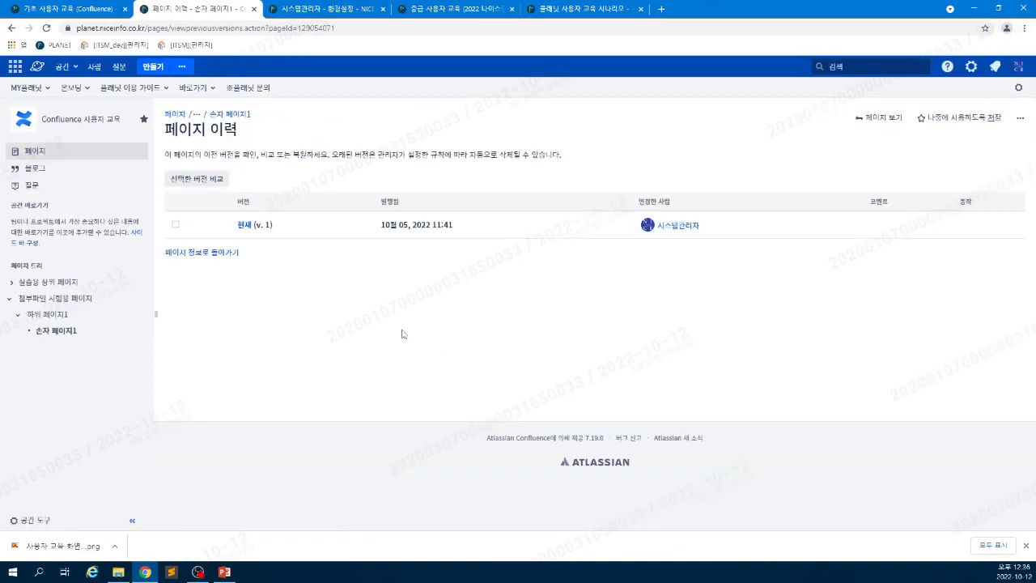
pyautogui.click(55, 318)
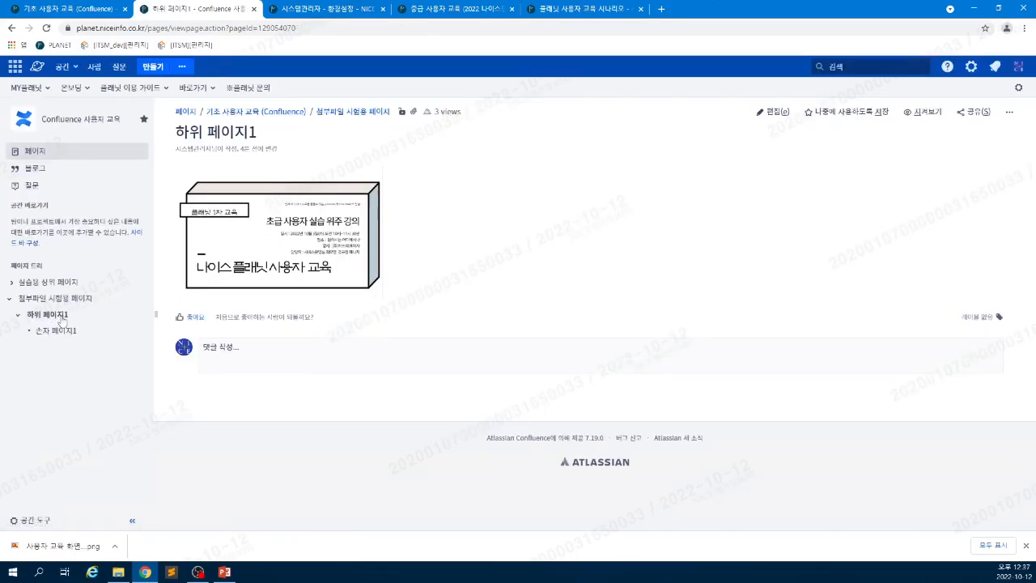
pyautogui.click(55, 333)
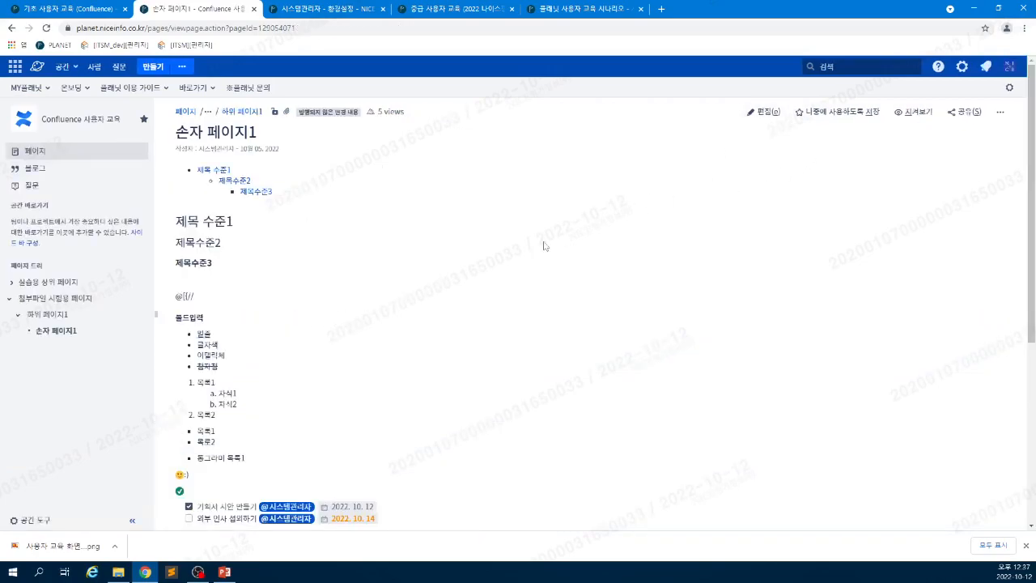
pyautogui.click(754, 116)
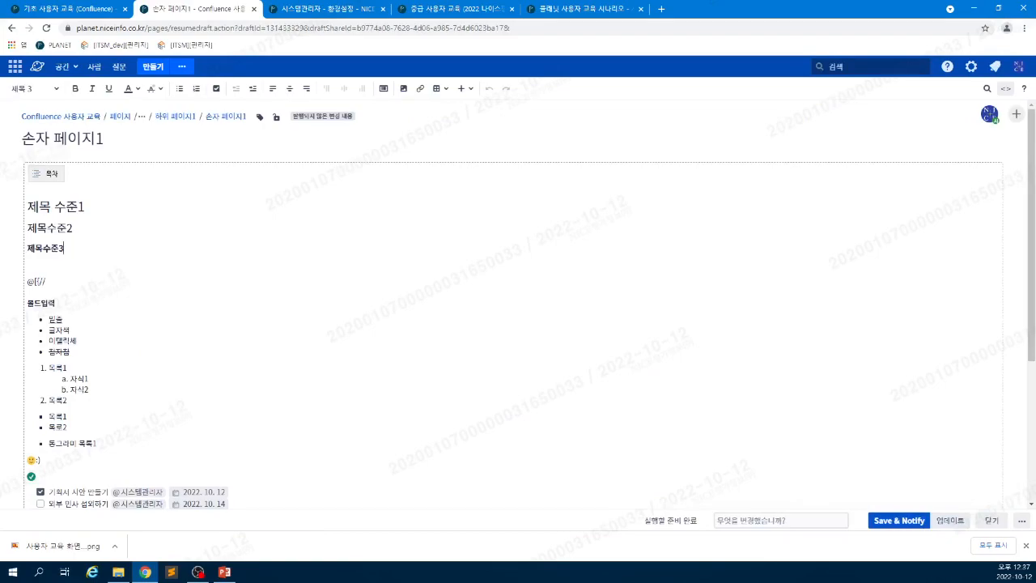
# - Add the line '제목 내용 추가' and a new heading '제목수준4' styled as Heading 4
pyautogui.press('Return')
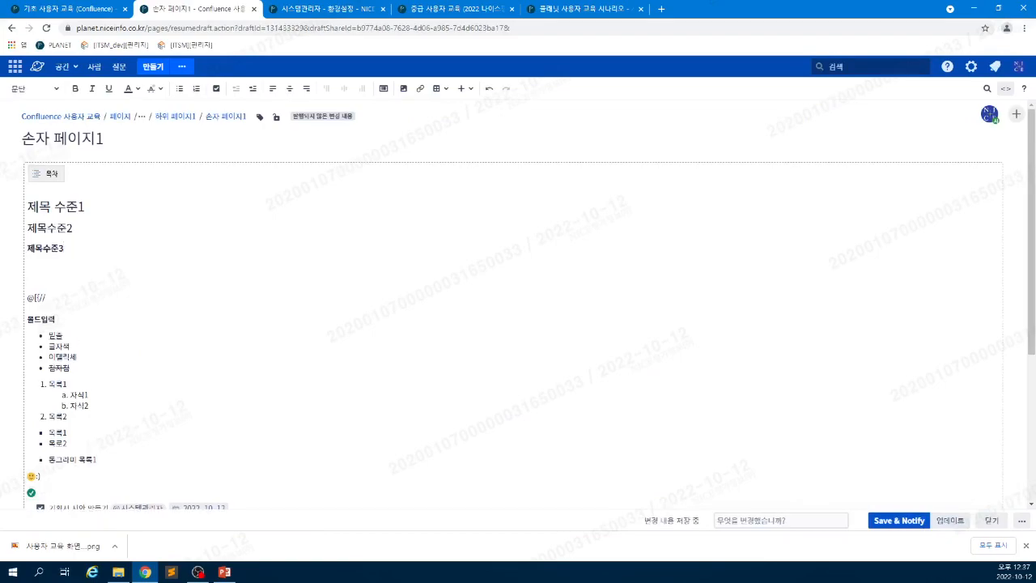
pyautogui.write('제목 내용 추가')
pyautogui.press('Return')
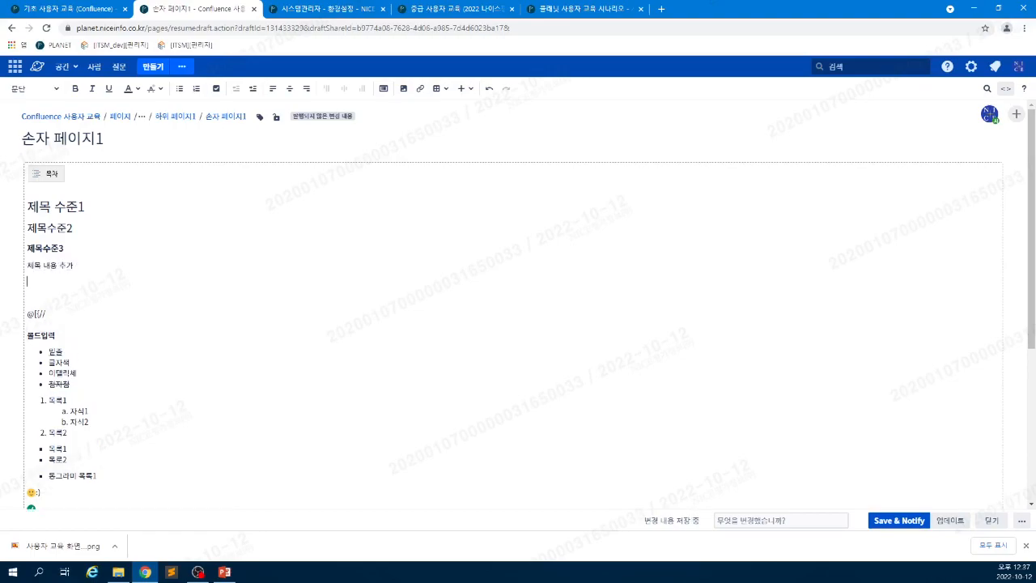
pyautogui.write('제목수준')
pyautogui.write('4')
pyautogui.click(32, 88)
pyautogui.click(16, 168)
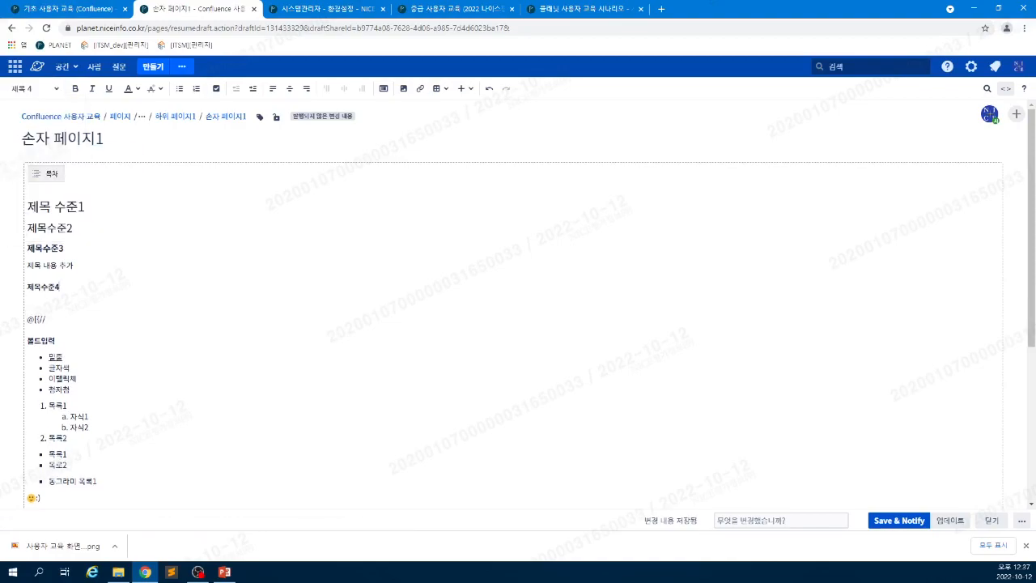
# - Change the '제목수준3' line to Heading 2
pyautogui.click(21, 90)
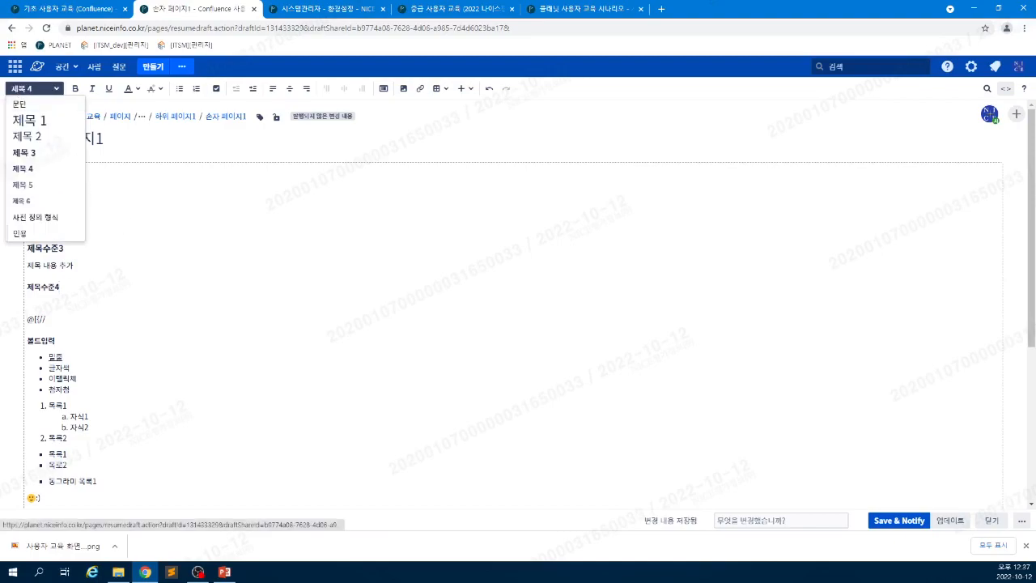
pyautogui.click(65, 248)
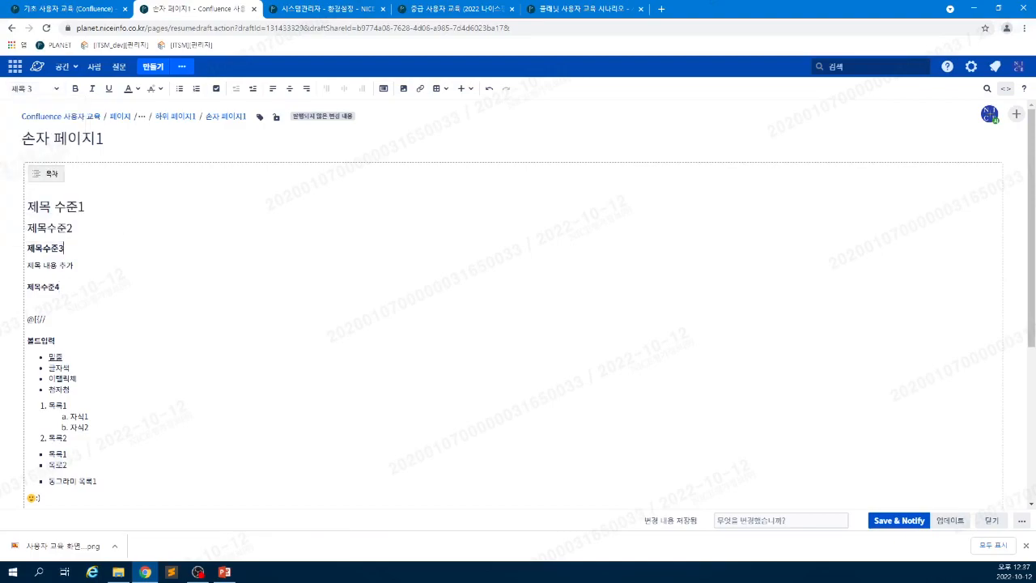
pyautogui.click(32, 87)
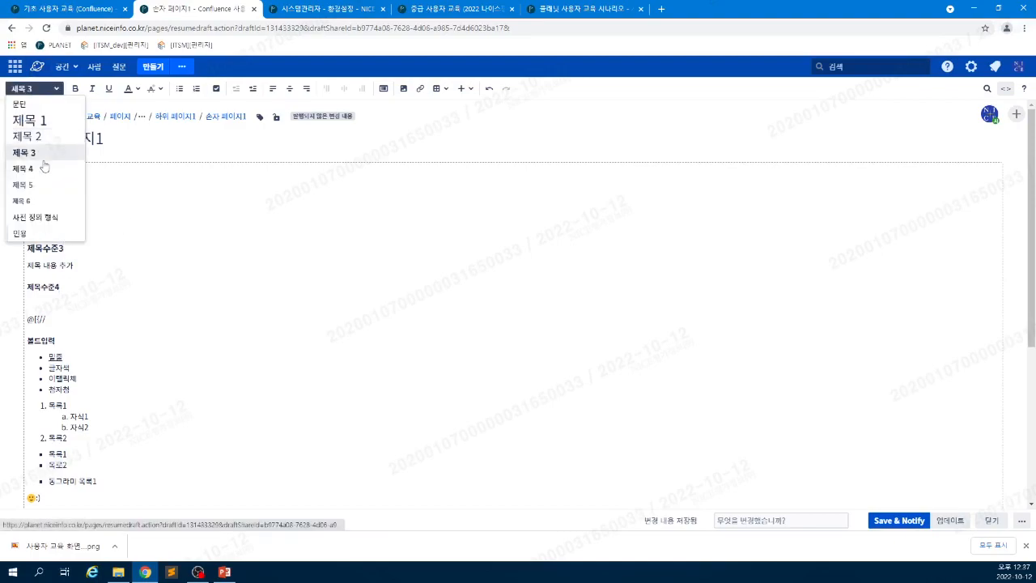
pyautogui.click(41, 140)
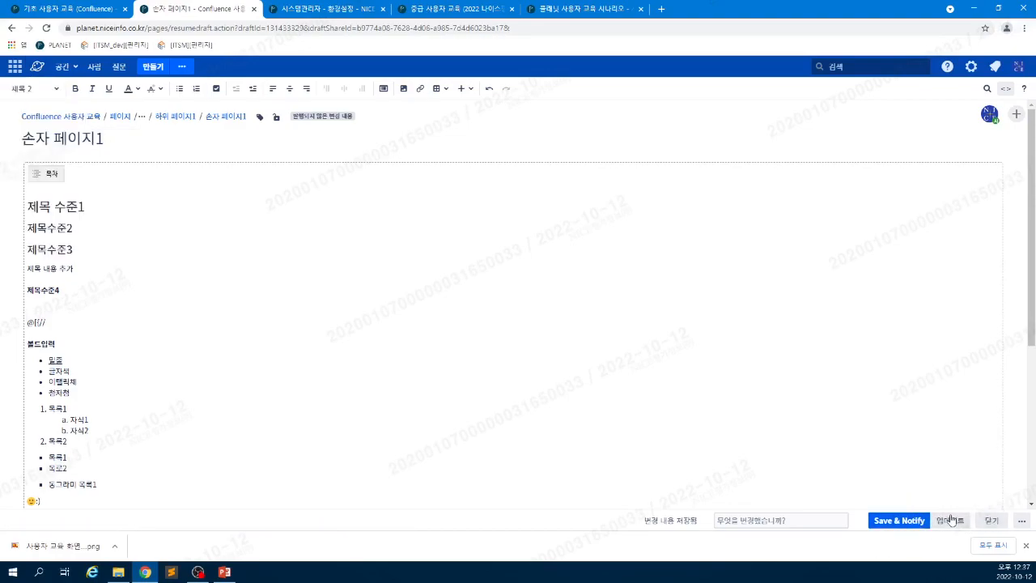
# - Publish the edited 손자 페이지1 with Save & Notify and 업데이트, then review the page
pyautogui.click(905, 522)
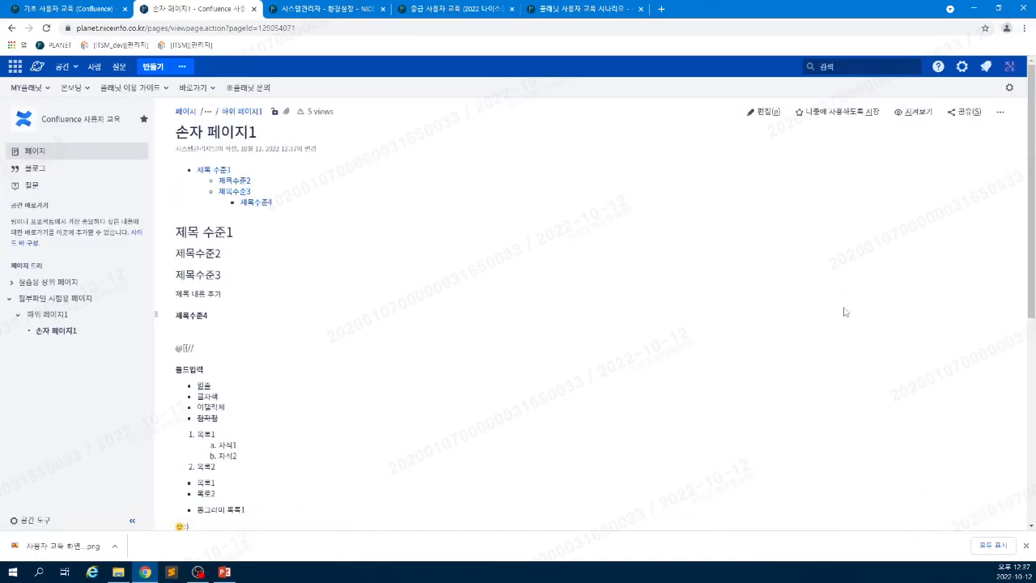
pyautogui.click(768, 115)
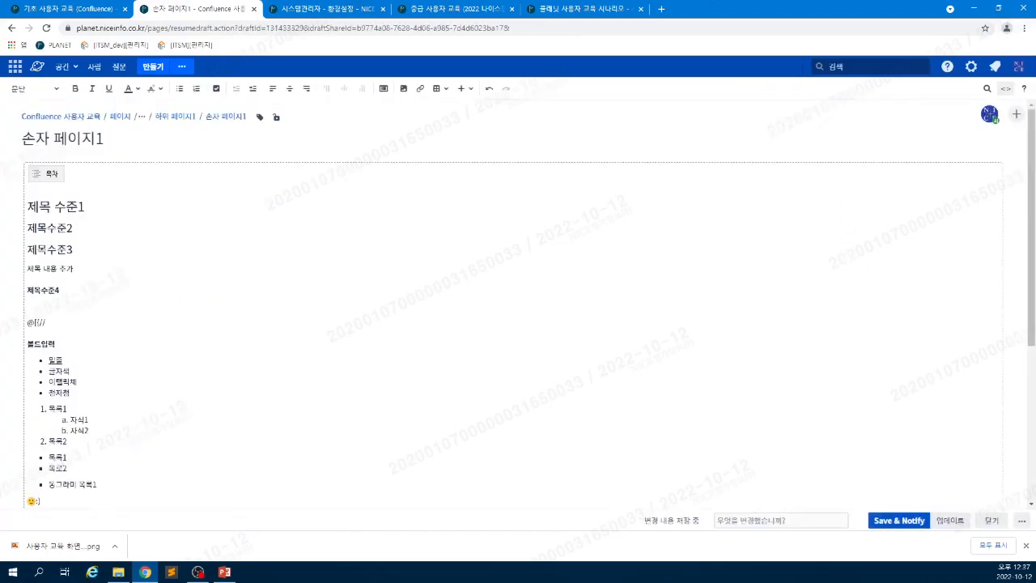
pyautogui.click(950, 522)
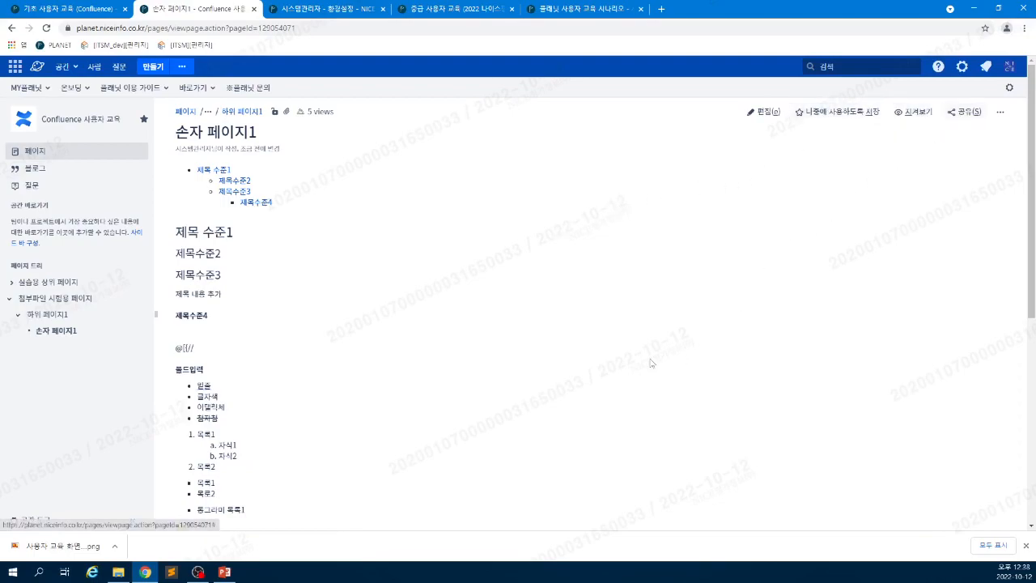
pyautogui.scroll(-1, 520, 396)
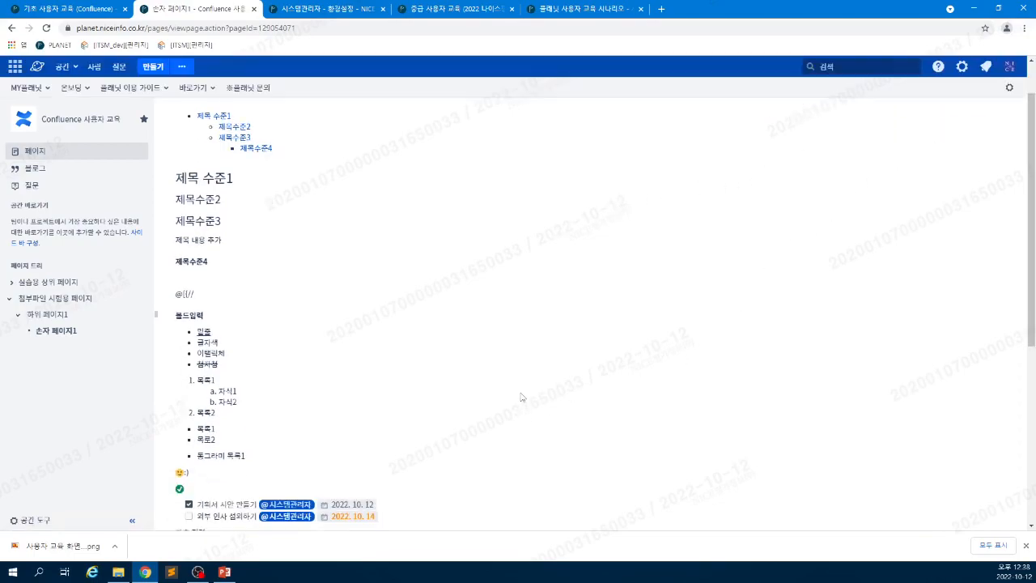
pyautogui.scroll(1, 521, 397)
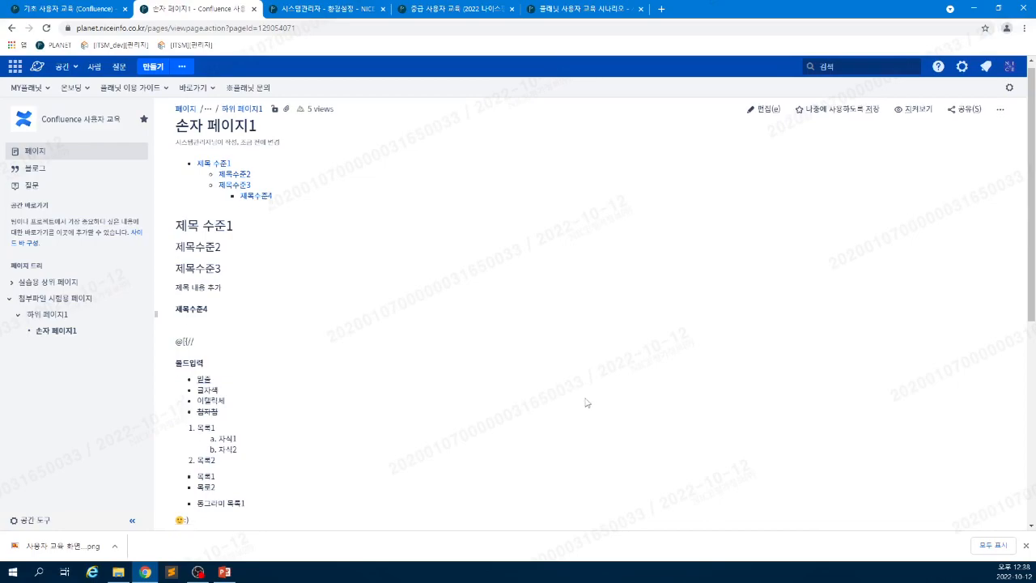
pyautogui.scroll(-3, 588, 402)
pyautogui.scroll(3, 587, 402)
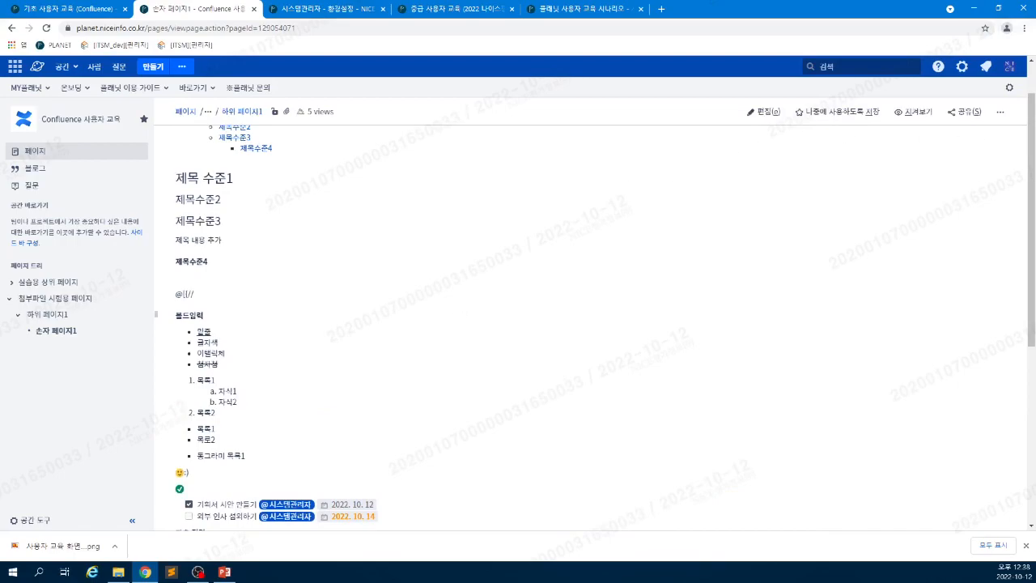
pyautogui.click(1000, 111)
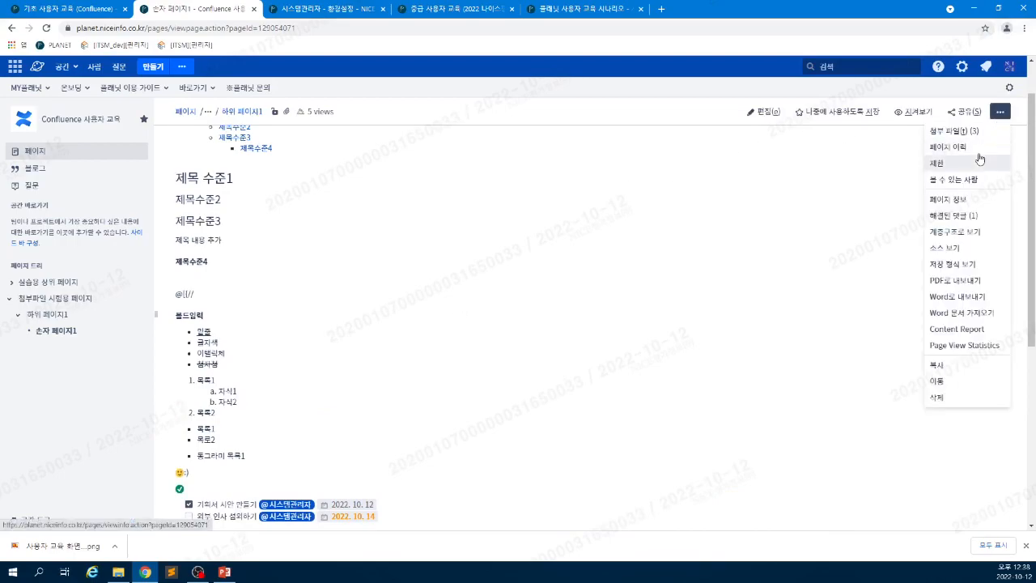
# - In page history, compare v. 2 with current v. 3, then go back to the list
pyautogui.click(979, 151)
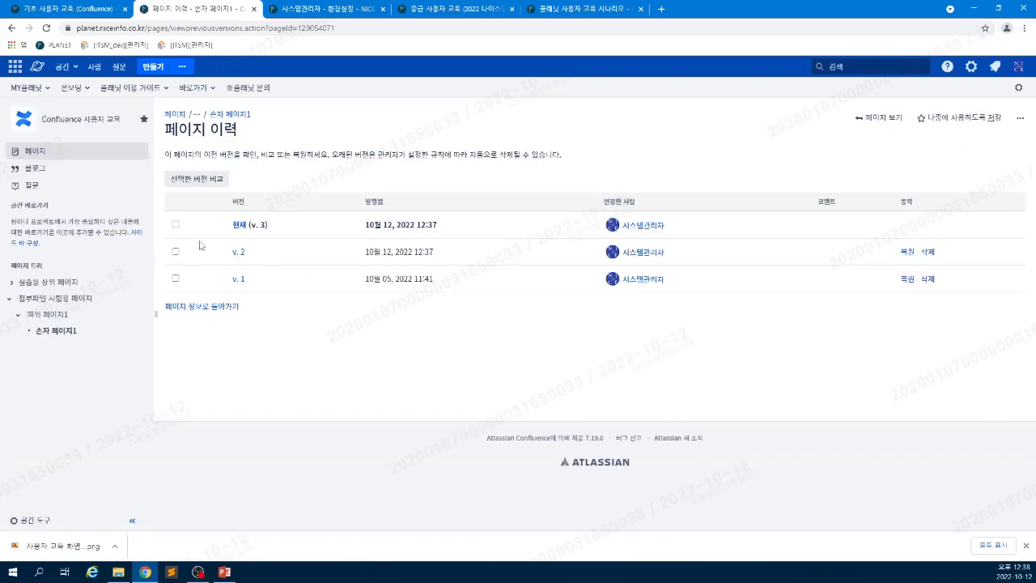
pyautogui.click(176, 226)
pyautogui.click(174, 253)
pyautogui.click(192, 180)
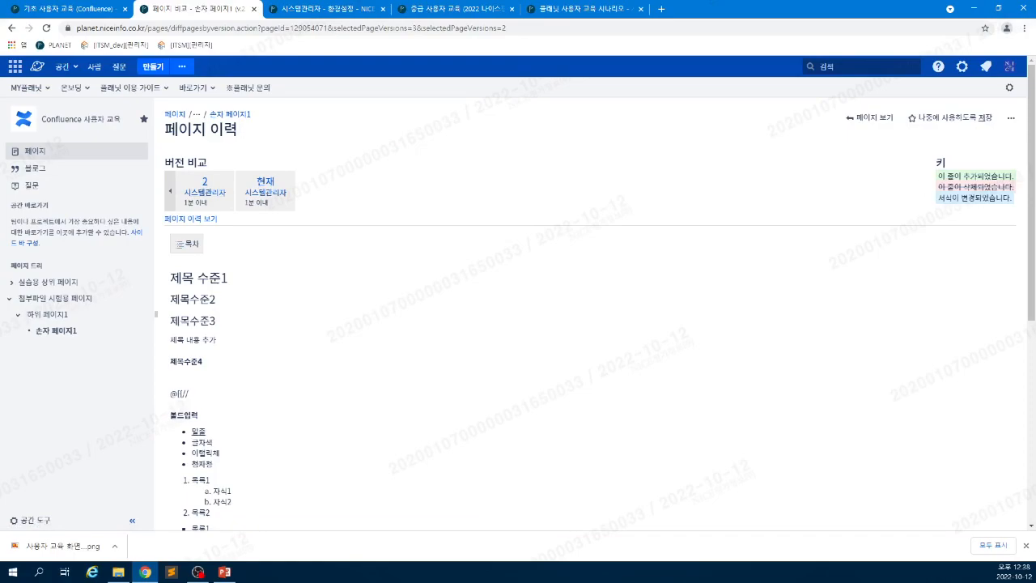
pyautogui.scroll(-4, 403, 395)
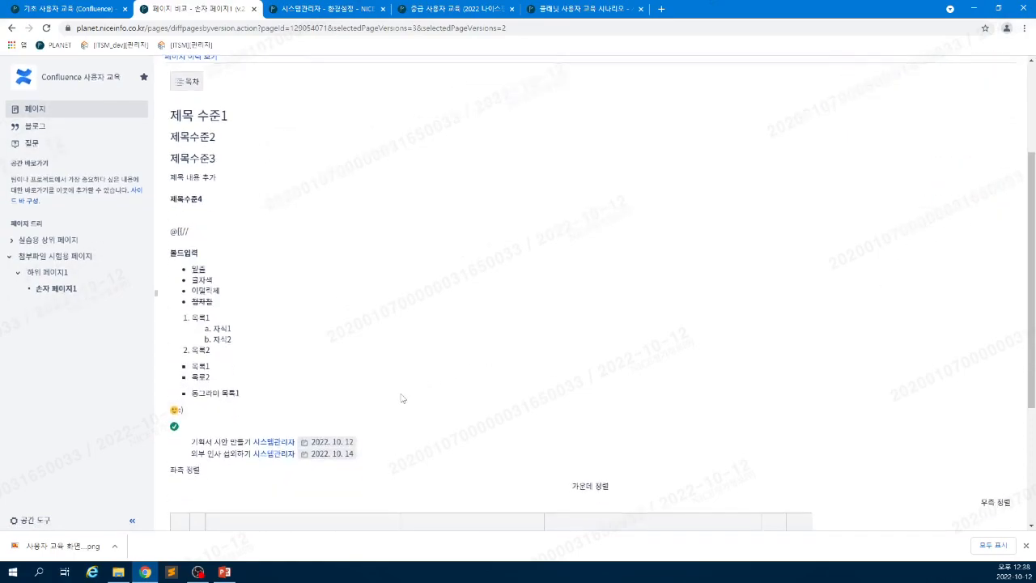
pyautogui.scroll(5, 403, 398)
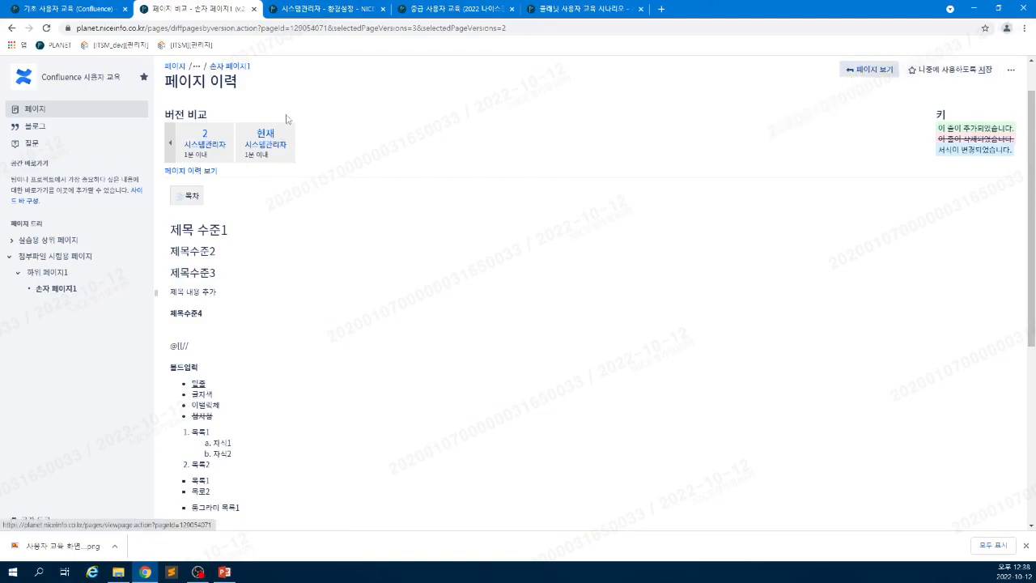
pyautogui.click(212, 170)
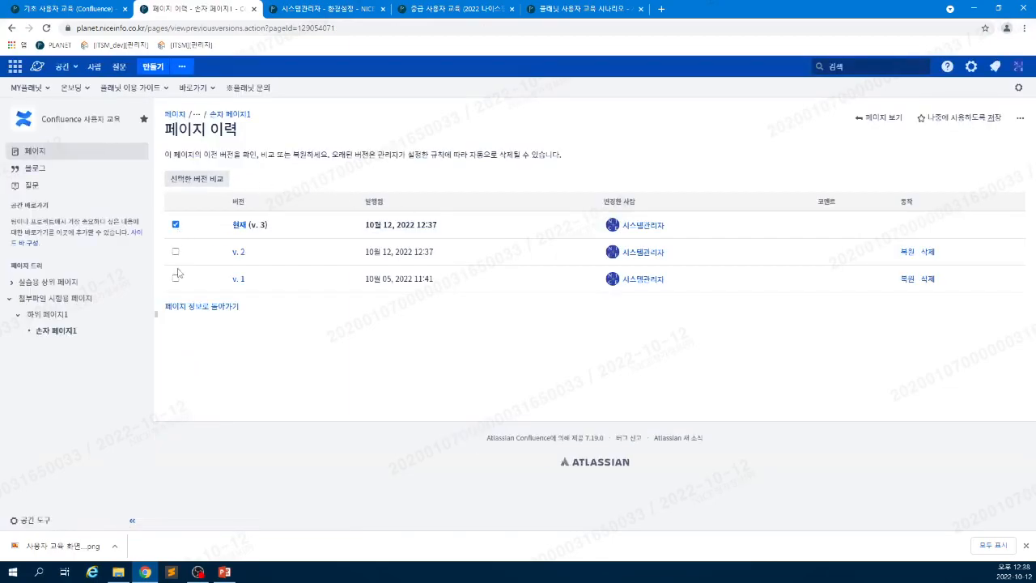
# - Compare v. 1 with the current version, inspecting the added and restyled lines, then return to history
pyautogui.click(202, 179)
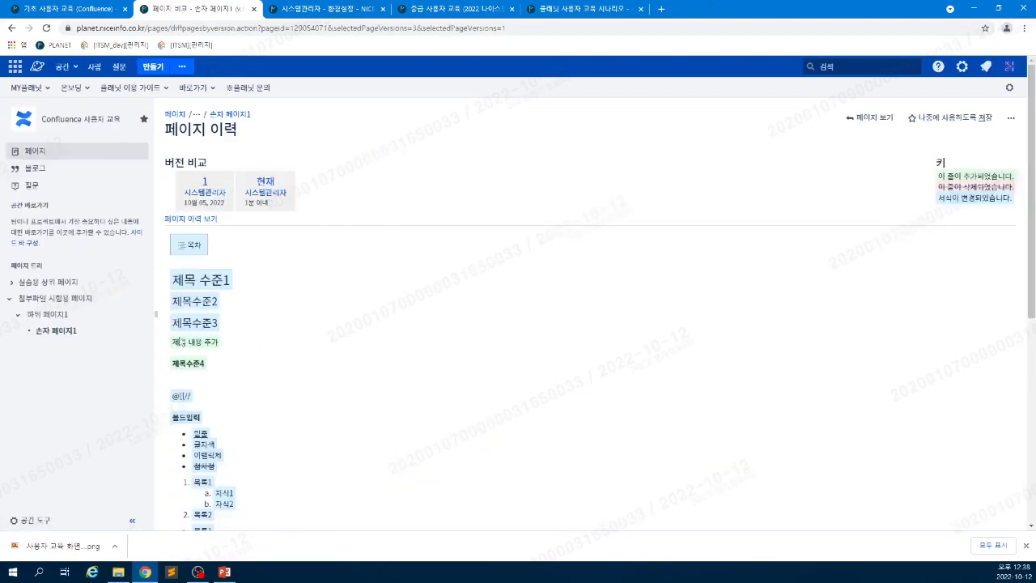
pyautogui.moveTo(228, 344); pyautogui.dragTo(171, 363)
pyautogui.click(215, 370)
pyautogui.scroll(-2, 320, 357)
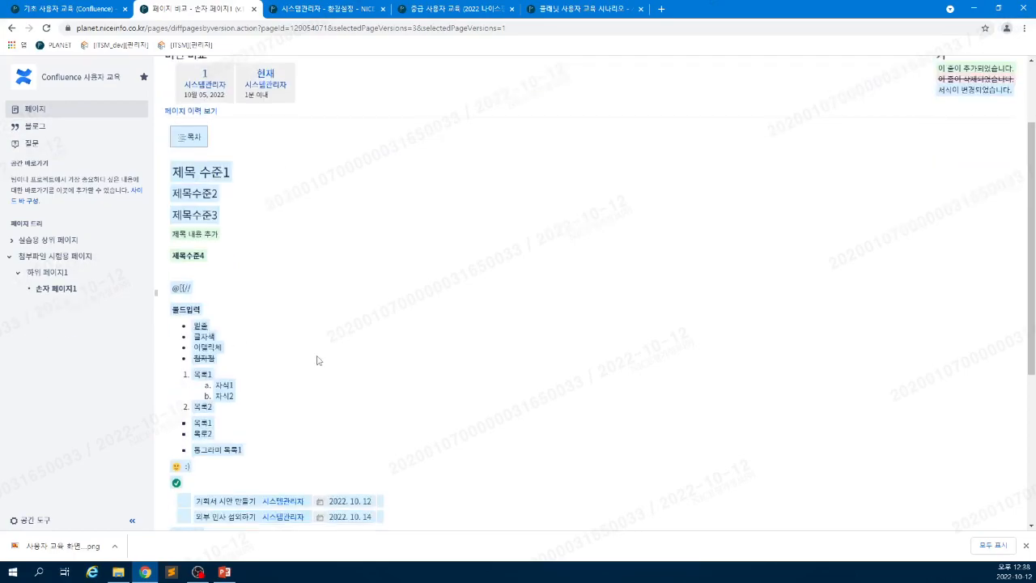
pyautogui.scroll(2, 320, 357)
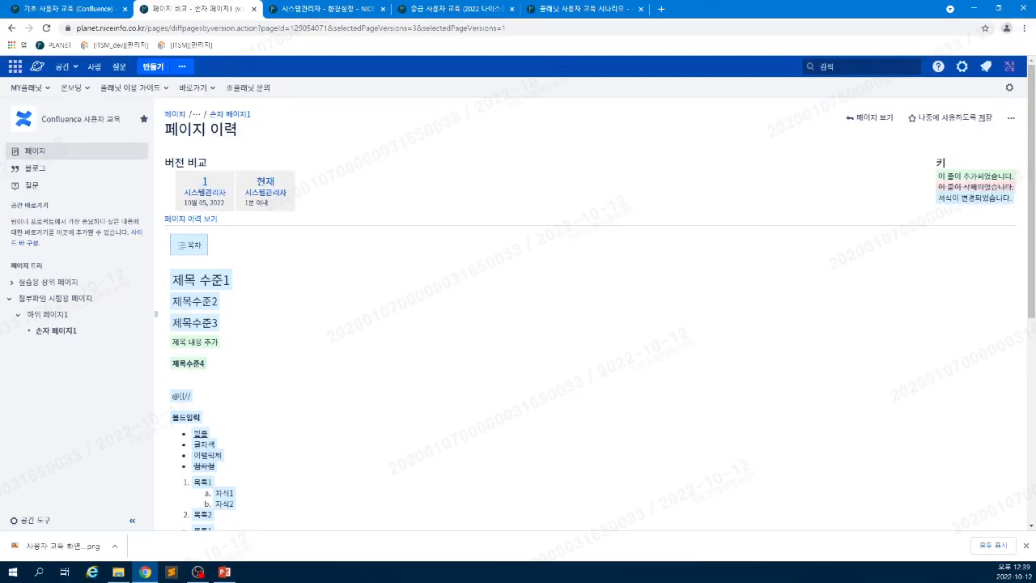
pyautogui.moveTo(961, 198); pyautogui.dragTo(968, 198)
pyautogui.moveTo(214, 324); pyautogui.dragTo(172, 324)
pyautogui.click(387, 350)
pyautogui.scroll(-2, 217, 420)
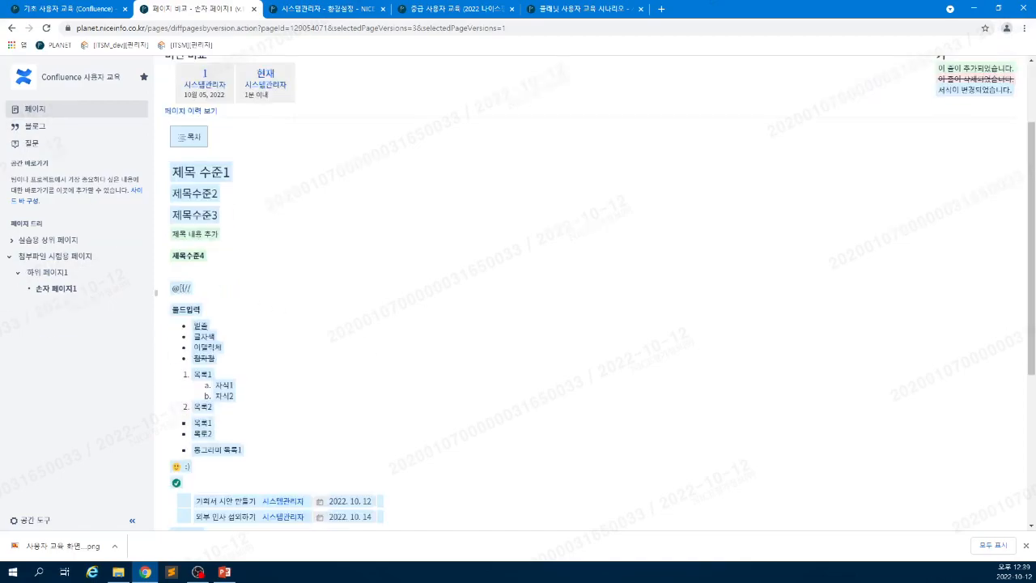
pyautogui.scroll(-1, 240, 444)
pyautogui.scroll(3, 239, 444)
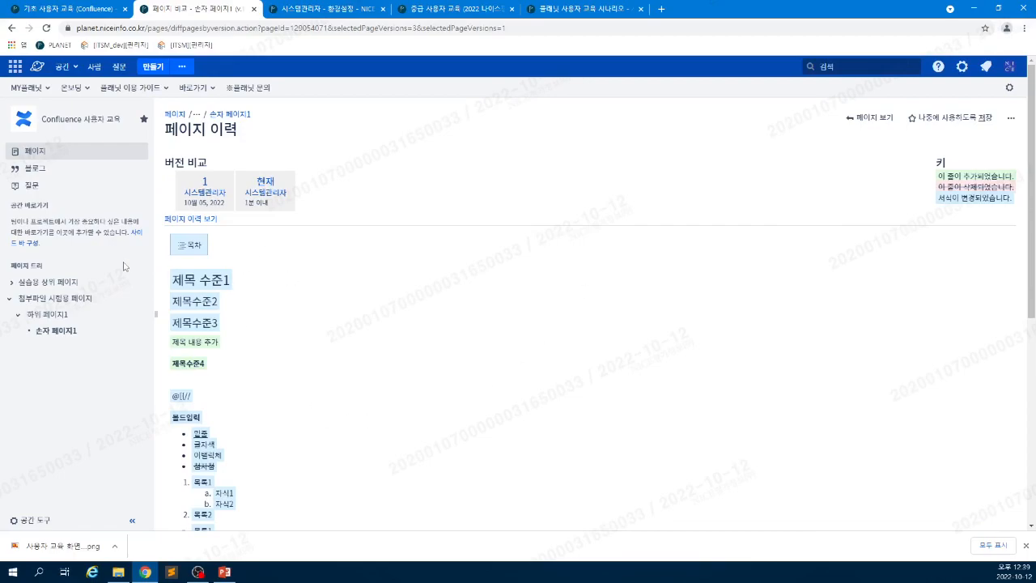
pyautogui.scroll(-4, 408, 303)
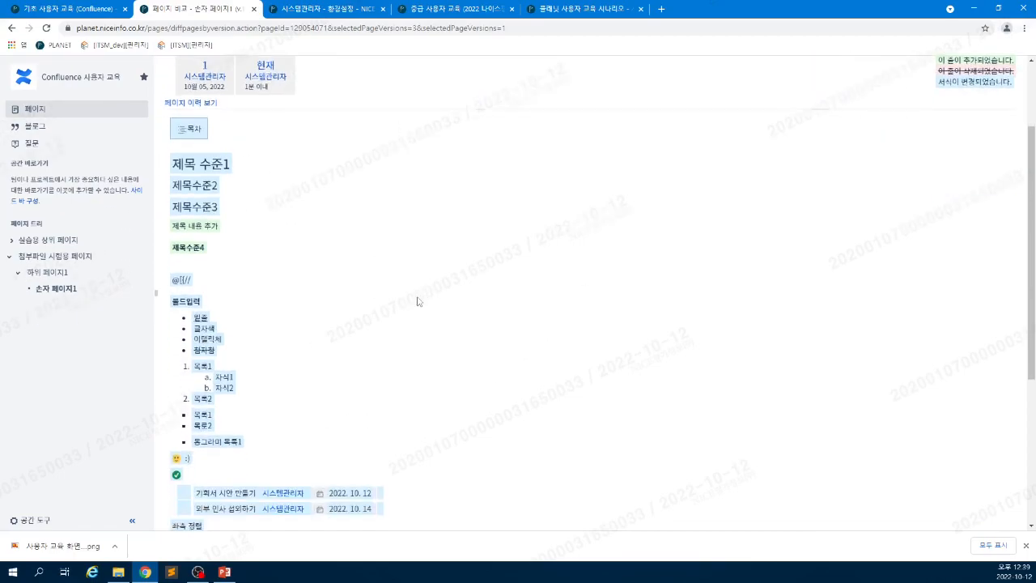
pyautogui.scroll(4, 344, 268)
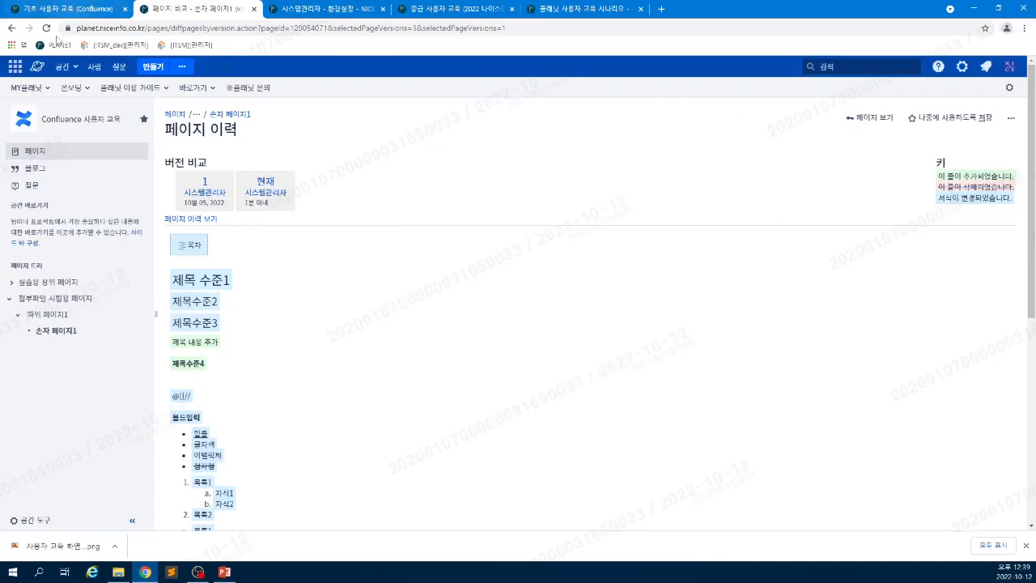
pyautogui.click(12, 29)
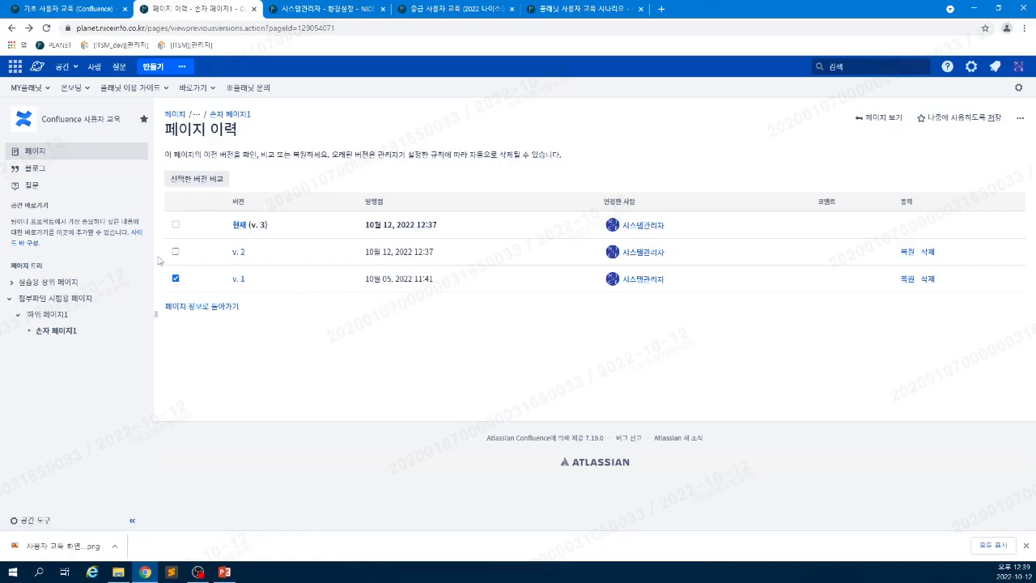
# - Restore 손자 페이지1 to v. 1 and confirm the history now lists it as current v. 4
pyautogui.click(902, 281)
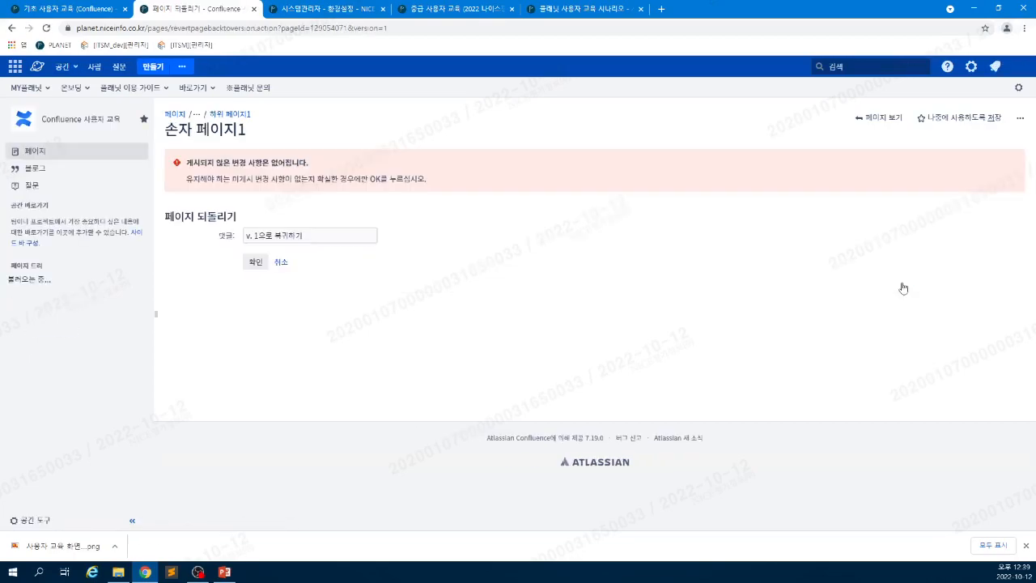
pyautogui.click(249, 266)
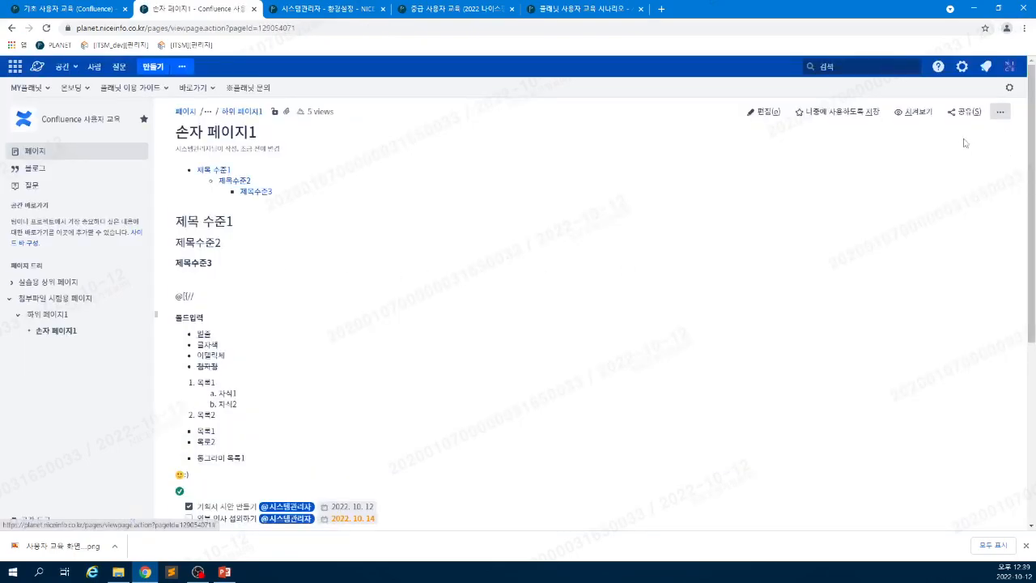
pyautogui.click(1001, 111)
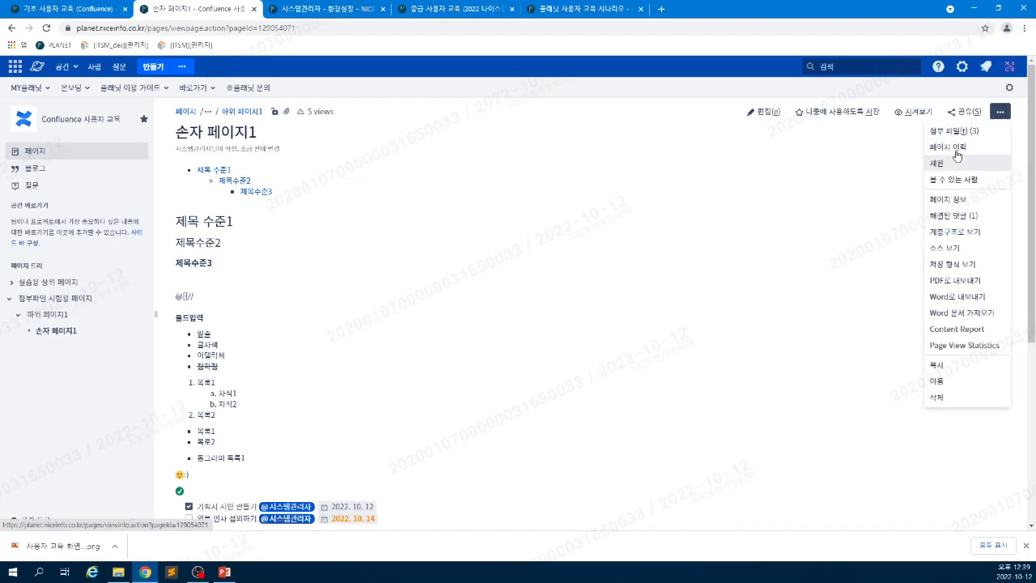
pyautogui.click(955, 148)
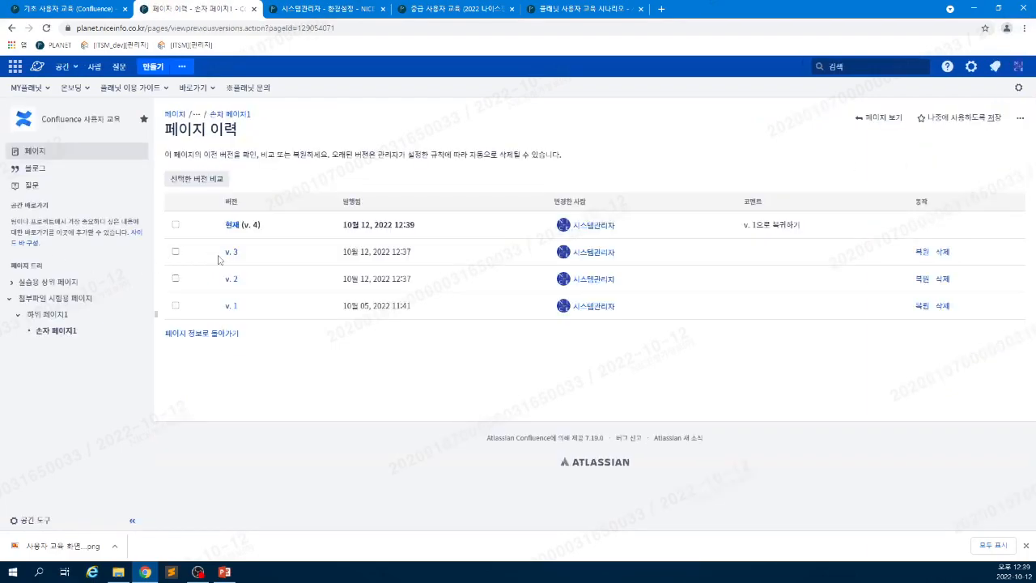
pyautogui.doubleClick(177, 224)
pyautogui.doubleClick(213, 305)
pyautogui.click(235, 309)
pyautogui.click(46, 14)
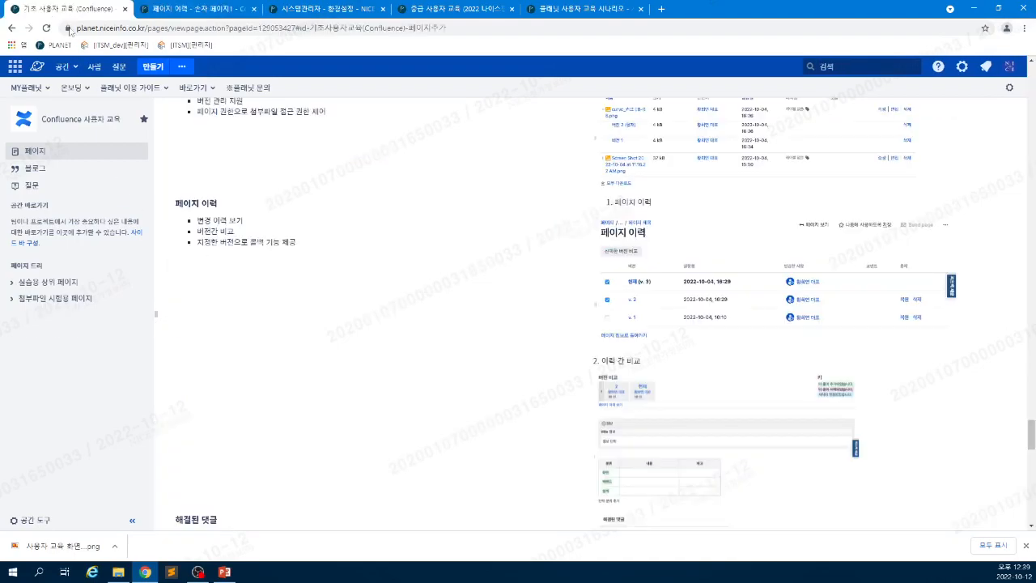
pyautogui.scroll(-5, 442, 373)
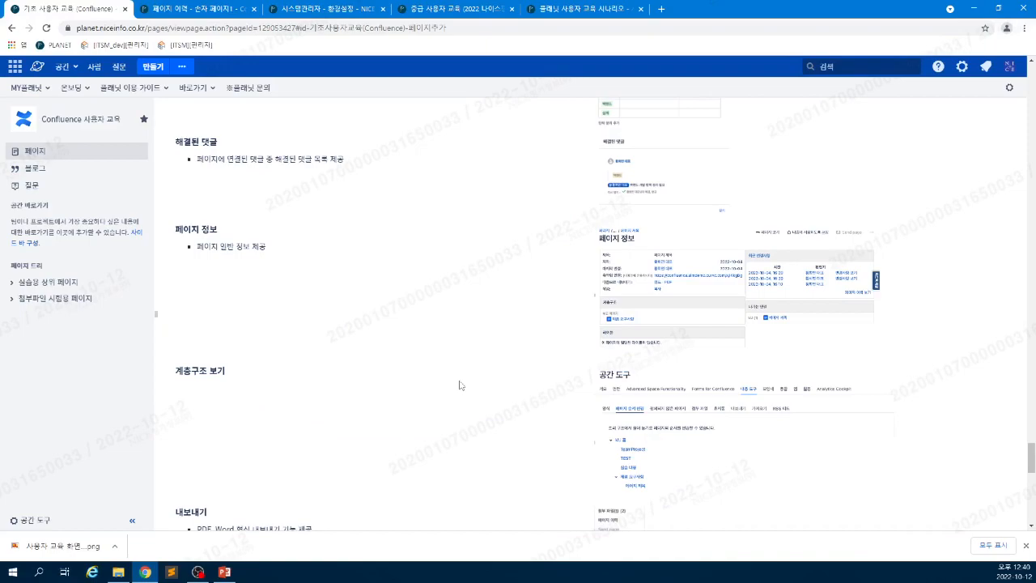
pyautogui.scroll(-3, 460, 412)
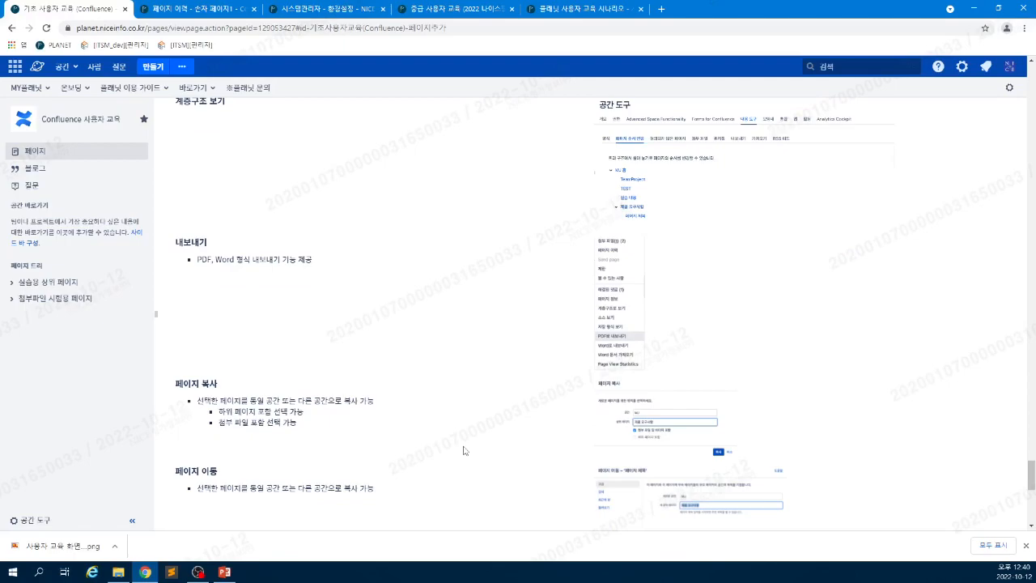
pyautogui.scroll(2, 421, 413)
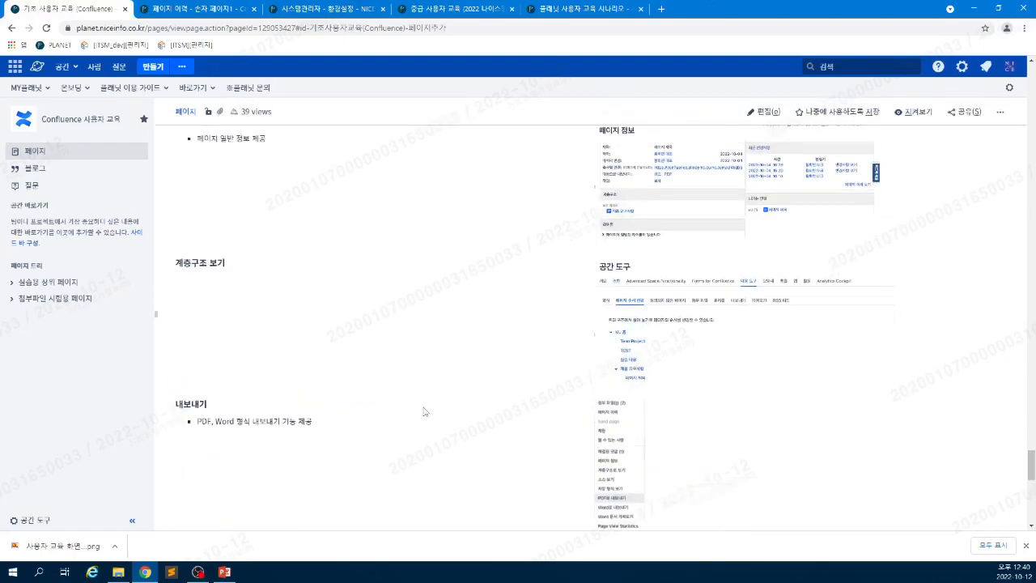
pyautogui.scroll(3, 422, 412)
pyautogui.scroll(-1, 425, 412)
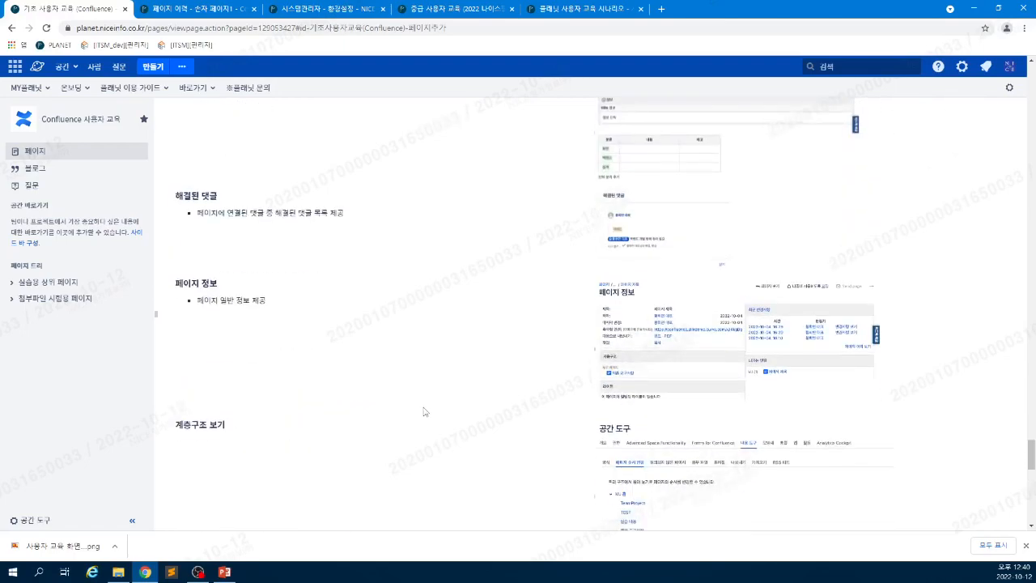
pyautogui.scroll(-1, 425, 412)
pyautogui.scroll(6, 425, 412)
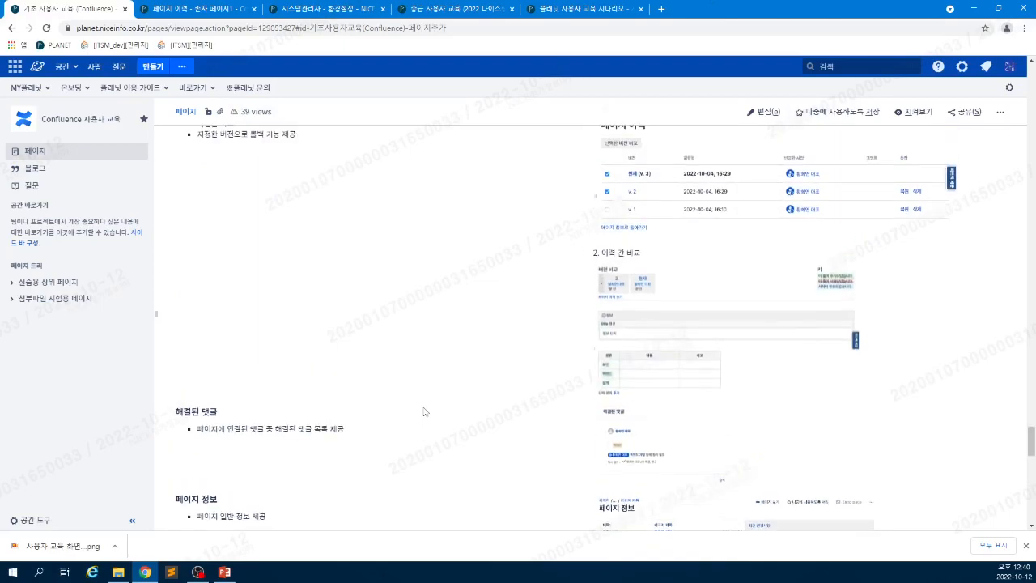
pyautogui.scroll(1, 425, 412)
pyautogui.scroll(5, 423, 412)
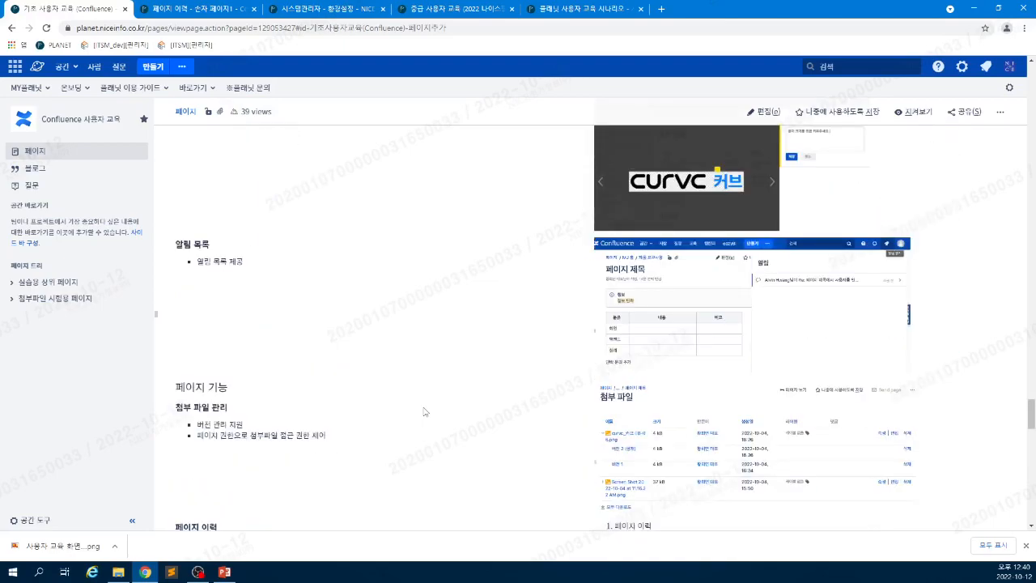
pyautogui.scroll(-2, 422, 417)
pyautogui.scroll(-6, 421, 419)
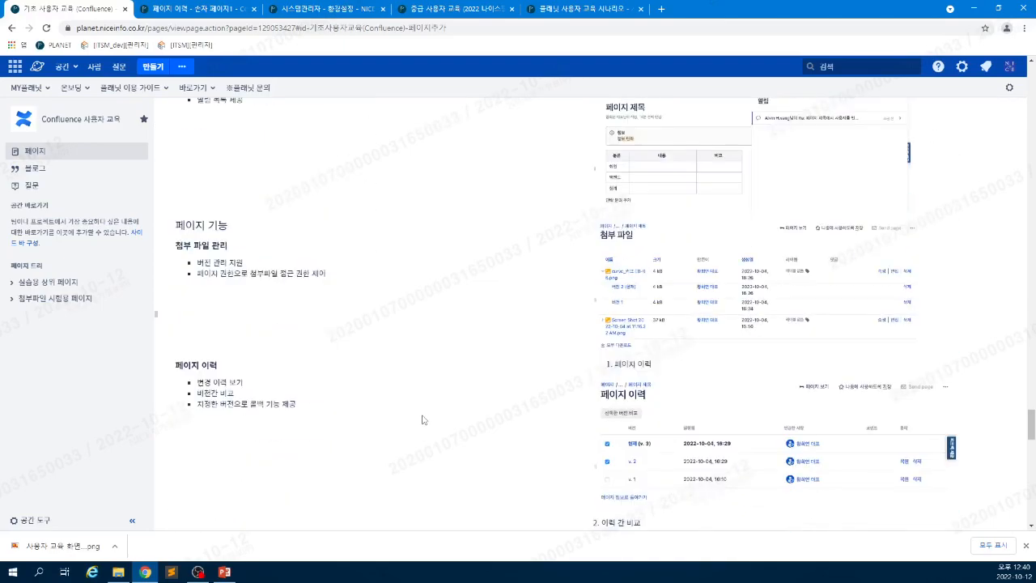
pyautogui.scroll(-4, 421, 419)
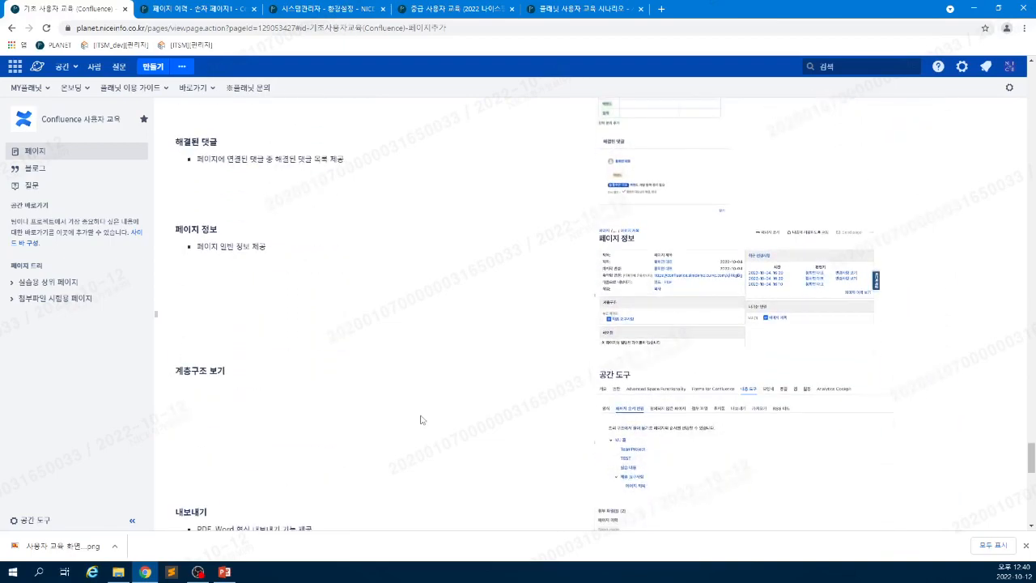
pyautogui.scroll(-4, 421, 420)
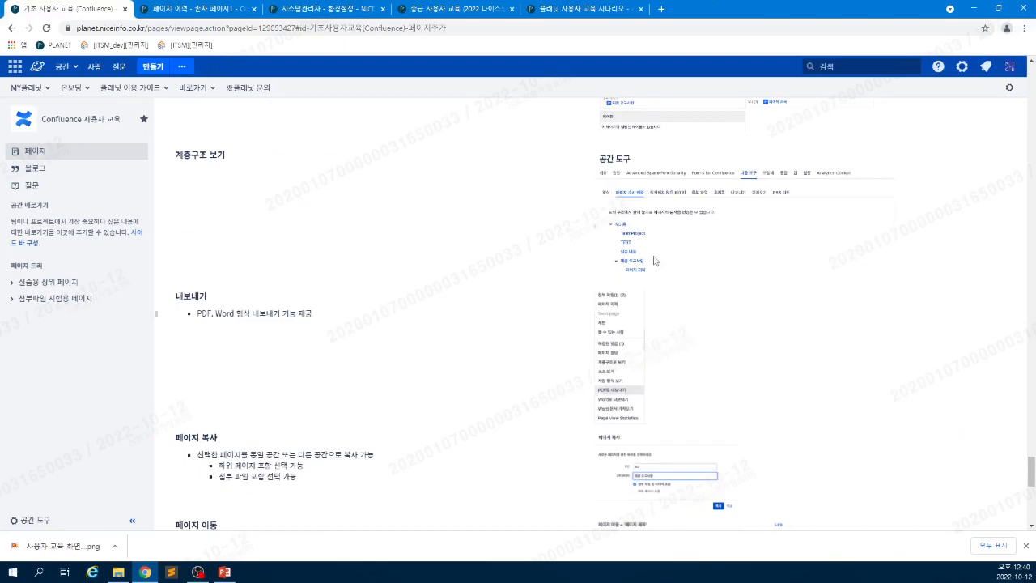
# - Open 공간 도구 > 페이지 순서 변경 and expand the space's full page tree
pyautogui.click(48, 519)
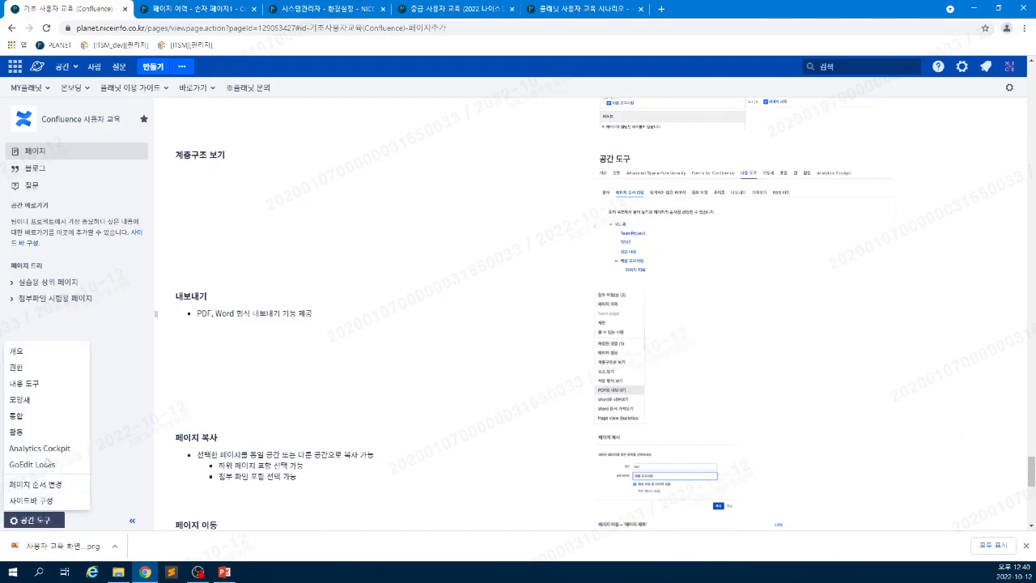
pyautogui.hotkey('ctrl', 'Tab')
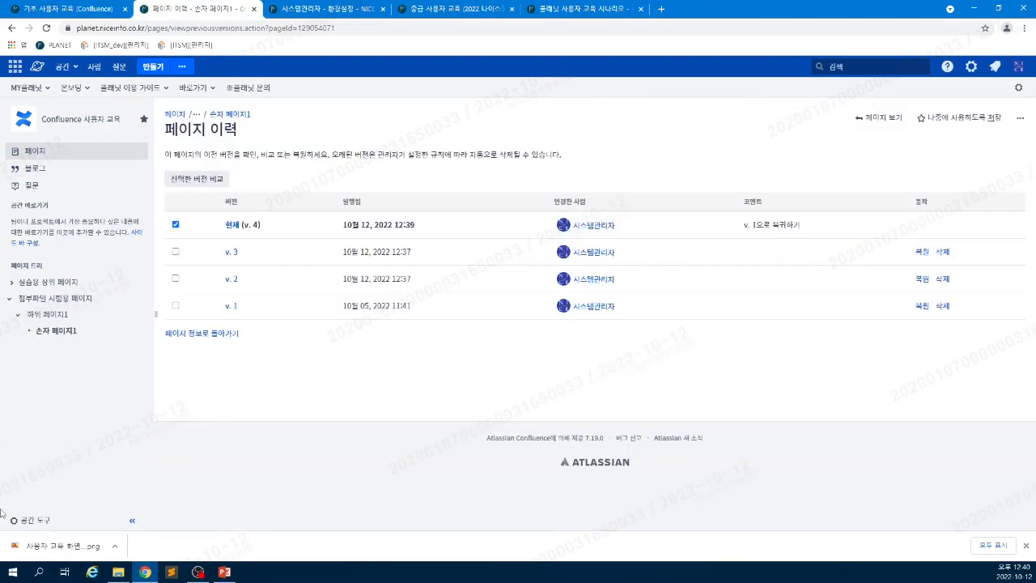
pyautogui.click(32, 519)
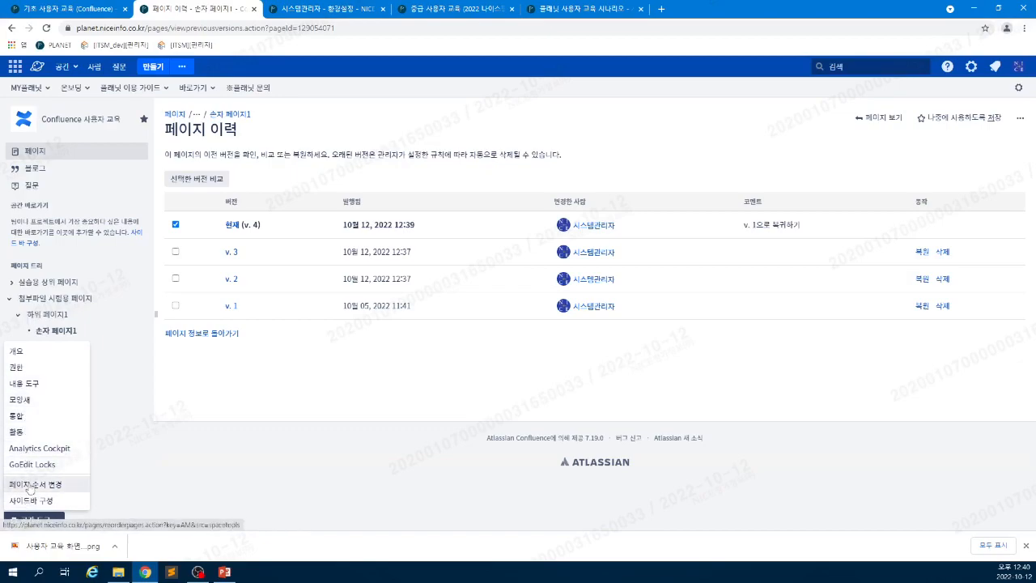
pyautogui.click(31, 486)
pyautogui.click(194, 236)
pyautogui.click(203, 251)
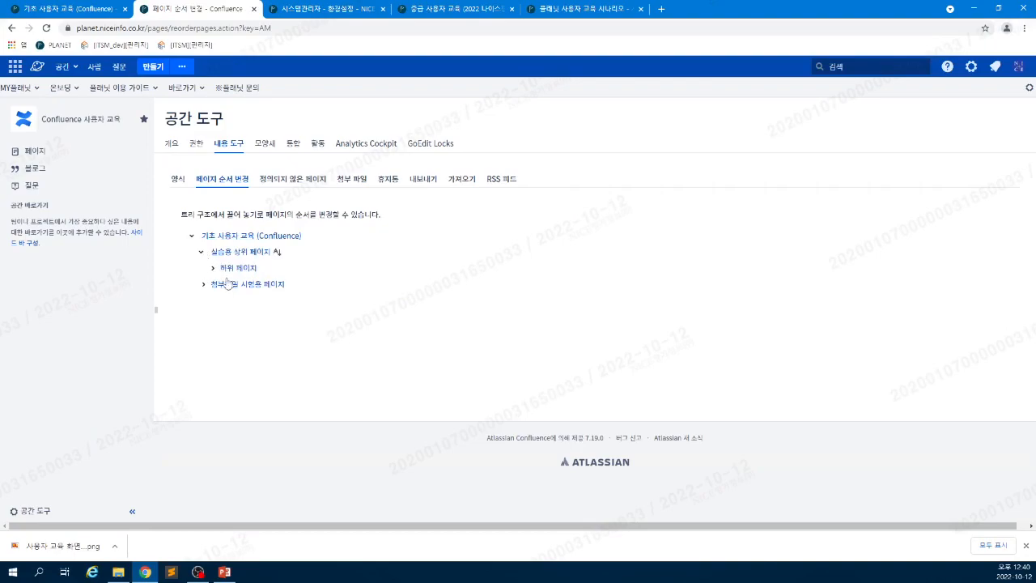
pyautogui.click(210, 268)
# - Move 손자 페이지 under 첨부파일 시험용 페이지, back under 하위 페이지, then open 손자 페이지
pyautogui.moveTo(227, 275); pyautogui.dragTo(209, 305)
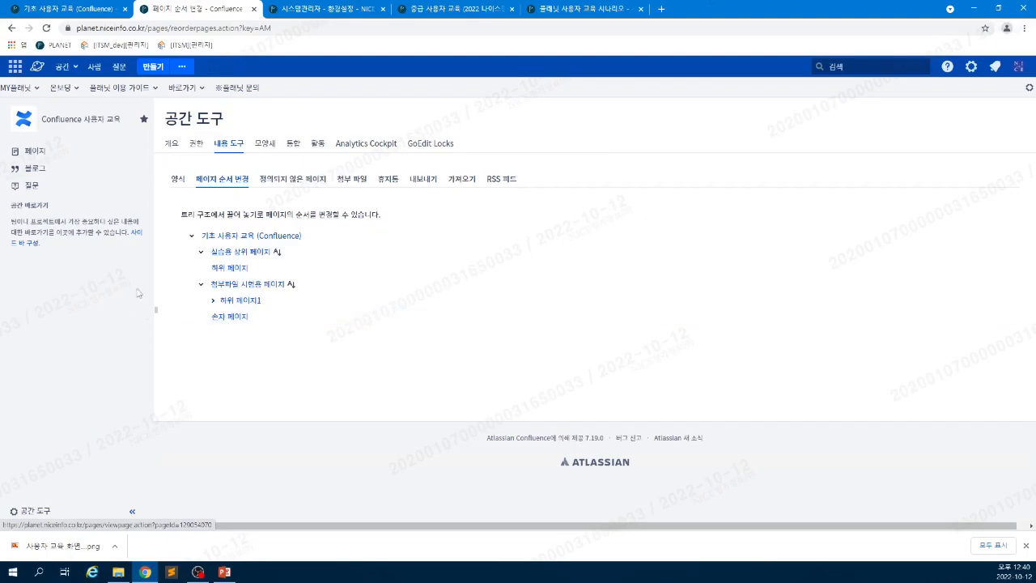
pyautogui.moveTo(231, 319); pyautogui.dragTo(230, 273)
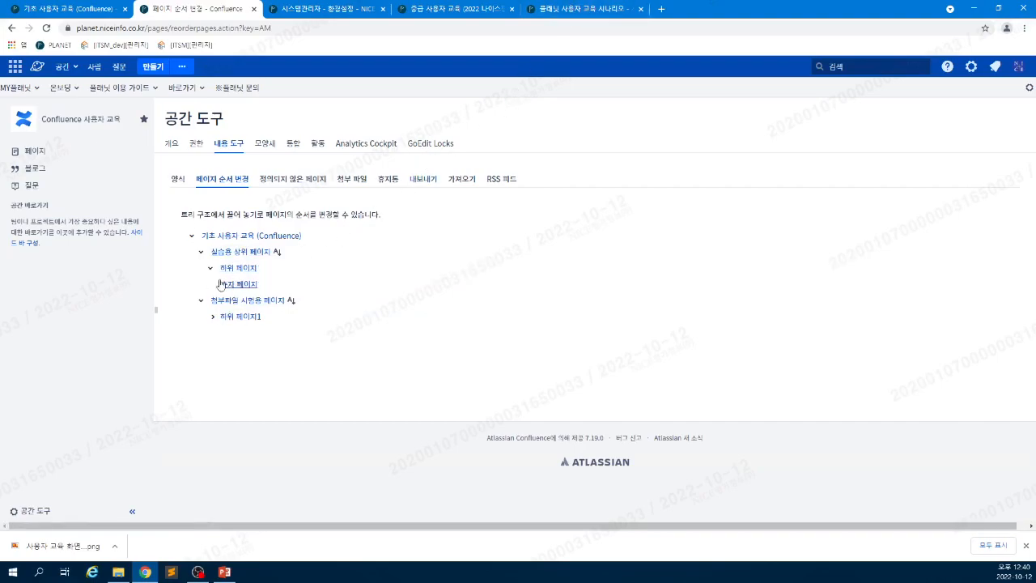
pyautogui.click(67, 8)
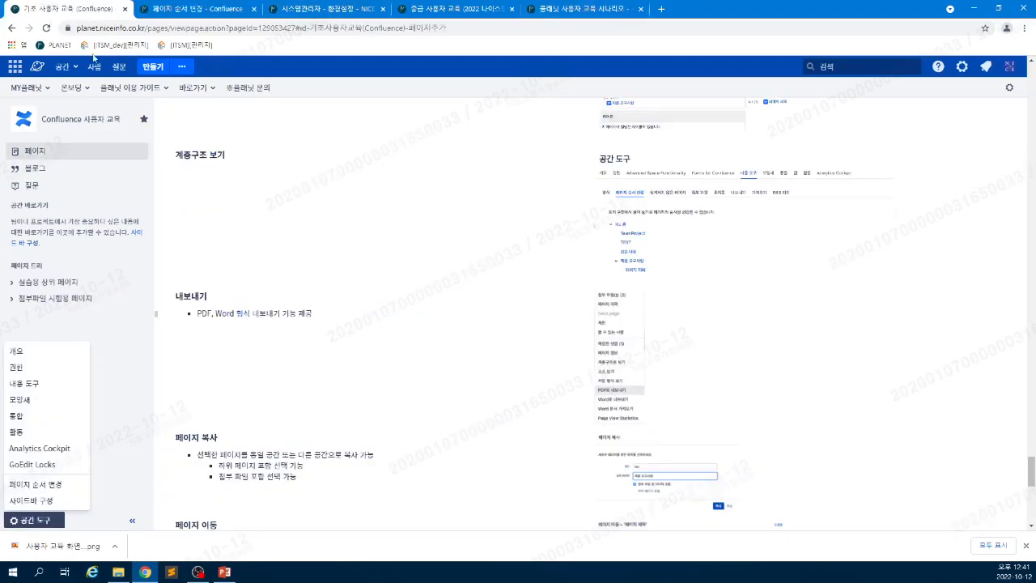
pyautogui.click(507, 350)
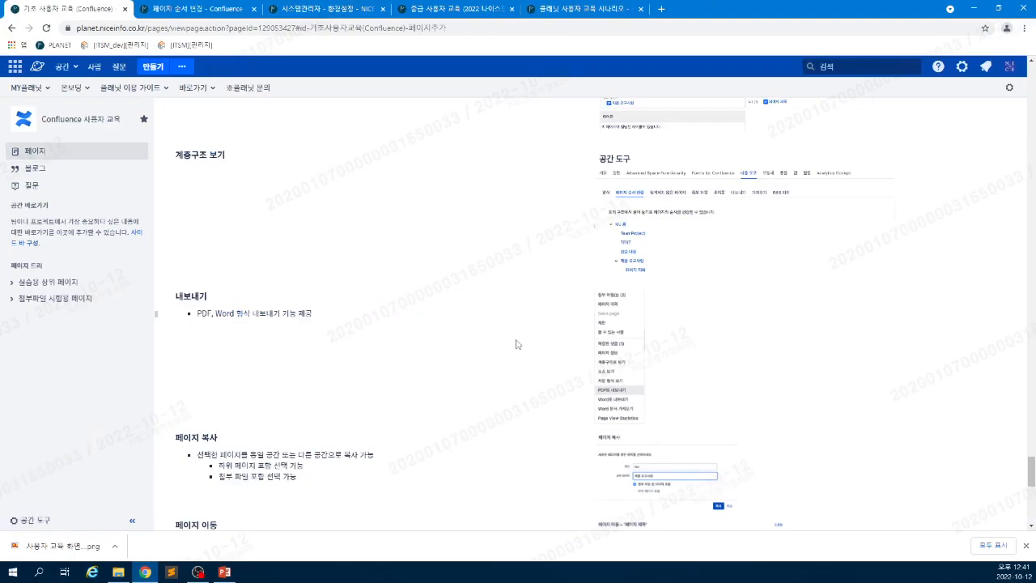
pyautogui.scroll(-1, 530, 343)
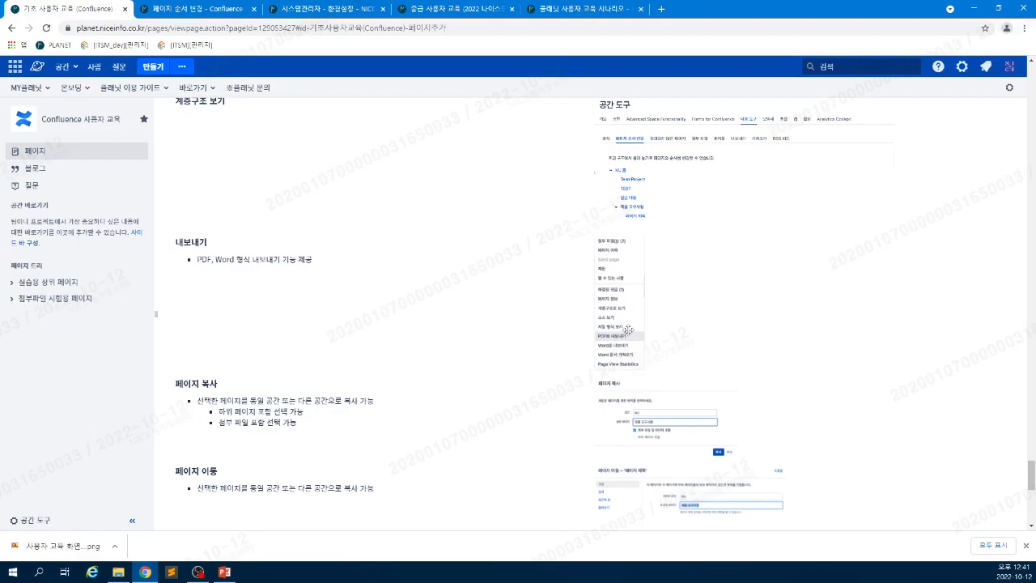
pyautogui.click(203, 10)
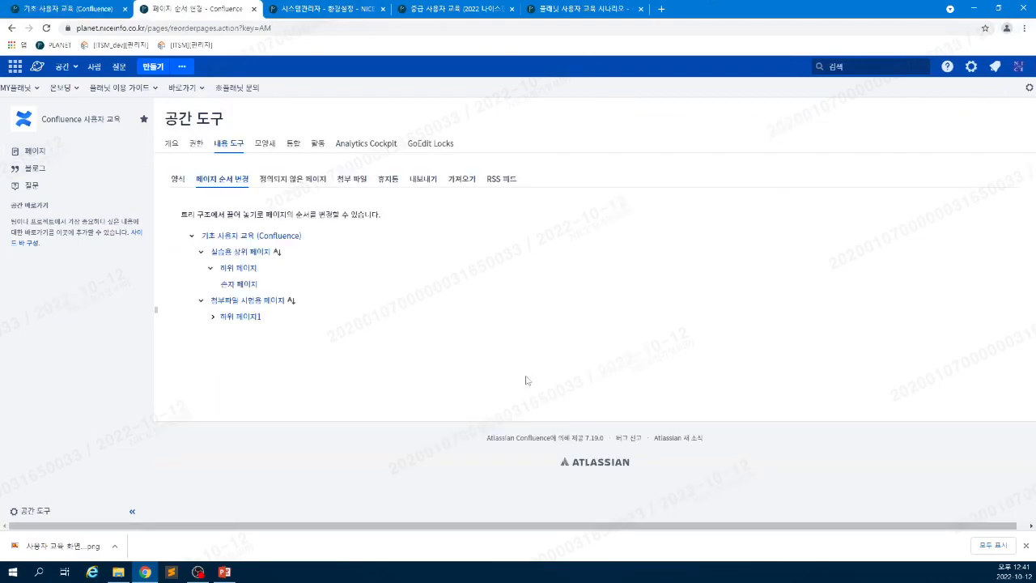
pyautogui.click(239, 284)
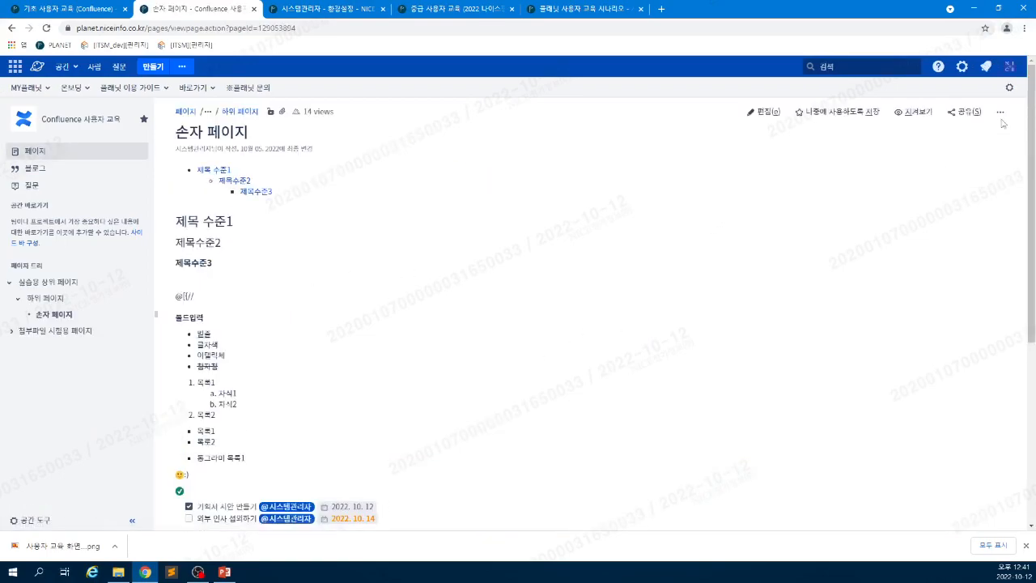
# - Return to the 기초 사용자 교육 guide and scroll to its 내보내기 and 페이지 복사 sections
pyautogui.click(1001, 113)
pyautogui.click(1000, 113)
pyautogui.click(1001, 114)
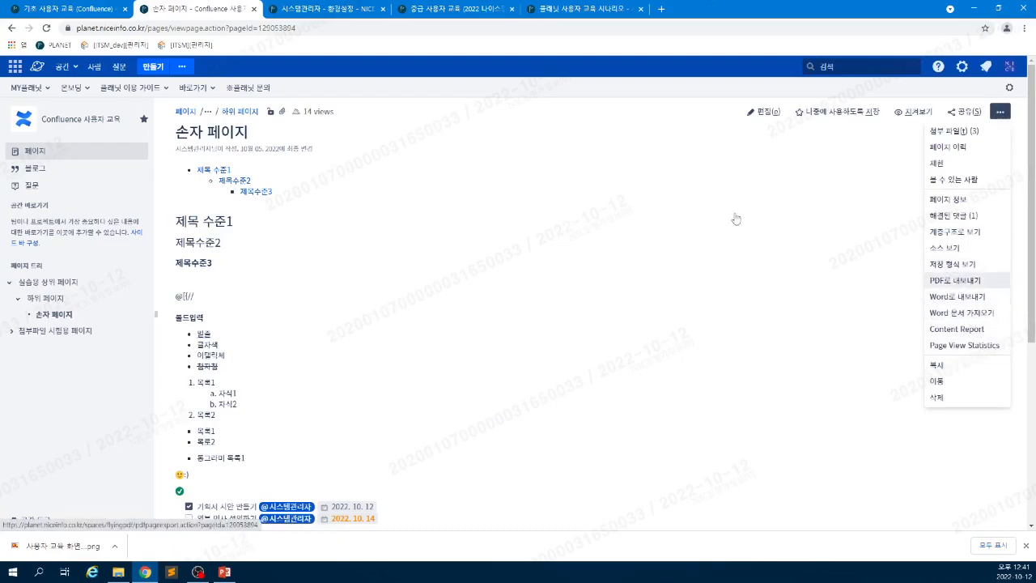
pyautogui.click(81, 10)
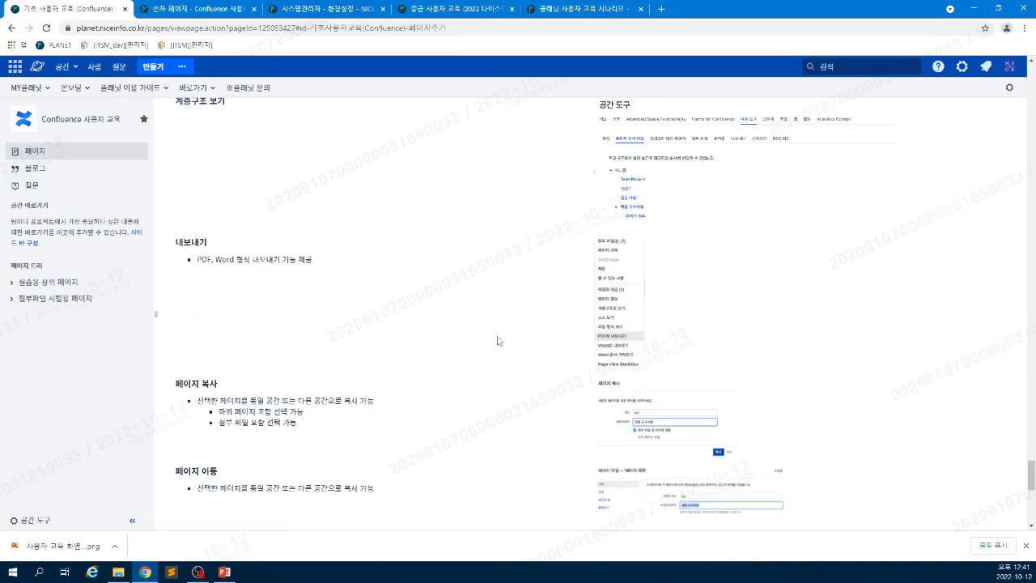
pyautogui.scroll(-2, 491, 361)
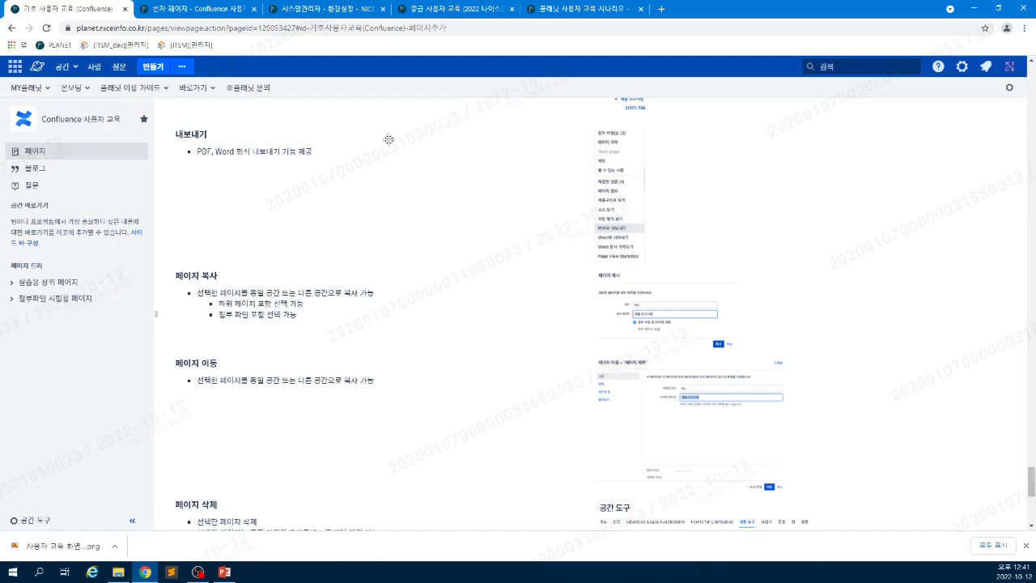
# - Switch to the 손자 페이지 tab and open its parent 실습용 상위 페이지 from the page tree
pyautogui.scroll(-1, 383, 387)
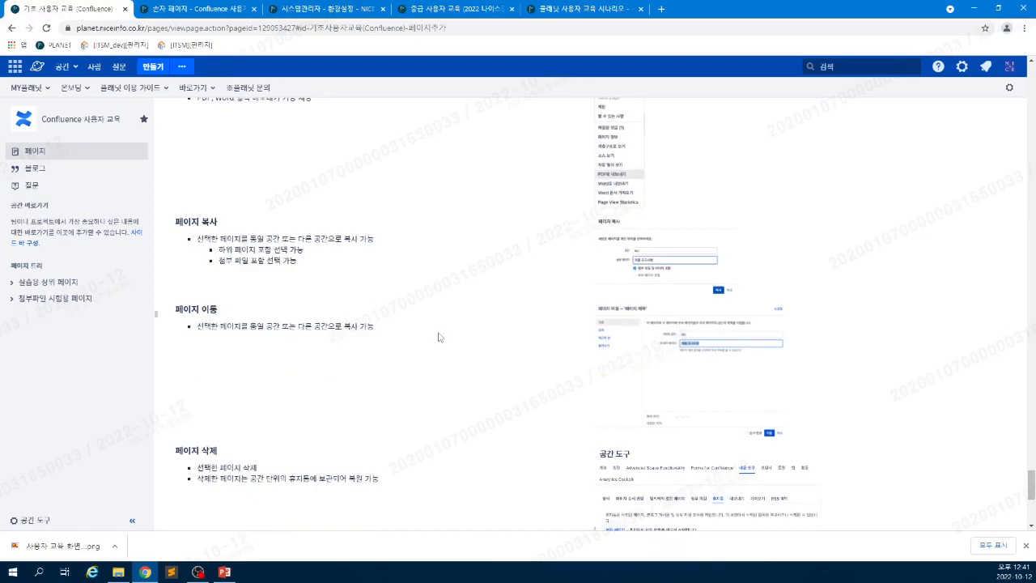
pyautogui.scroll(-1, 438, 337)
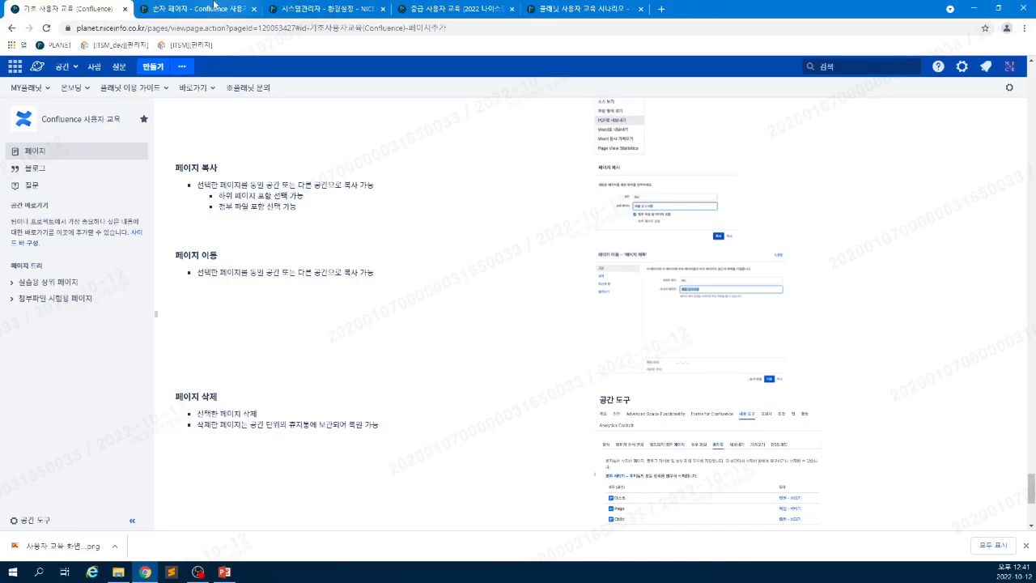
pyautogui.click(198, 9)
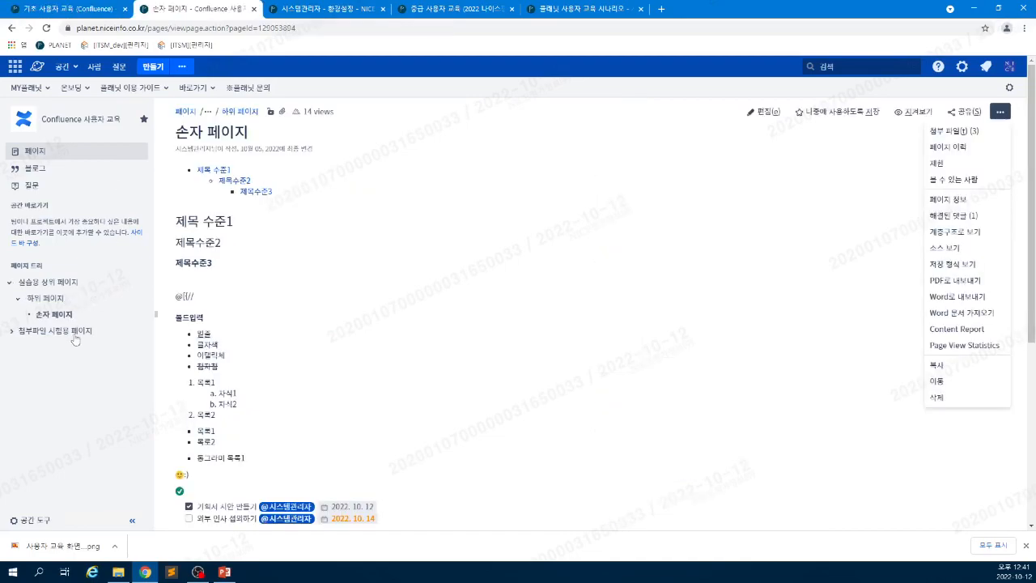
pyautogui.click(53, 284)
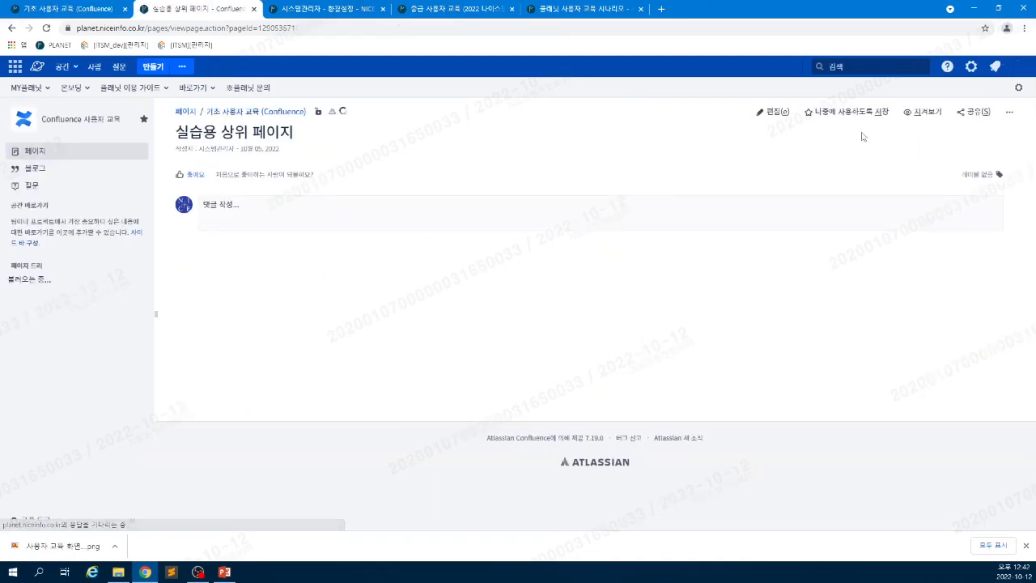
# - From the page actions menu on 실습용 상위 페이지, choose 복사 to start copying it
pyautogui.click(1009, 112)
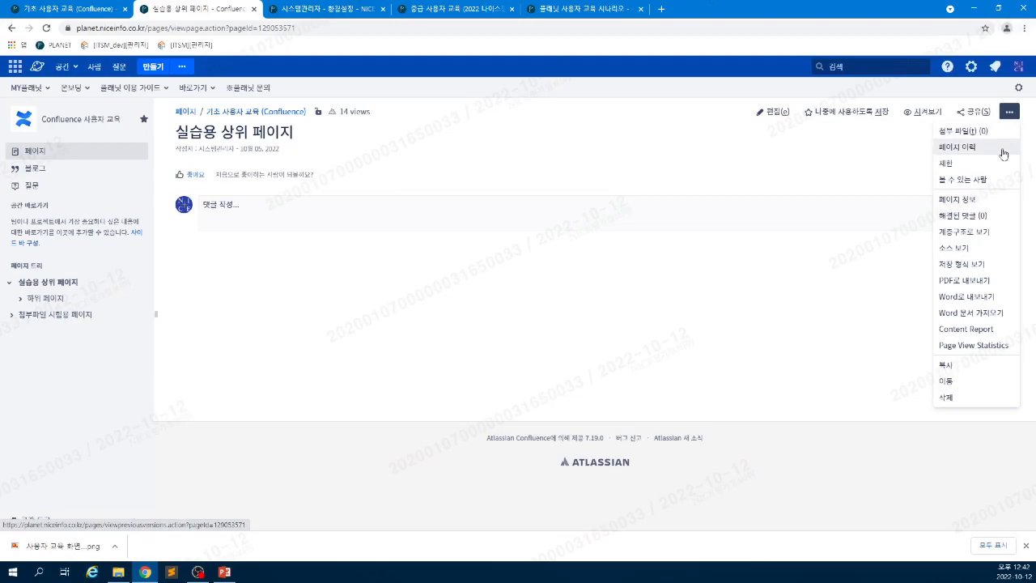
pyautogui.click(78, 358)
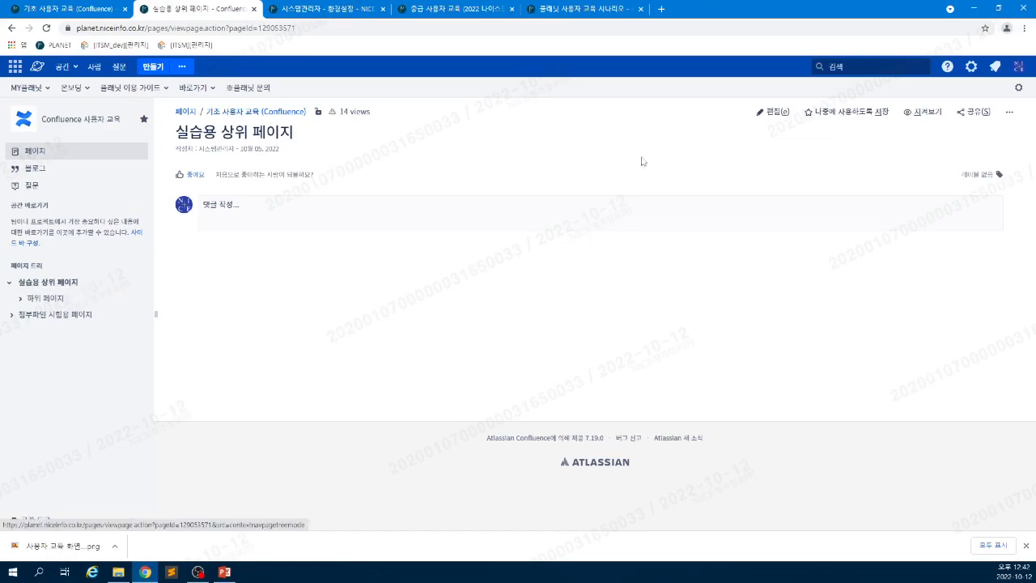
pyautogui.click(1009, 112)
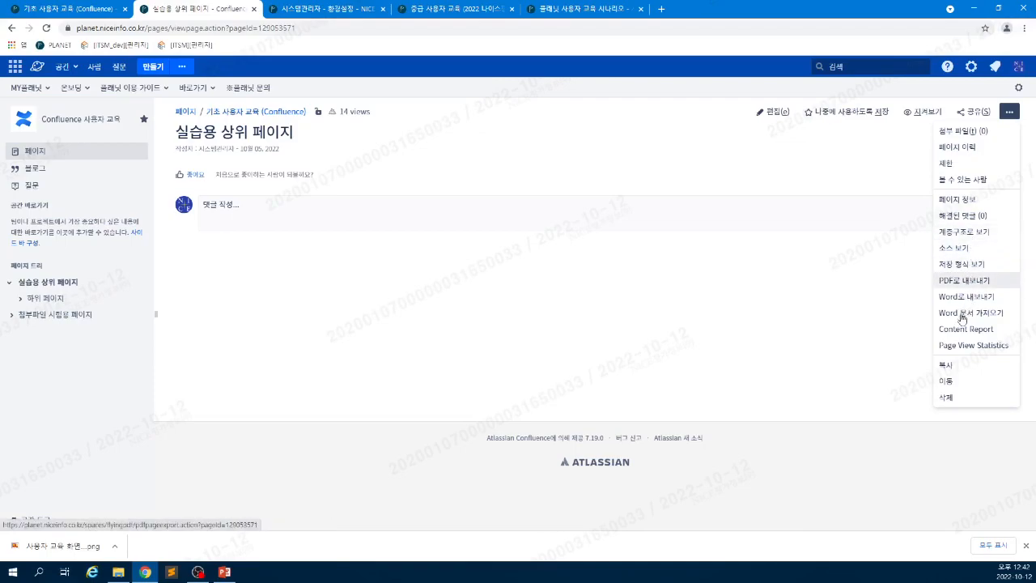
pyautogui.click(945, 365)
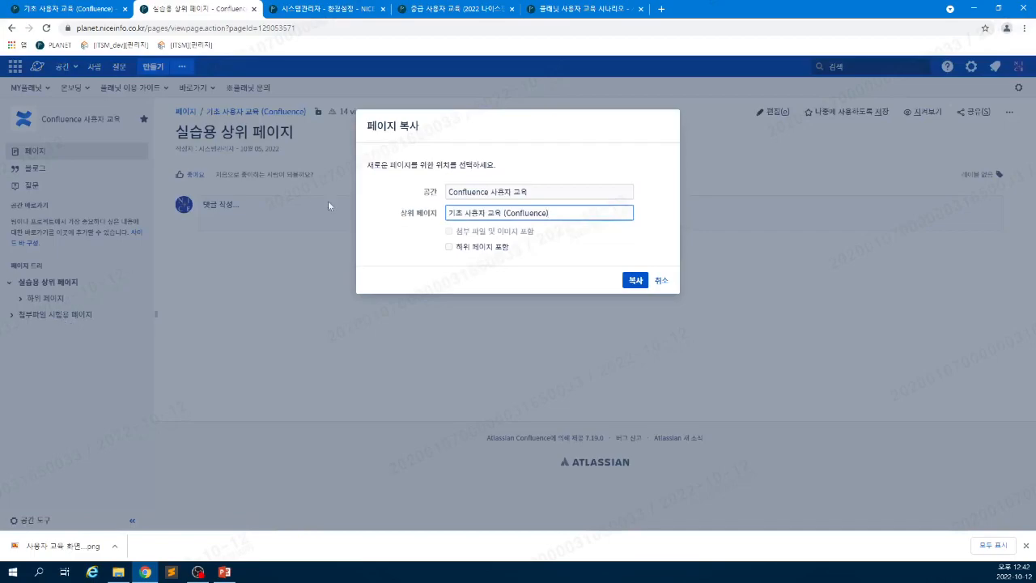
# - Include child pages, then try a '실습용' title prefix and a text-to-replace value
pyautogui.click(502, 253)
pyautogui.click(631, 283)
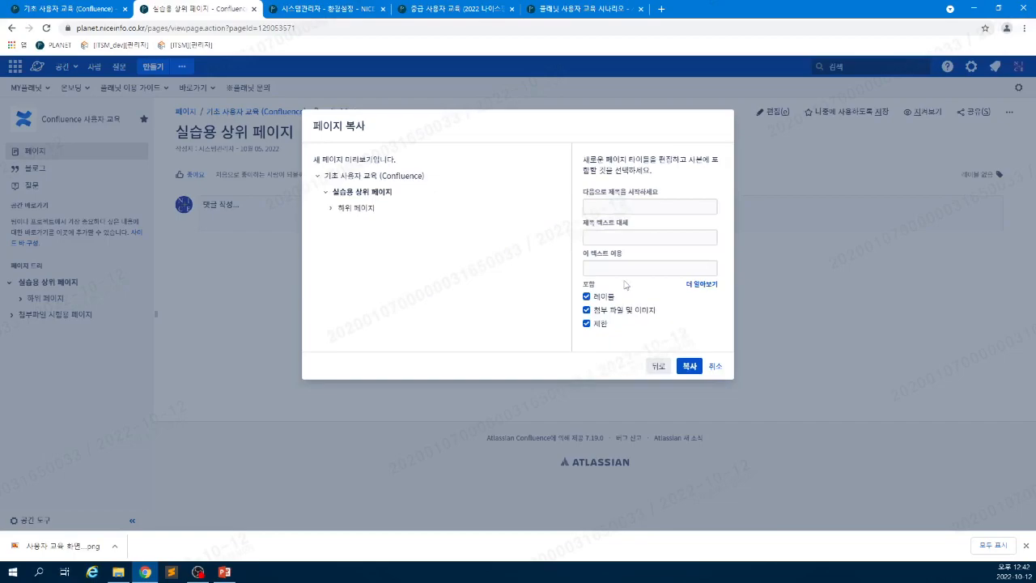
pyautogui.click(620, 206)
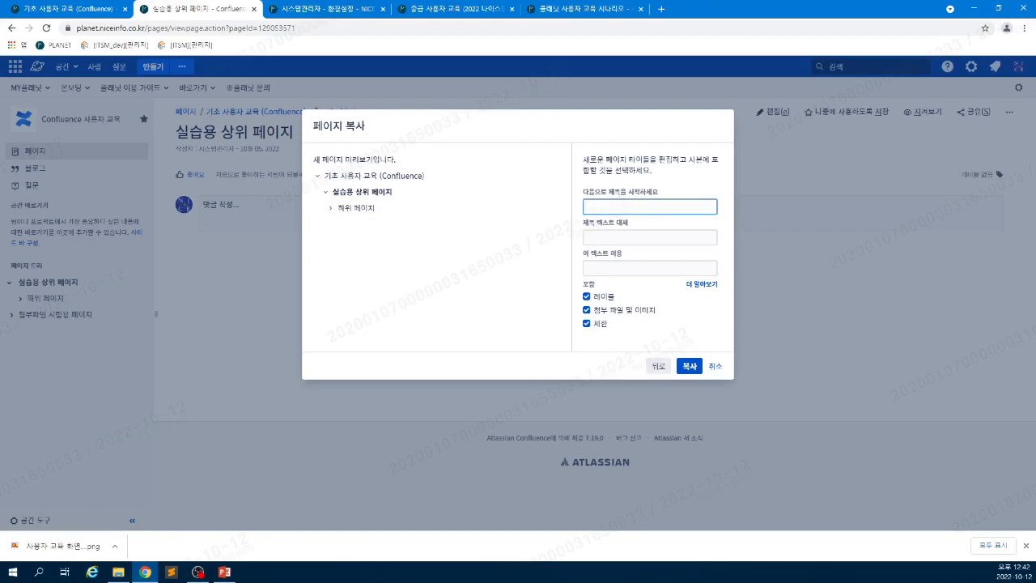
pyautogui.write('실습용')
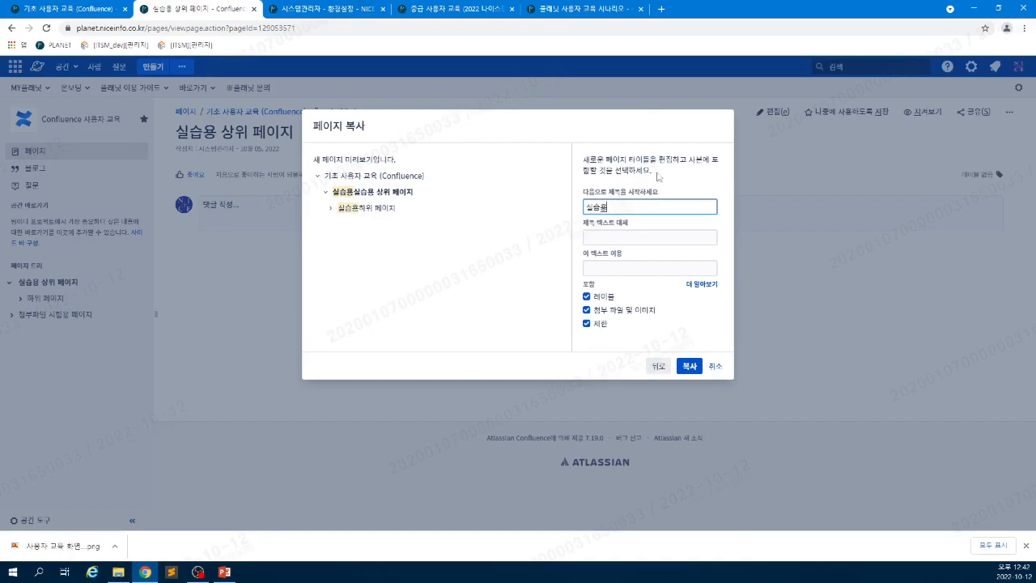
pyautogui.click(654, 237)
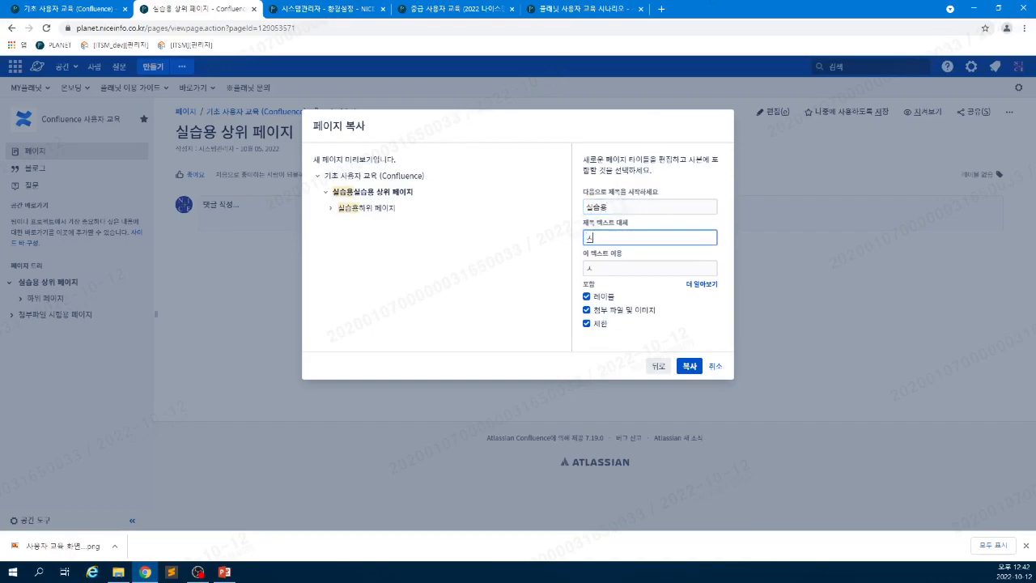
pyautogui.write('시ㄹ전ㅇㅇ')
pyautogui.write('용')
# - Expand the title preview to show 손자 페이지, then try a '페이지' prefix and remove it
pyautogui.click(330, 208)
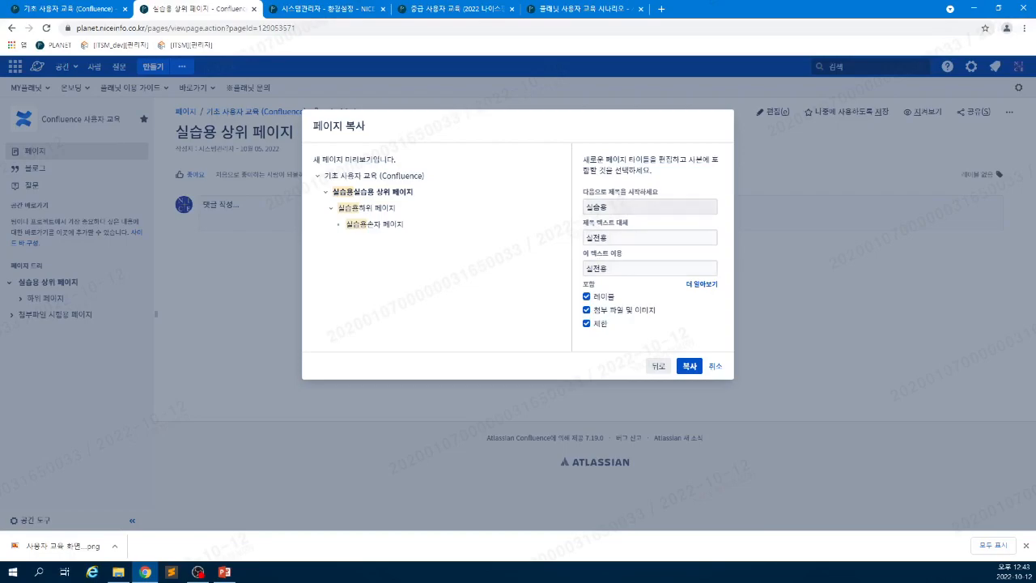
pyautogui.click(612, 207)
pyautogui.press('BackSpace')
pyautogui.press('BackSpace')
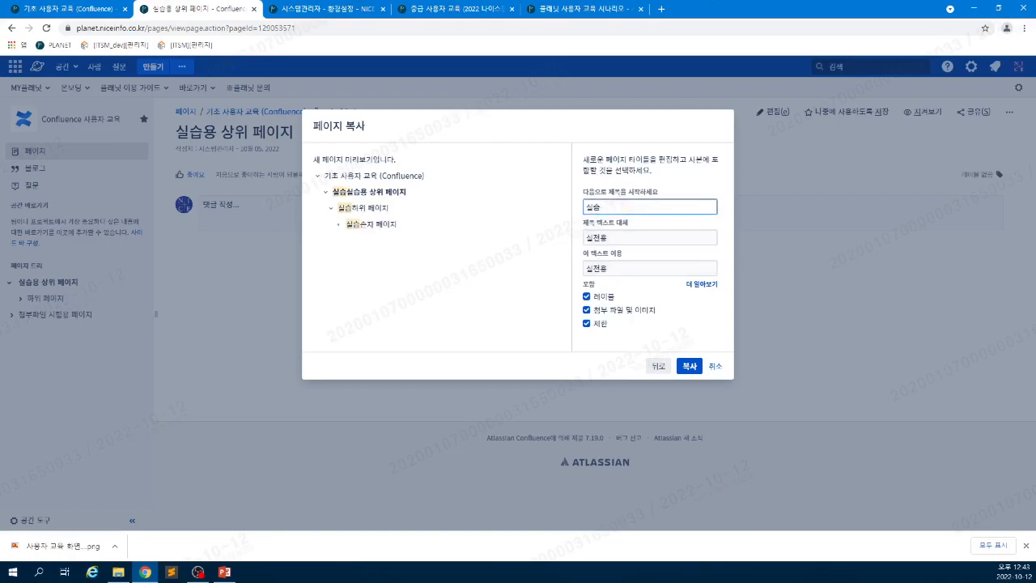
pyautogui.press('BackSpace')
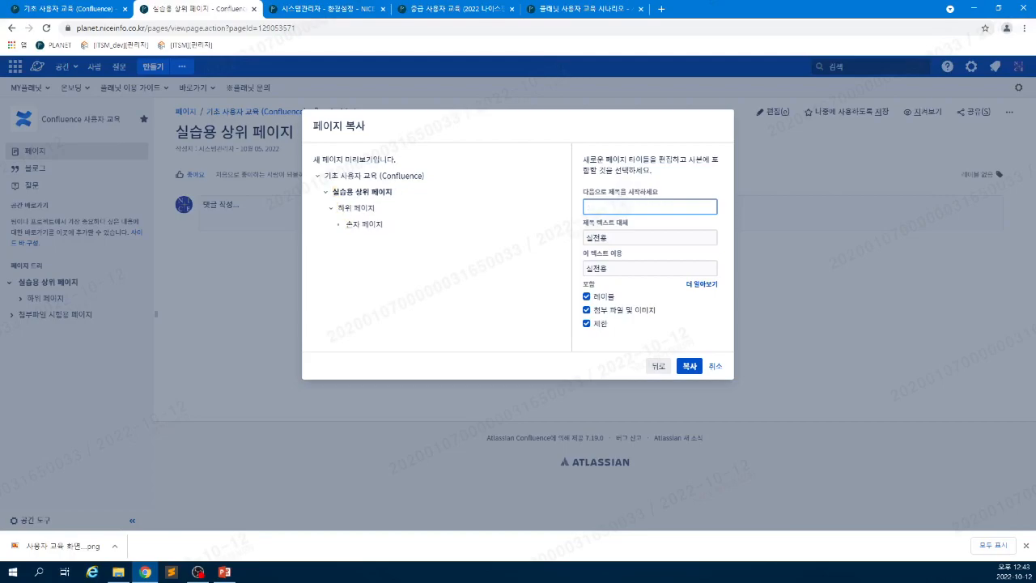
pyautogui.write('페이지')
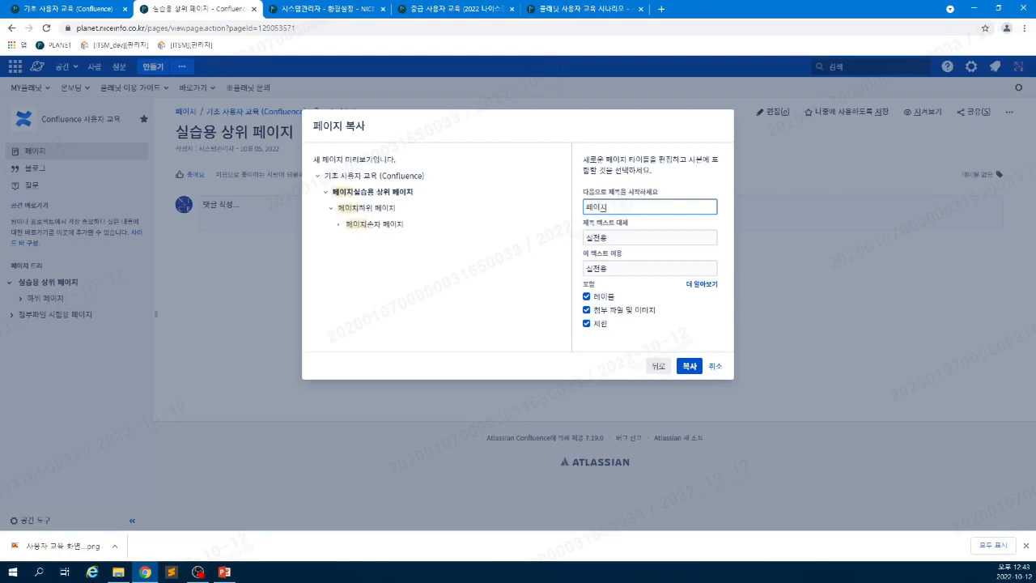
pyautogui.moveTo(608, 208); pyautogui.dragTo(558, 207)
pyautogui.press('BackSpace')
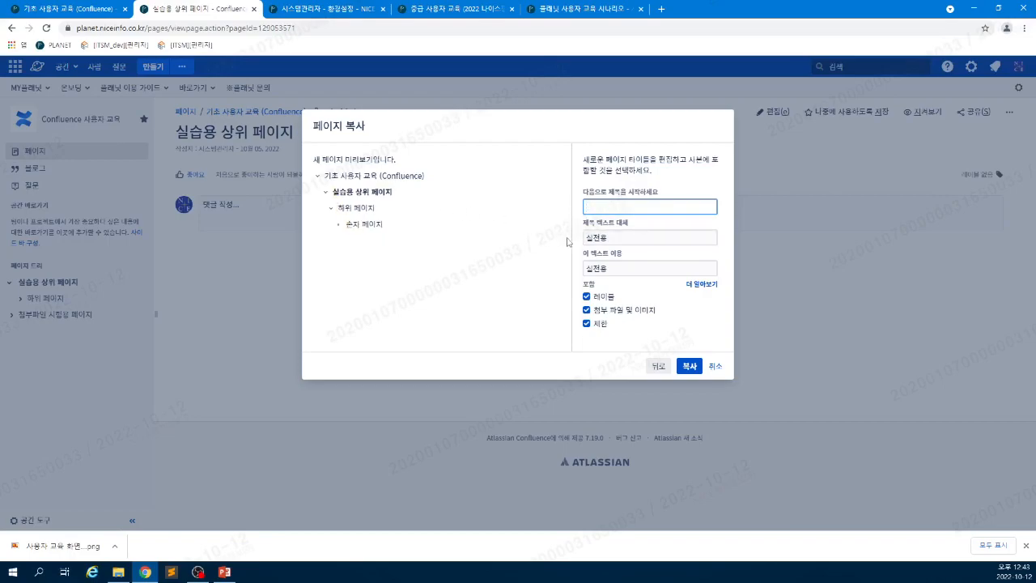
# - Change the text to replace to '페이지', then try a '1_' title prefix and clear it
pyautogui.click(625, 238)
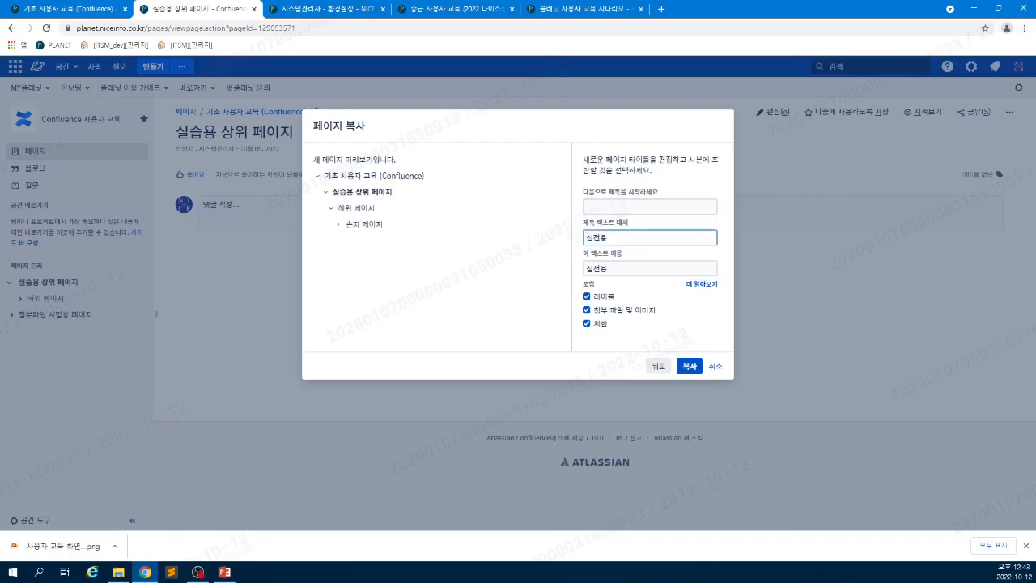
pyautogui.press('BackSpace')
pyautogui.press('BackSpace')
pyautogui.press('BackSpace')
pyautogui.write('페이지')
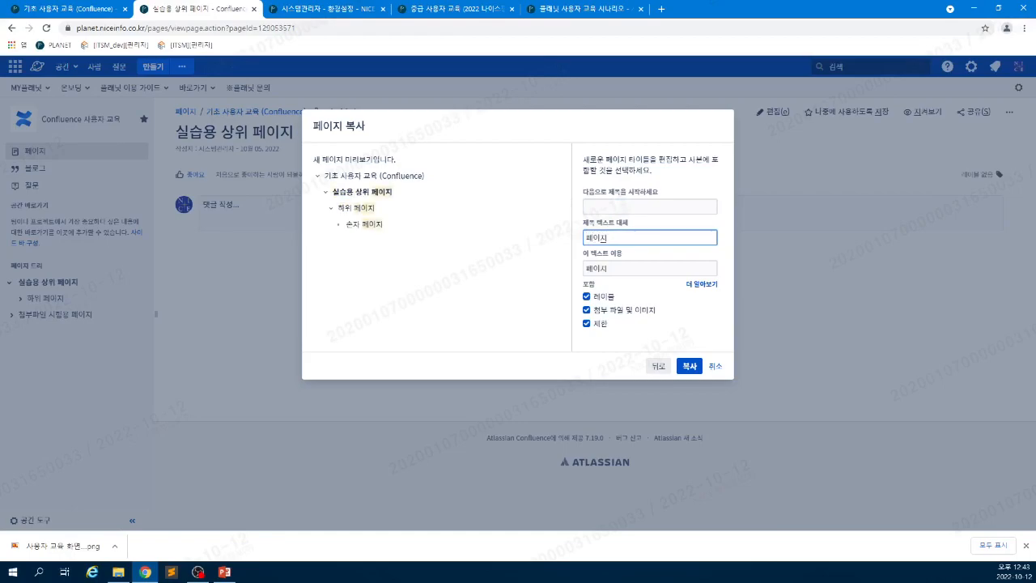
pyautogui.press('BackSpace')
pyautogui.press('BackSpace')
pyautogui.press('BackSpace')
pyautogui.click(625, 207)
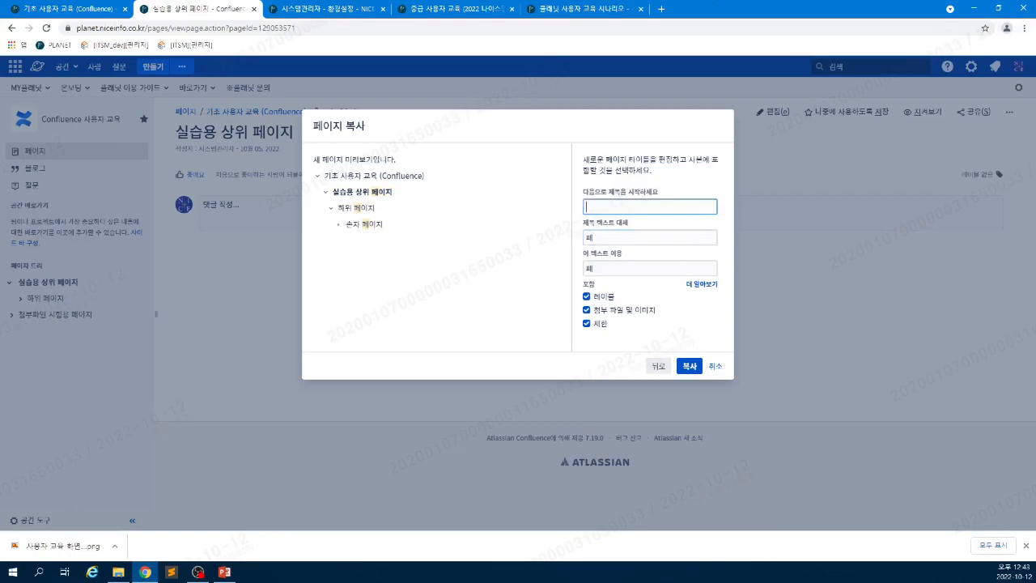
pyautogui.write('1_')
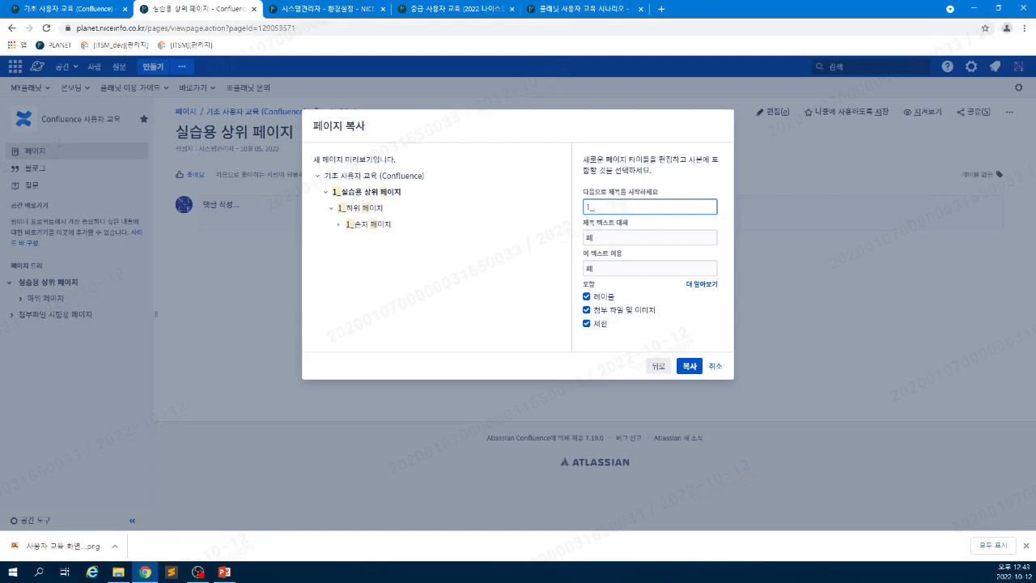
pyautogui.press('BackSpace')
pyautogui.press('BackSpace')
# - Set the text to replace back to '페이지', edit the replacement field, then cancel without copying
pyautogui.click(602, 235)
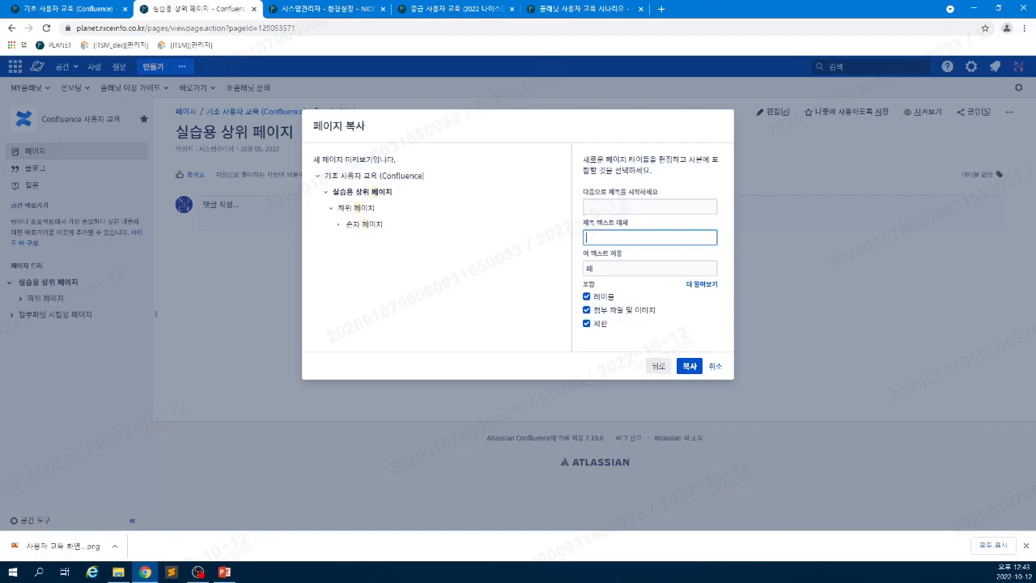
pyautogui.write('페이지-1')
pyautogui.press('BackSpace')
pyautogui.press('BackSpace')
pyautogui.click(650, 268)
pyautogui.write('-1')
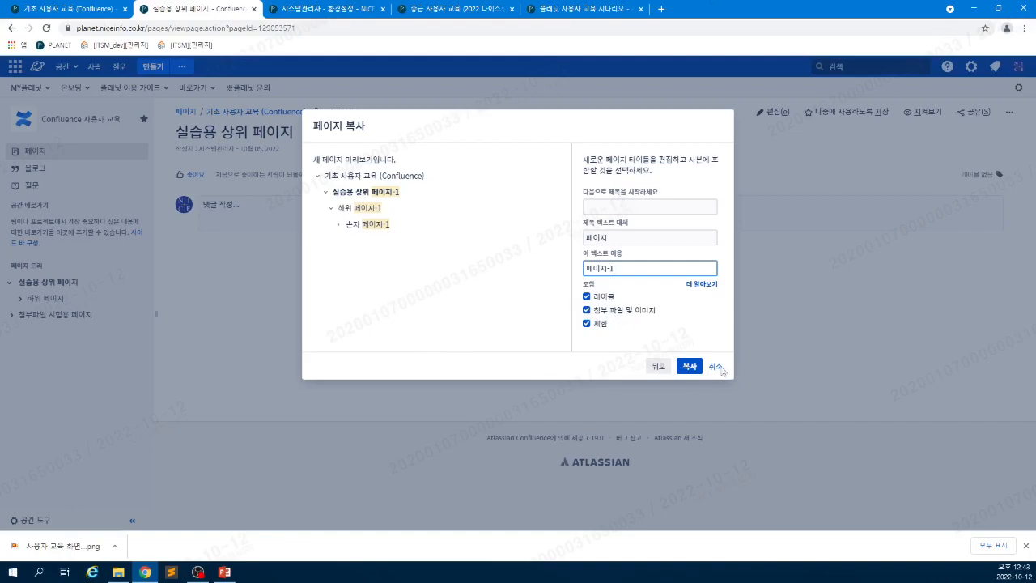
pyautogui.click(716, 366)
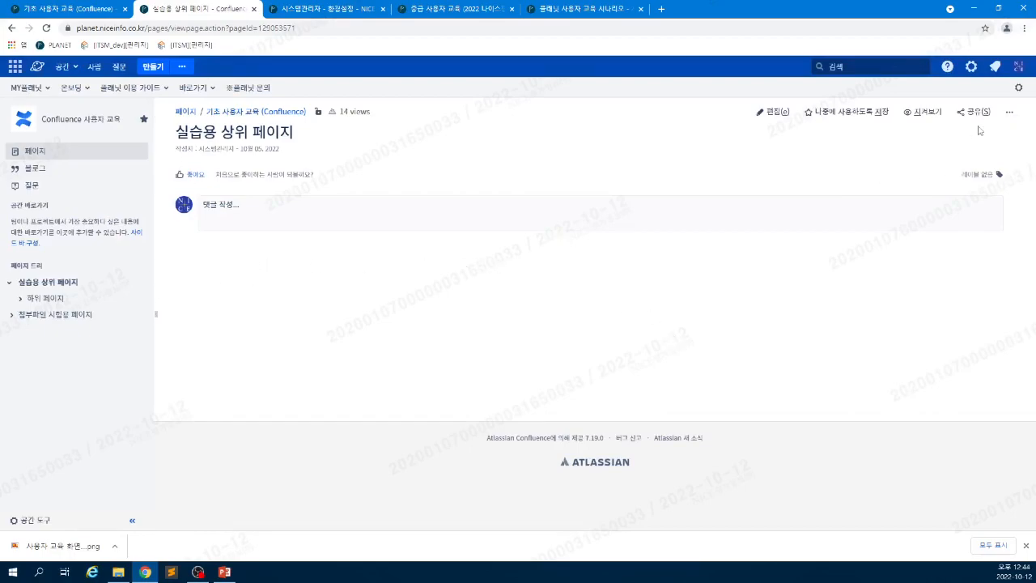
# - Open the more-actions menu on 실습용 상위 페이지 and dismiss it
pyautogui.click(1008, 112)
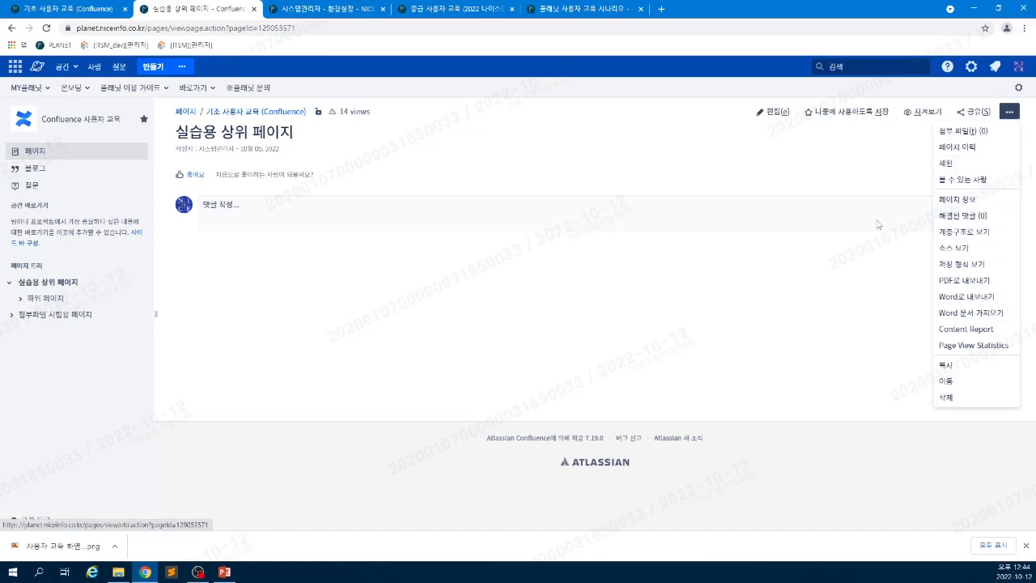
pyautogui.click(840, 240)
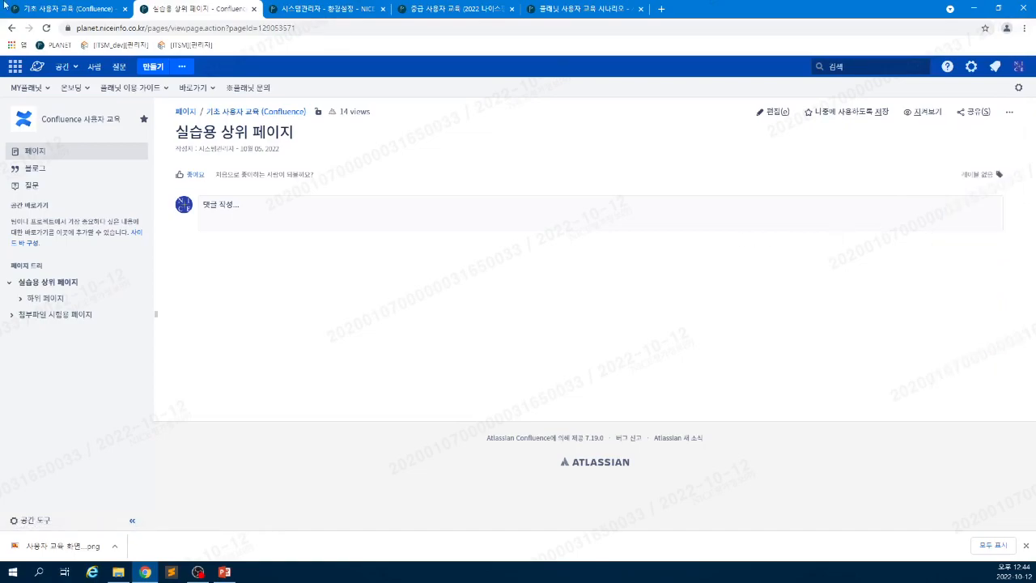
# - Return to the 기초 사용자 교육 page and open 임시본 (drafts) from the profile menu
pyautogui.click(68, 11)
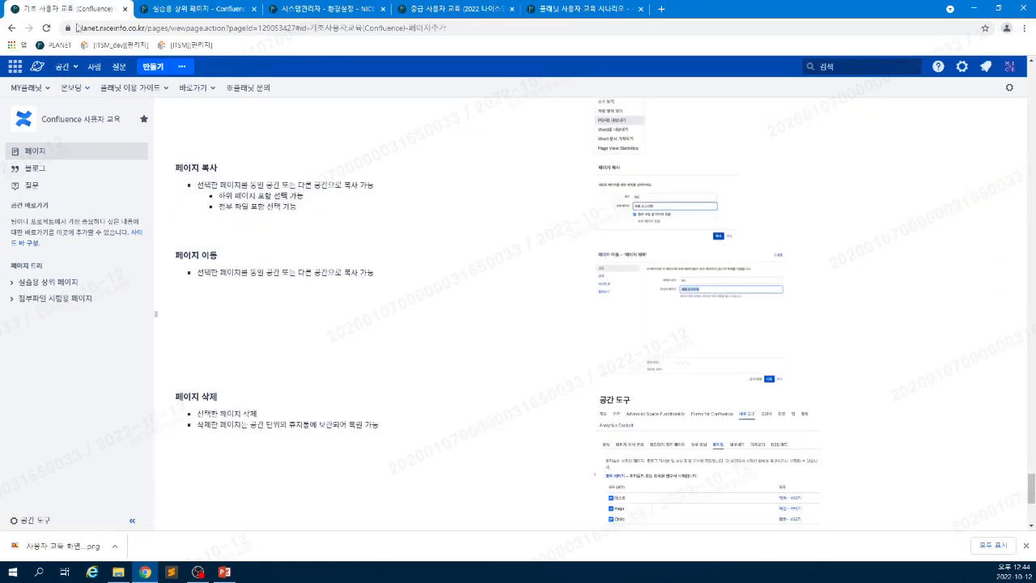
pyautogui.scroll(-5, 429, 365)
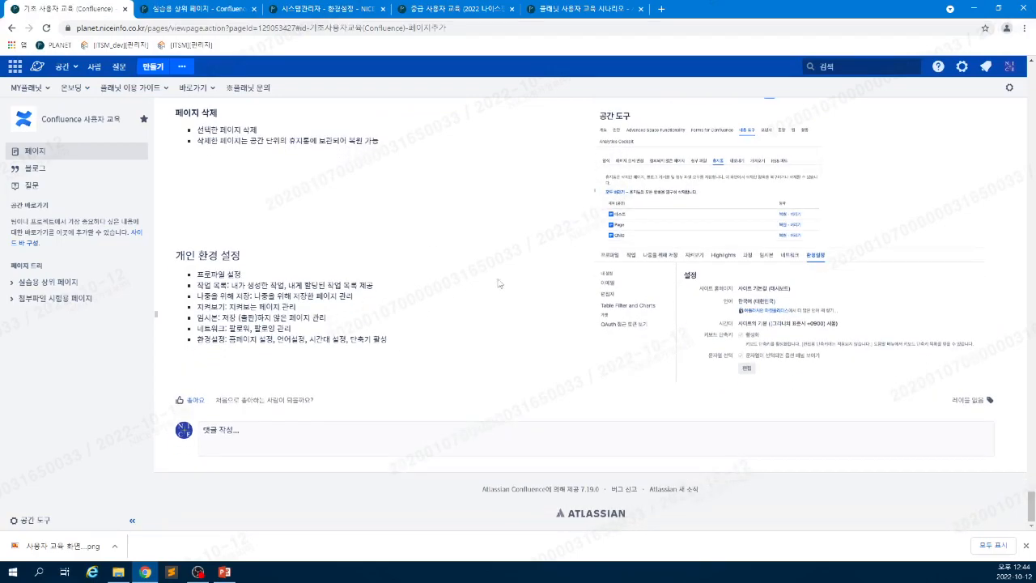
pyautogui.click(1009, 66)
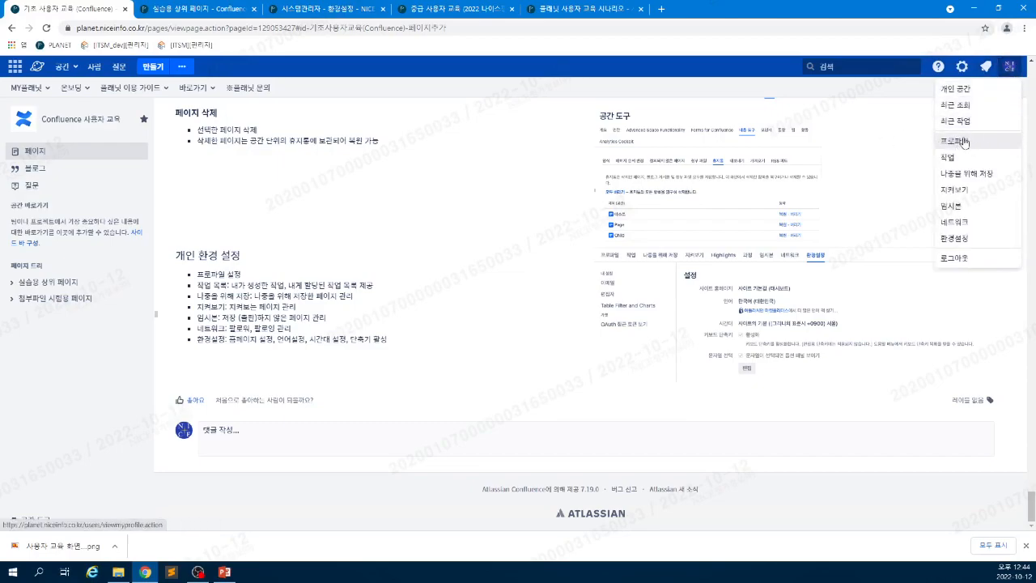
pyautogui.click(969, 208)
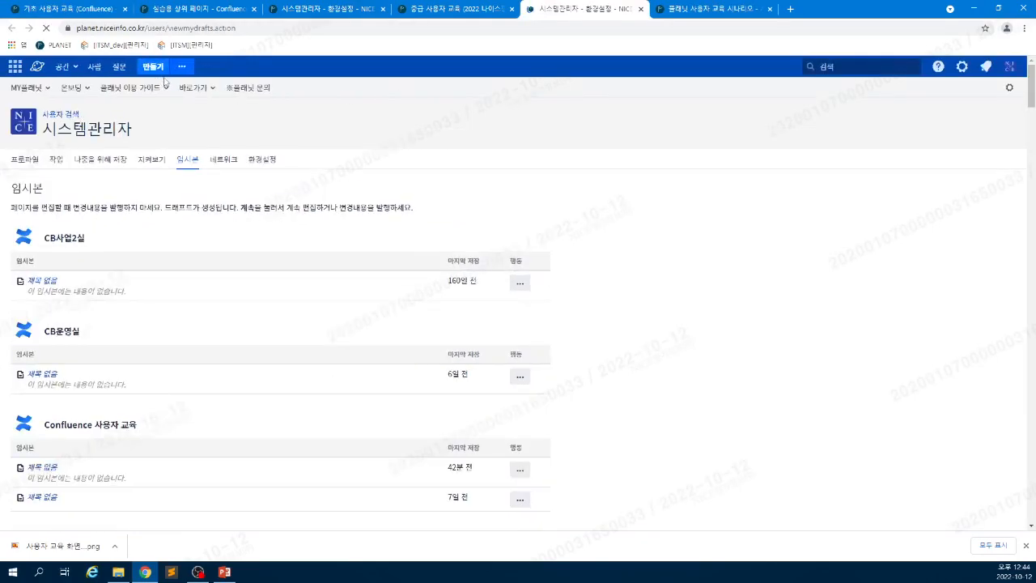
# - Browse the untitled drafts list, then close the drafts tab
pyautogui.click(153, 68)
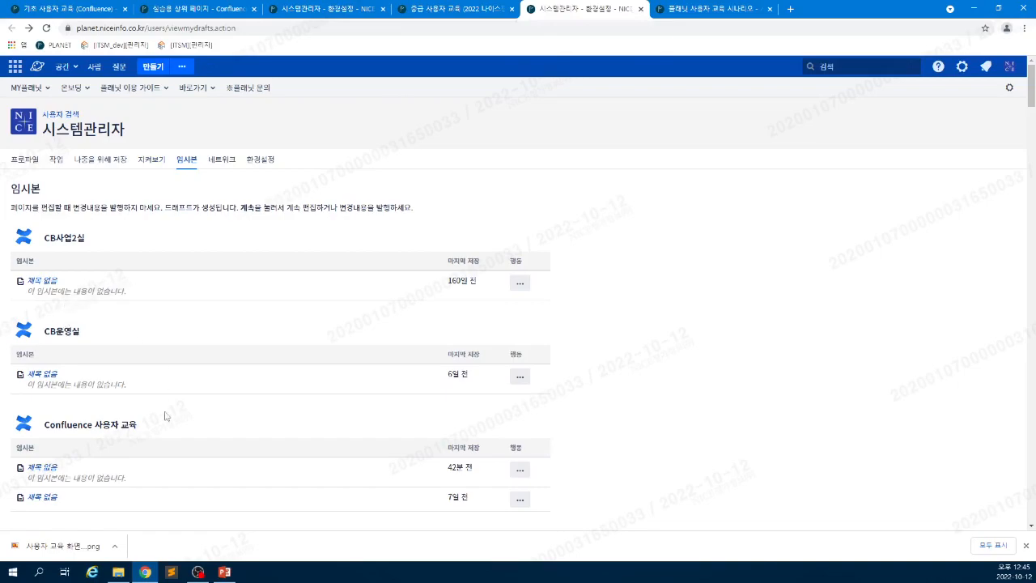
pyautogui.scroll(-5, 127, 464)
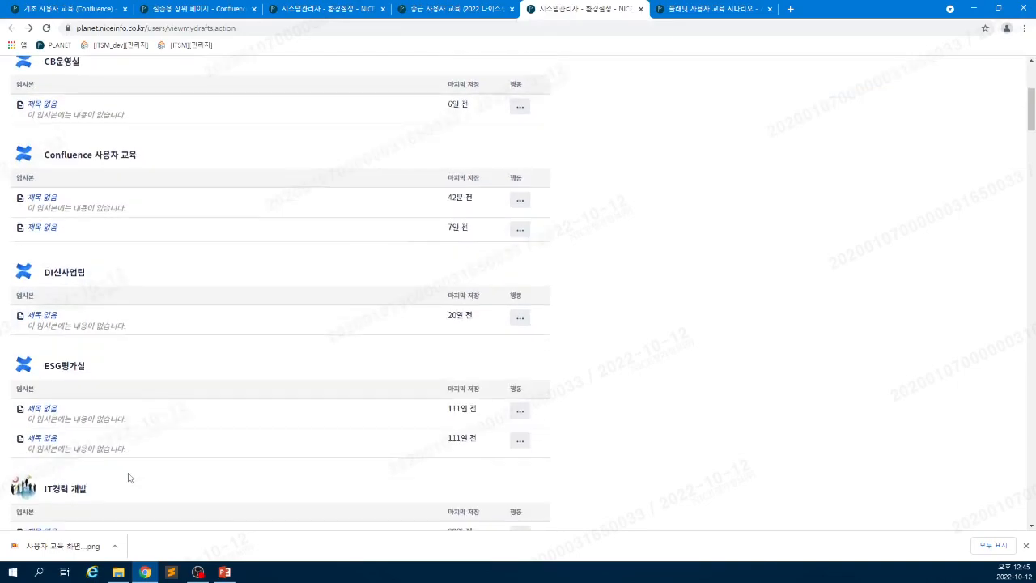
pyautogui.scroll(-3, 136, 478)
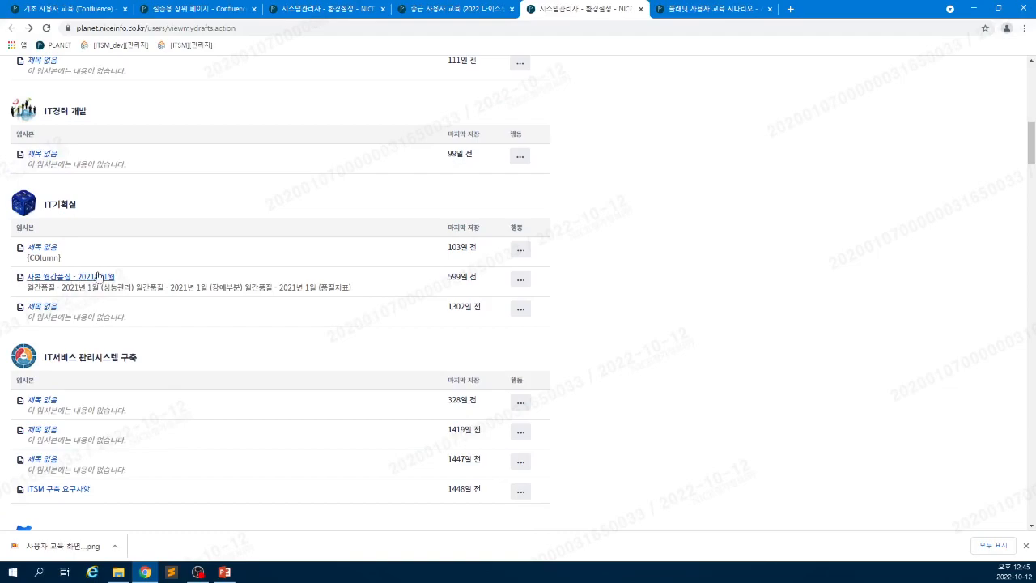
pyautogui.scroll(2, 95, 265)
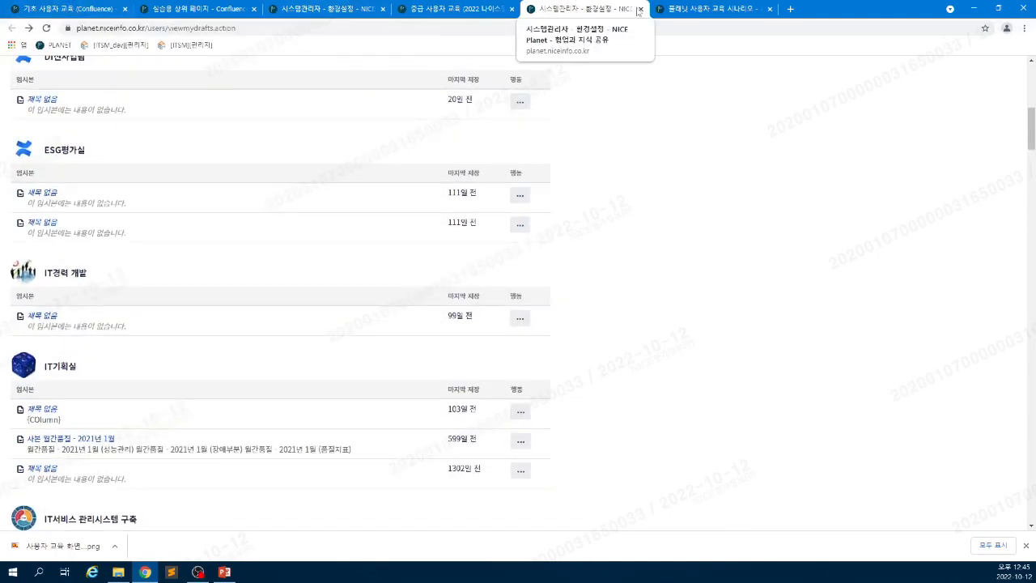
pyautogui.click(642, 9)
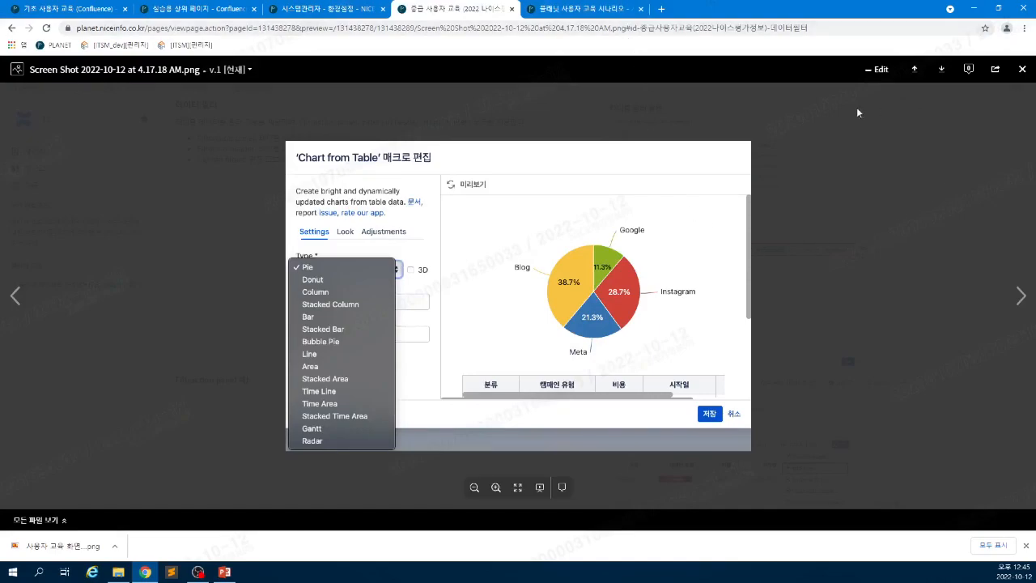
# - Close the enlarged chart screenshot and open the more-actions menu on 실습용 상위 페이지
pyautogui.click(1022, 69)
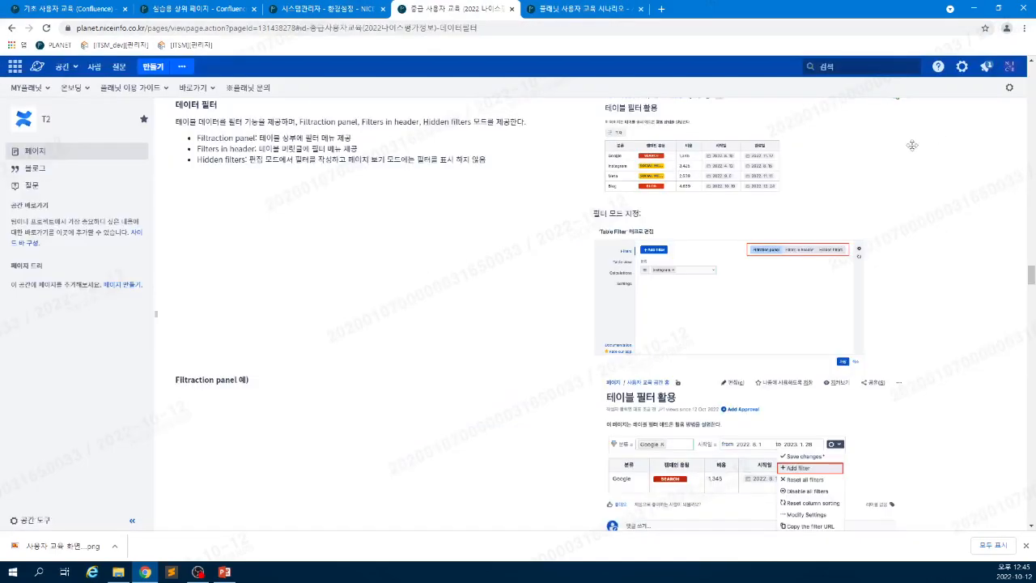
pyautogui.click(191, 9)
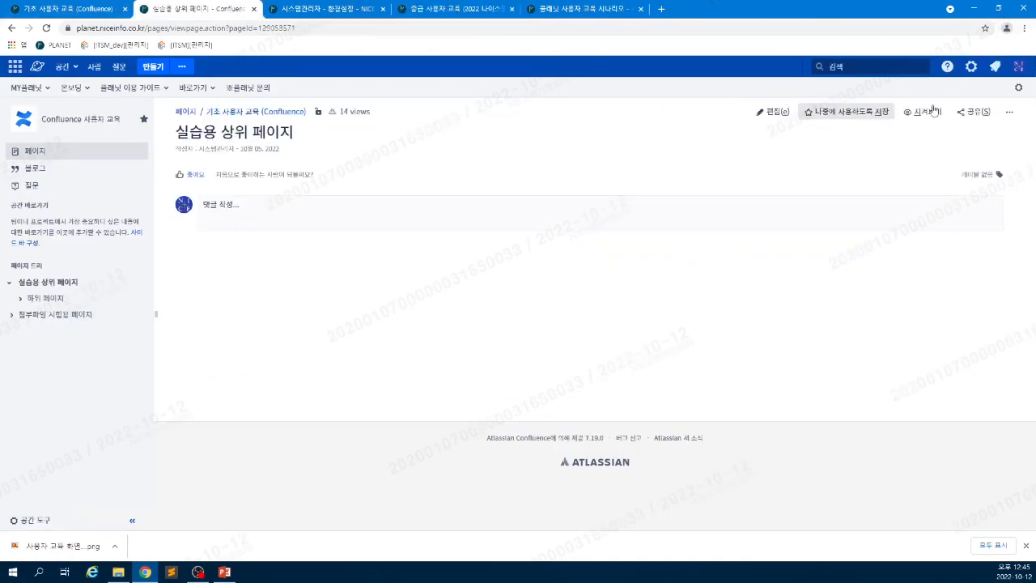
pyautogui.click(1009, 112)
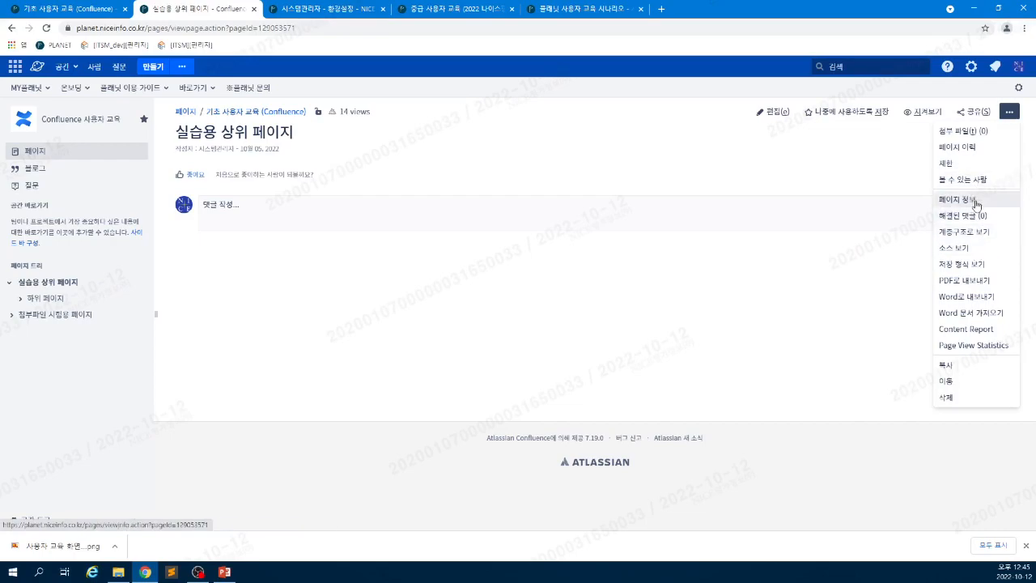
# - View your profile's 작업 and 환경설정 tabs, then return to the 기초 사용자 교육 page
pyautogui.click(1018, 68)
pyautogui.click(985, 152)
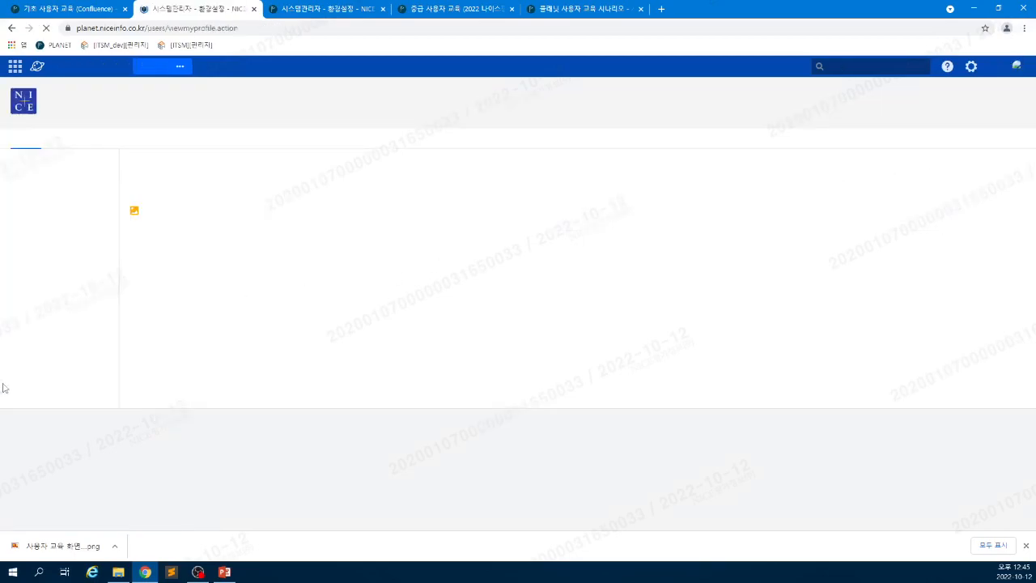
pyautogui.click(65, 161)
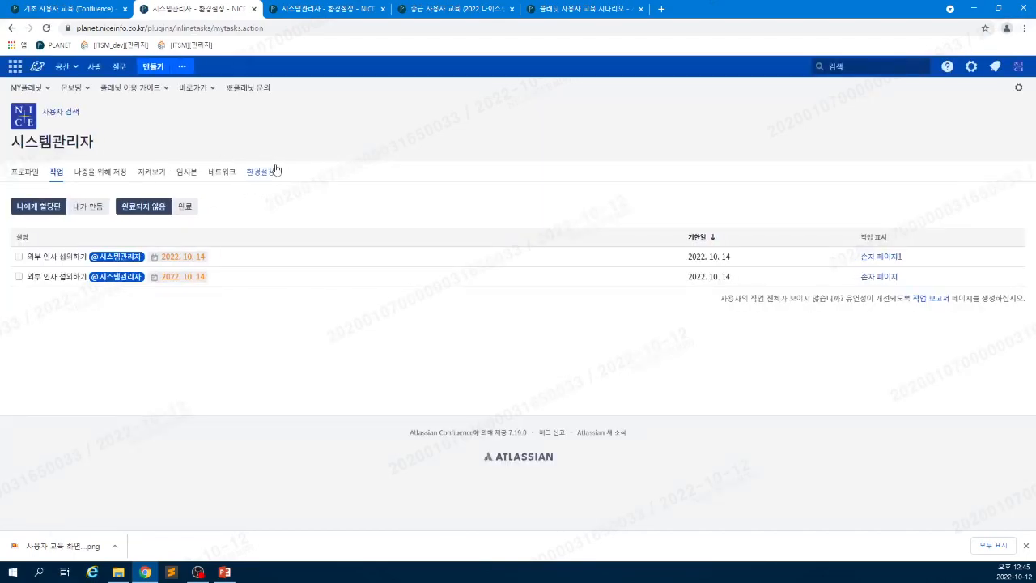
pyautogui.click(274, 171)
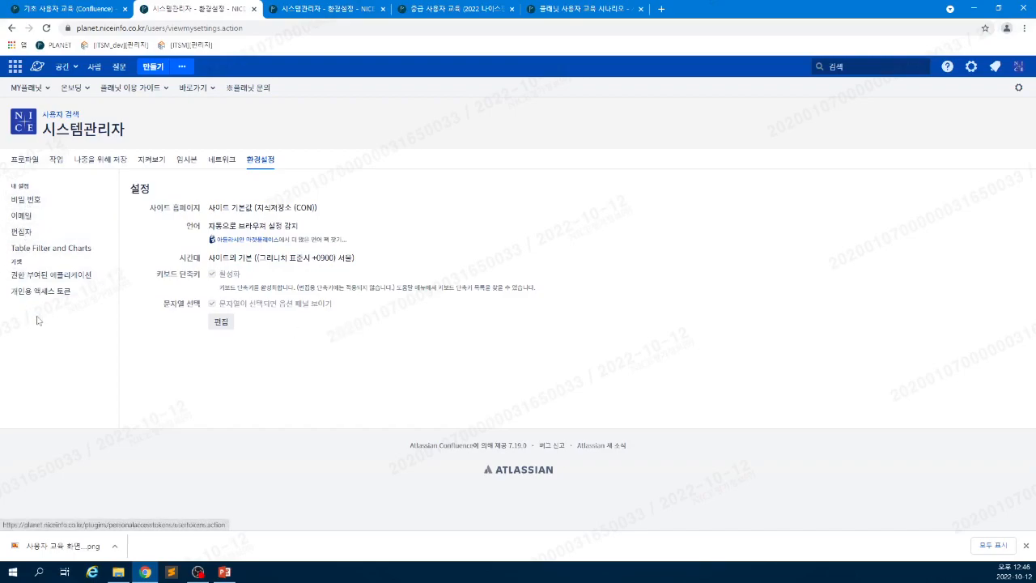
pyautogui.click(87, 10)
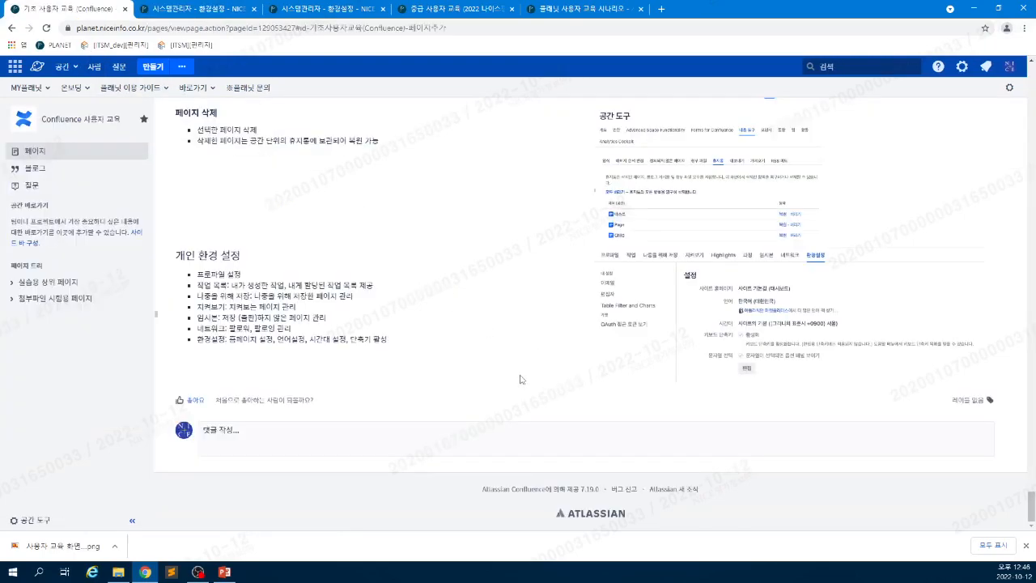
pyautogui.scroll(4, 512, 387)
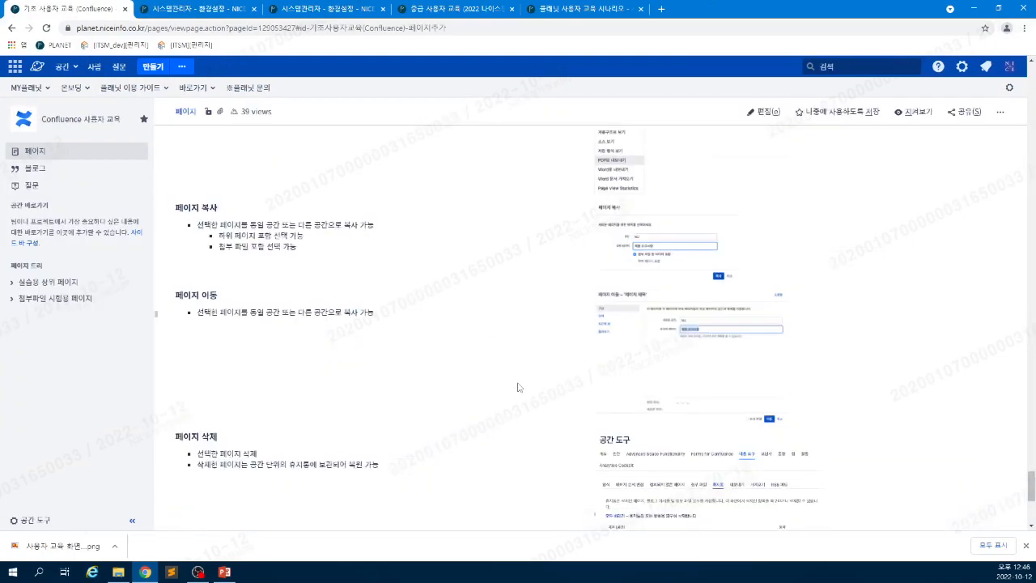
pyautogui.scroll(10, 518, 387)
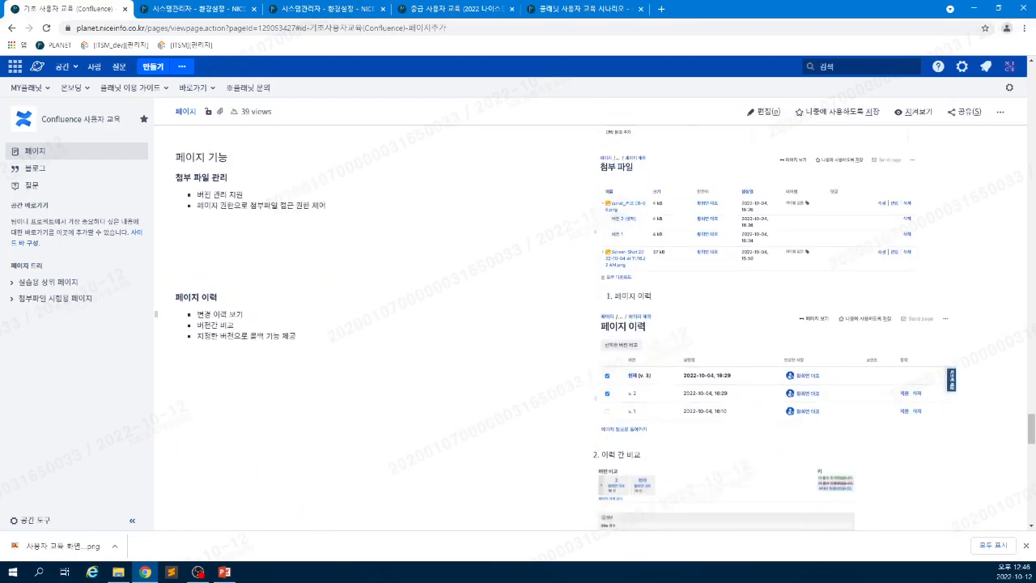
pyautogui.moveTo(1031, 427); pyautogui.dragTo(1030, 71)
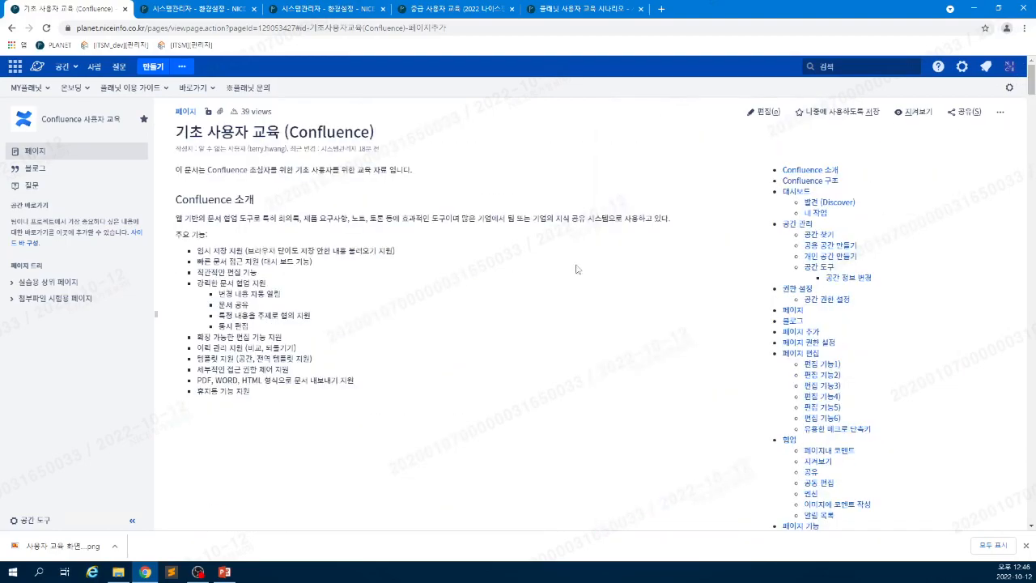